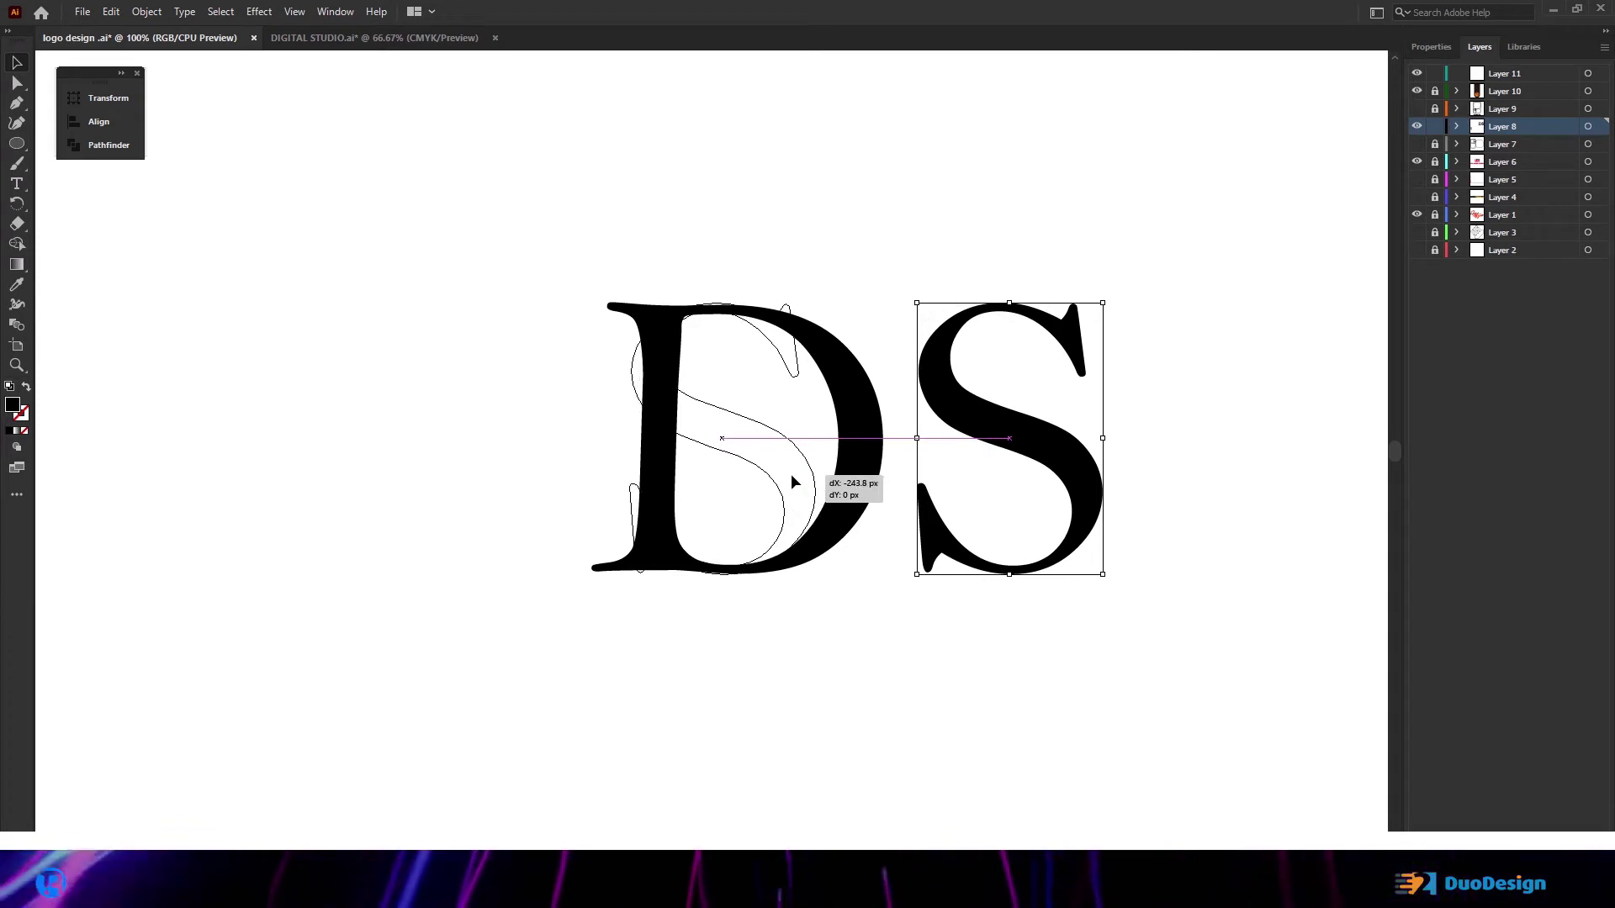
Step: Move the letter S horizontally onto the D so they overlap, and set its fill colour to BC0F0F
{"action": "left_click_drag", "start_coordinate": [791, 477], "coordinate": [792, 477]}
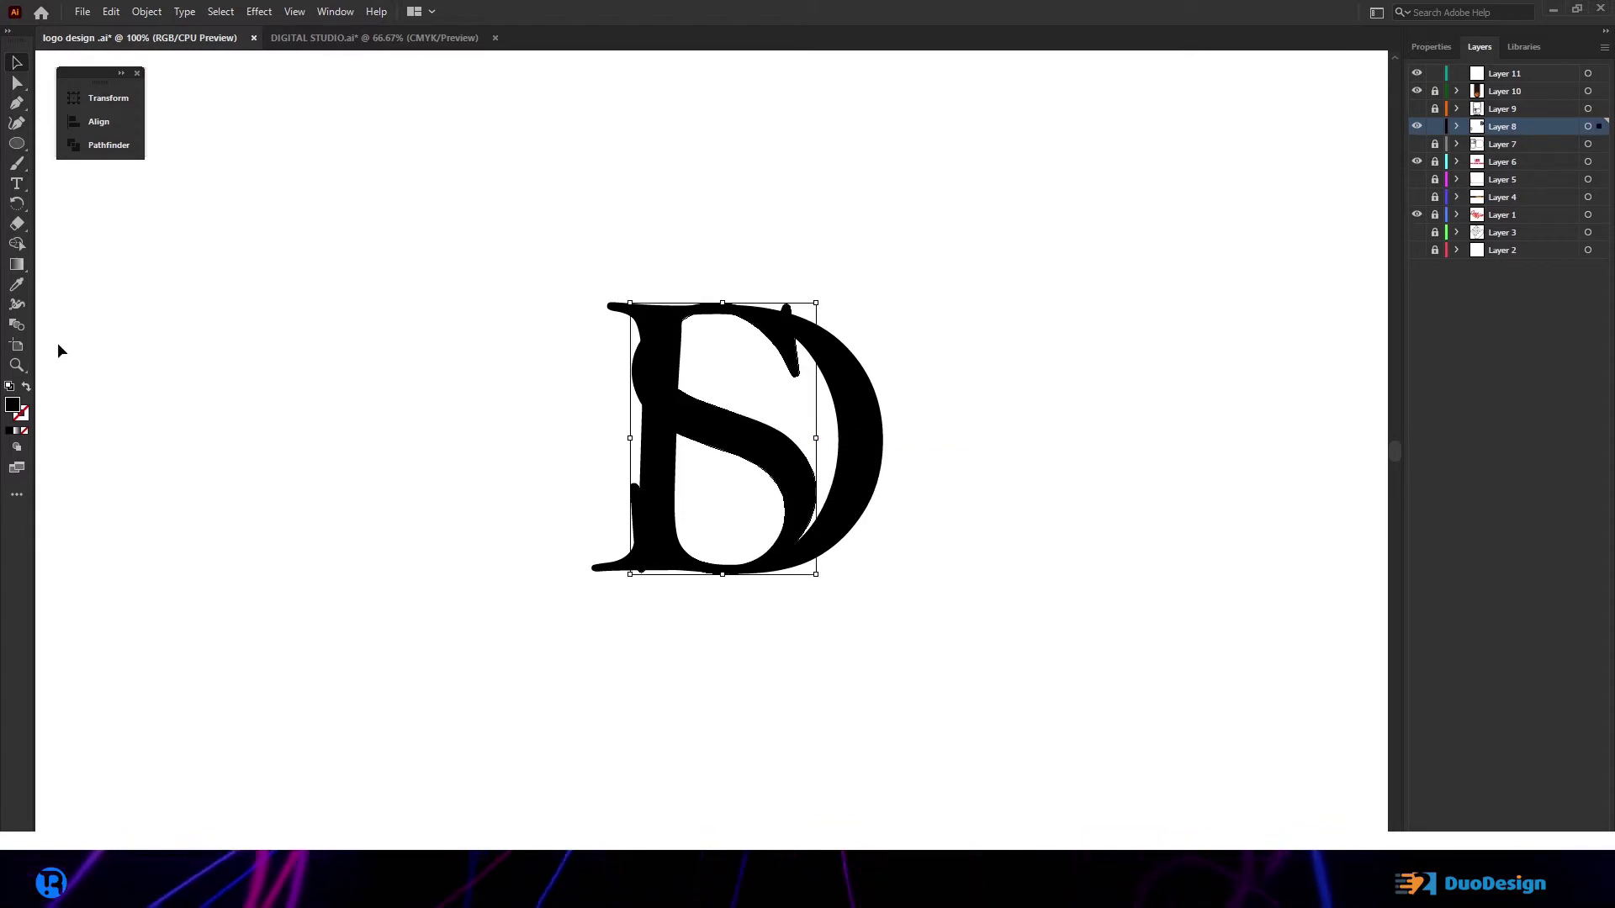
{"action": "double_click", "coordinate": [12, 406]}
{"action": "type", "text": "BC0F0F"}
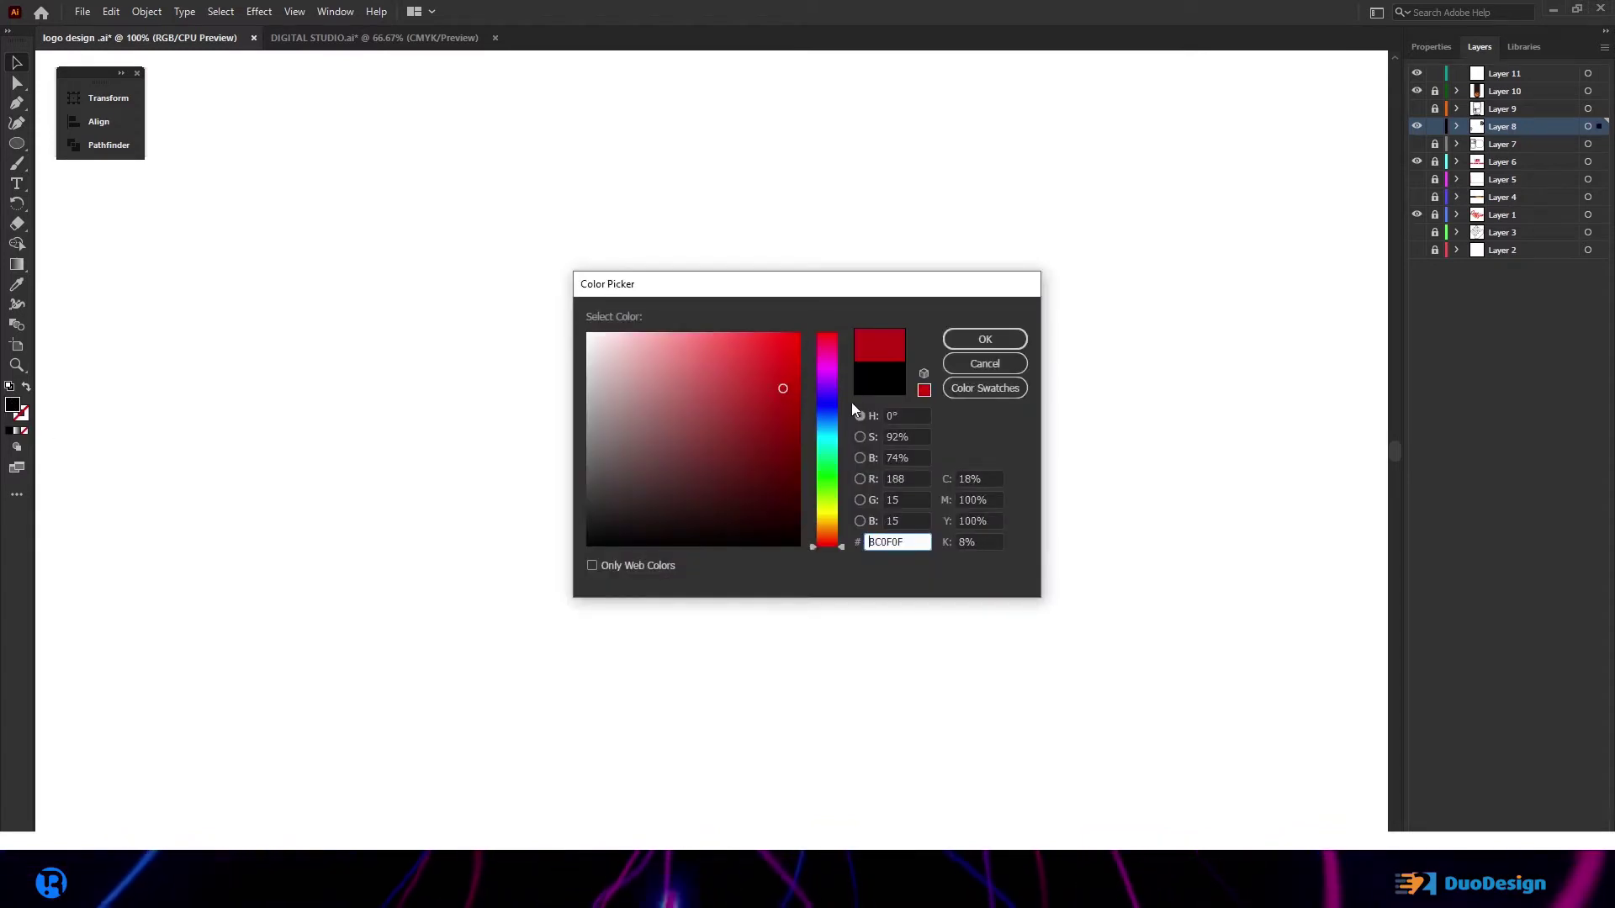
{"action": "left_click", "coordinate": [985, 339]}
Step: Fine-tune the red S's position over the D, checking how their upper curves line up
{"action": "key", "text": "ctrl+plus"}
{"action": "key", "text": "ctrl+plus"}
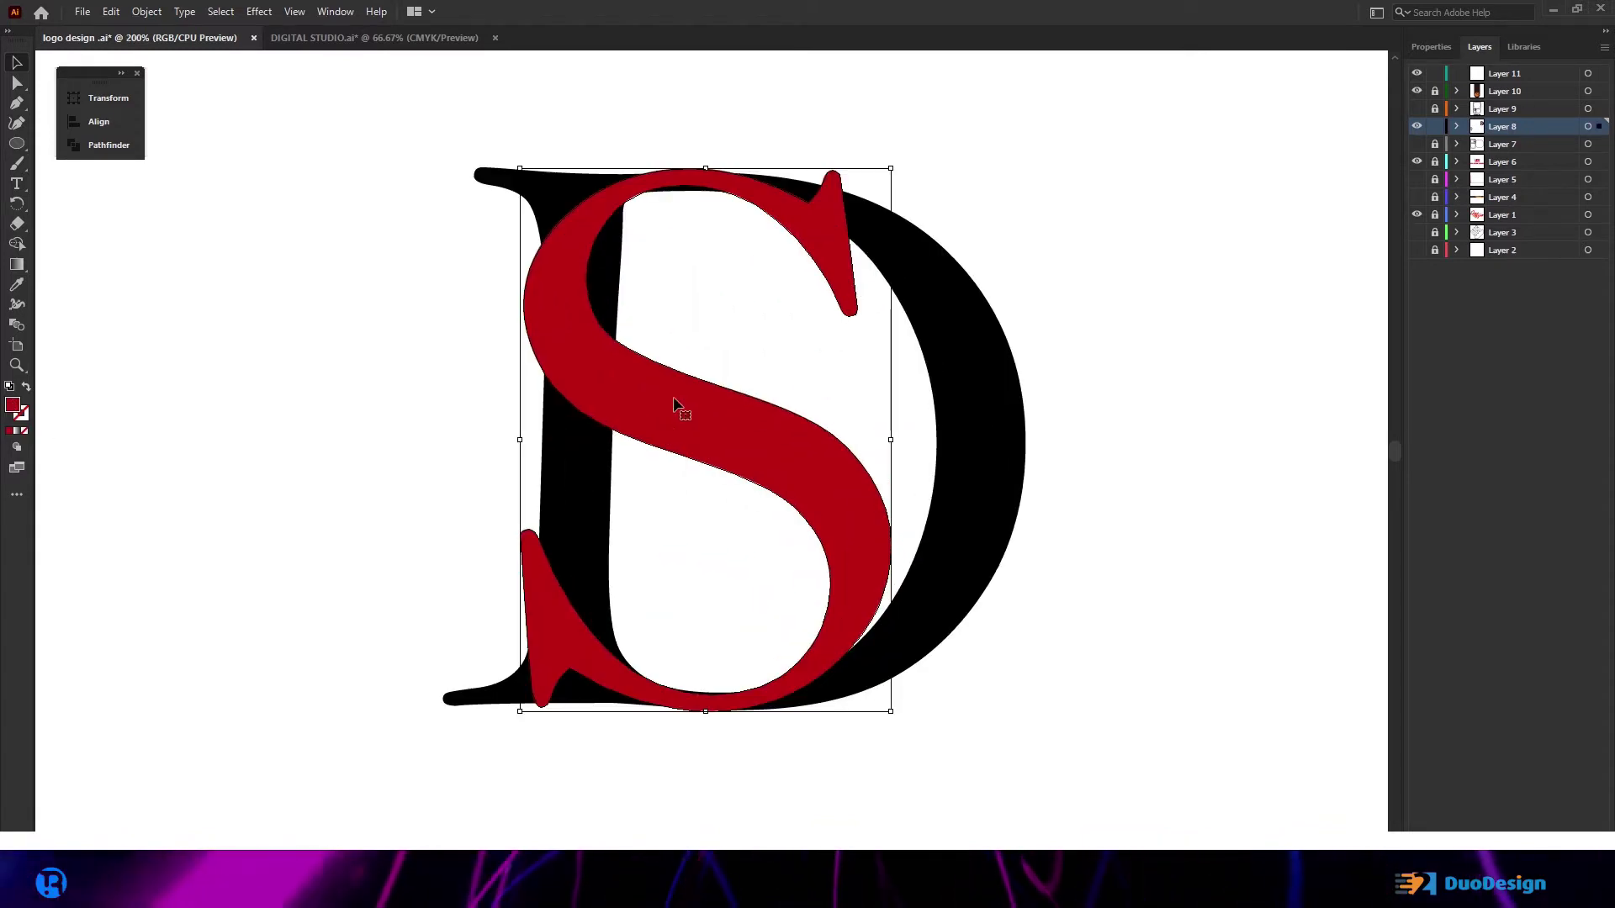
{"action": "mouse_move", "coordinate": [851, 498]}
{"action": "left_mouse_down"}
{"action": "mouse_move", "coordinate": [794, 498]}
{"action": "mouse_move", "coordinate": [845, 503]}
{"action": "left_mouse_up"}
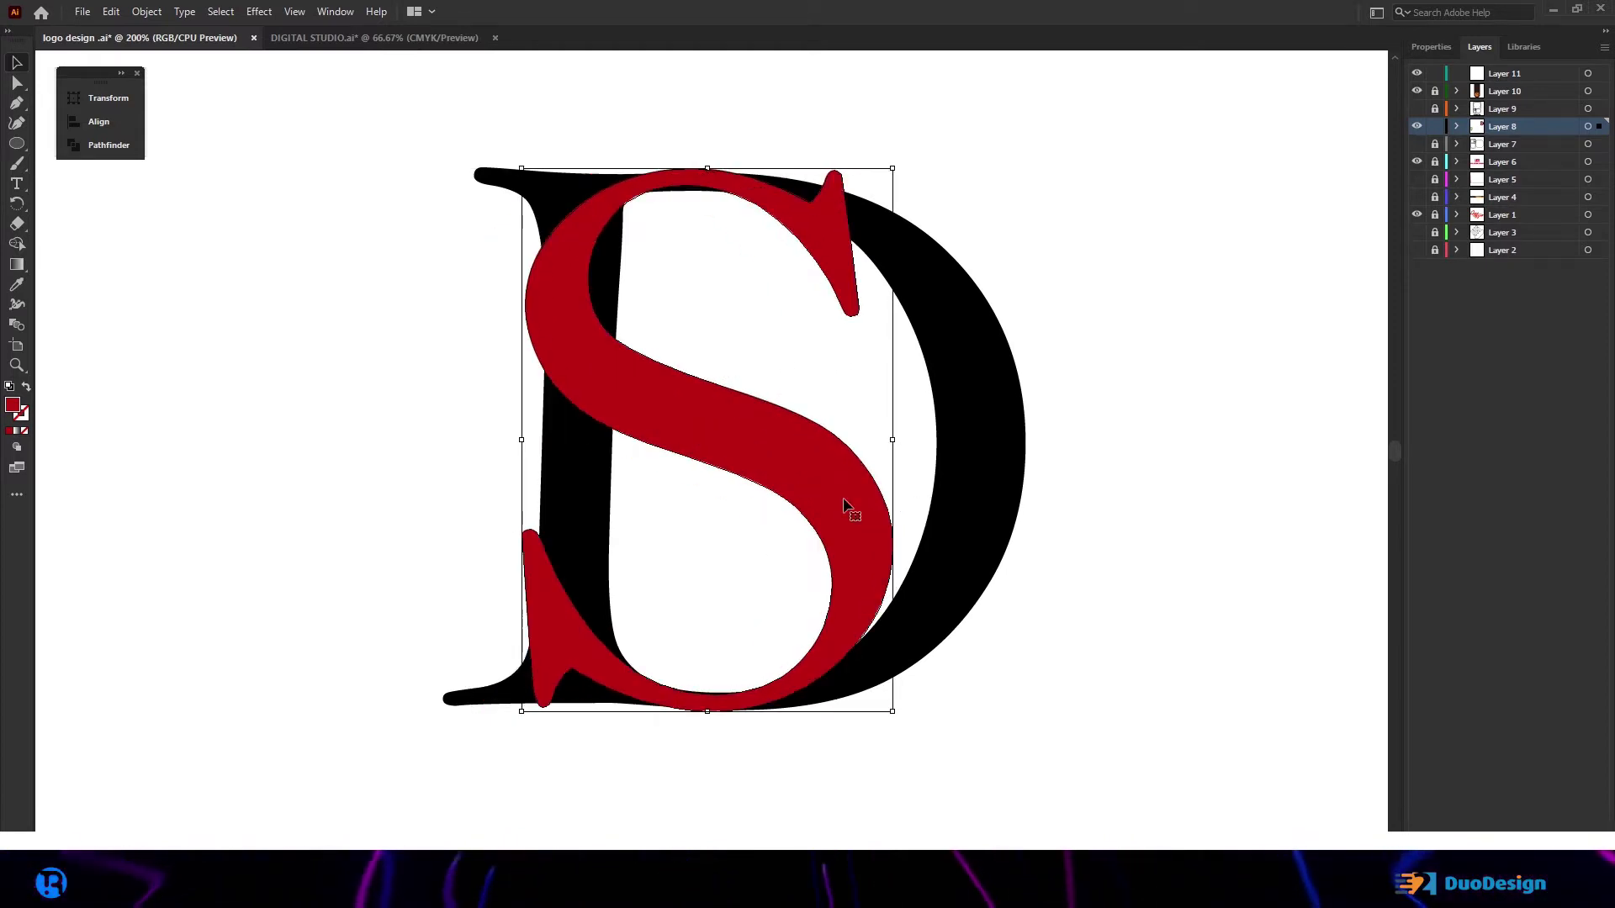
{"action": "scroll", "coordinate": [564, 192], "scroll_direction": "up", "scroll_amount": 4}
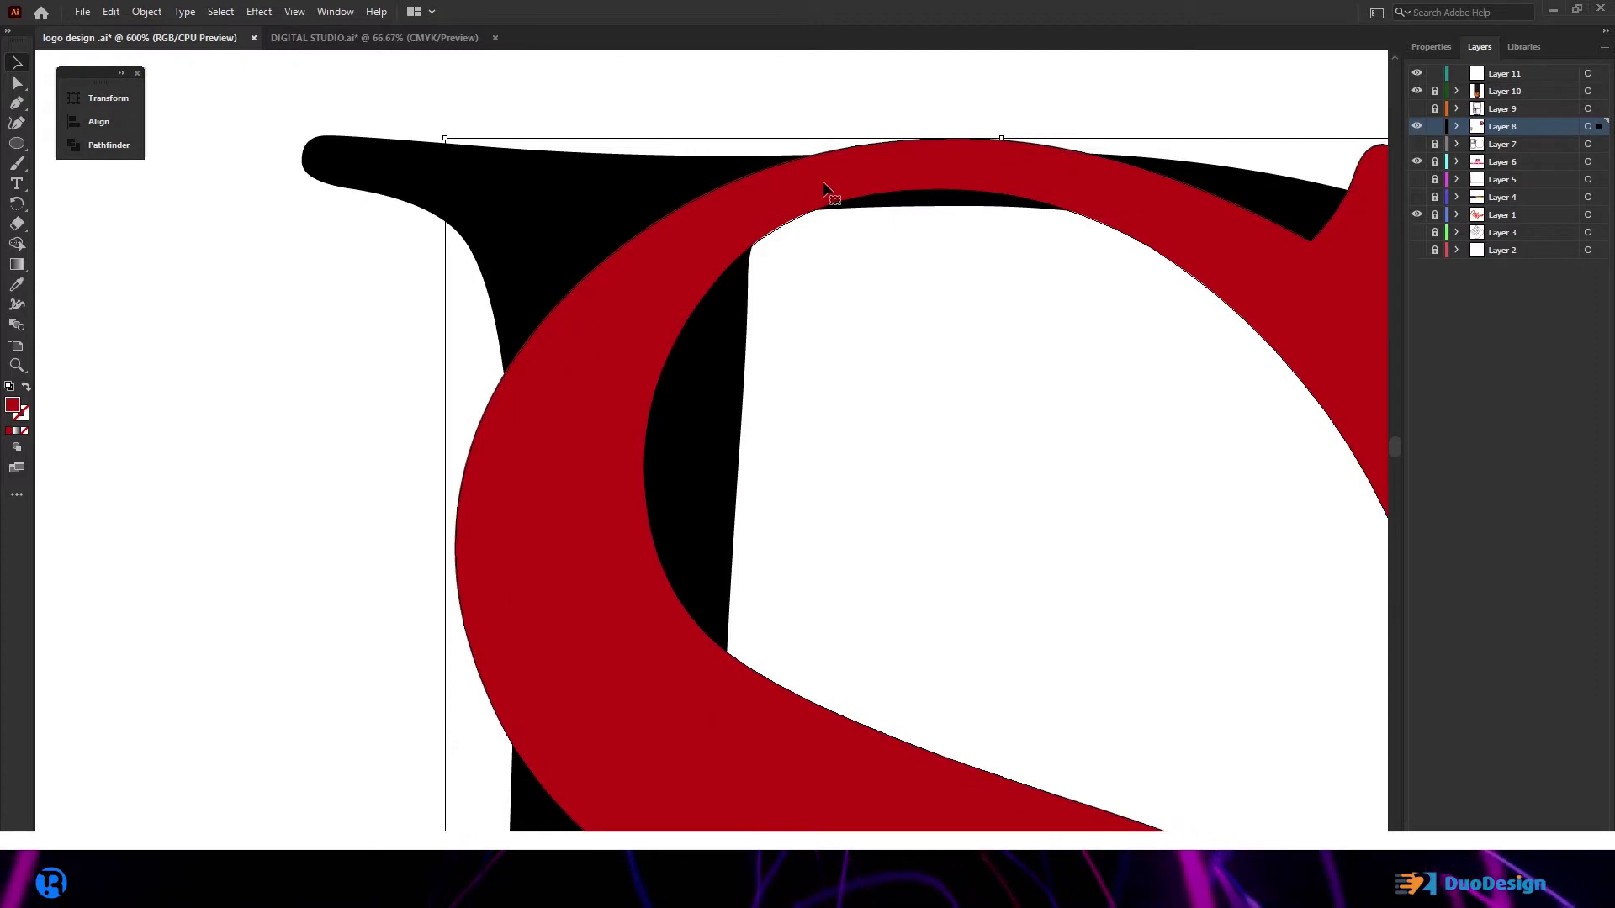
{"action": "scroll", "coordinate": [683, 308], "scroll_direction": "down", "scroll_amount": 5}
{"action": "scroll", "coordinate": [680, 308], "scroll_direction": "down", "scroll_amount": 1}
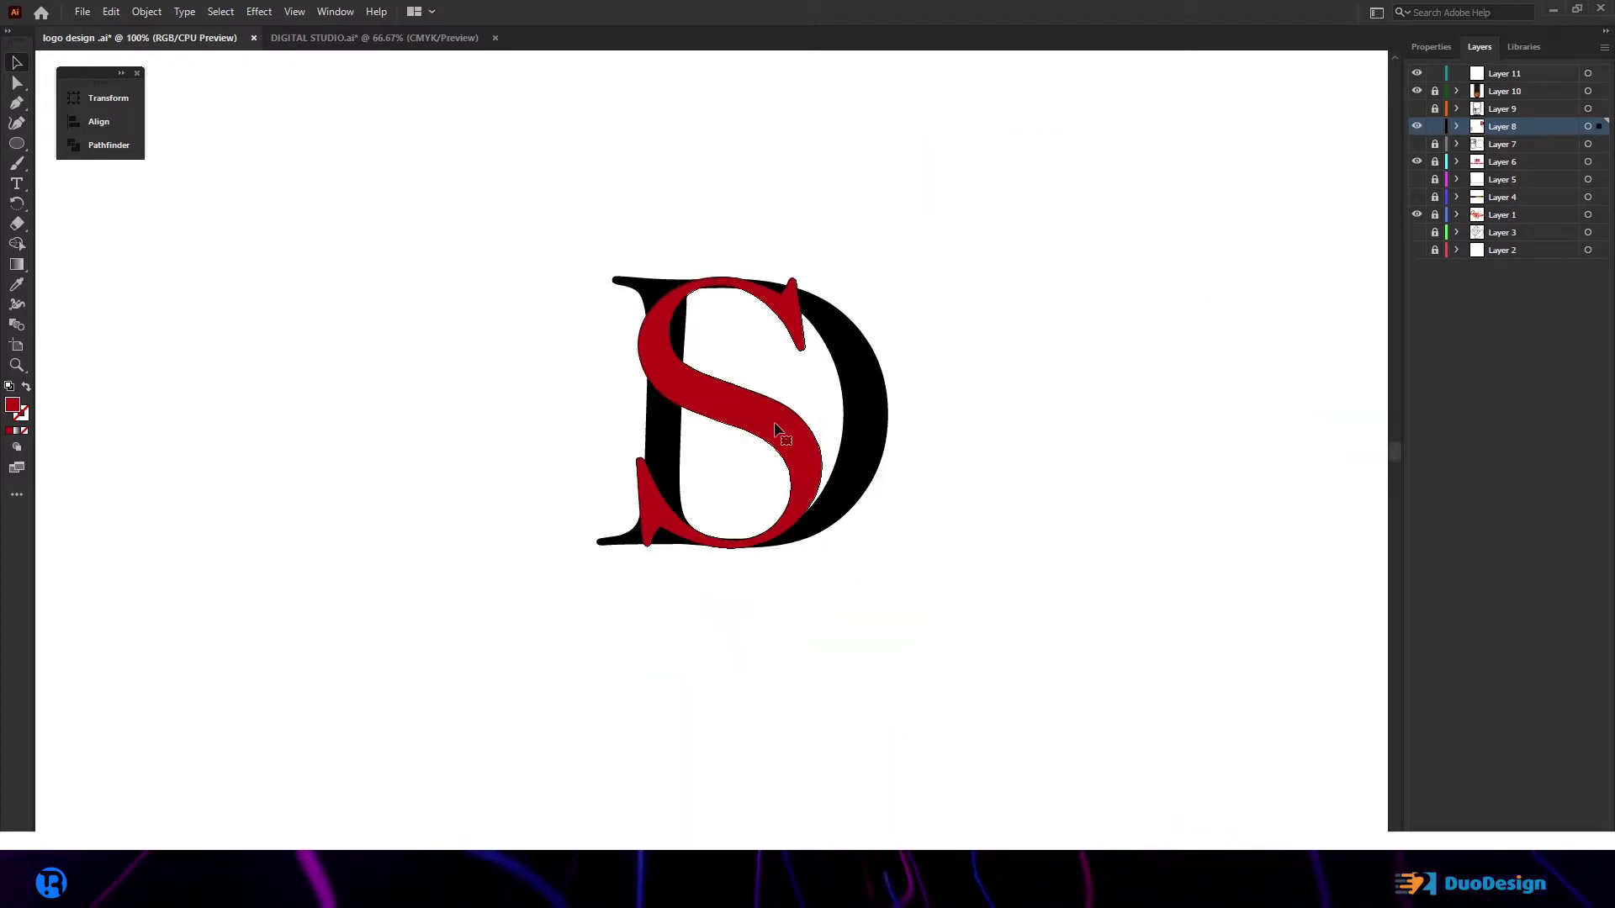
Step: Offset the red S path by 18 px with Miter joins
{"action": "left_click", "coordinate": [1431, 46]}
{"action": "left_click", "coordinate": [1461, 446]}
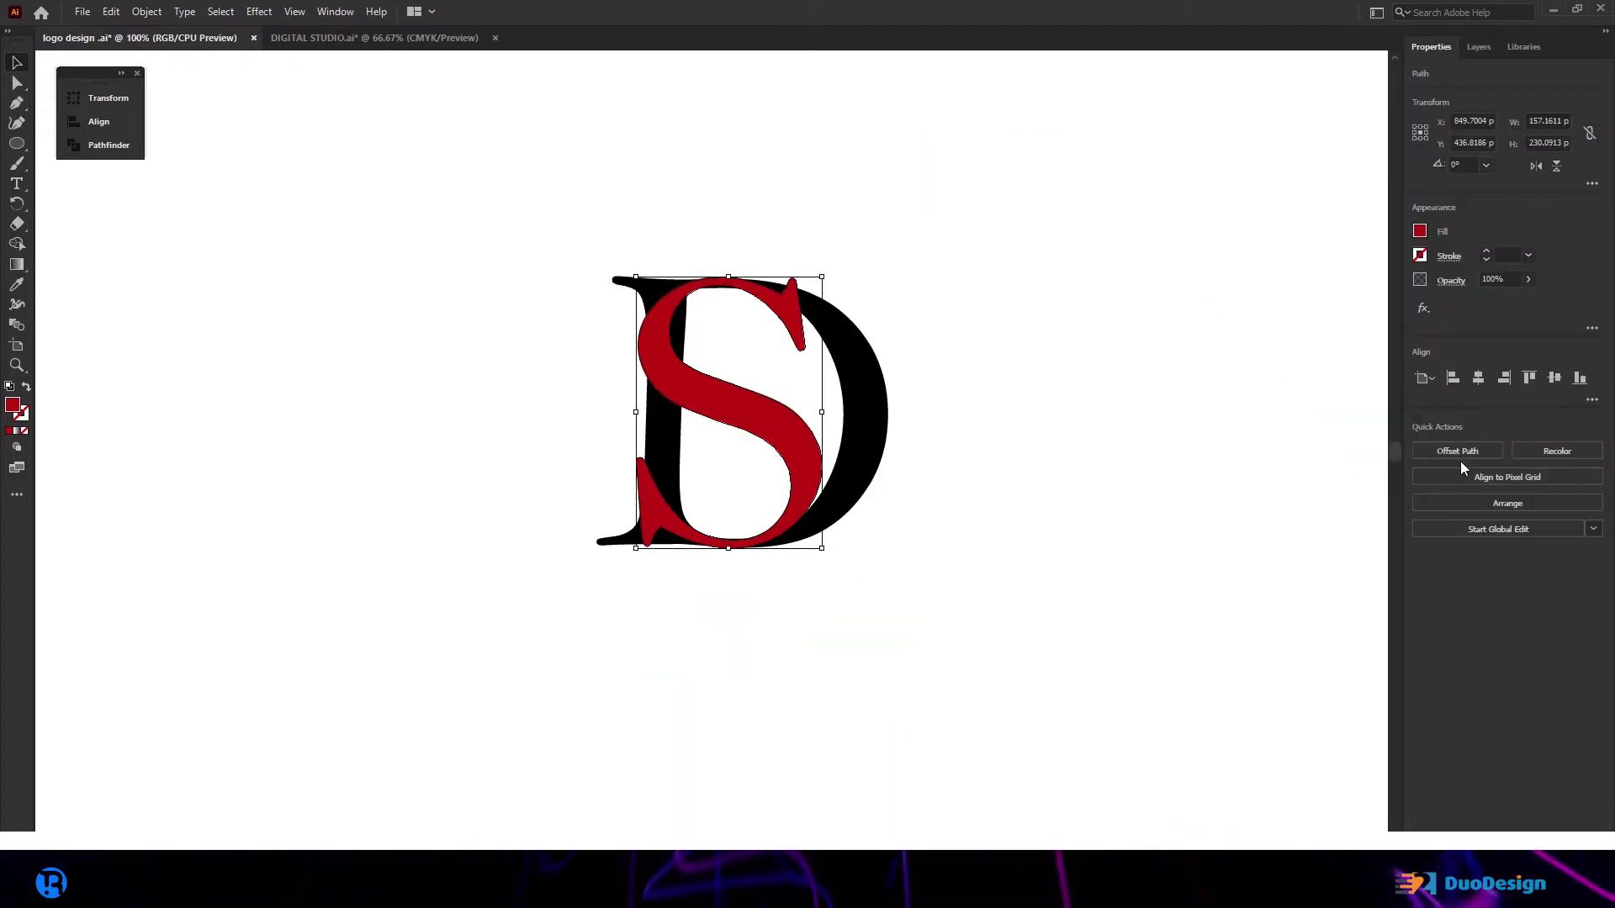
{"action": "left_click", "coordinate": [1472, 452]}
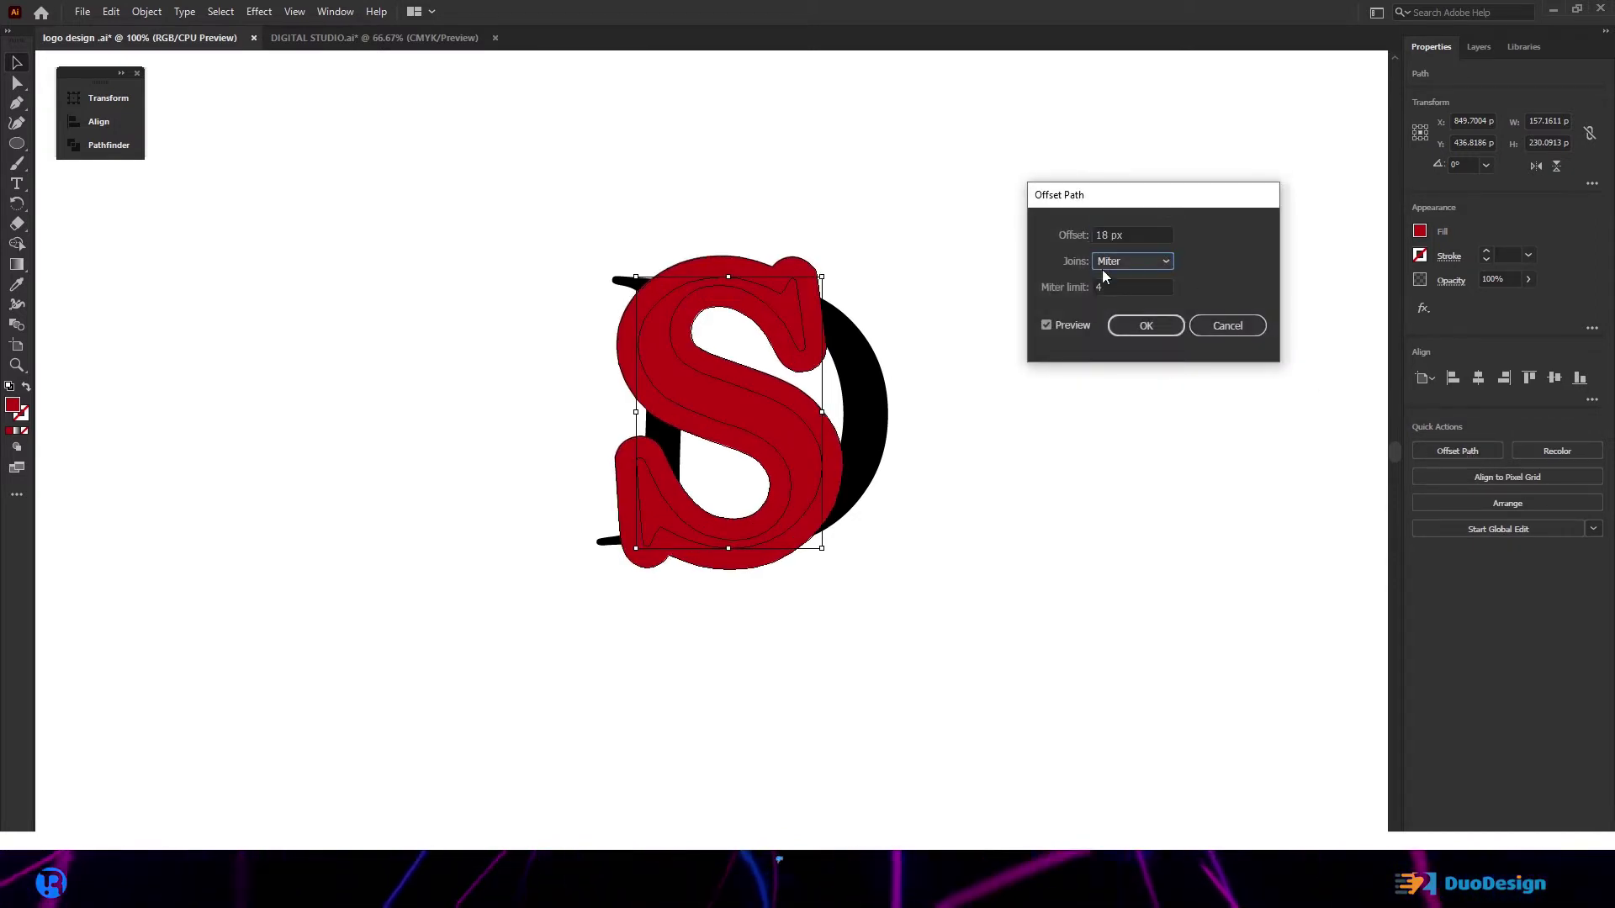
{"action": "left_click", "coordinate": [1159, 261]}
{"action": "left_click", "coordinate": [1124, 299]}
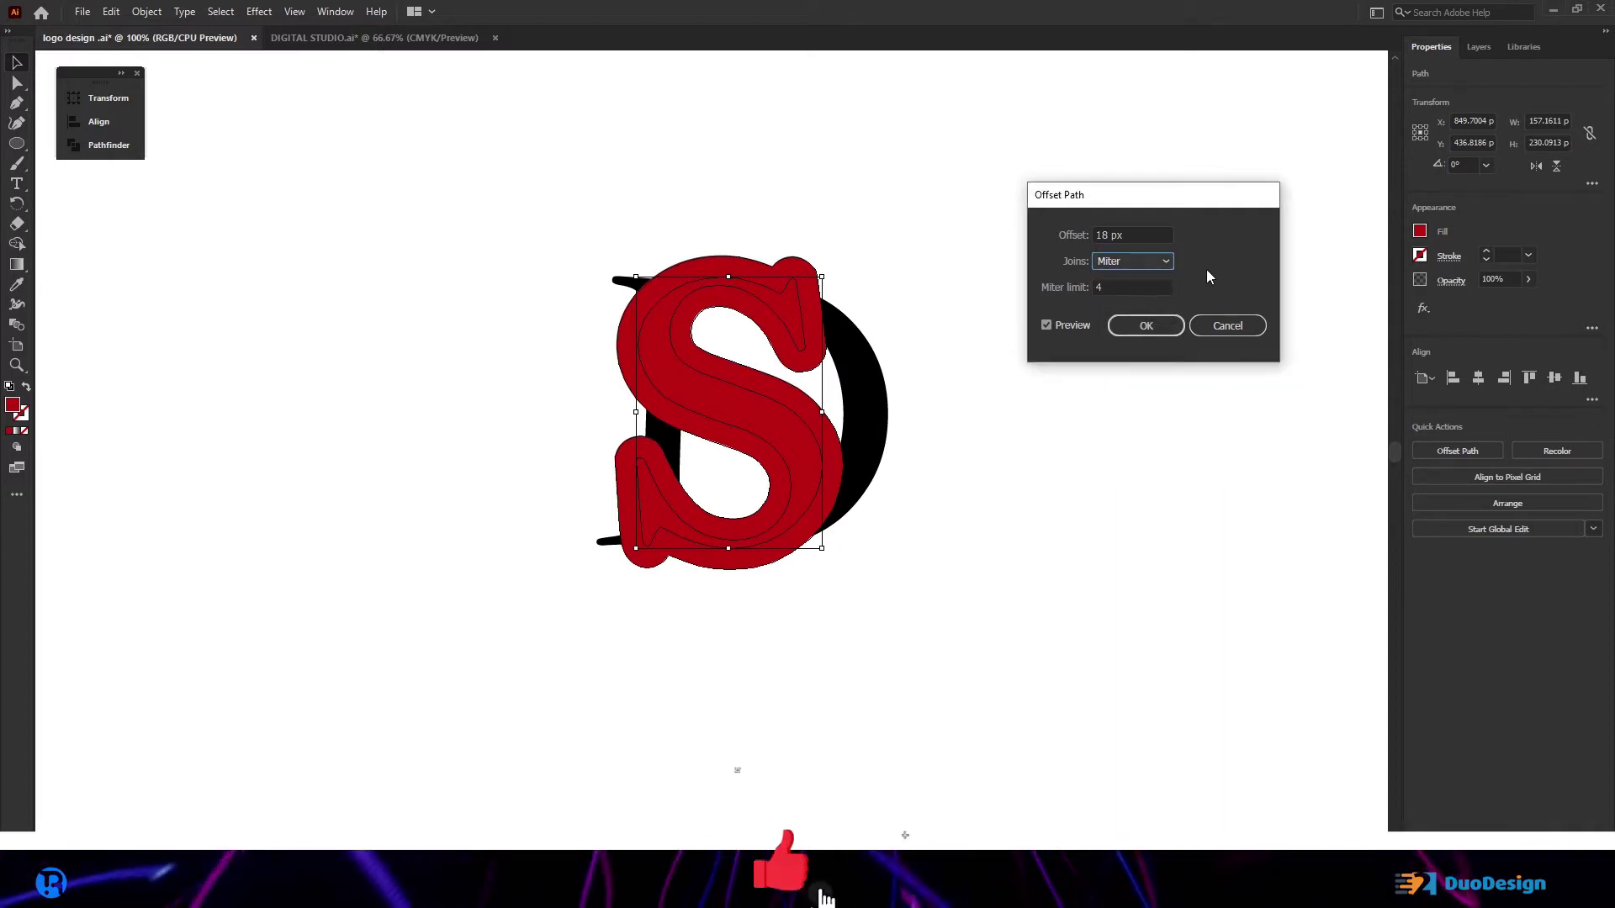
{"action": "left_click", "coordinate": [1146, 325]}
Step: Swap the offset S path's fill and stroke to make it an unfilled outline, and copy it
{"action": "left_click", "coordinate": [27, 387]}
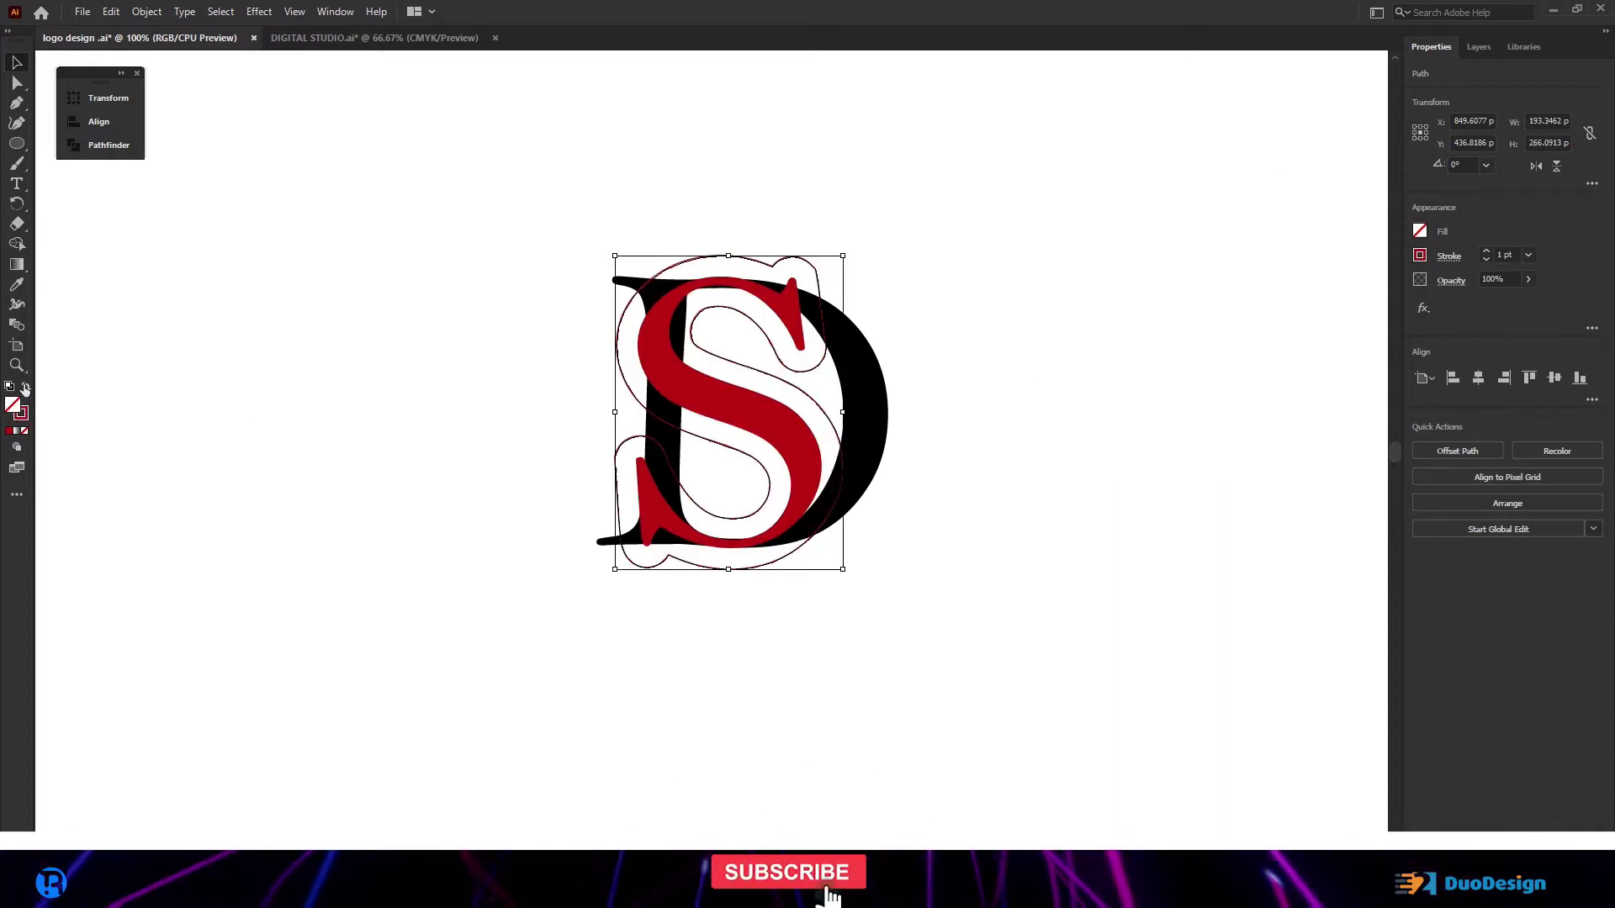
{"action": "left_click", "coordinate": [924, 474]}
{"action": "left_click", "coordinate": [832, 411]}
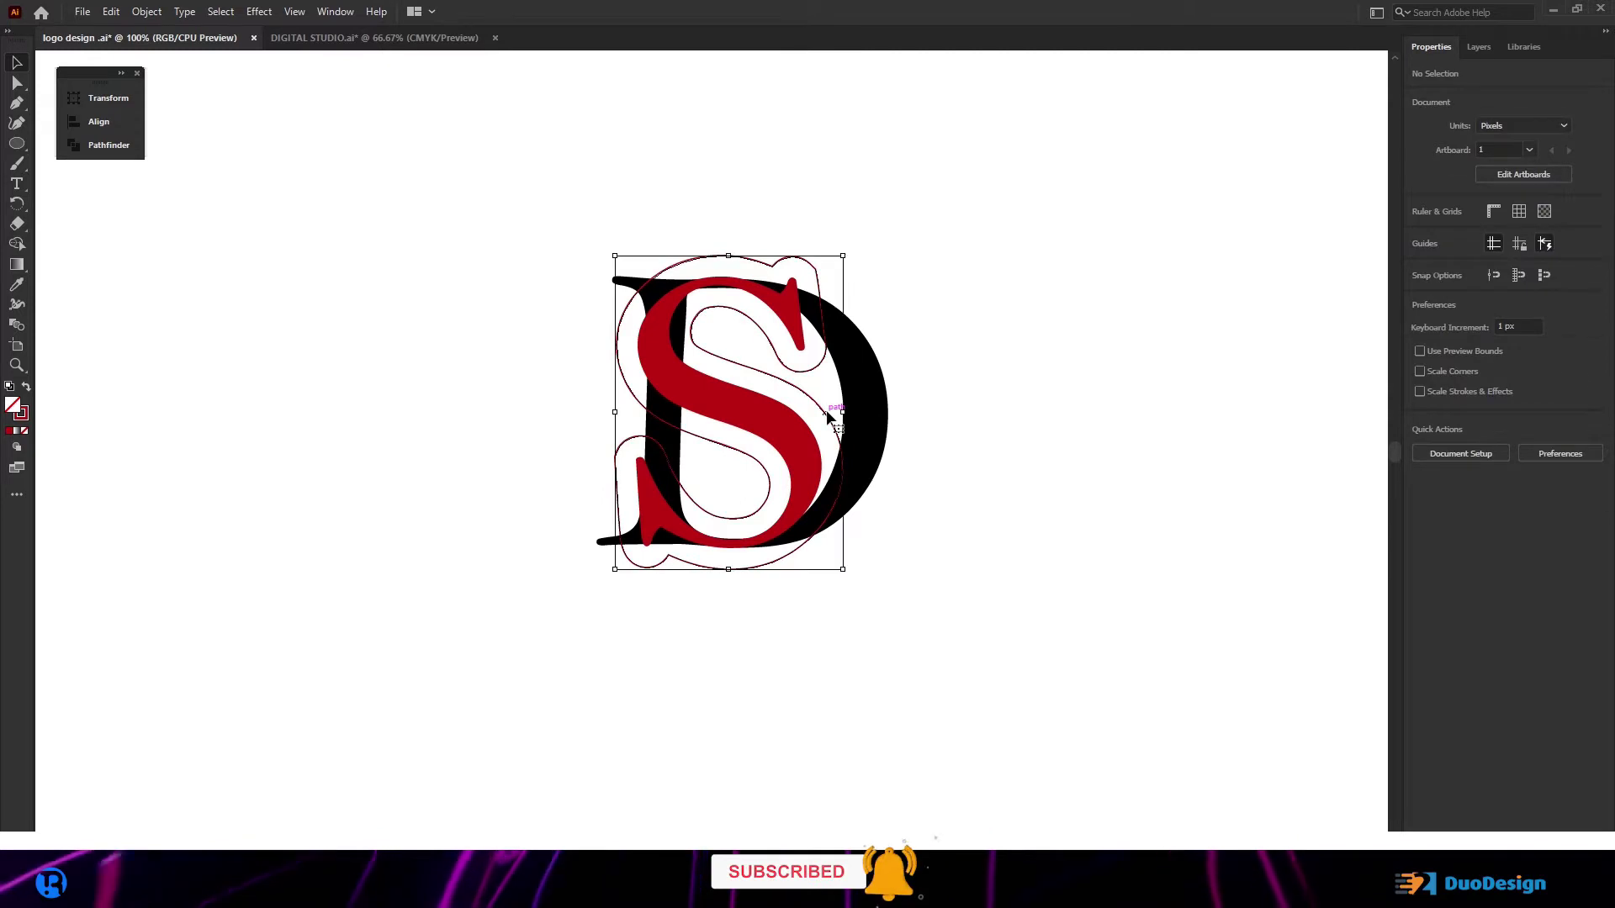
{"action": "left_click", "coordinate": [113, 12]}
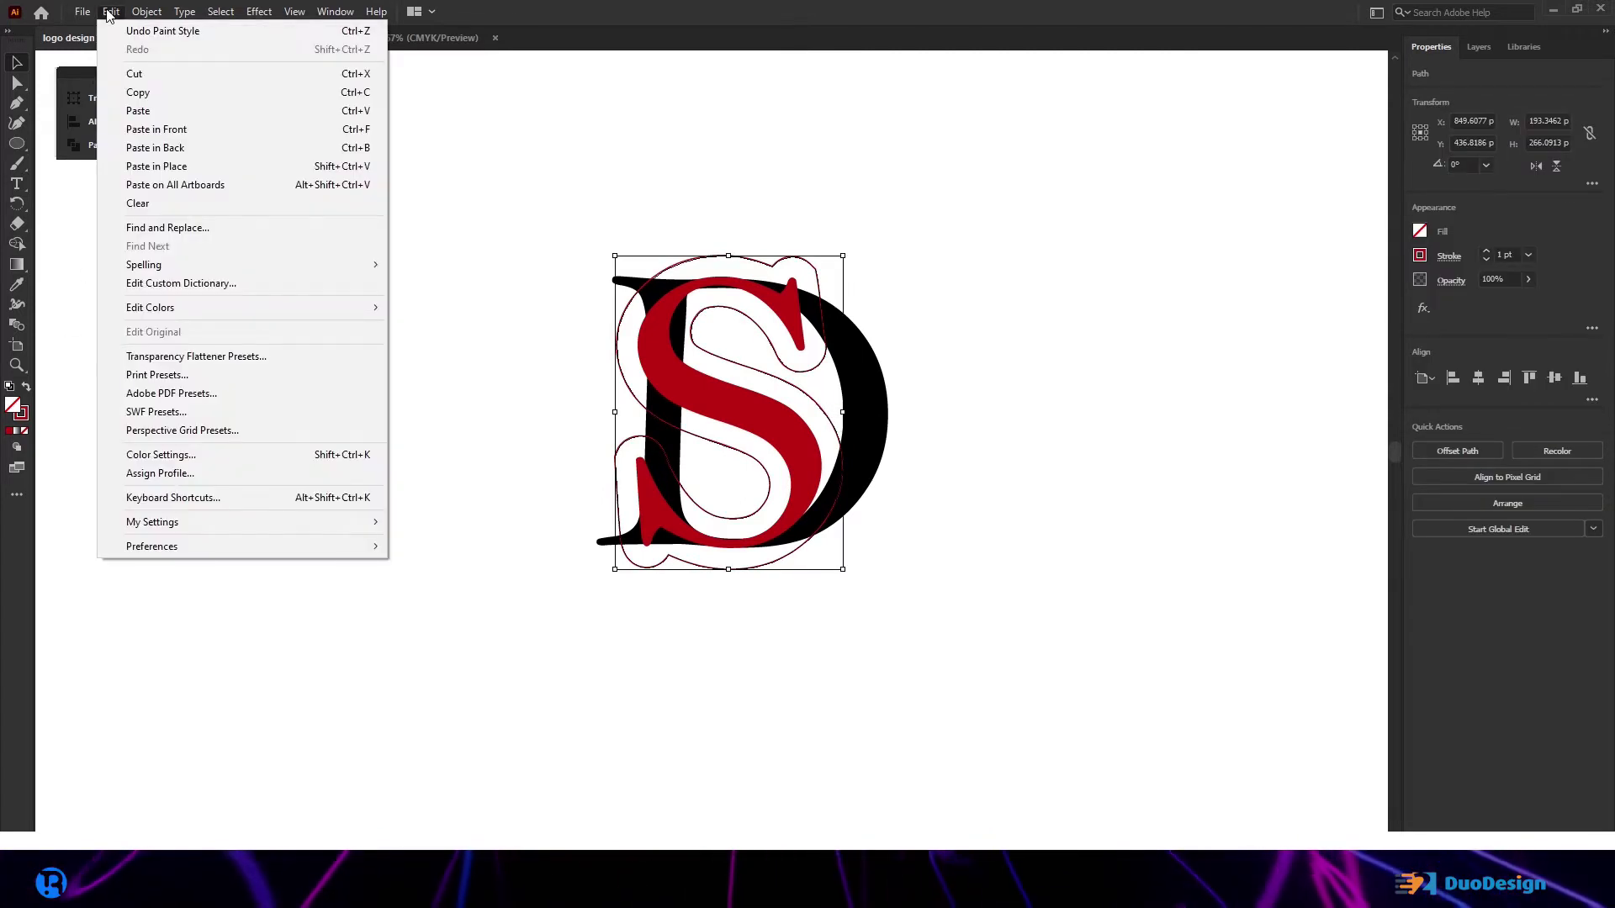
{"action": "left_click", "coordinate": [132, 93]}
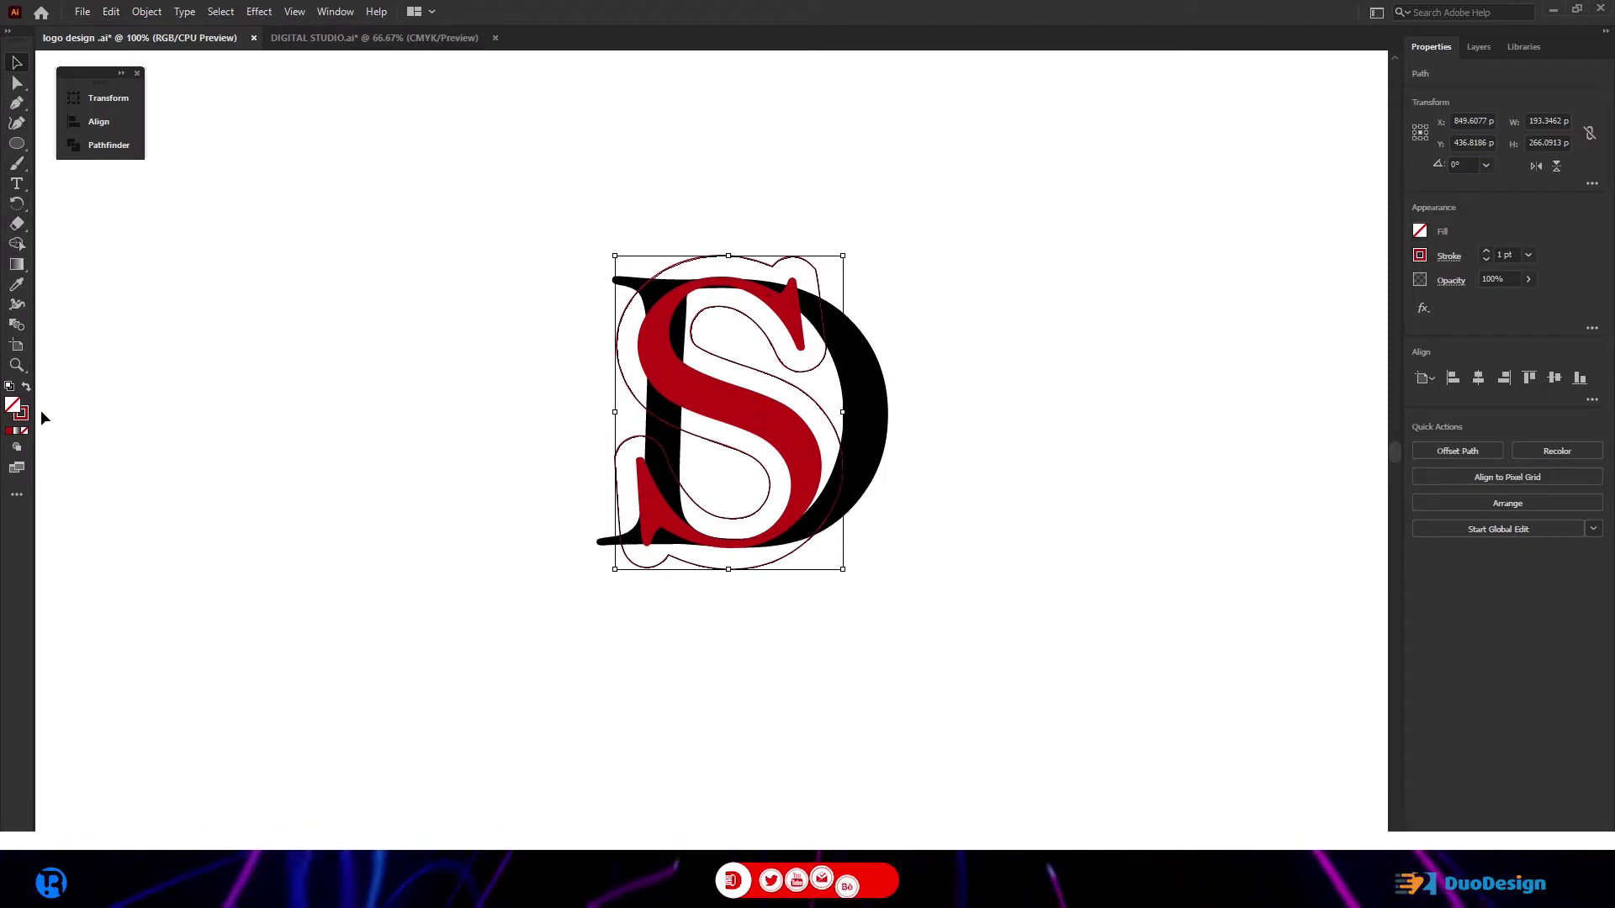
Step: Restore the offset S path's fill and change its colour to teal
{"action": "left_click", "coordinate": [26, 388]}
{"action": "double_click", "coordinate": [13, 405]}
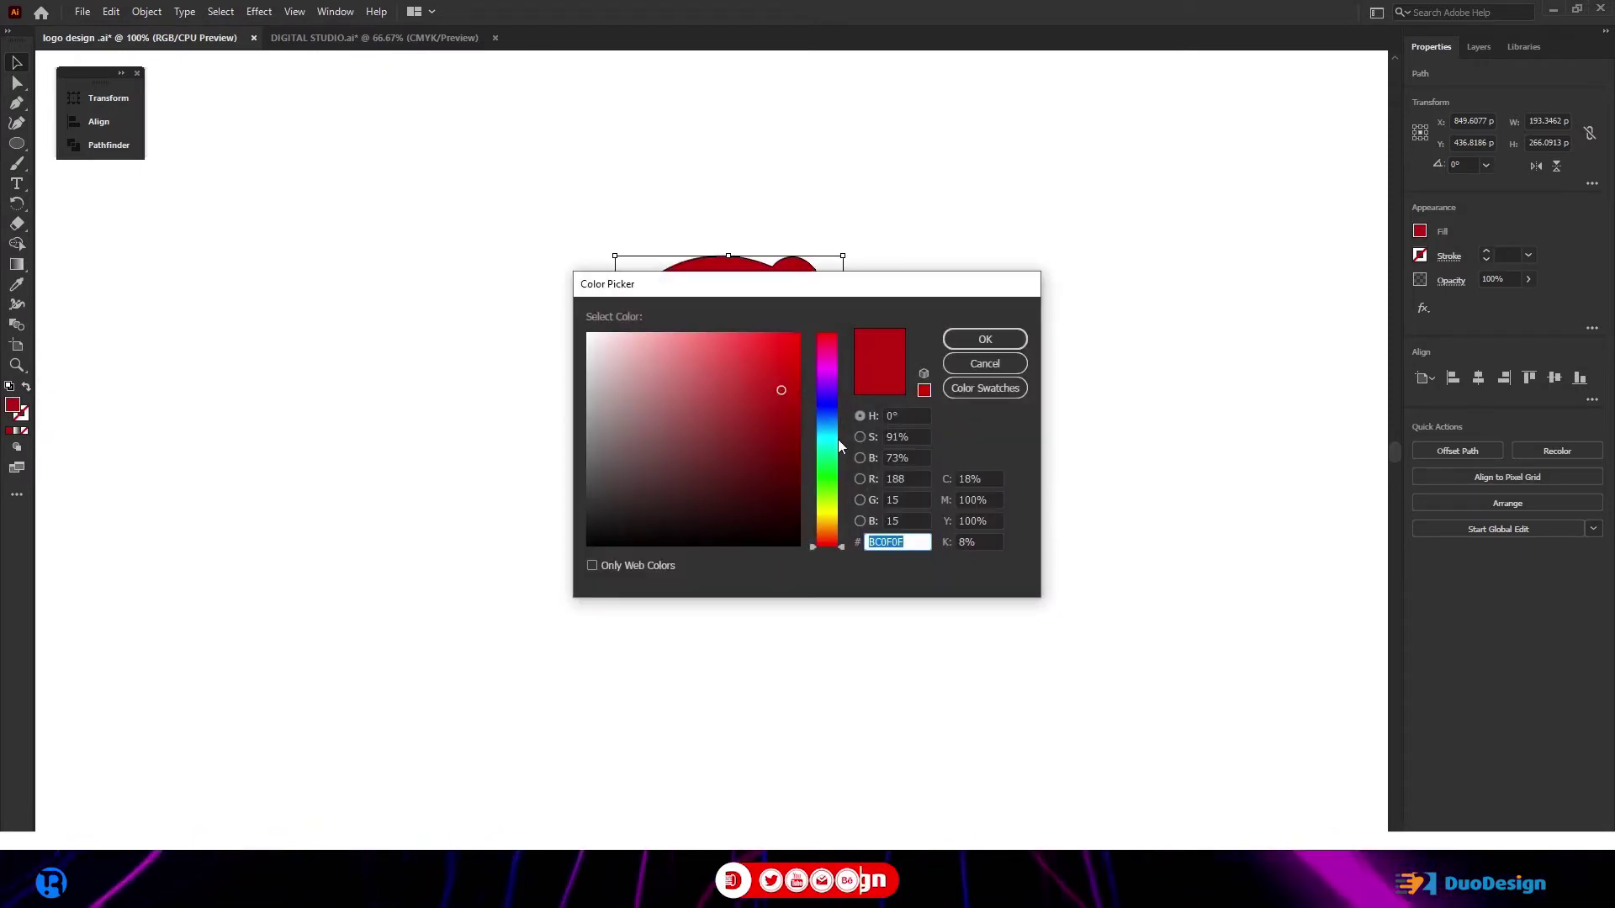
{"action": "left_click", "coordinate": [832, 436]}
{"action": "left_click", "coordinate": [988, 339]}
{"action": "left_click", "coordinate": [966, 356]}
Step: Select the black D and the teal offset shape together for cutting with the Shape Builder tool
{"action": "scroll", "coordinate": [708, 346], "scroll_direction": "up", "scroll_amount": 2}
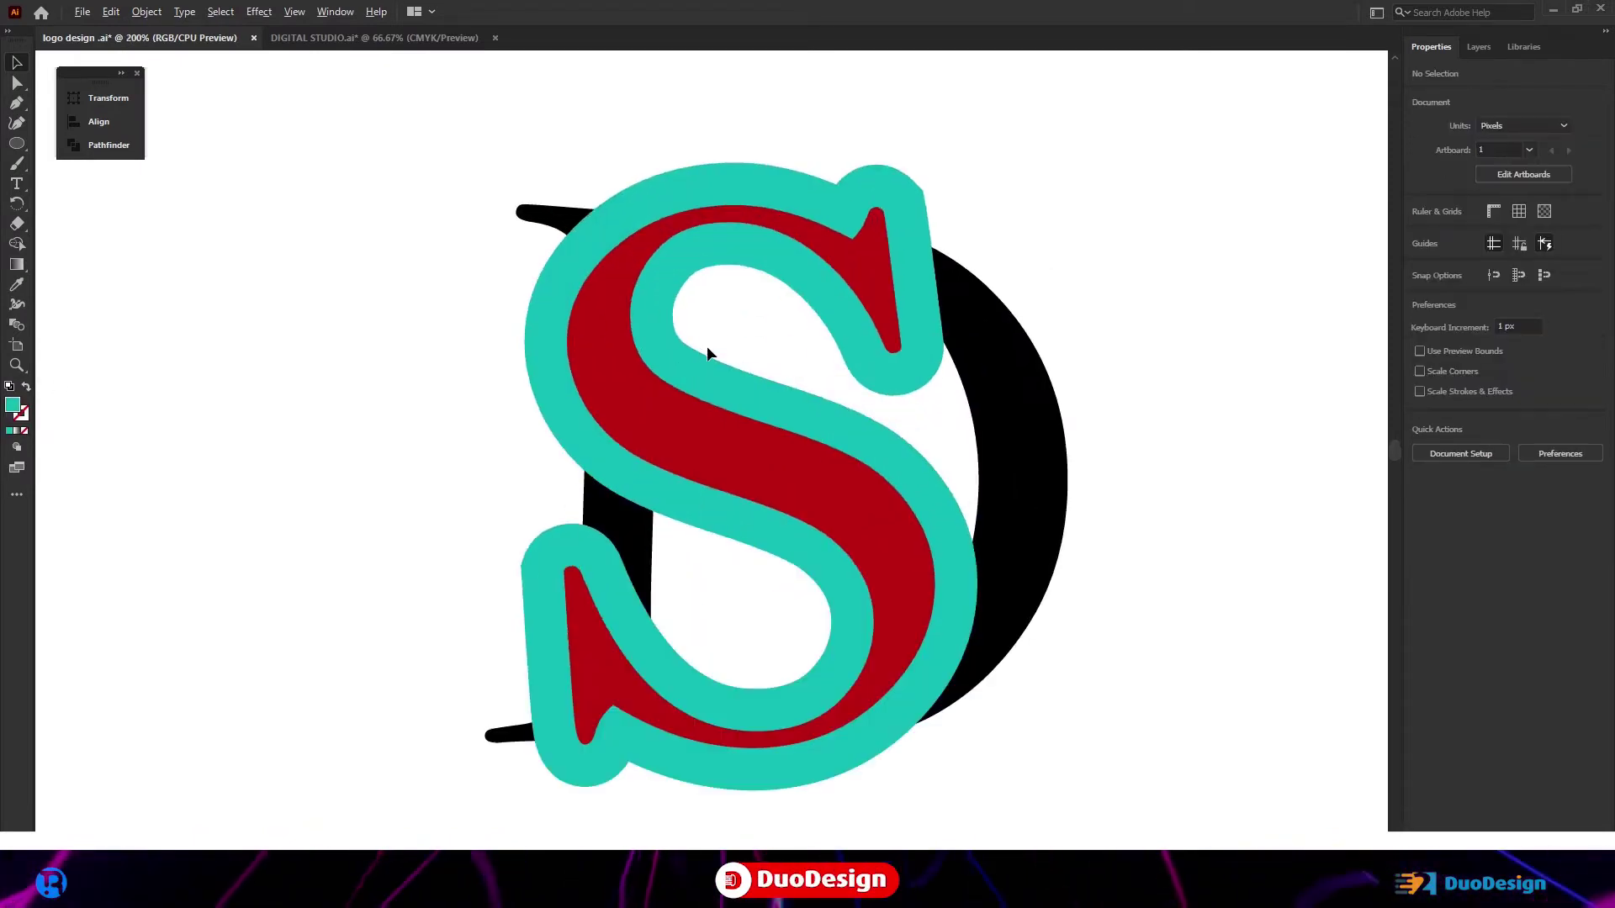
{"action": "left_click_drag", "start_coordinate": [1033, 249], "coordinate": [924, 331]}
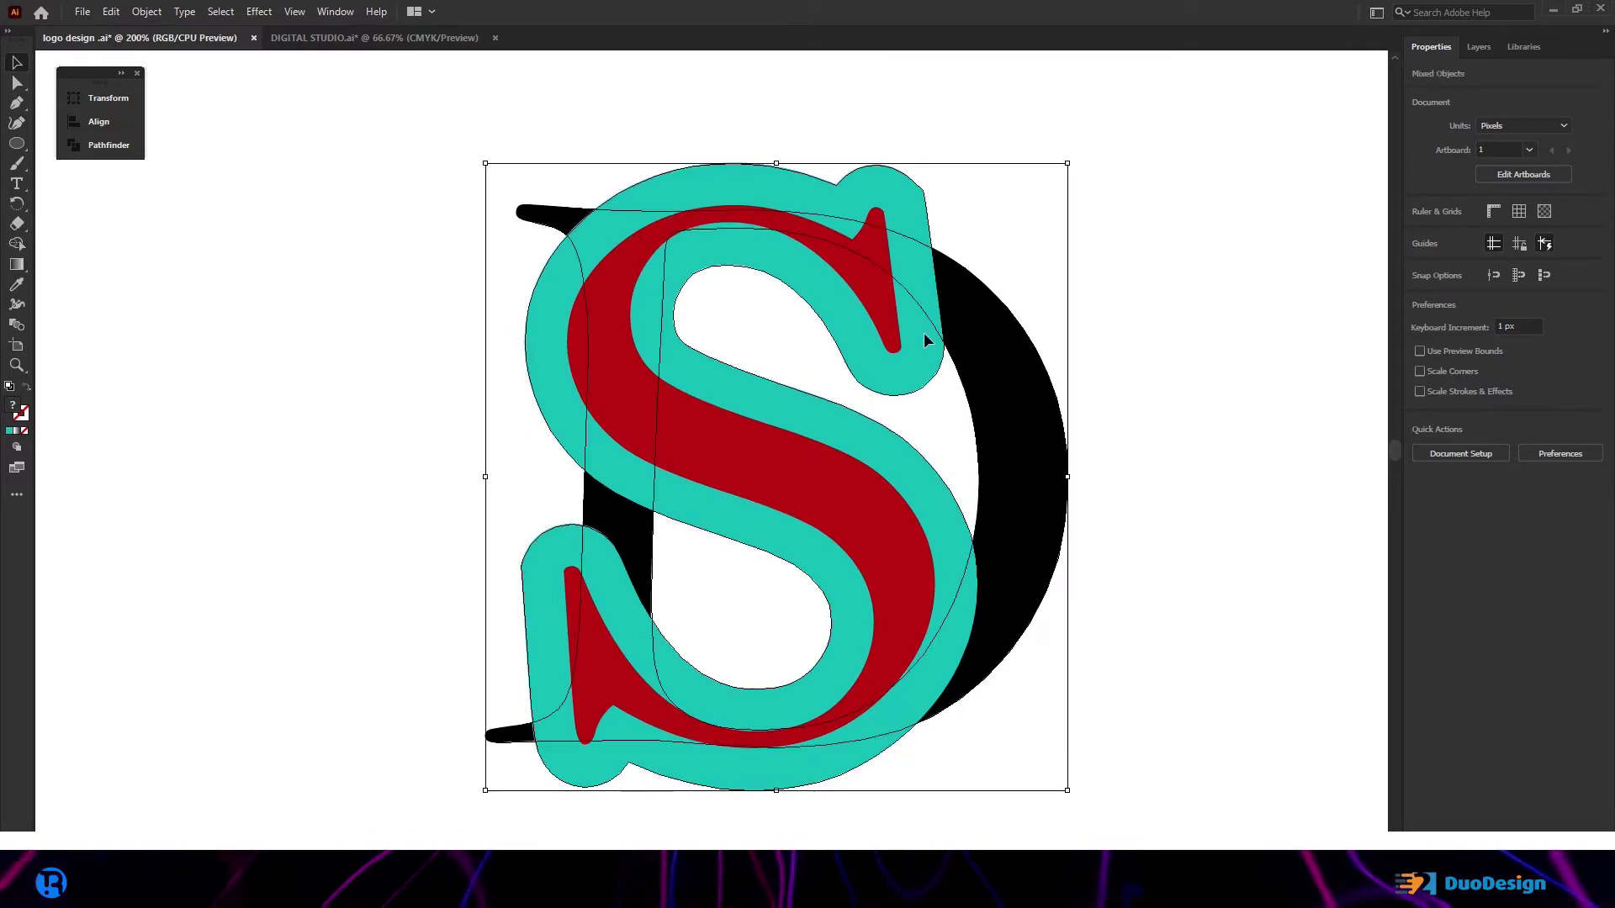
{"action": "left_click", "coordinate": [17, 244]}
Step: Try to cut away the teal regions over the D's upper edge, stem and counter, and undo the cuts
{"action": "left_click_drag", "start_coordinate": [891, 192], "coordinate": [908, 242], "text": "alt"}
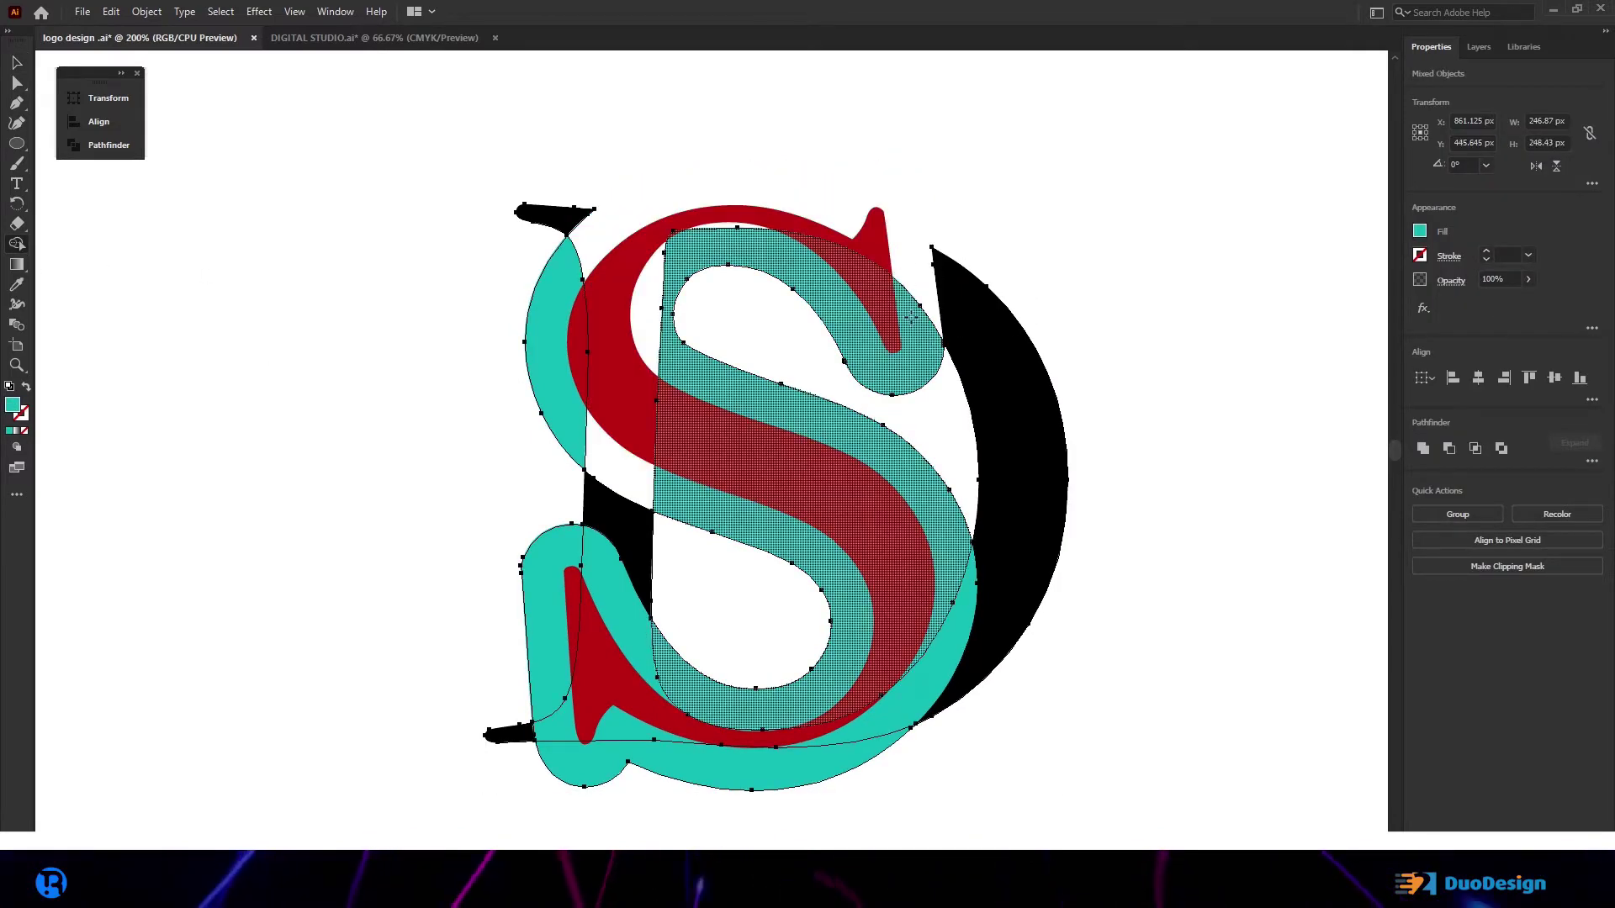
{"action": "left_click", "coordinate": [911, 317], "text": "alt"}
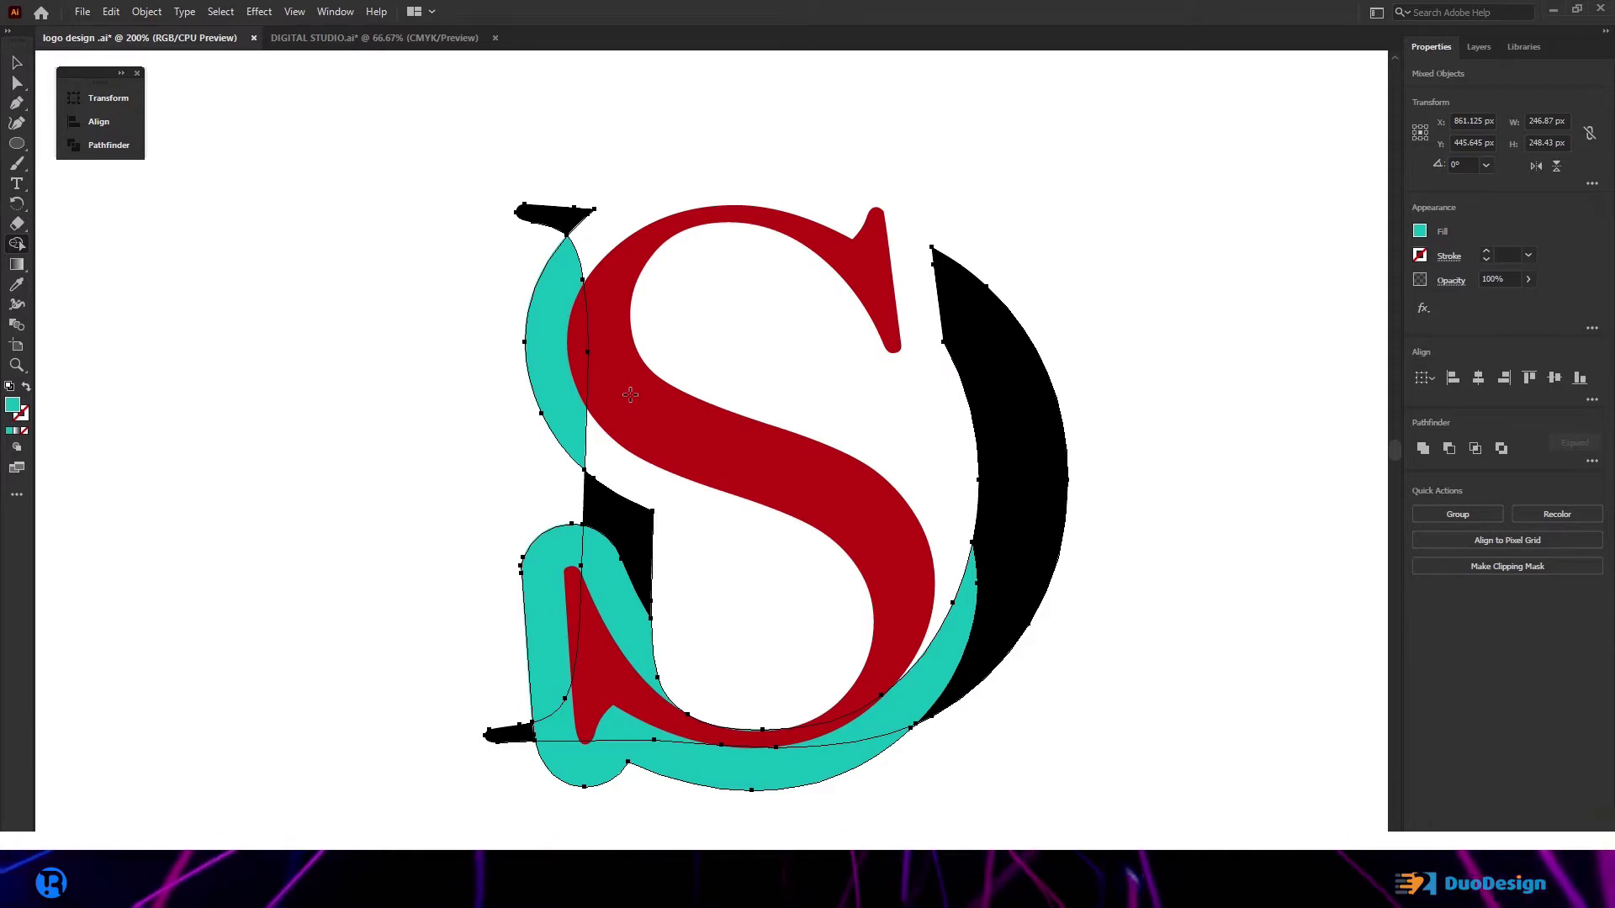
{"action": "key", "text": "ctrl+z"}
{"action": "key", "text": "ctrl+z"}
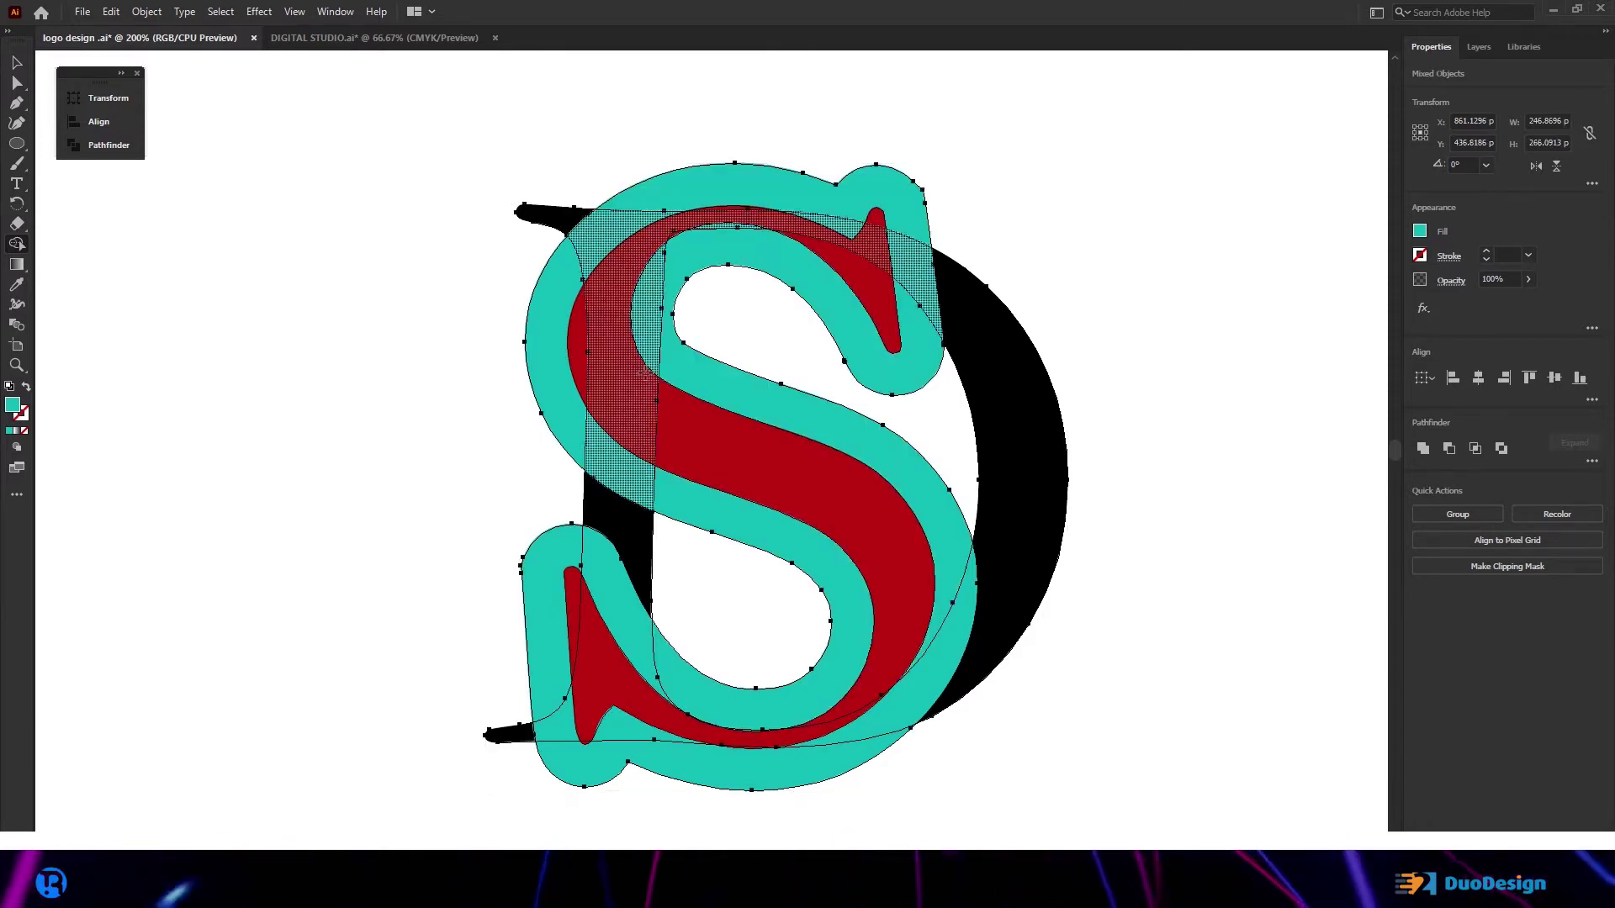
Step: Remove the teal regions above the D, outside its upper stem and inside its counter with the Shape Builder
{"action": "left_click", "coordinate": [715, 180], "text": "alt"}
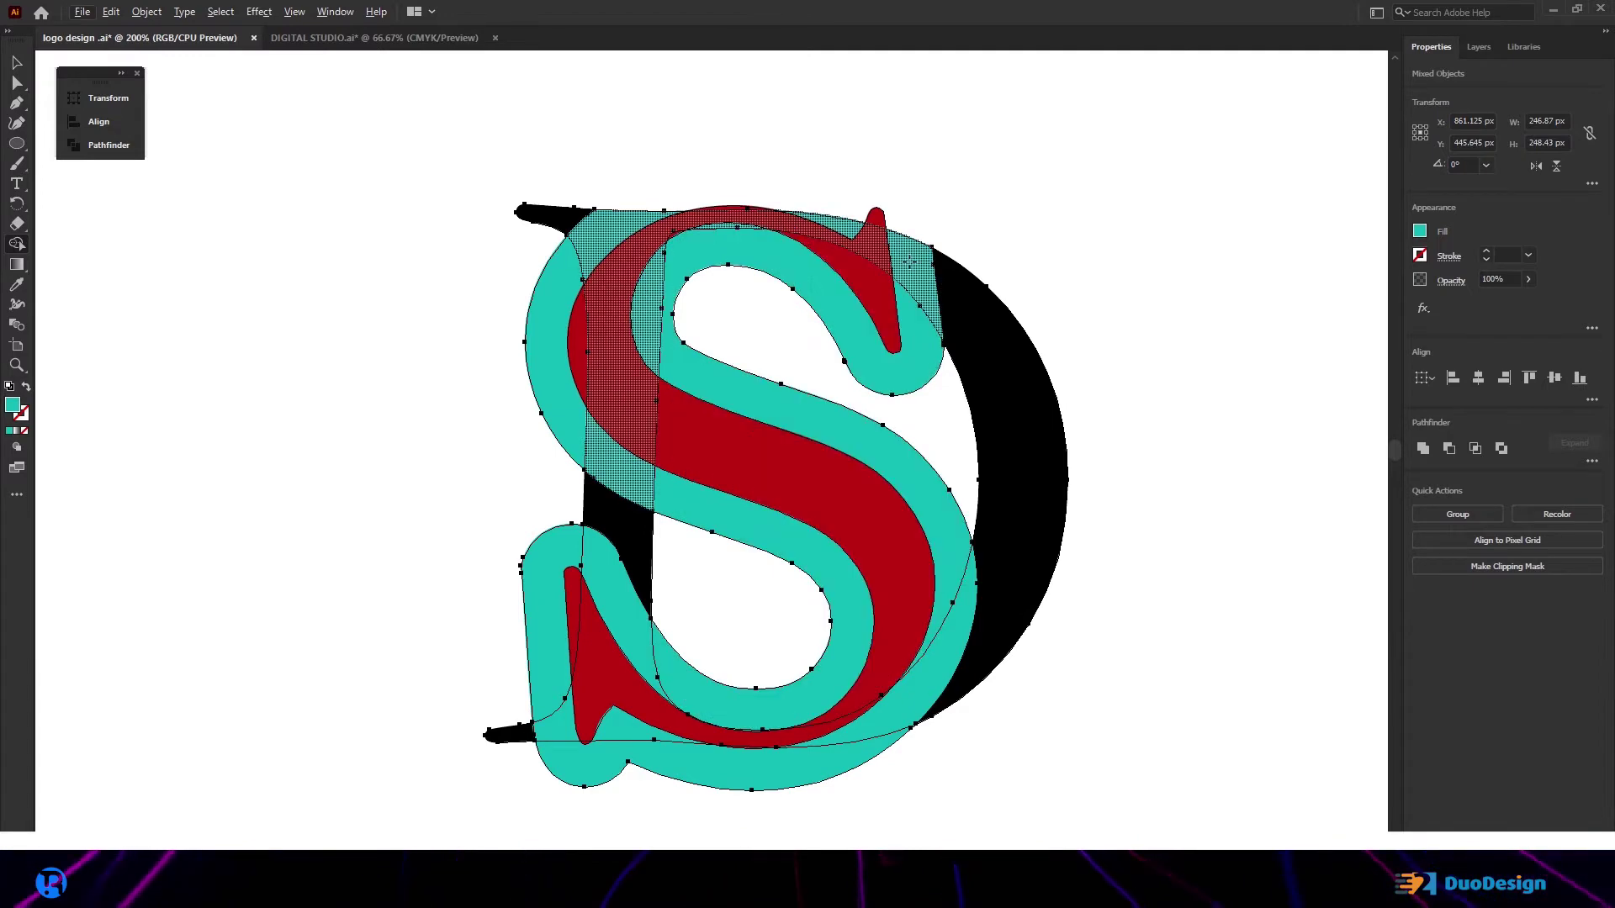
{"action": "scroll", "coordinate": [711, 234], "scroll_direction": "up", "scroll_amount": 2}
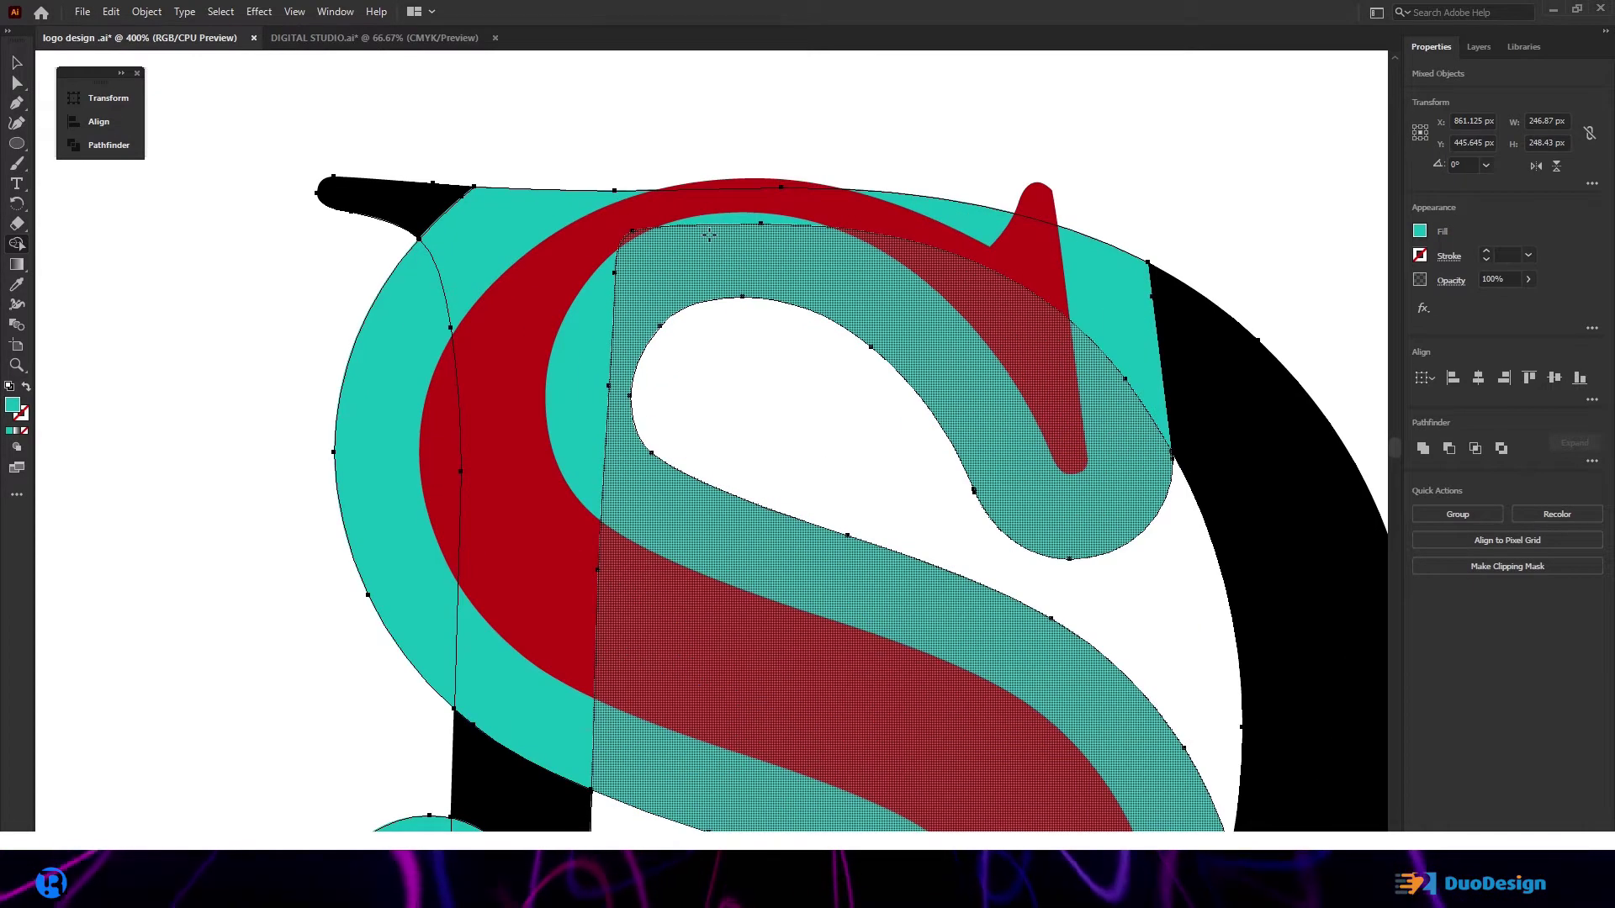
{"action": "left_click", "coordinate": [395, 471], "text": "alt"}
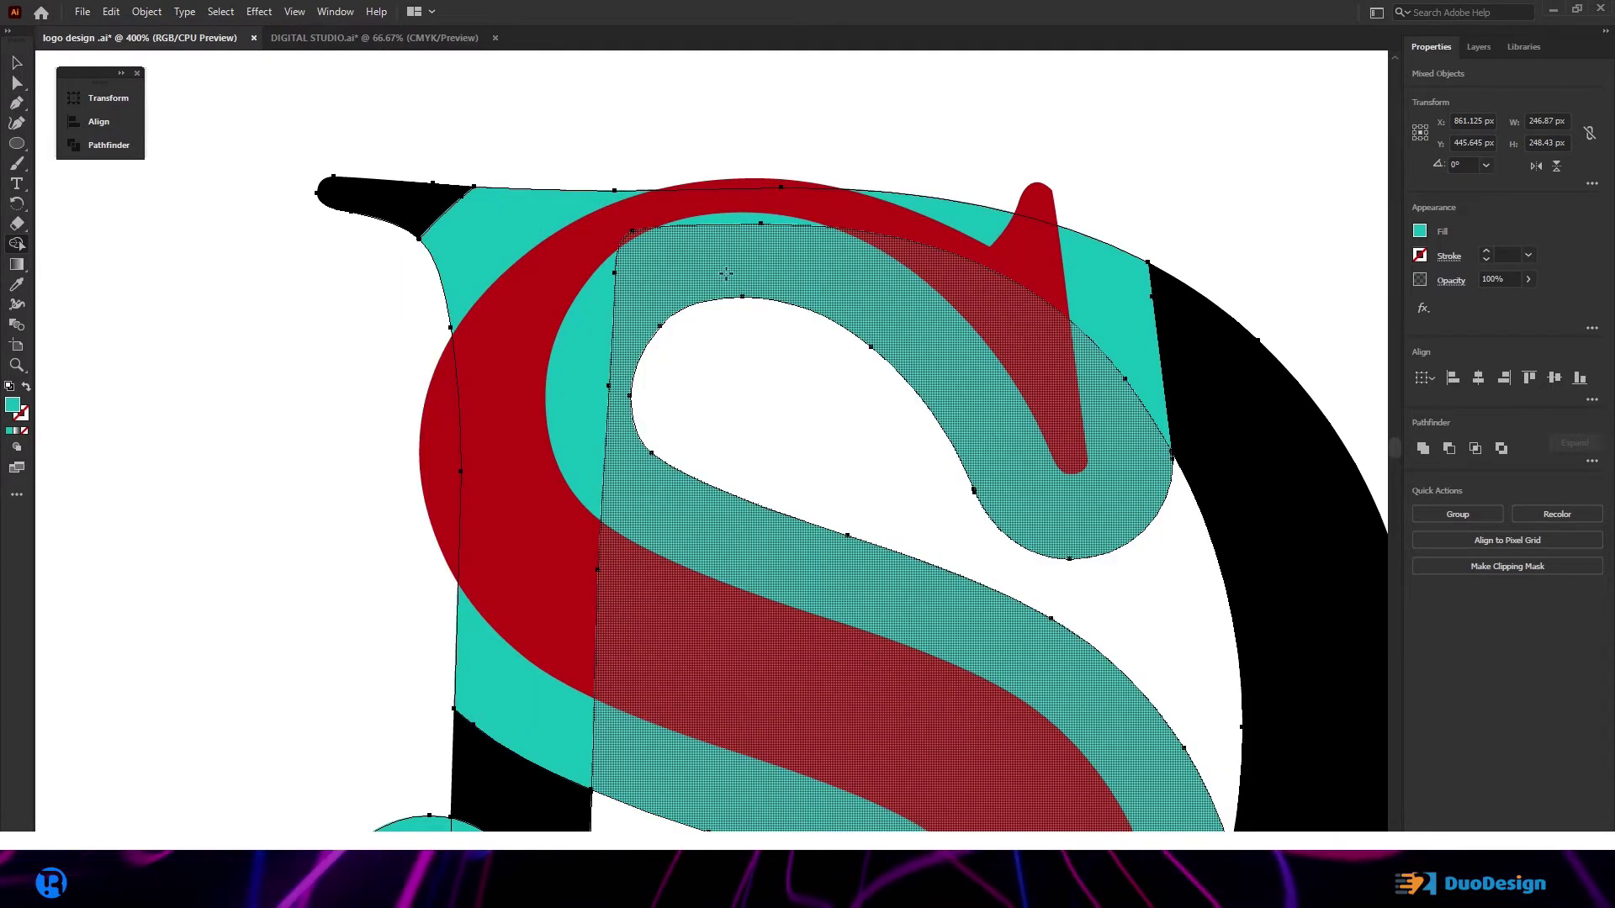
{"action": "left_click", "coordinate": [724, 271], "text": "alt"}
{"action": "scroll", "coordinate": [690, 385], "scroll_direction": "down", "scroll_amount": 3}
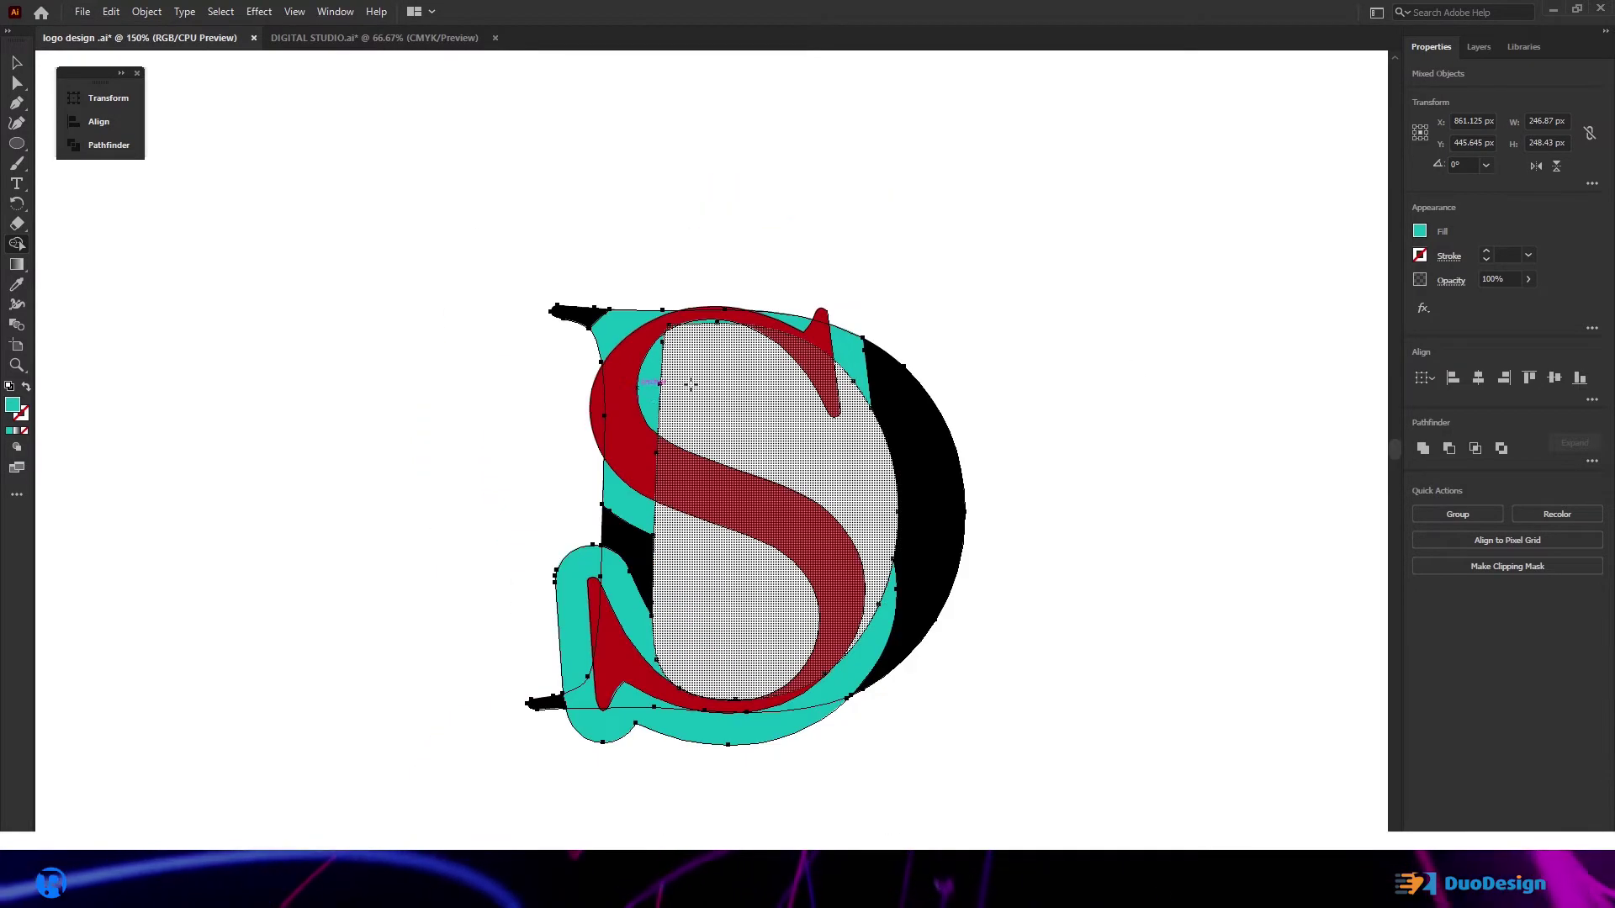
Step: Select the whole monogram including the red S, and remove the teal gap between the S's upper terminal and the D's bowl
{"action": "scroll", "coordinate": [689, 385], "scroll_direction": "down", "scroll_amount": 1}
{"action": "left_click", "coordinate": [16, 63]}
{"action": "left_click_drag", "start_coordinate": [445, 217], "coordinate": [1070, 750]}
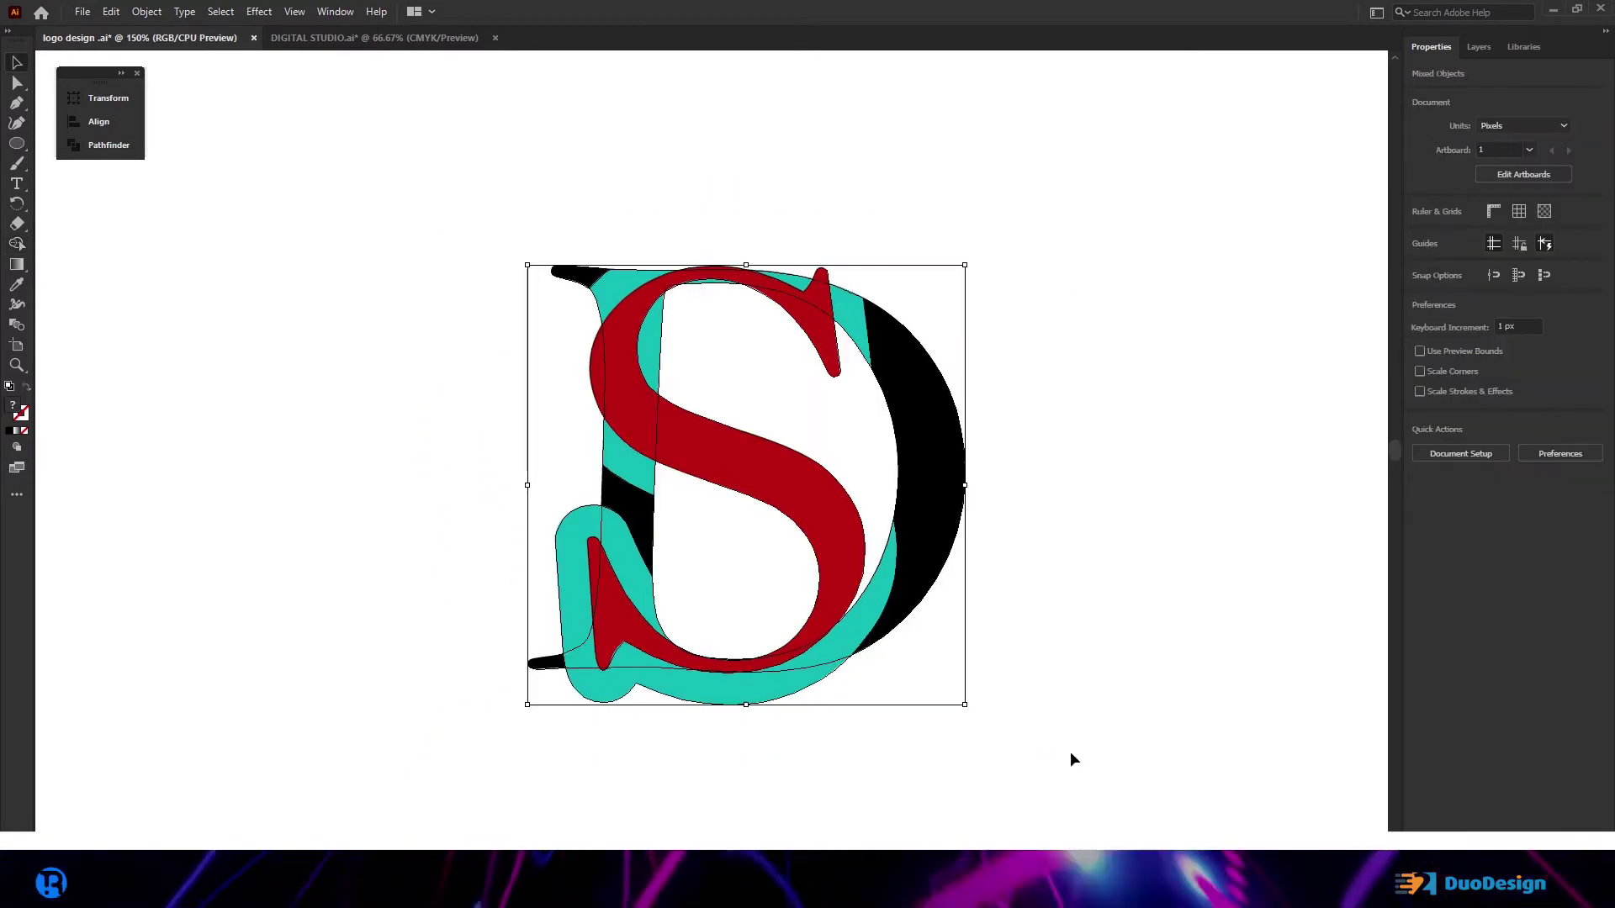
{"action": "key", "text": "shift+m"}
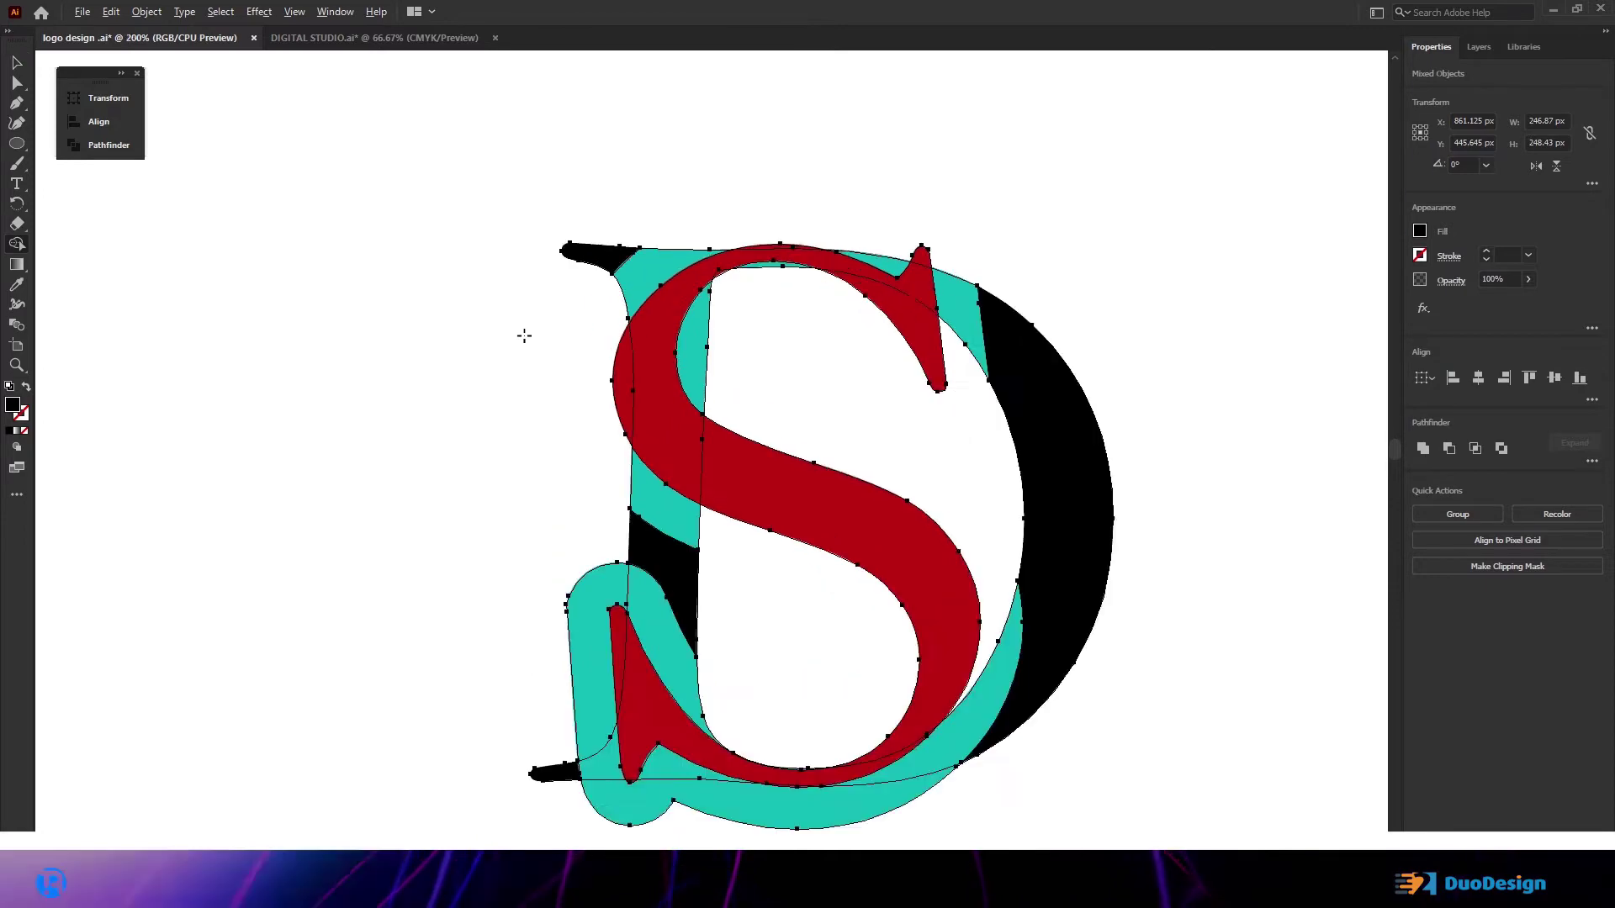
{"action": "scroll", "coordinate": [525, 334], "scroll_direction": "up", "scroll_amount": 2}
{"action": "left_click", "coordinate": [1175, 270], "text": "alt"}
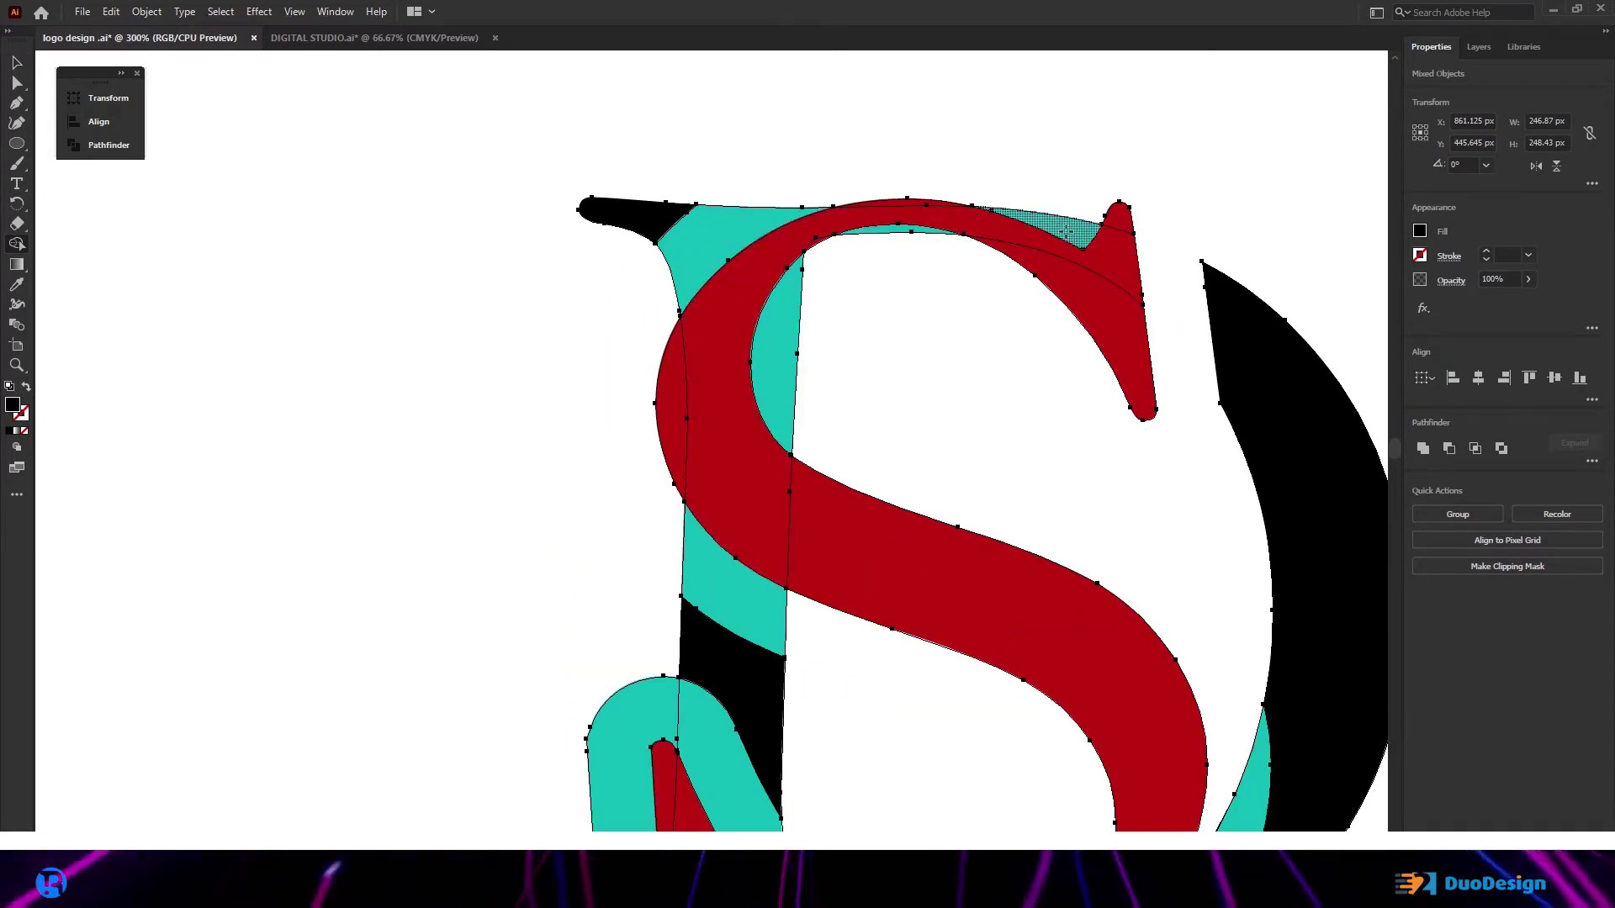
Step: Try to remove the teal stem gap, the region below the D and the teal around the S's lower serif, and undo it
{"action": "scroll", "coordinate": [856, 269], "scroll_direction": "down", "scroll_amount": 3}
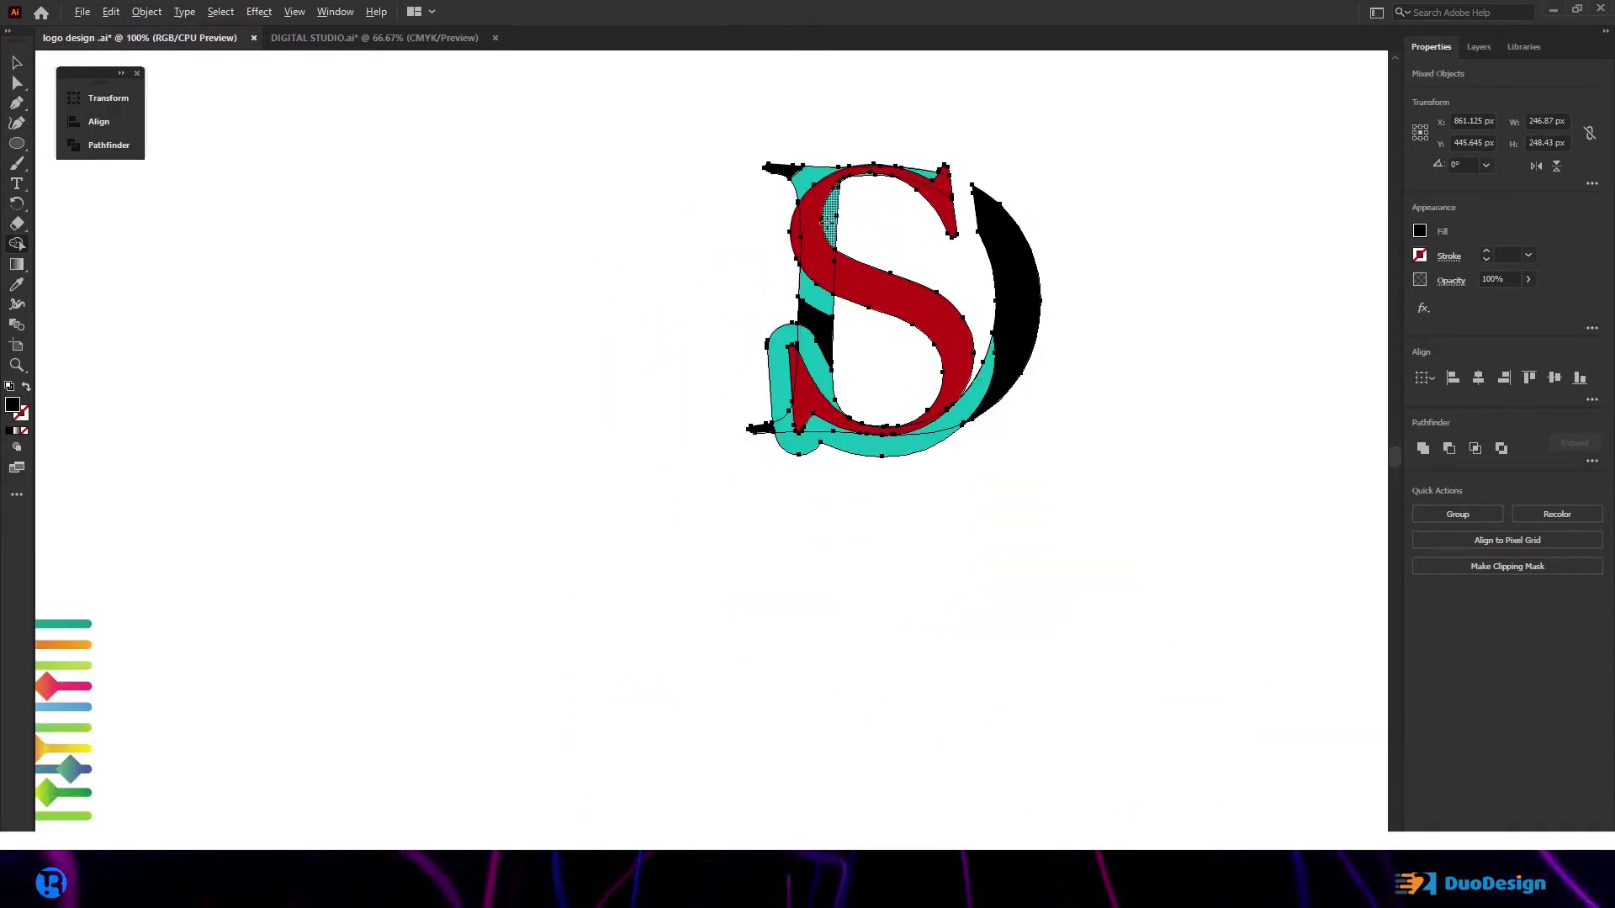
{"action": "left_click", "coordinate": [812, 296], "text": "alt"}
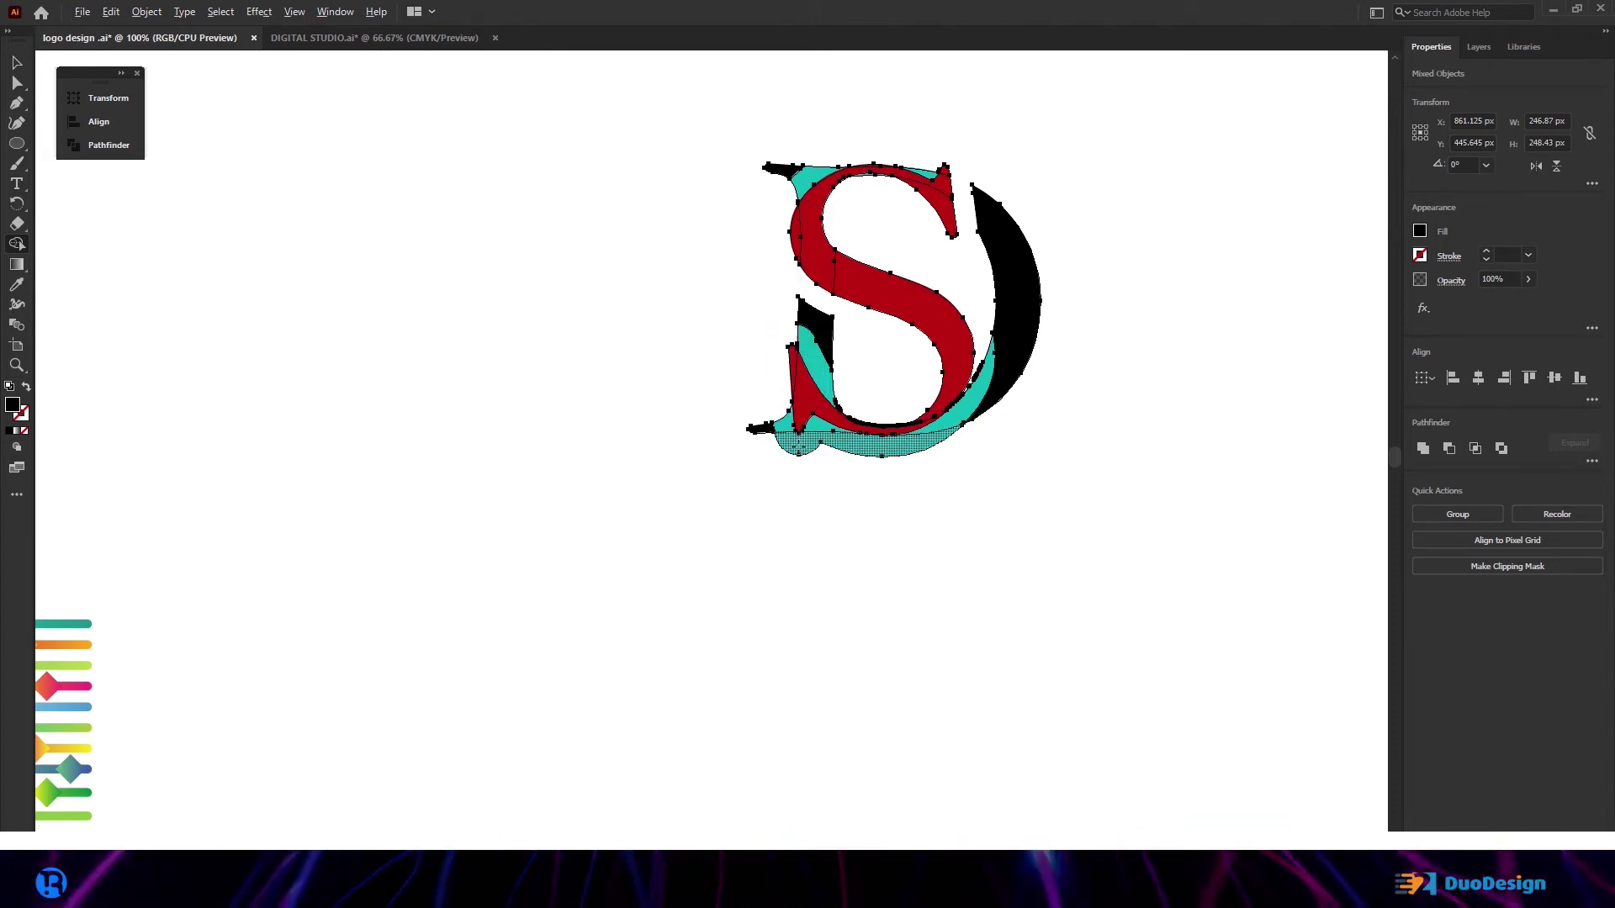
{"action": "left_click", "coordinate": [797, 445], "text": "alt"}
{"action": "left_click", "coordinate": [822, 337], "text": "alt"}
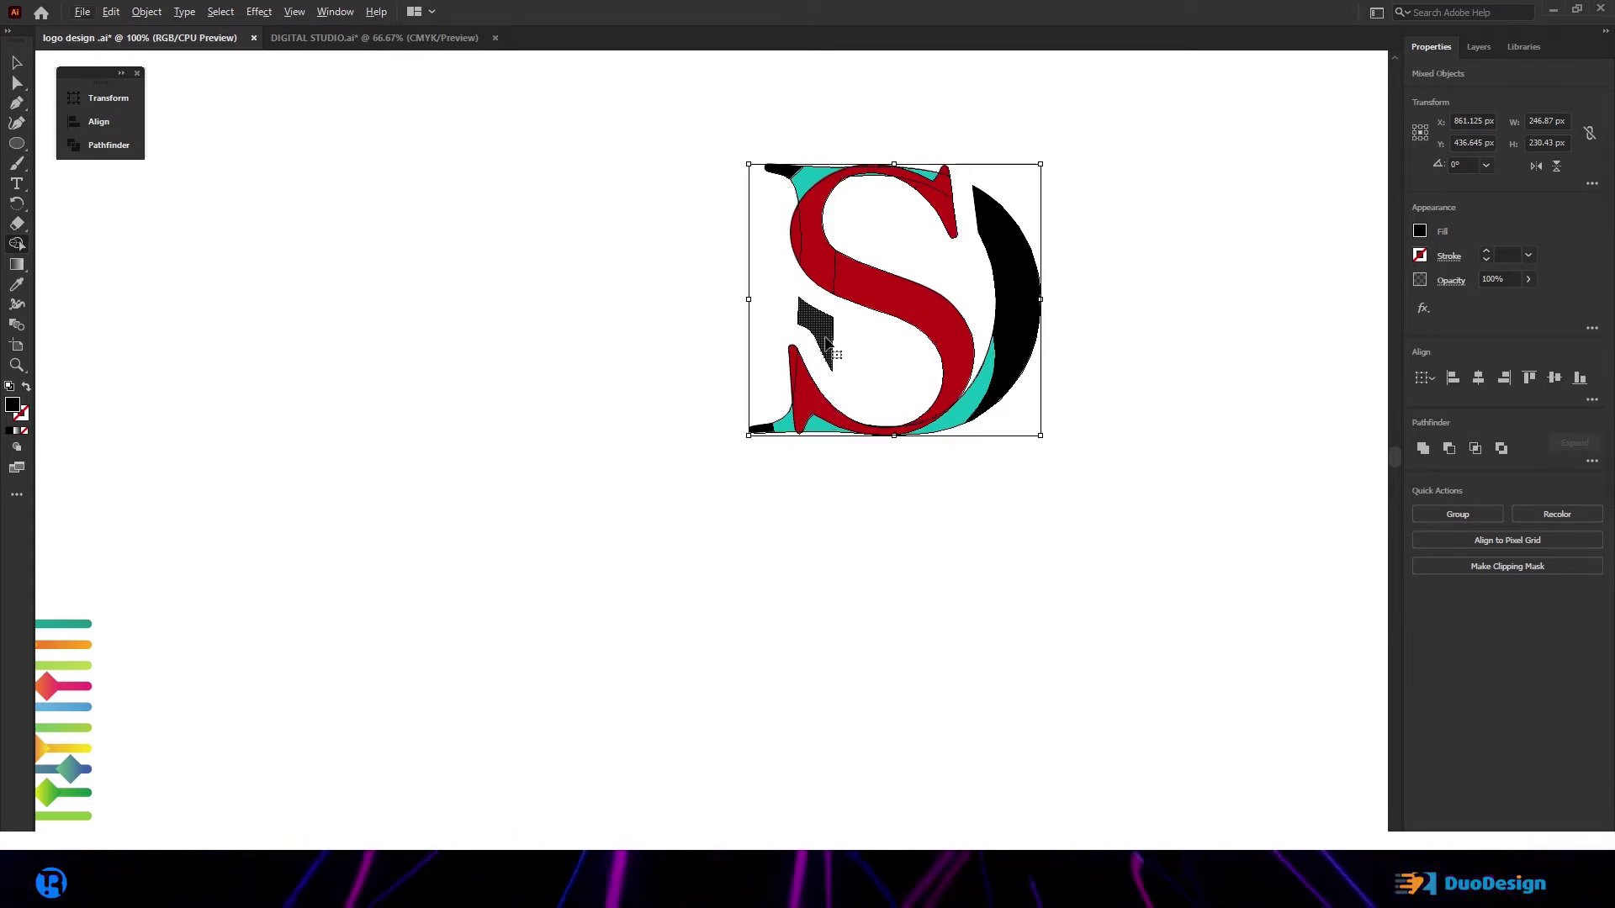
{"action": "key", "text": "ctrl+z"}
{"action": "key", "text": "ctrl+z"}
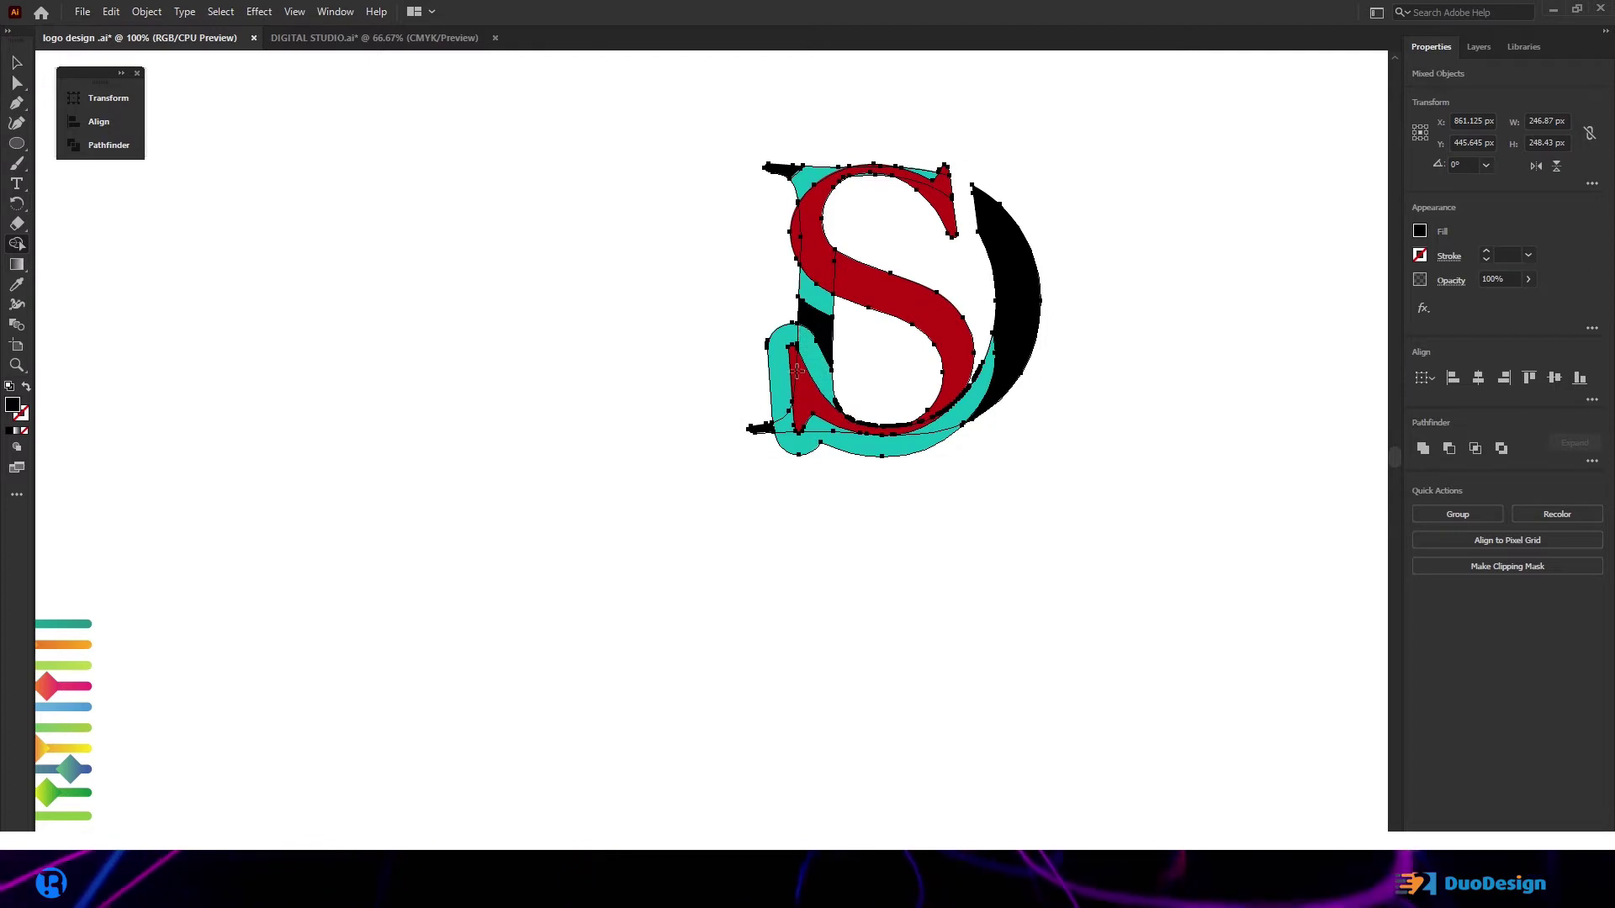
Step: Remove the teal regions outside the D's lower stem and below its bottom edge
{"action": "left_click", "coordinate": [786, 379], "text": "alt"}
{"action": "left_click", "coordinate": [804, 446], "text": "alt"}
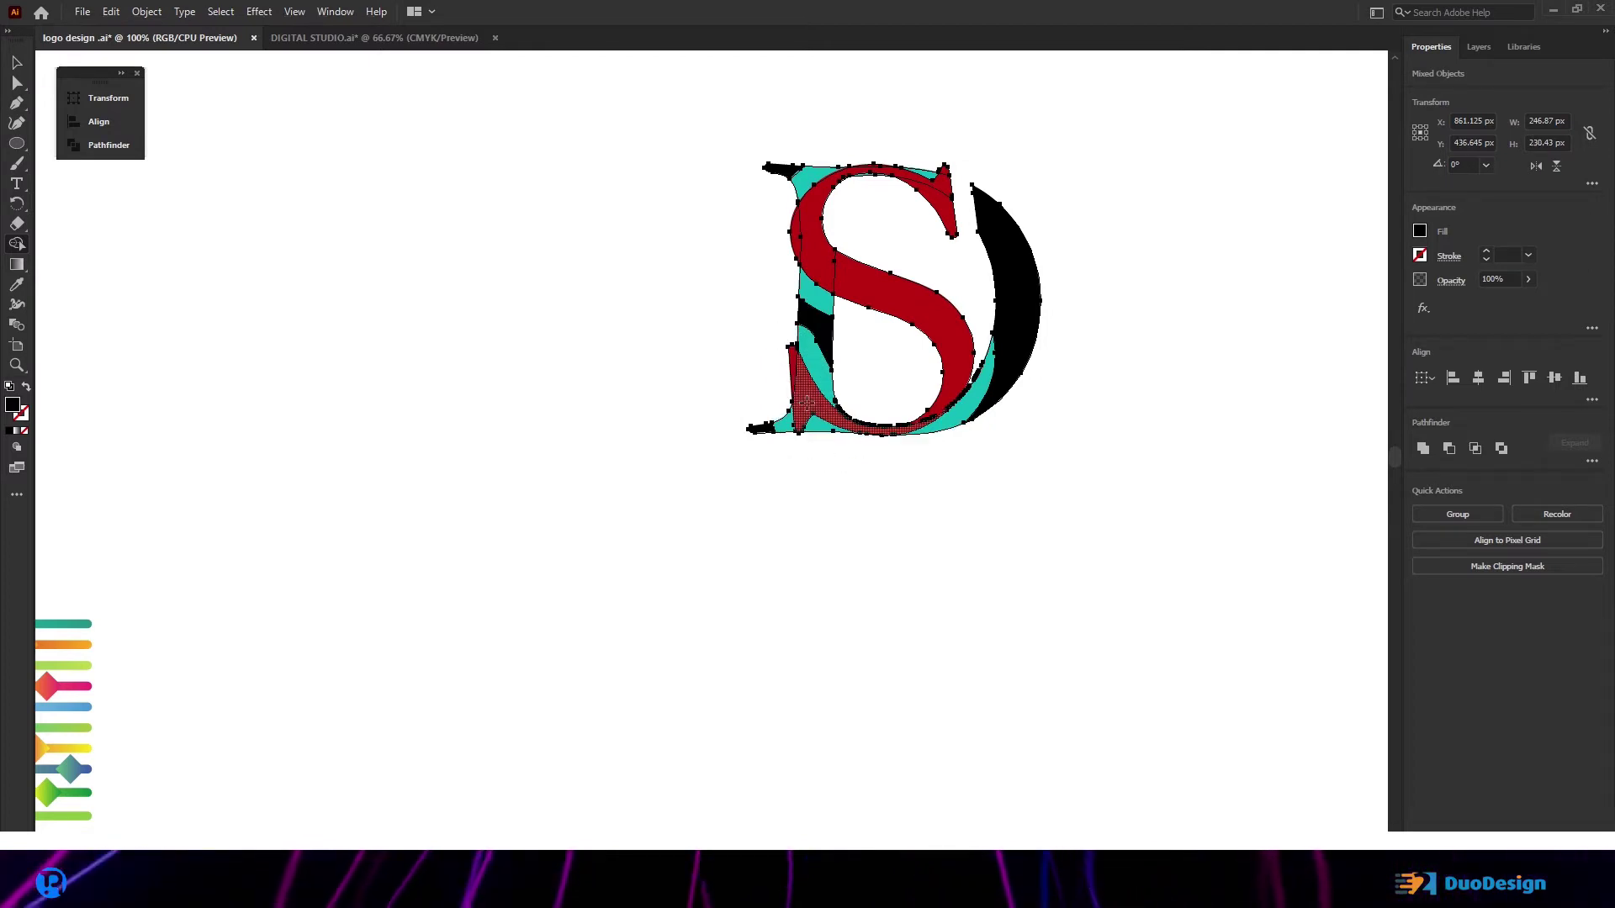
{"action": "scroll", "coordinate": [804, 404], "scroll_direction": "up", "scroll_amount": 2}
{"action": "scroll", "coordinate": [839, 420], "scroll_direction": "down", "scroll_amount": 5}
{"action": "scroll", "coordinate": [841, 418], "scroll_direction": "up", "scroll_amount": 3}
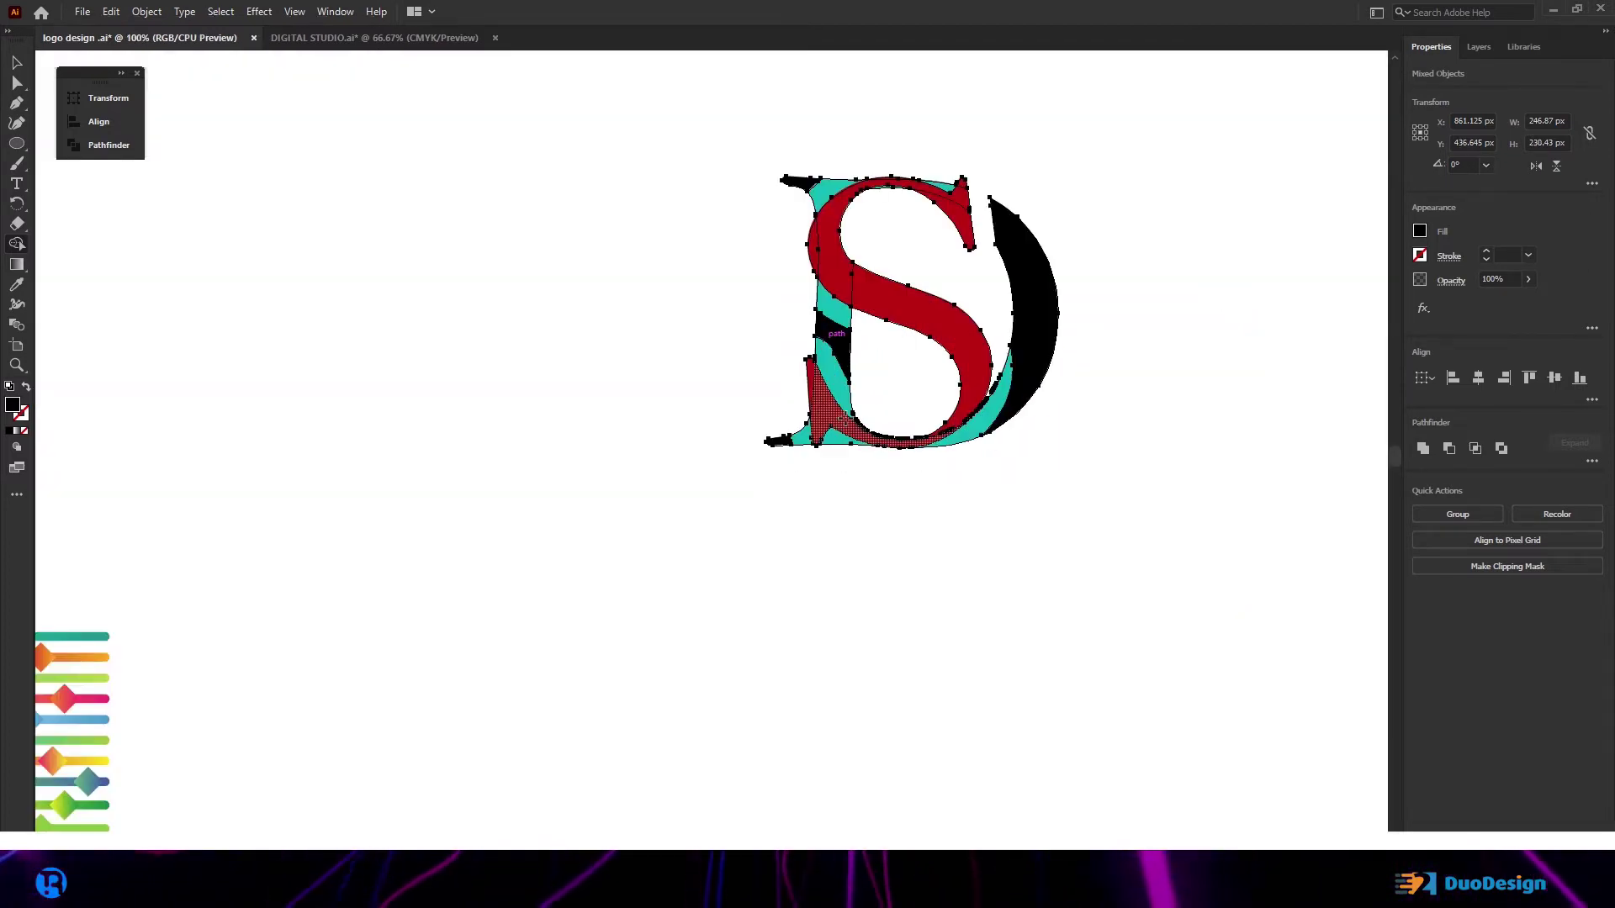
Step: Remove the thin teal sliver under the S's upper curve and the teal gap between the S and the black stem piece
{"action": "scroll", "coordinate": [877, 227], "scroll_direction": "up", "scroll_amount": 3}
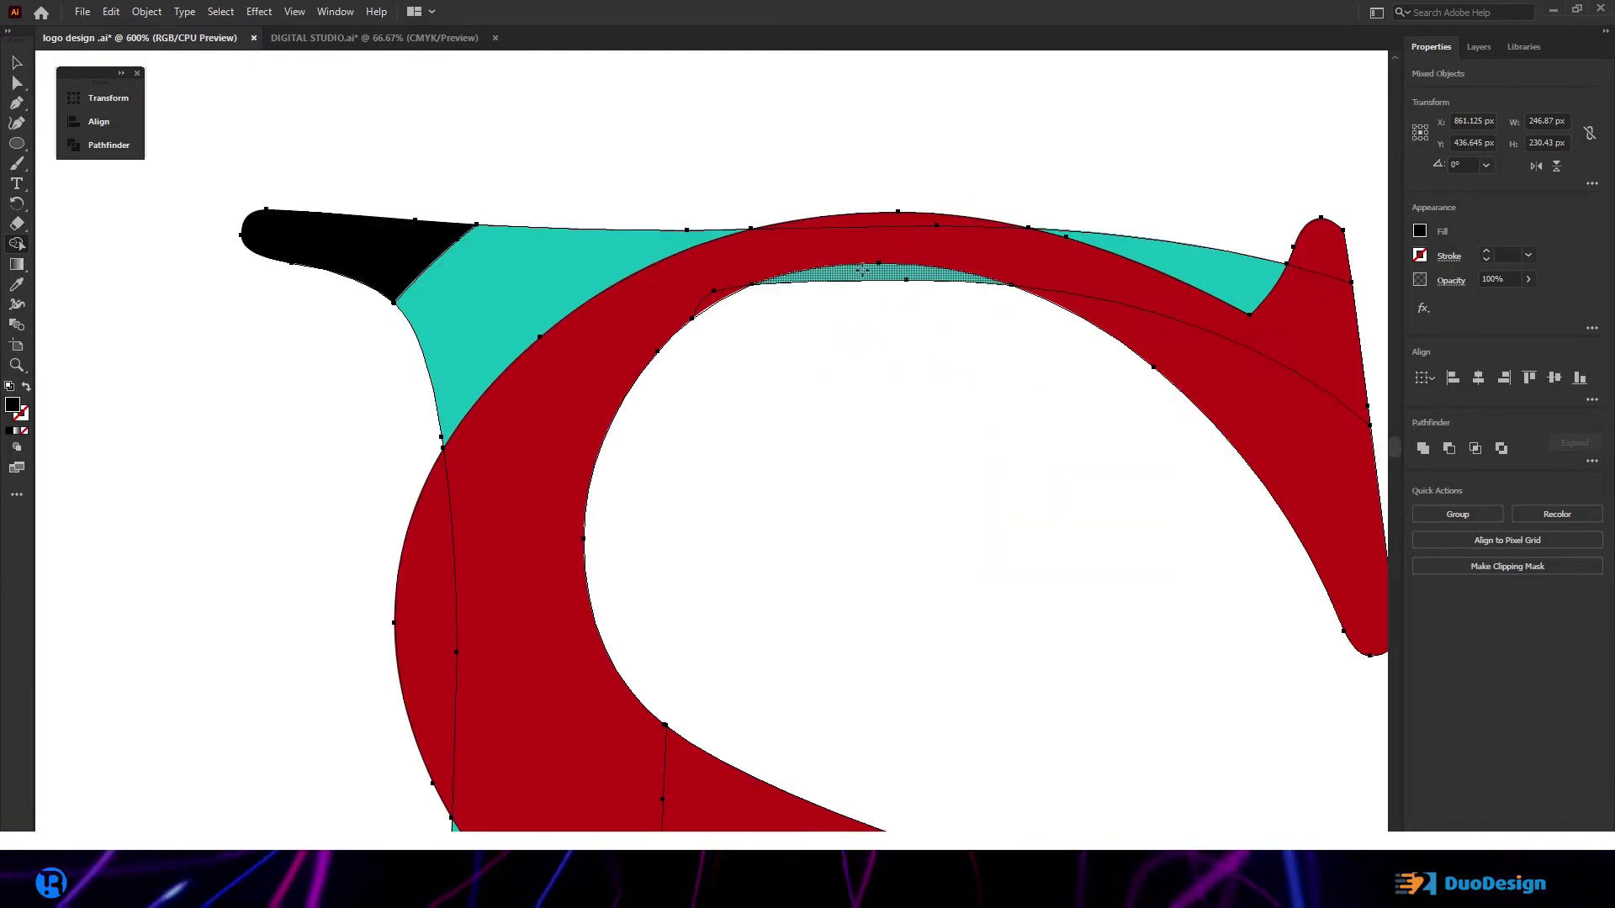
{"action": "left_click", "coordinate": [866, 273], "text": "alt"}
{"action": "scroll", "coordinate": [858, 274], "scroll_direction": "down", "scroll_amount": 3}
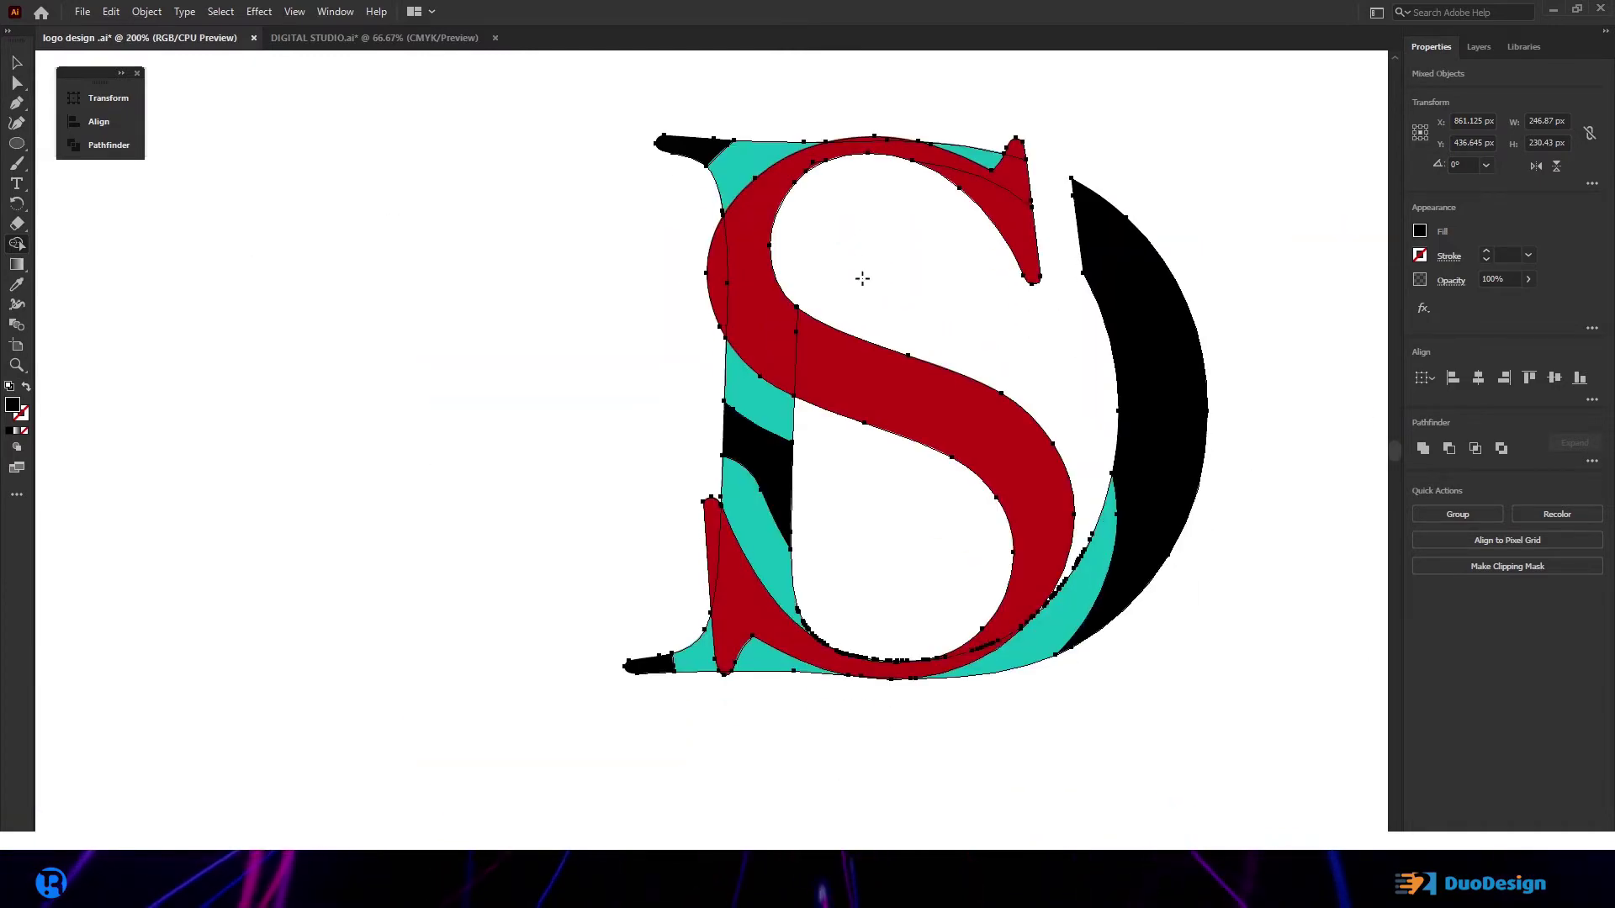
{"action": "left_click", "coordinate": [883, 399]}
{"action": "left_click", "coordinate": [738, 395], "text": "alt"}
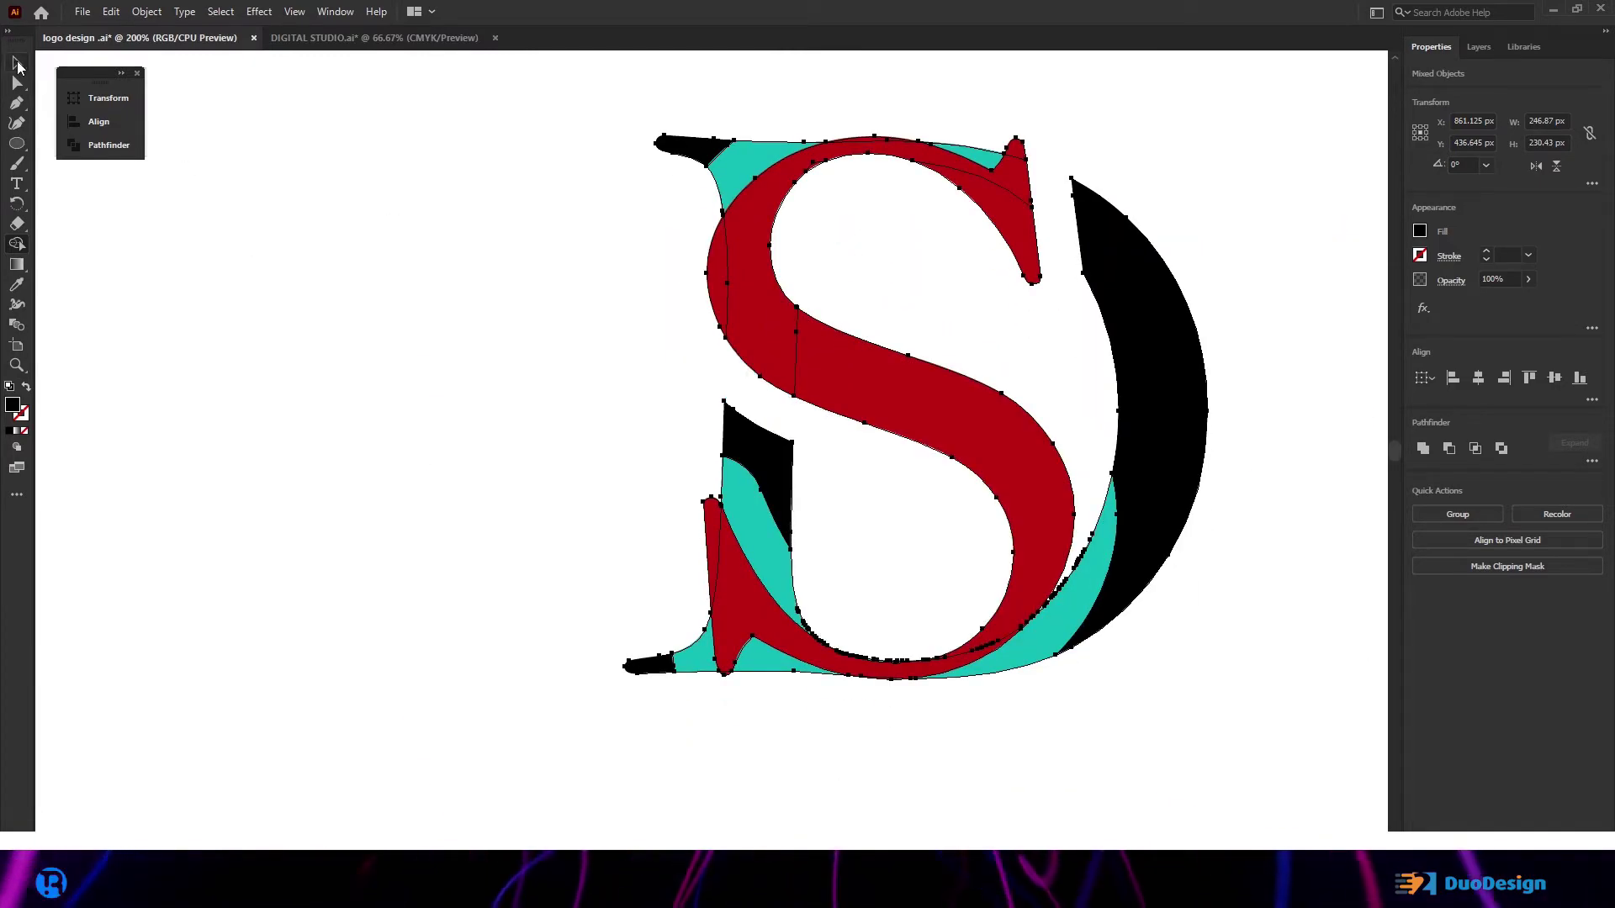
Step: Select the whole DS monogram and recolor all its red and teal pieces black
{"action": "left_click", "coordinate": [16, 63]}
{"action": "left_click", "coordinate": [385, 371]}
{"action": "scroll", "coordinate": [795, 488], "scroll_direction": "down", "scroll_amount": 3}
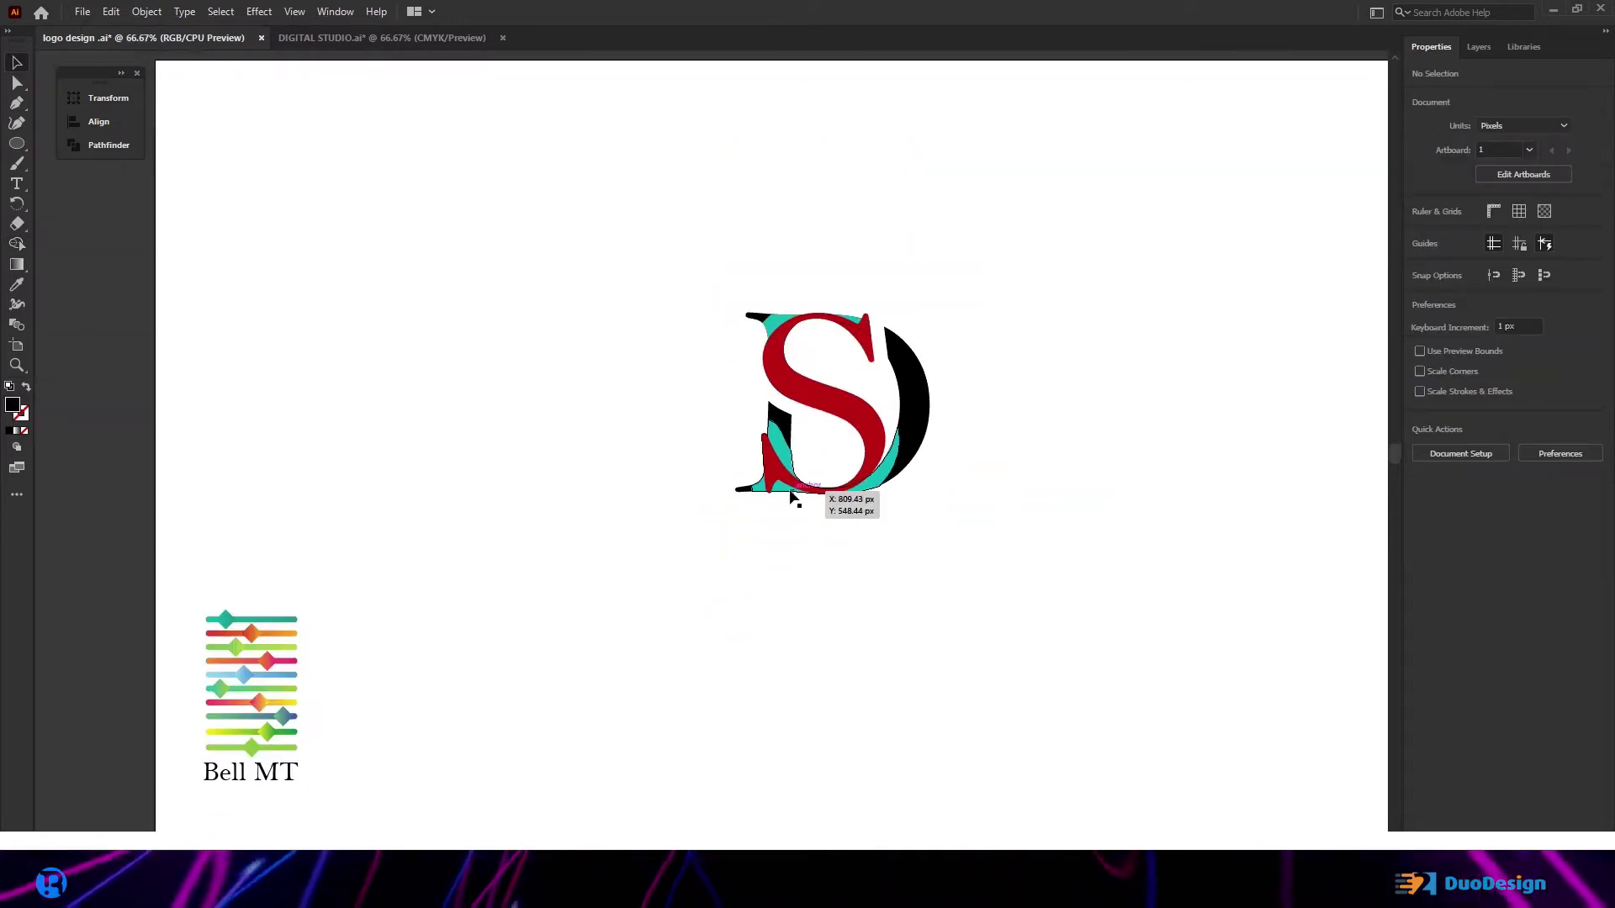
{"action": "scroll", "coordinate": [804, 461], "scroll_direction": "up", "scroll_amount": 2}
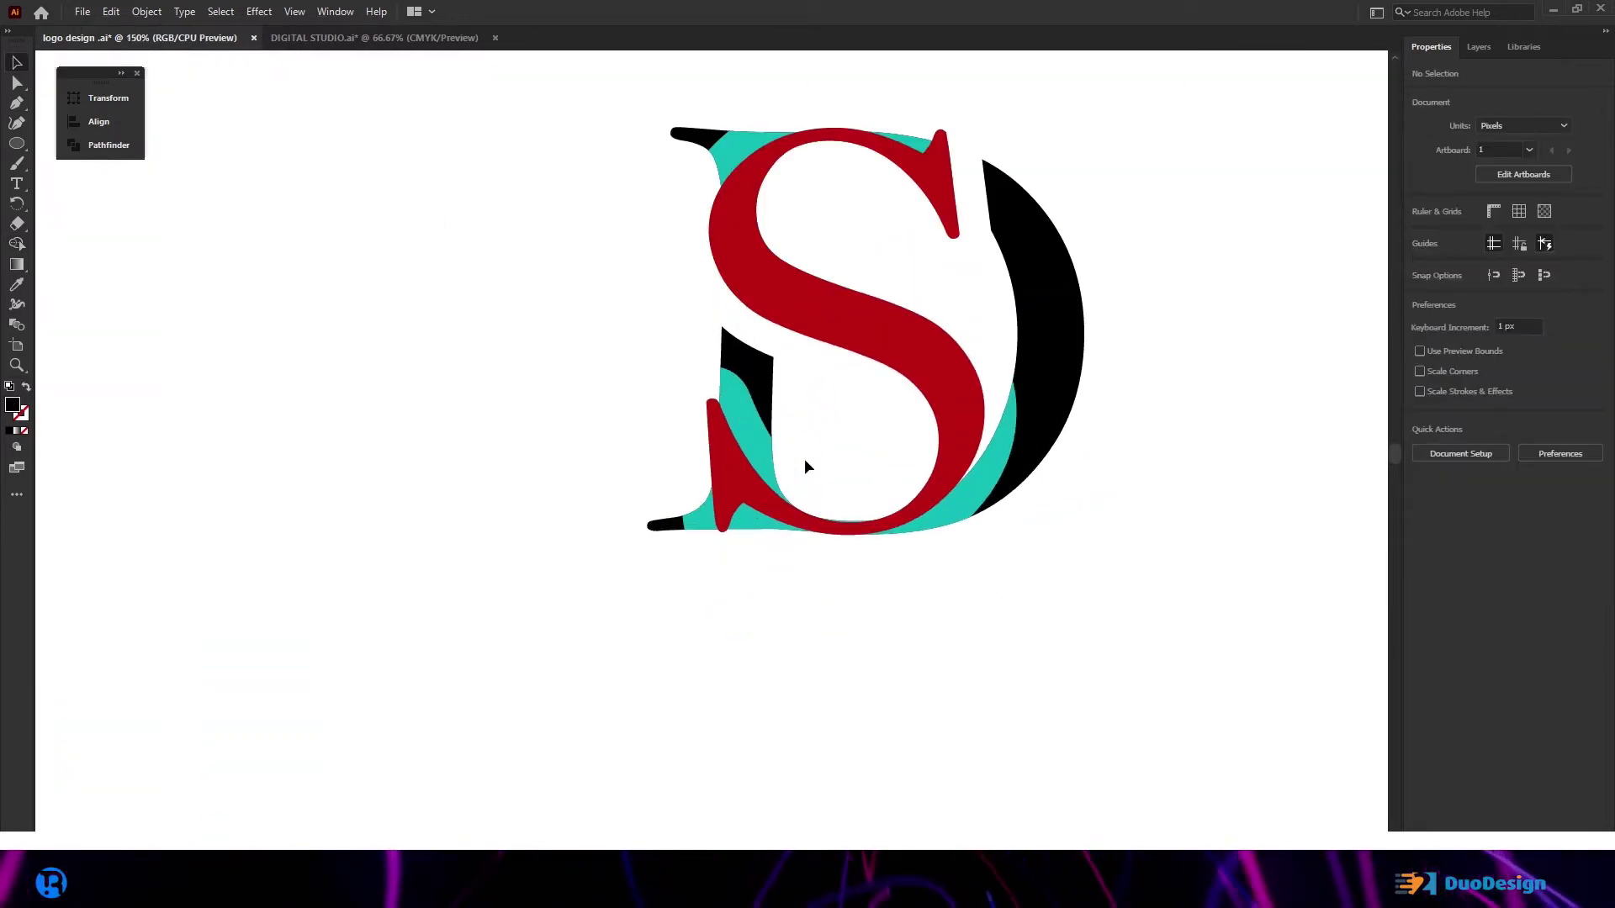
{"action": "scroll", "coordinate": [804, 458], "scroll_direction": "down", "scroll_amount": 2}
{"action": "left_click_drag", "start_coordinate": [704, 267], "coordinate": [980, 545]}
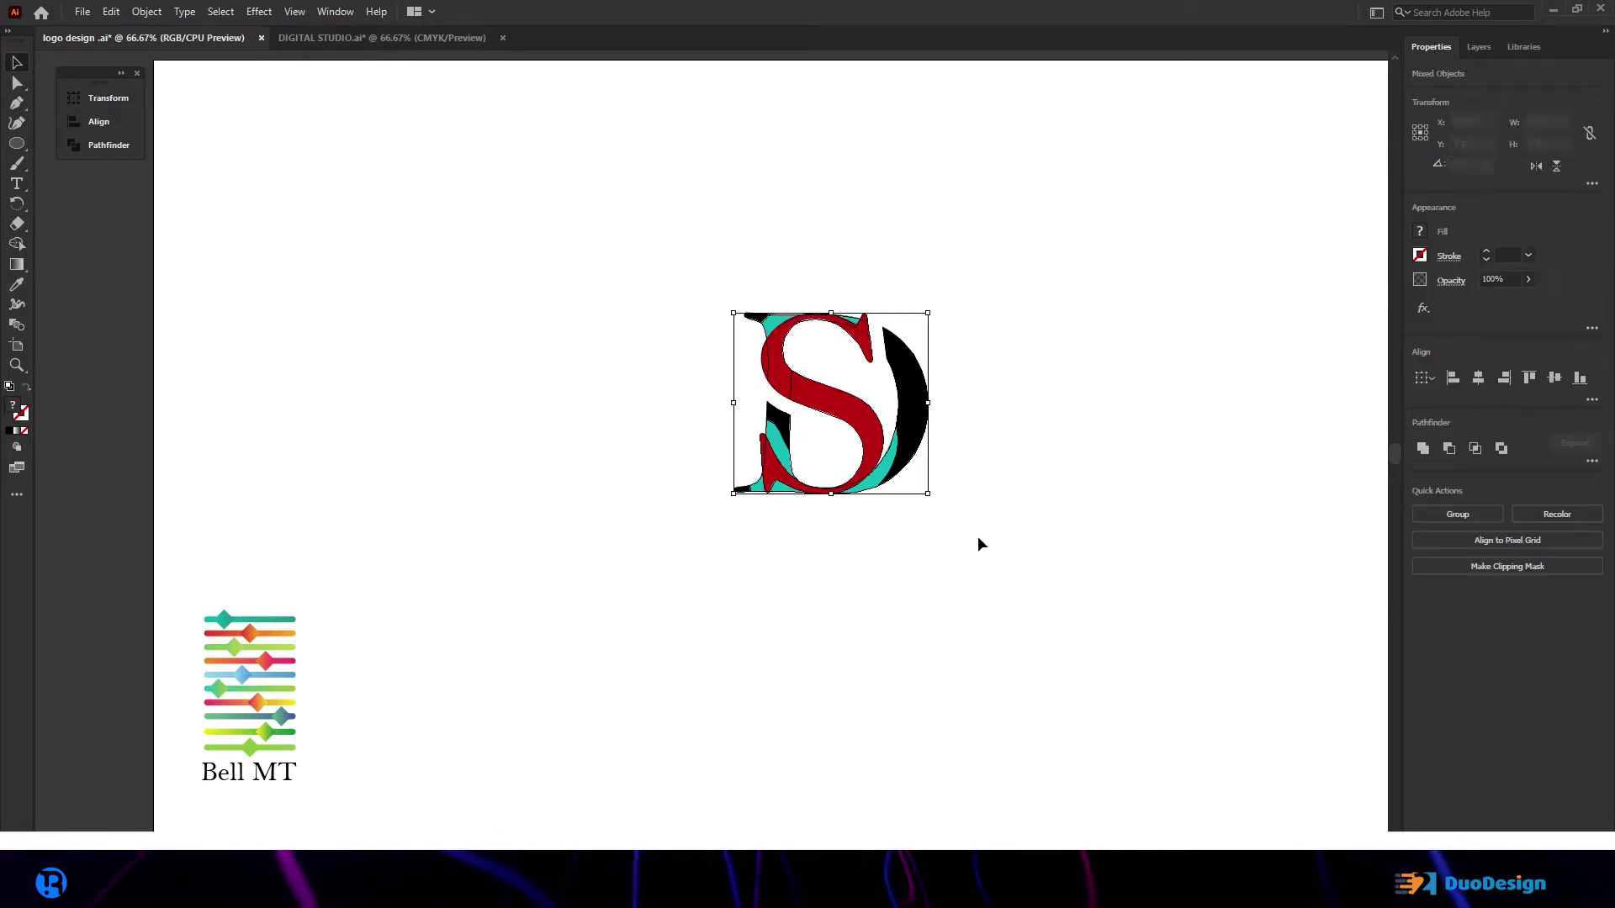
{"action": "left_click", "coordinate": [908, 390]}
{"action": "left_click", "coordinate": [649, 542]}
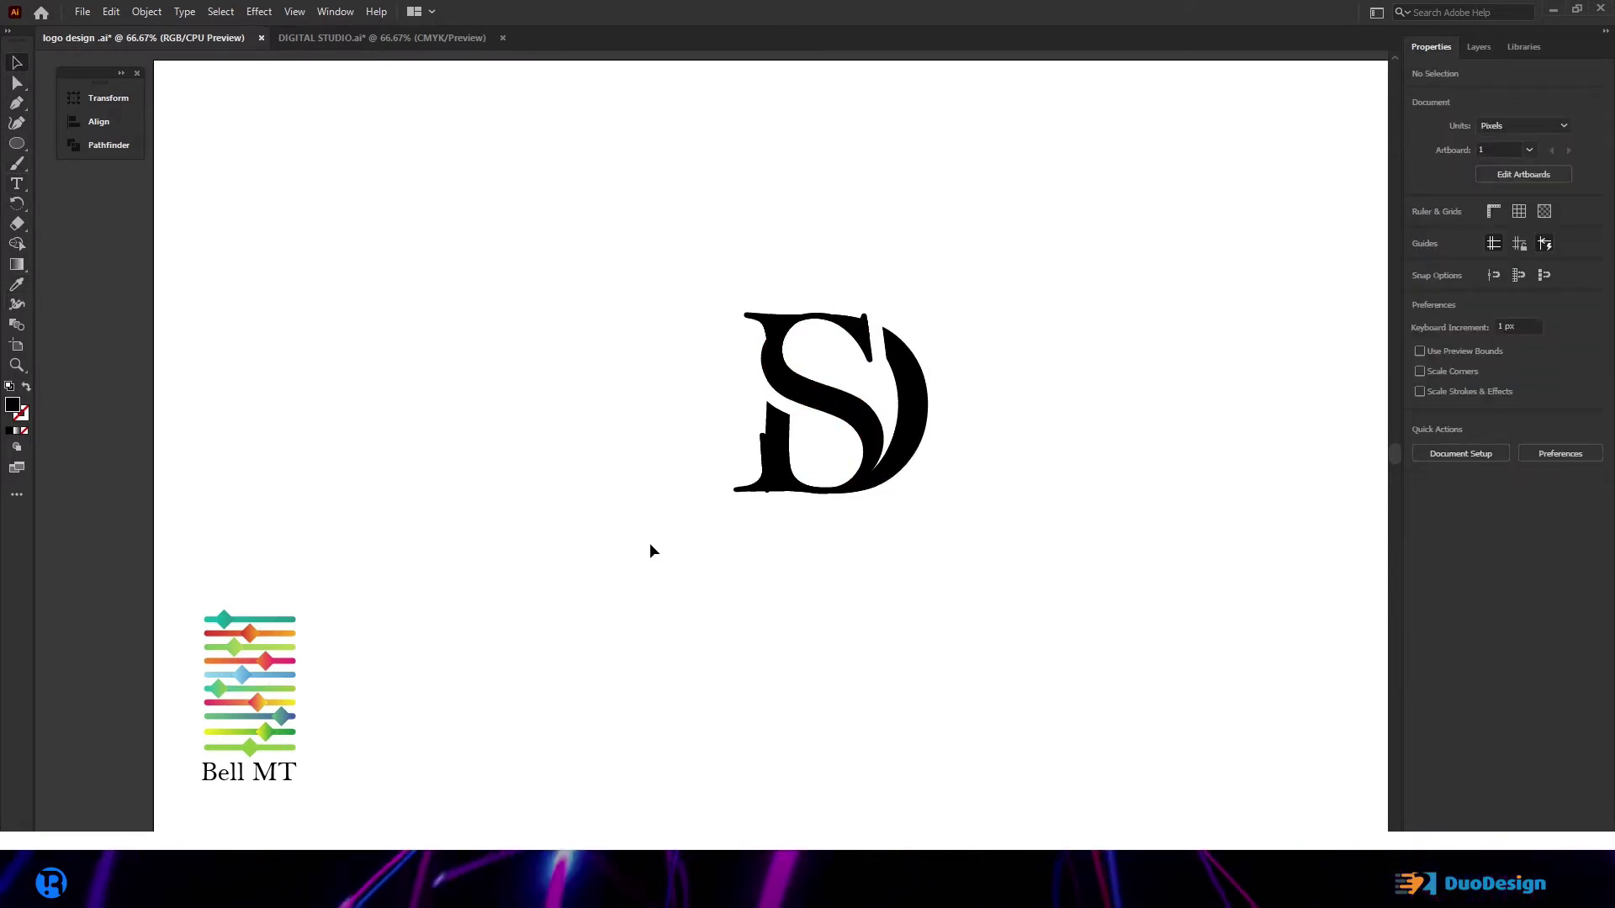
Step: Select the monogram and remove the small bump below the D's lower-left serif with the Shape Builder
{"action": "scroll", "coordinate": [750, 513], "scroll_direction": "up", "scroll_amount": 4}
{"action": "left_click_drag", "start_coordinate": [758, 517], "coordinate": [841, 395]}
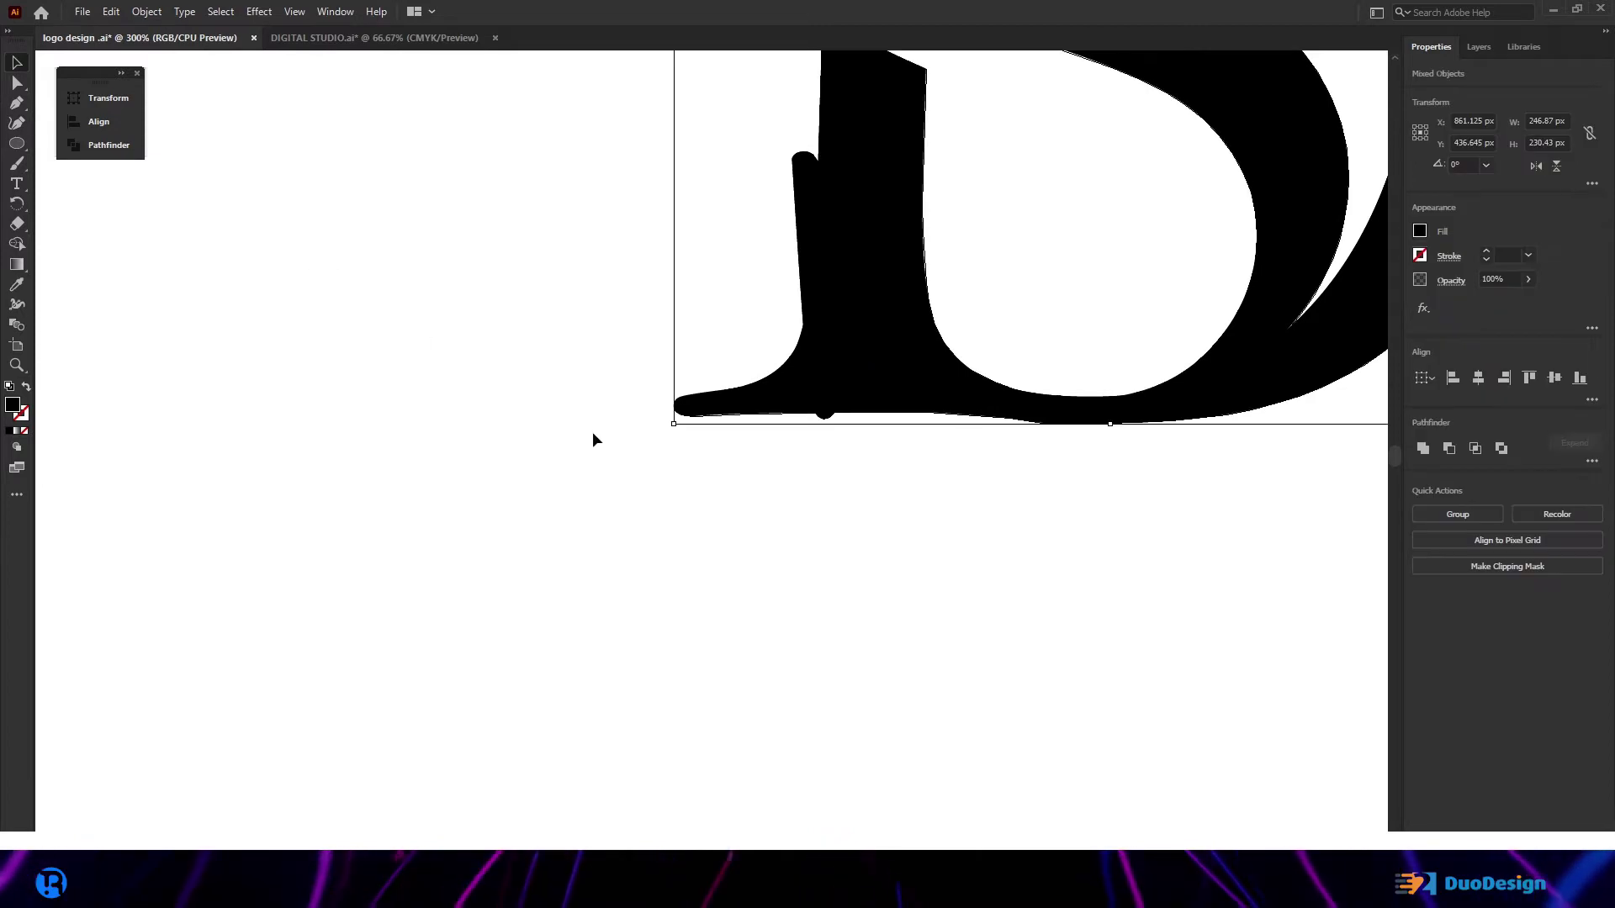
{"action": "left_click_drag", "start_coordinate": [557, 220], "coordinate": [1002, 519]}
{"action": "key", "text": "shift+m"}
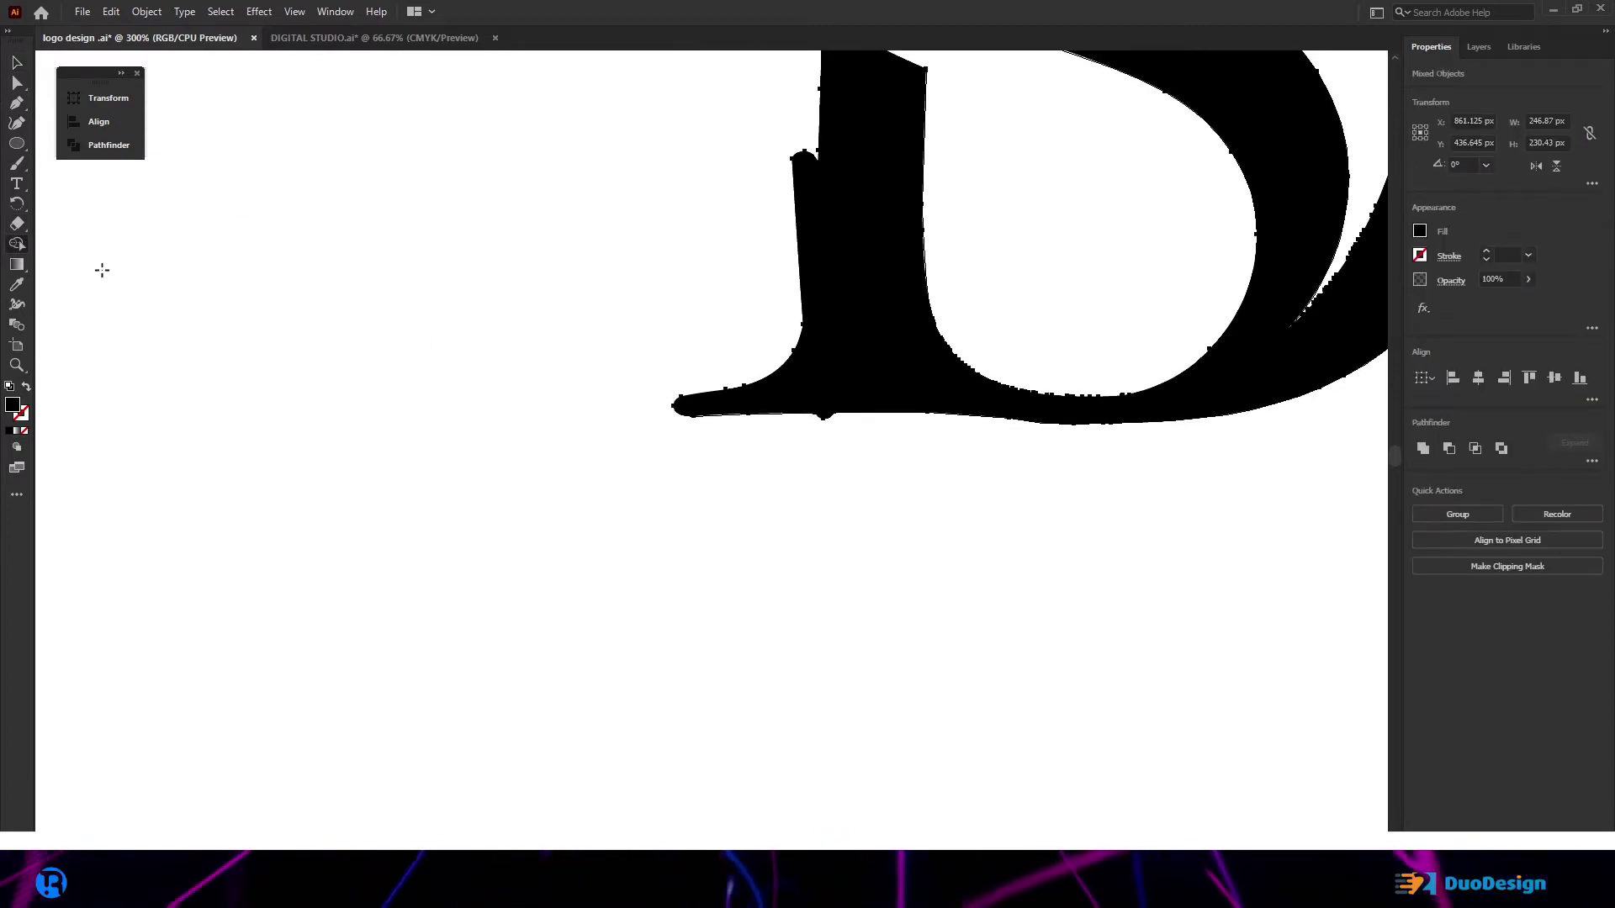
{"action": "scroll", "coordinate": [820, 412], "scroll_direction": "up", "scroll_amount": 3}
{"action": "scroll", "coordinate": [754, 454], "scroll_direction": "down", "scroll_amount": 2}
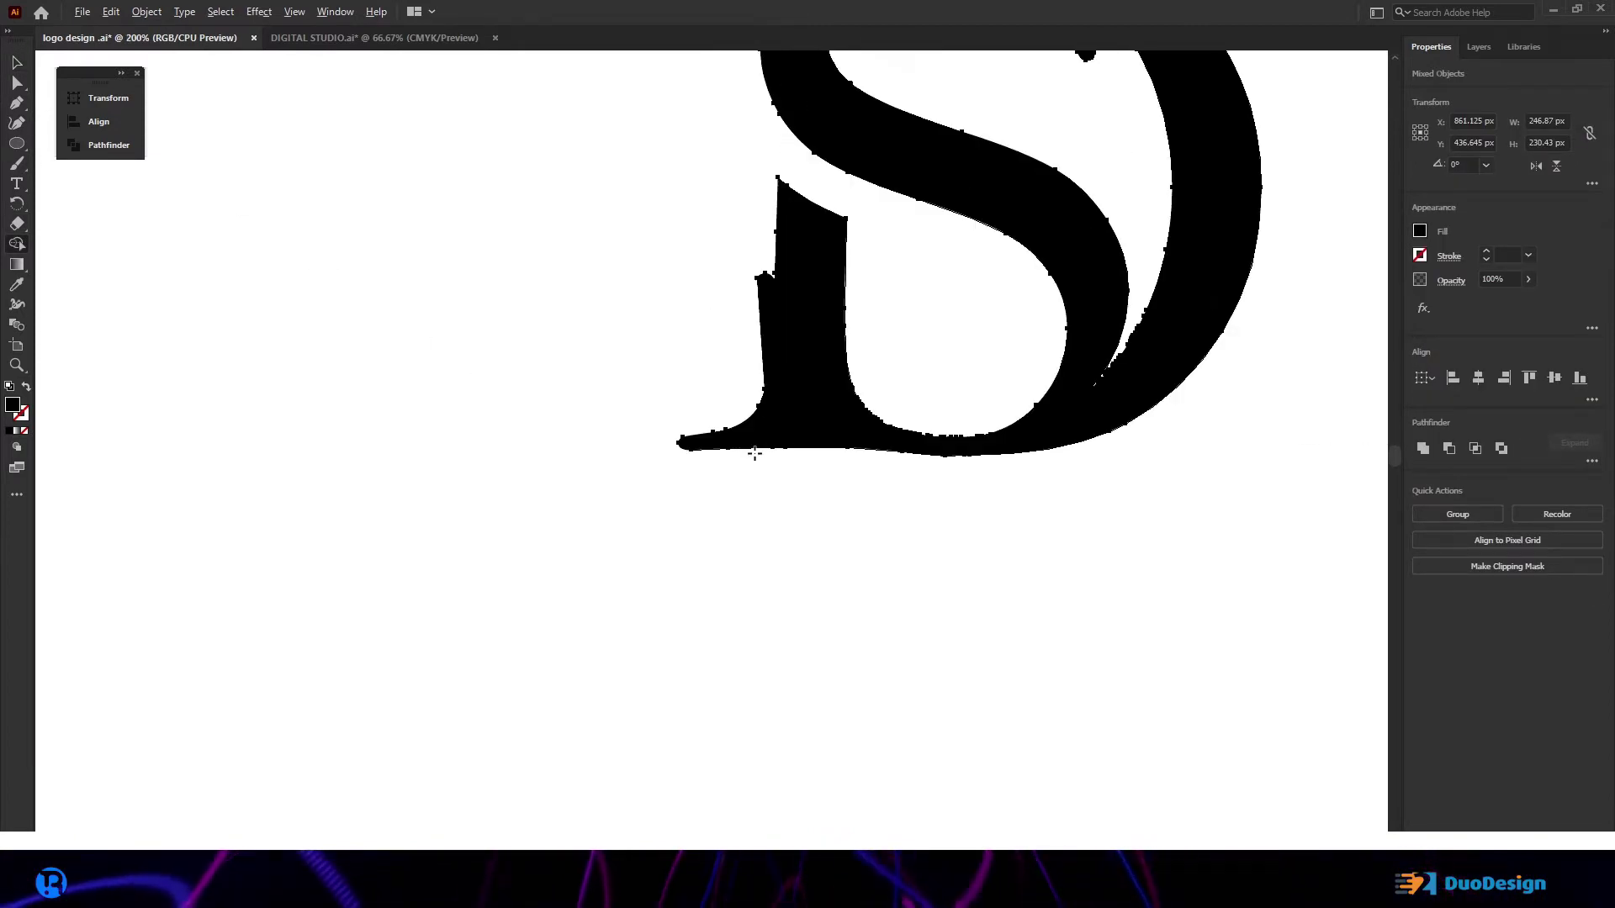
{"action": "left_click", "coordinate": [14, 64]}
{"action": "left_click", "coordinate": [729, 533]}
{"action": "scroll", "coordinate": [728, 533], "scroll_direction": "down", "scroll_amount": 2}
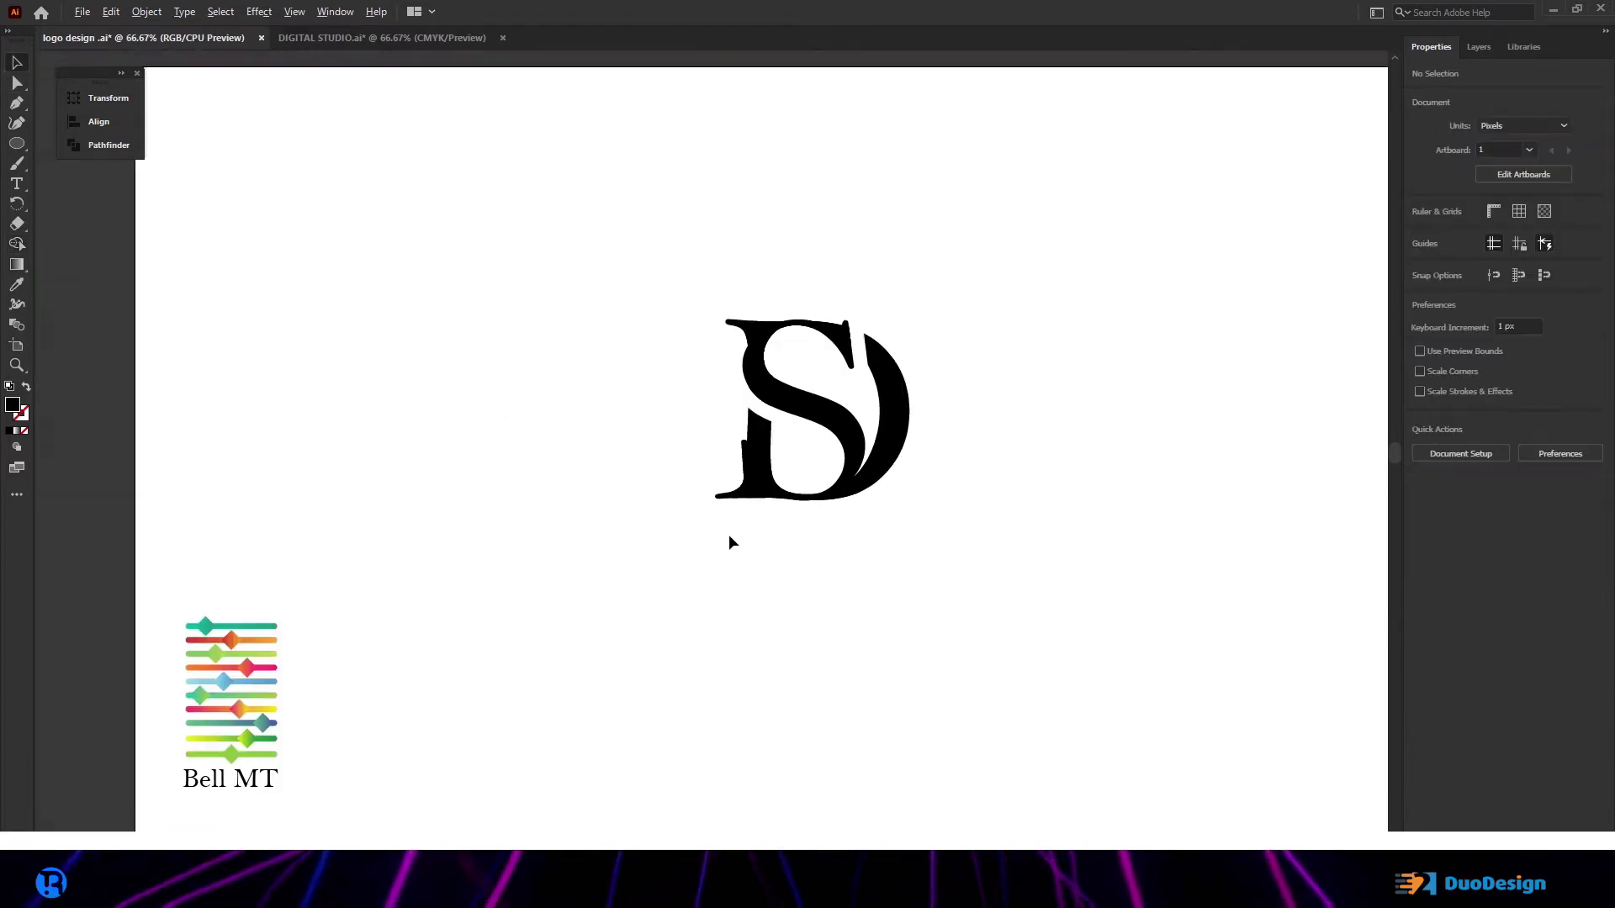
Step: Paste the copied red offset outline of the S over the monogram
{"action": "left_click", "coordinate": [110, 11]}
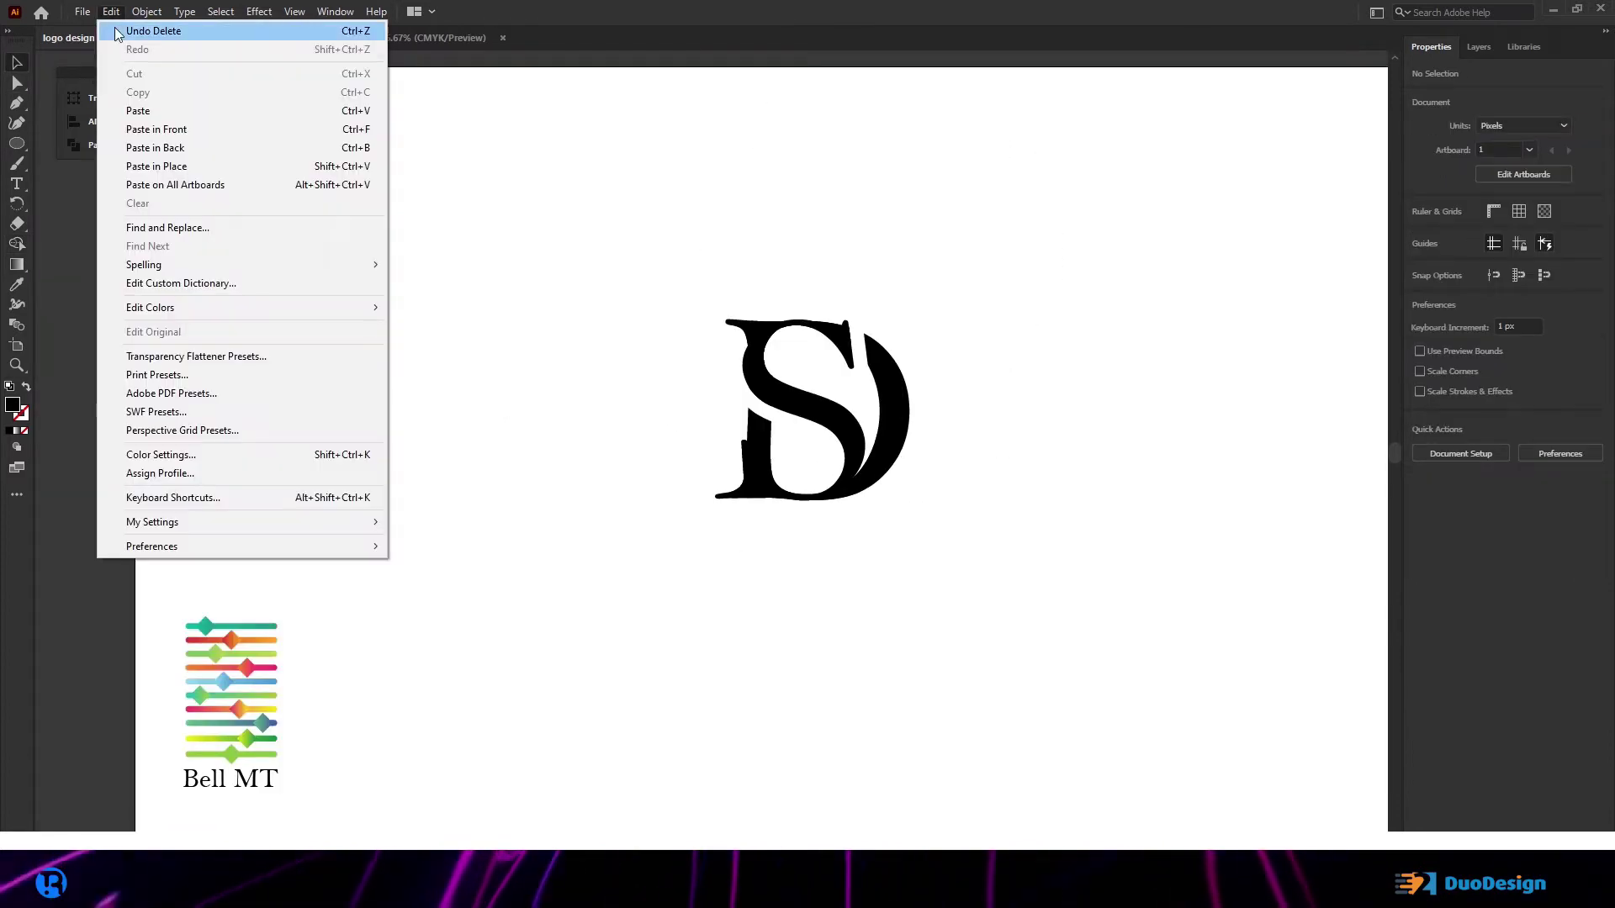
{"action": "left_click", "coordinate": [135, 113]}
{"action": "scroll", "coordinate": [629, 412], "scroll_direction": "up", "scroll_amount": 2}
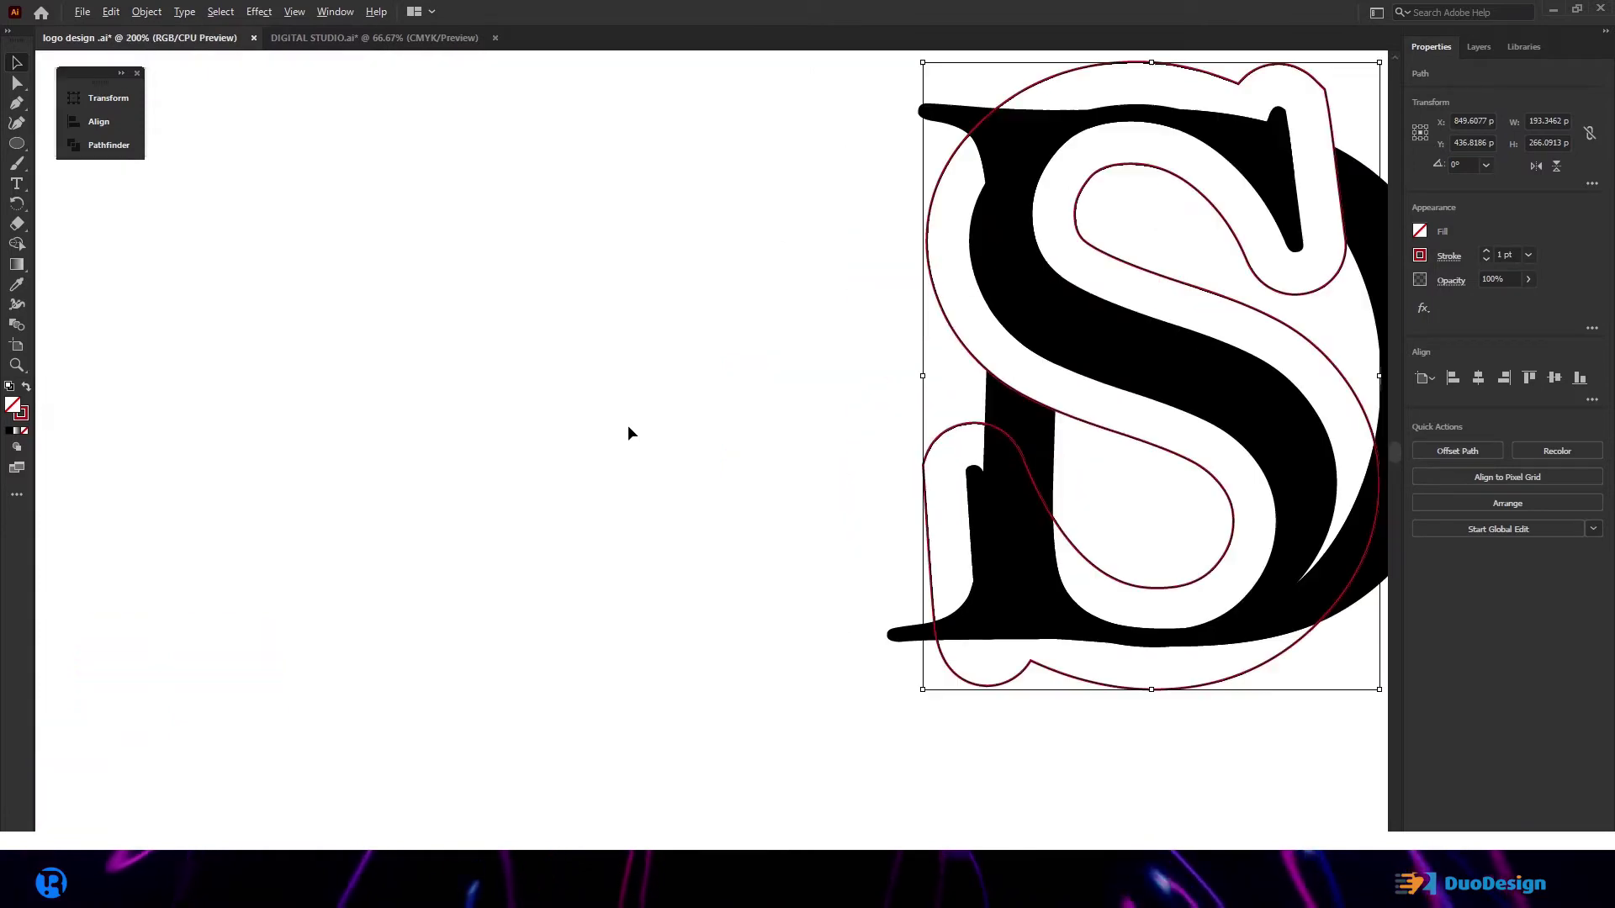
Step: Delete the red outline's segments along the outer side and lower curve of the S's upper terminal
{"action": "left_click", "coordinate": [16, 82]}
{"action": "scroll", "coordinate": [367, 420], "scroll_direction": "down", "scroll_amount": 1}
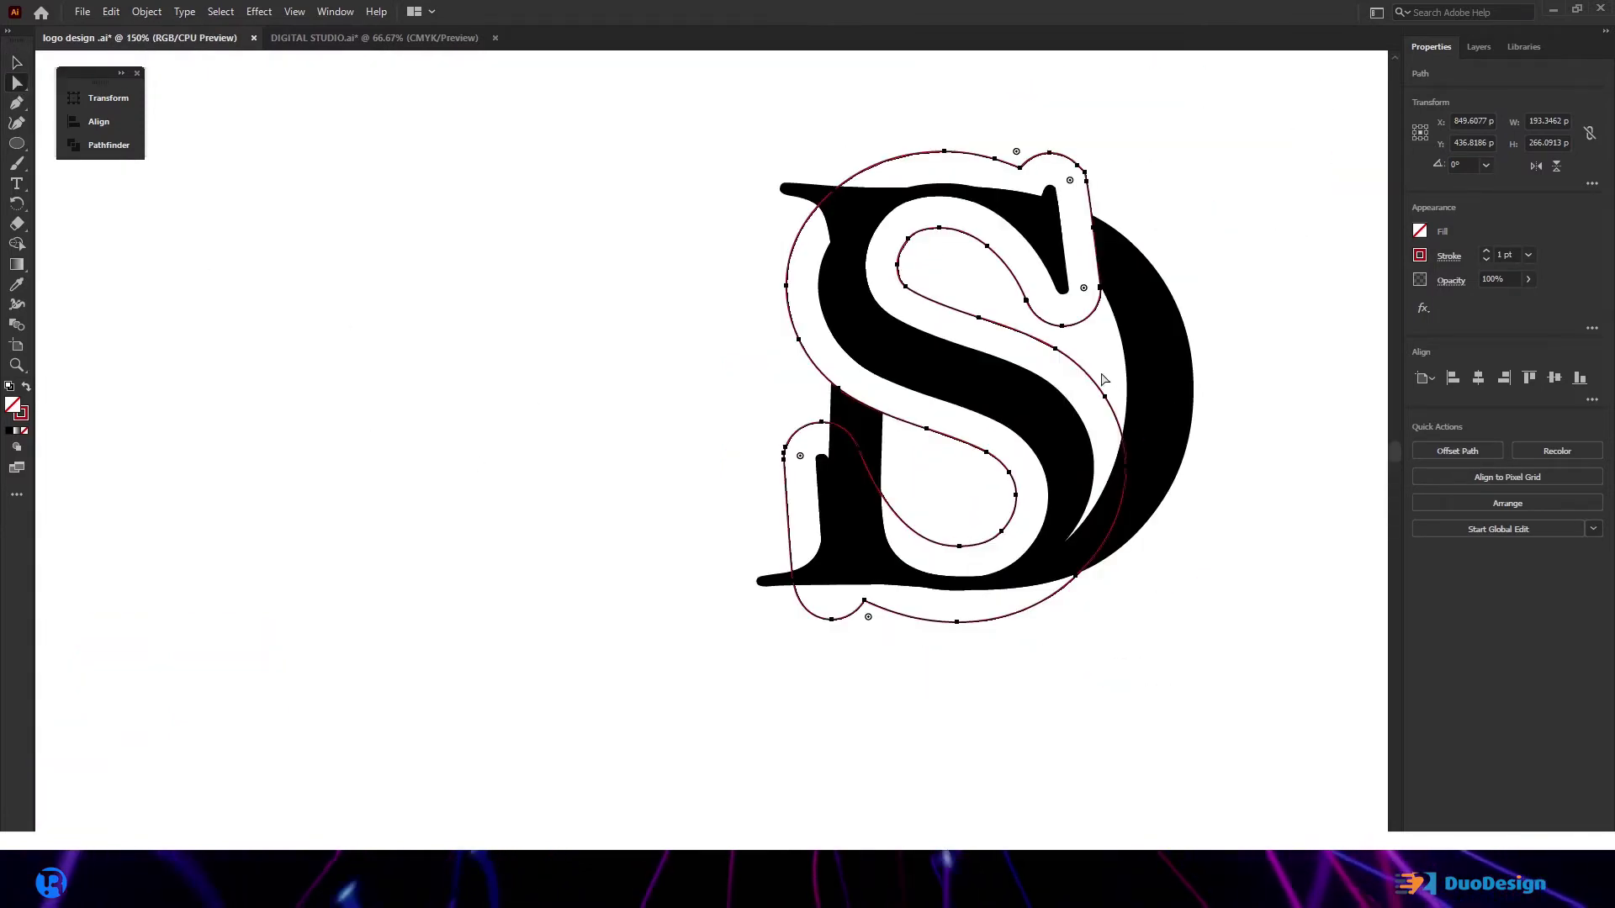
{"action": "left_click", "coordinate": [1094, 199]}
{"action": "left_click", "coordinate": [1090, 205]}
{"action": "key", "text": "Delete"}
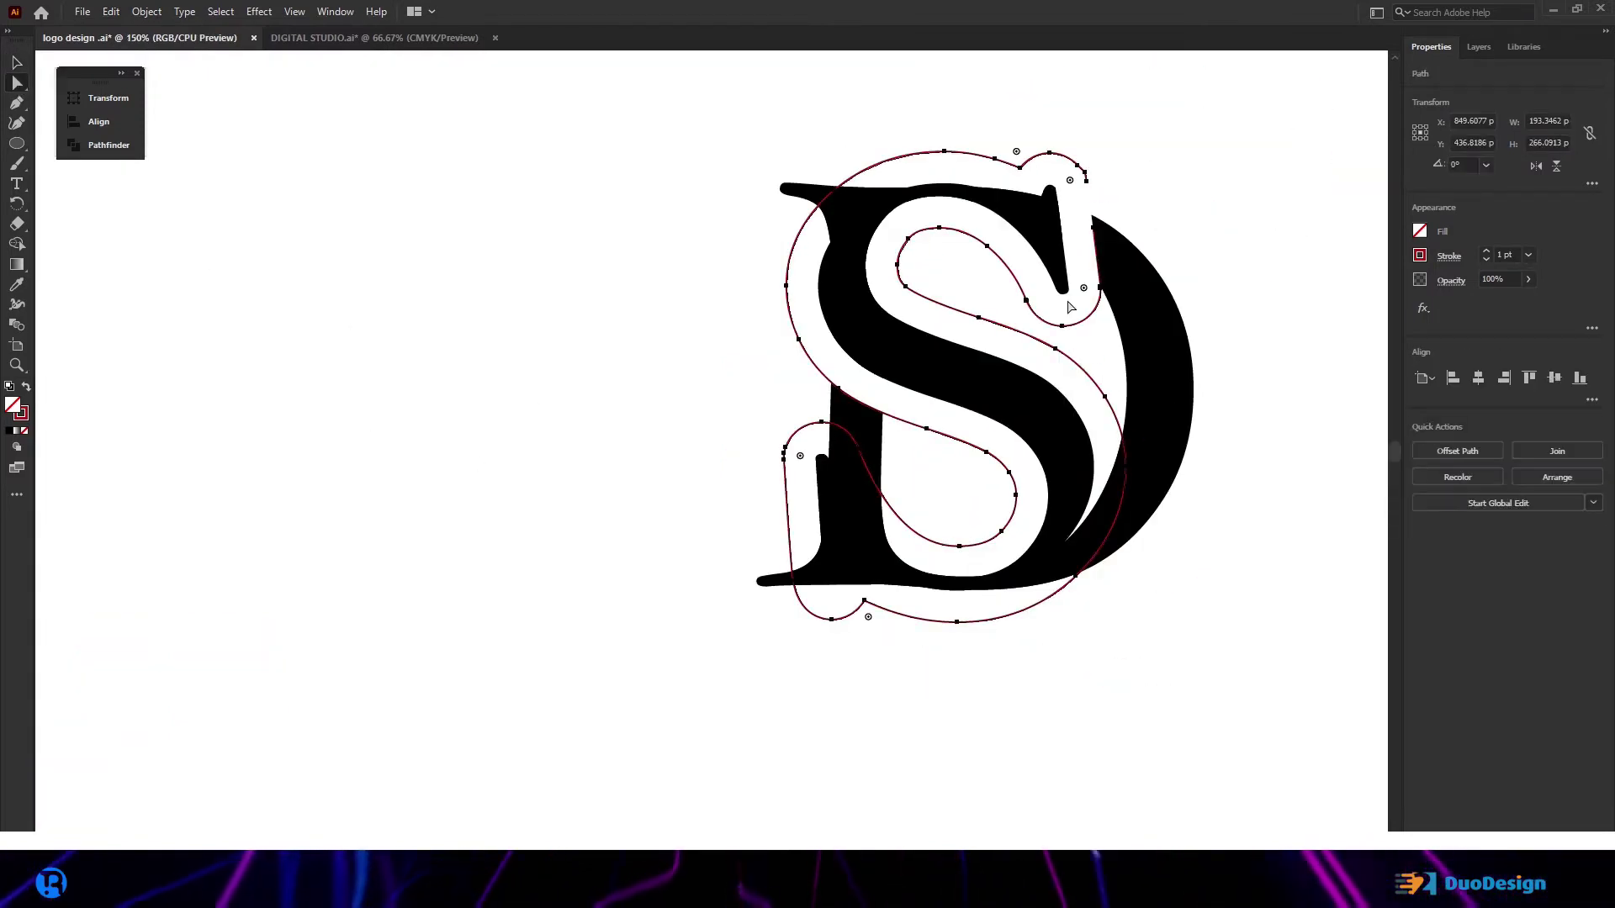
{"action": "left_click", "coordinate": [1080, 330]}
{"action": "left_click", "coordinate": [1081, 321]}
{"action": "key", "text": "Delete"}
{"action": "left_click", "coordinate": [1089, 178]}
{"action": "left_click", "coordinate": [1085, 179]}
{"action": "key", "text": "Delete"}
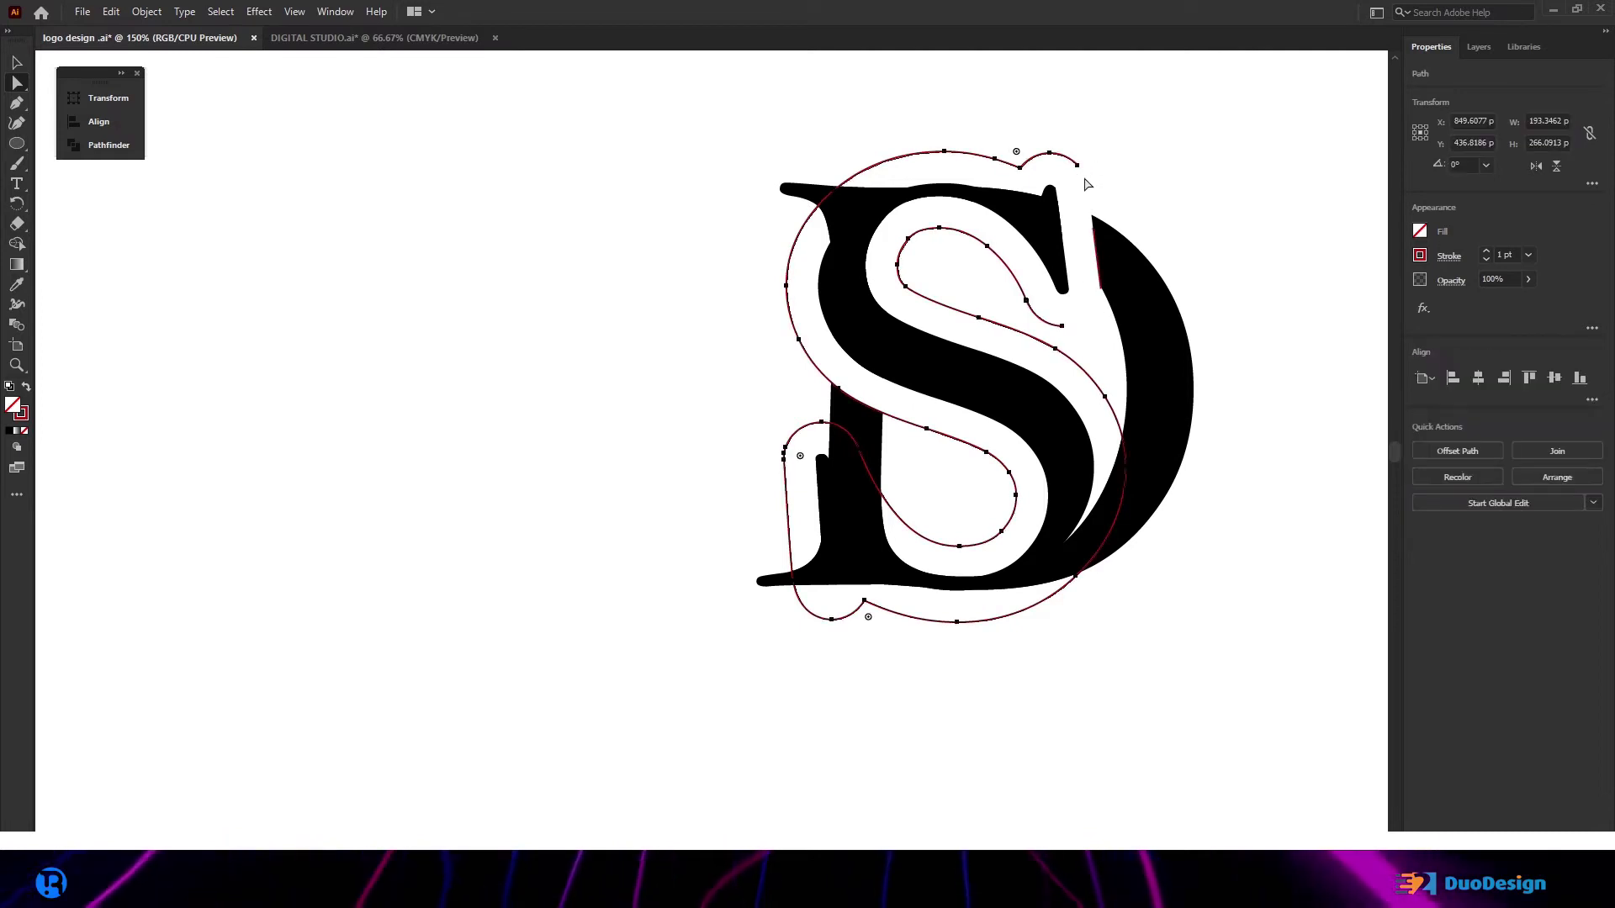
Step: Delete the remaining red outline above the S's upper terminal, back to the anchor at the crest of the curve
{"action": "left_click_drag", "start_coordinate": [1092, 143], "coordinate": [1045, 177]}
{"action": "key", "text": "Delete"}
{"action": "left_click", "coordinate": [1075, 179]}
{"action": "left_click", "coordinate": [1019, 168]}
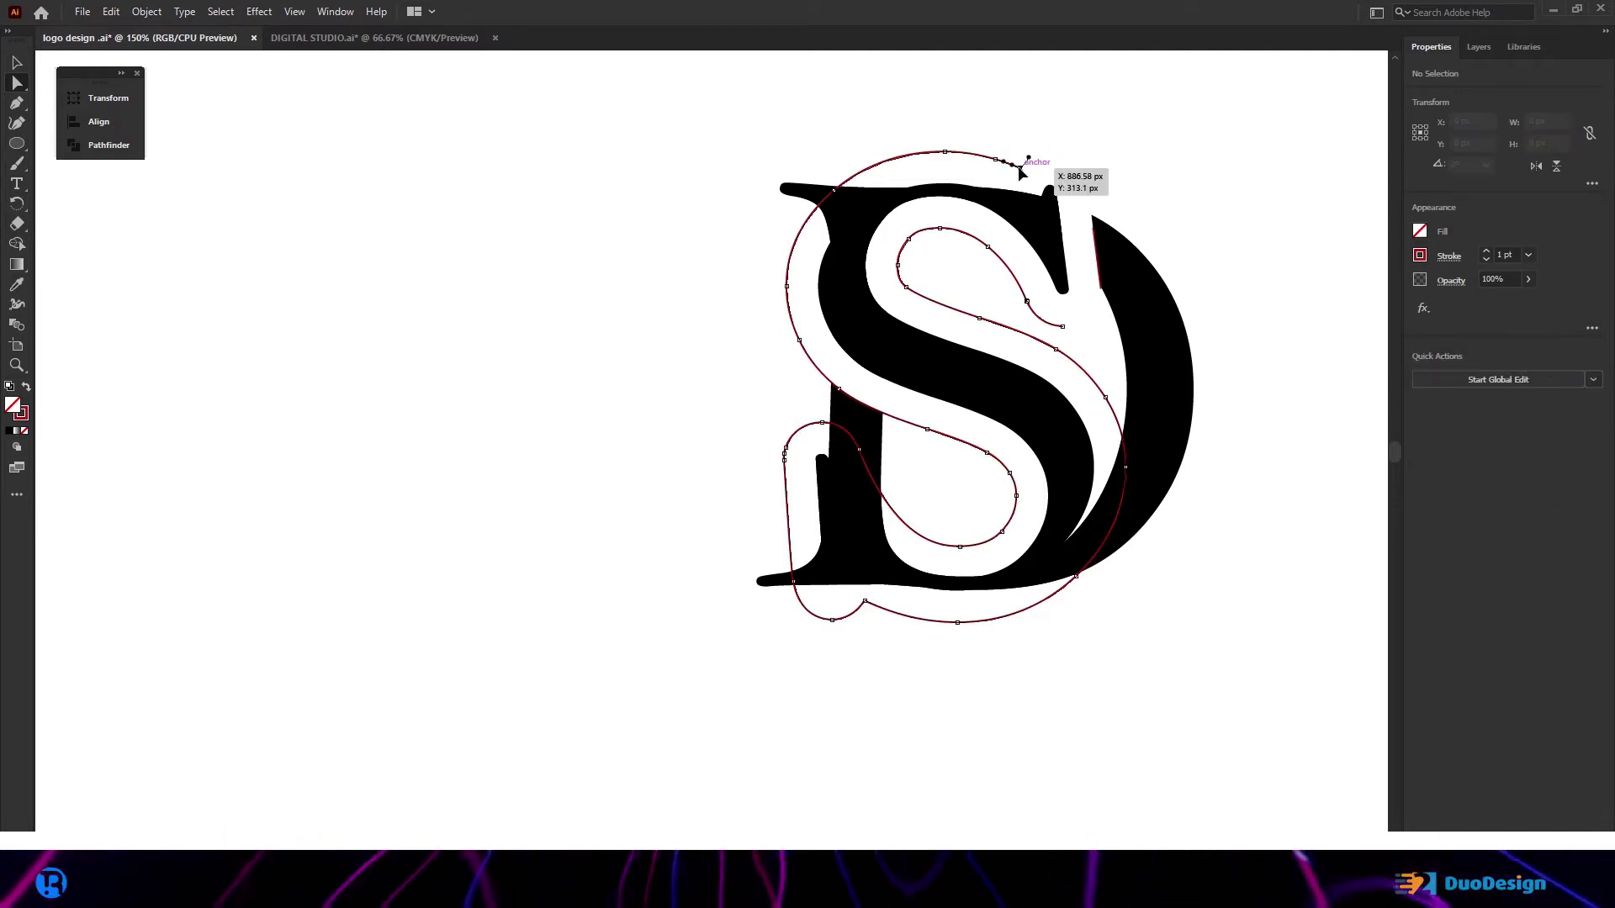
{"action": "key", "text": "Delete"}
{"action": "left_click", "coordinate": [1012, 162]}
{"action": "left_click", "coordinate": [995, 159]}
{"action": "key", "text": "Delete"}
{"action": "left_click", "coordinate": [953, 160]}
{"action": "left_click", "coordinate": [945, 151]}
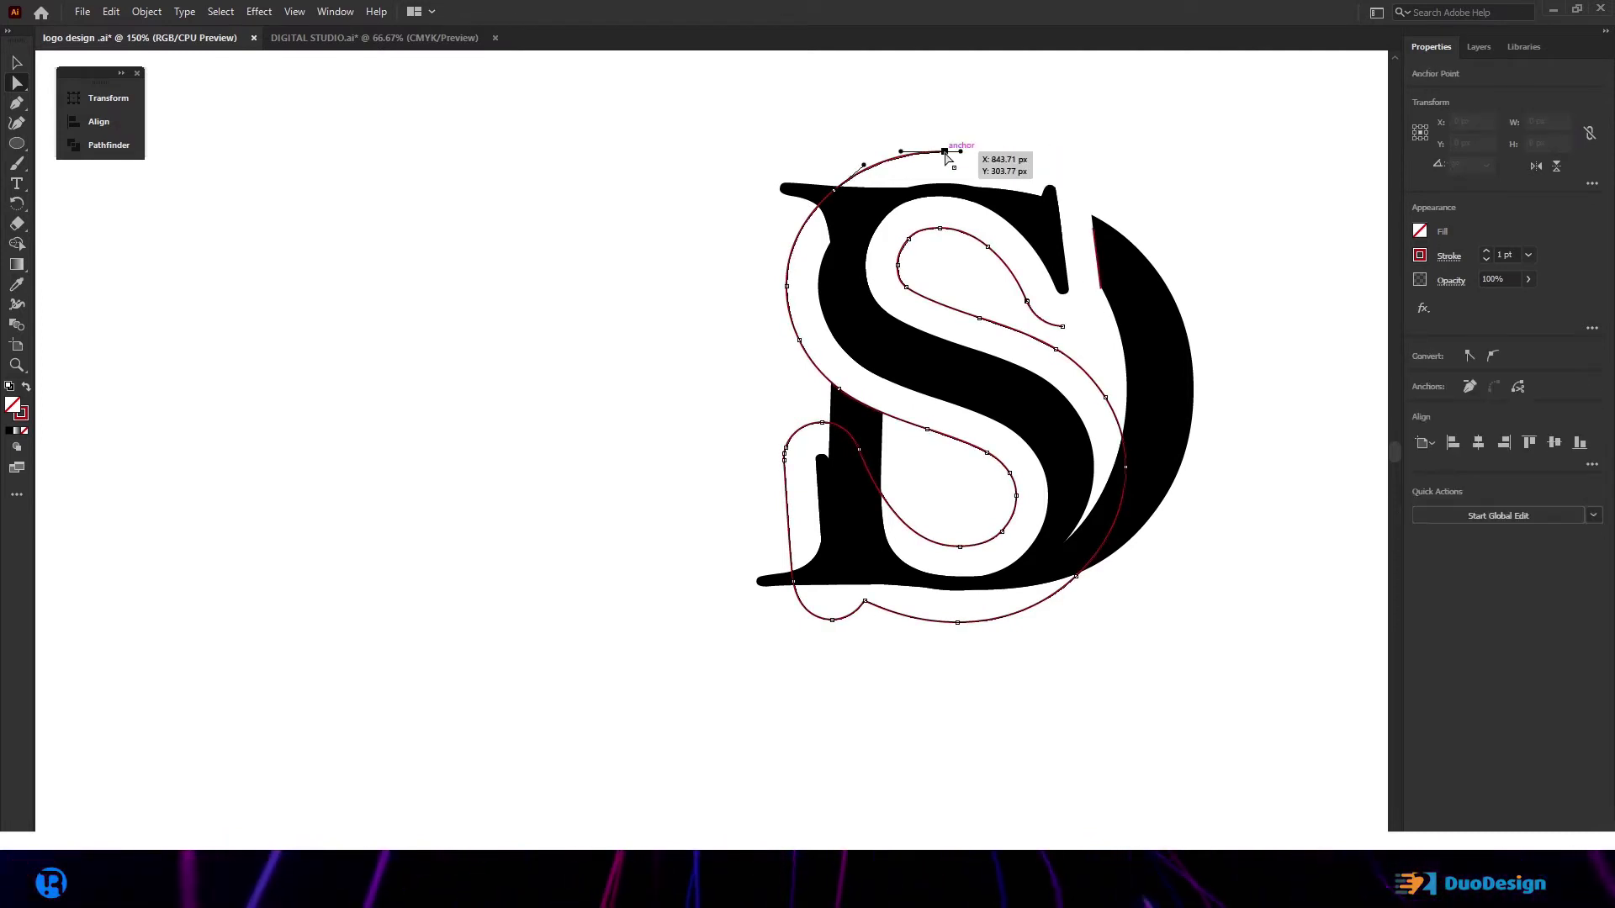
Step: Delete the outer side of the lower terminal, the bottom arc and the connected upper-right part of the red outline
{"action": "left_click", "coordinate": [1010, 267]}
{"action": "left_click", "coordinate": [787, 513]}
{"action": "key", "text": "Delete"}
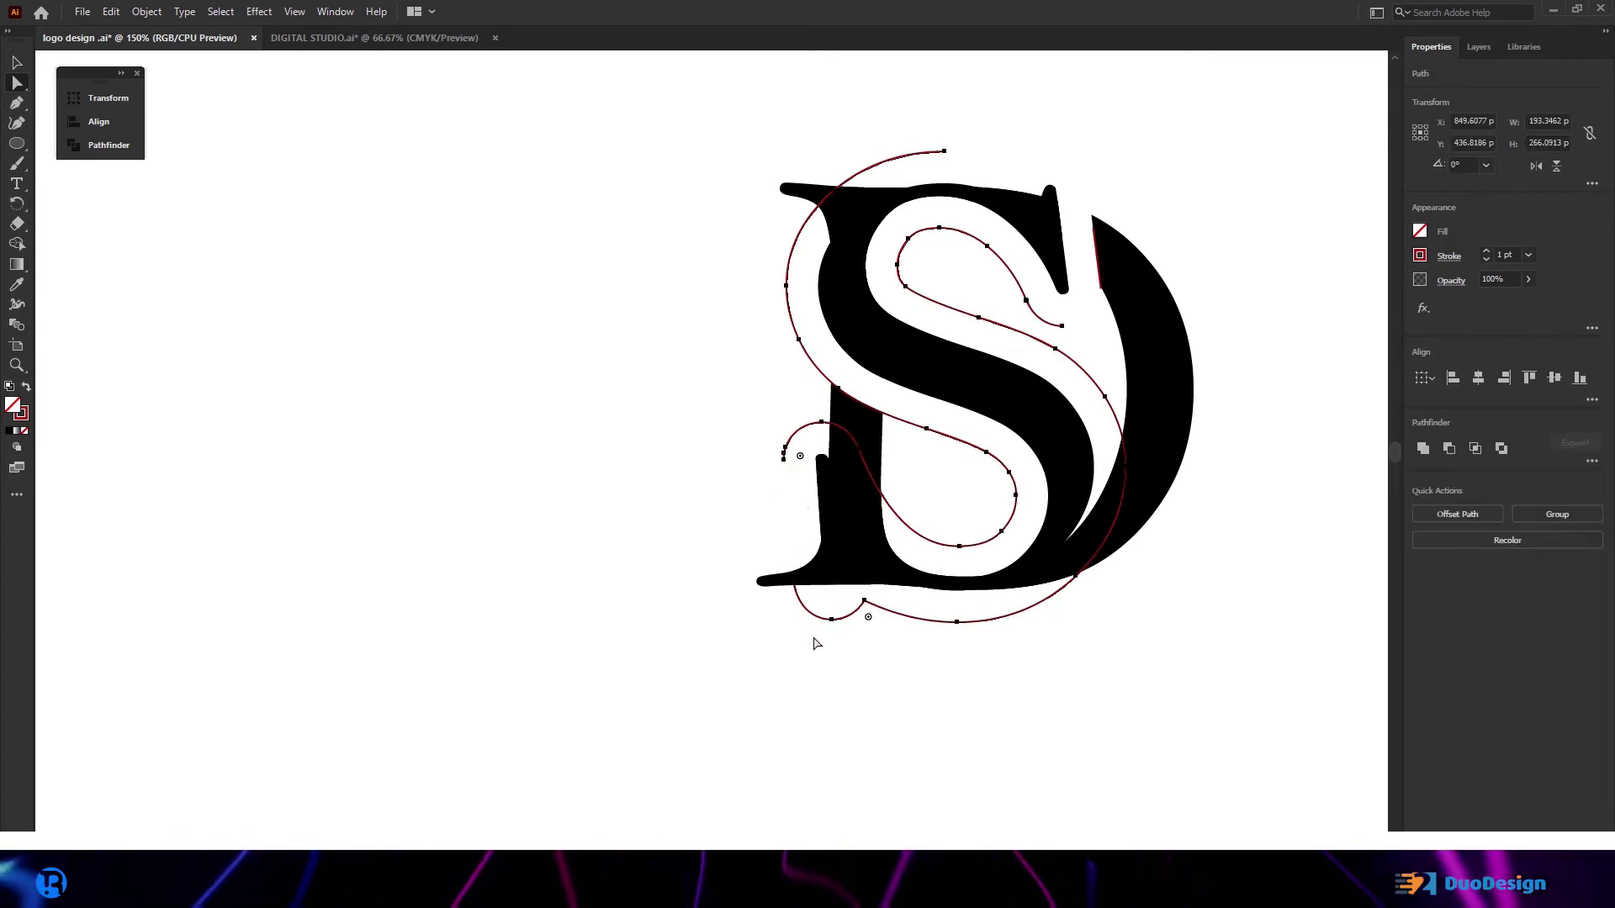
{"action": "left_click", "coordinate": [820, 645]}
{"action": "left_click", "coordinate": [991, 622]}
{"action": "key", "text": "Delete"}
{"action": "key", "text": "Delete"}
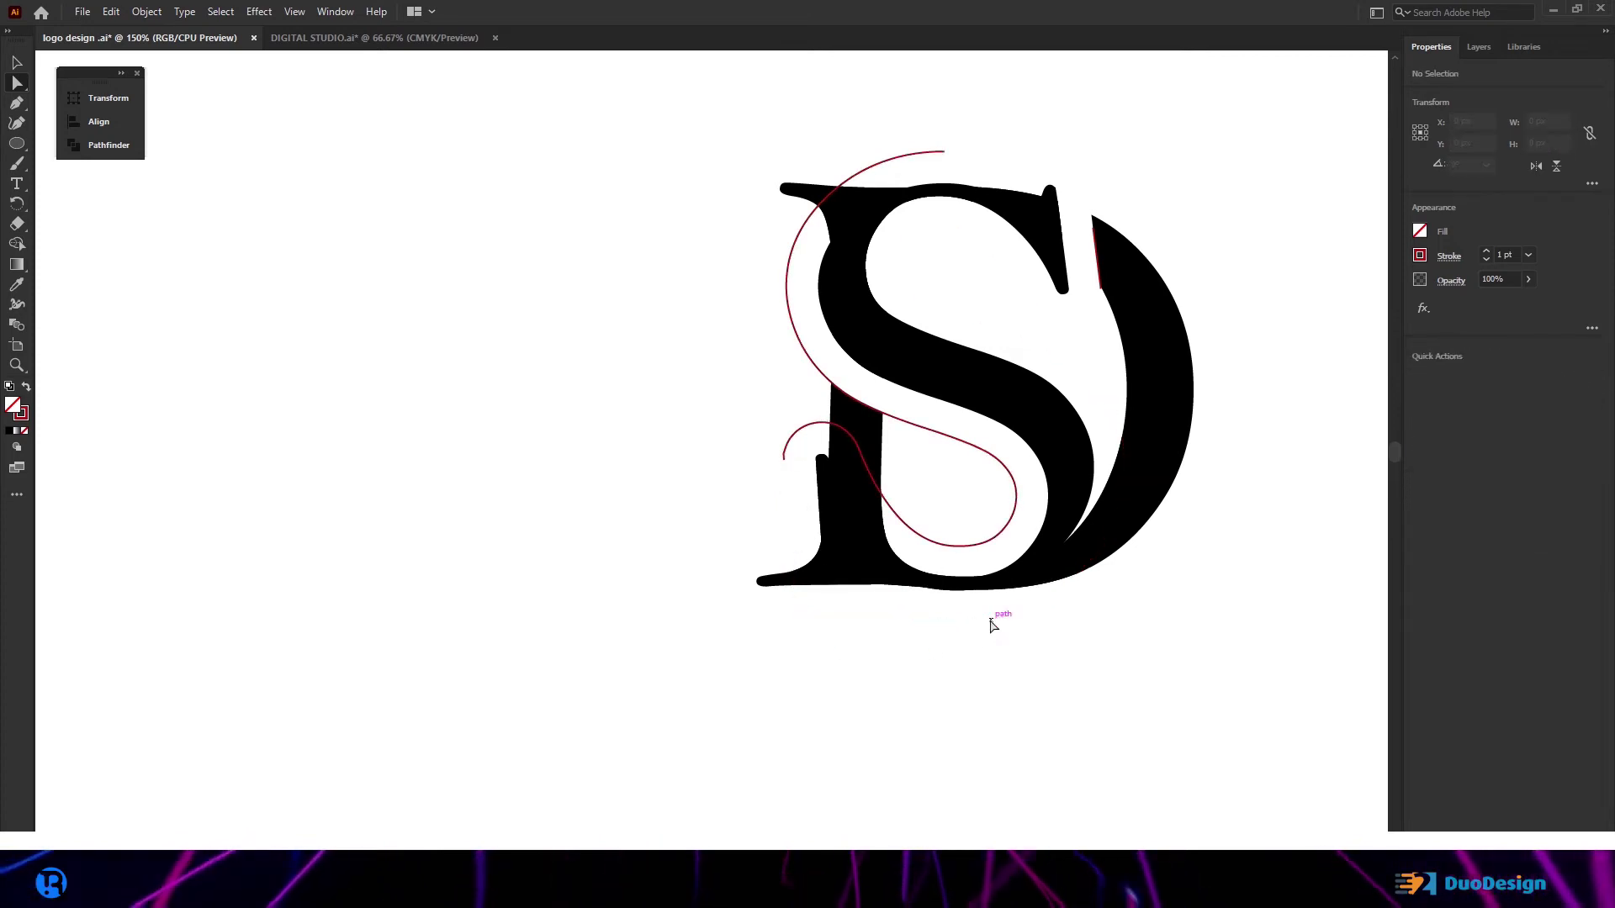
Step: Delete the lower terminal's remaining red curve, ending the path at the lowest anchor of the inner bowl
{"action": "left_click", "coordinate": [785, 456]}
{"action": "key", "text": "Delete"}
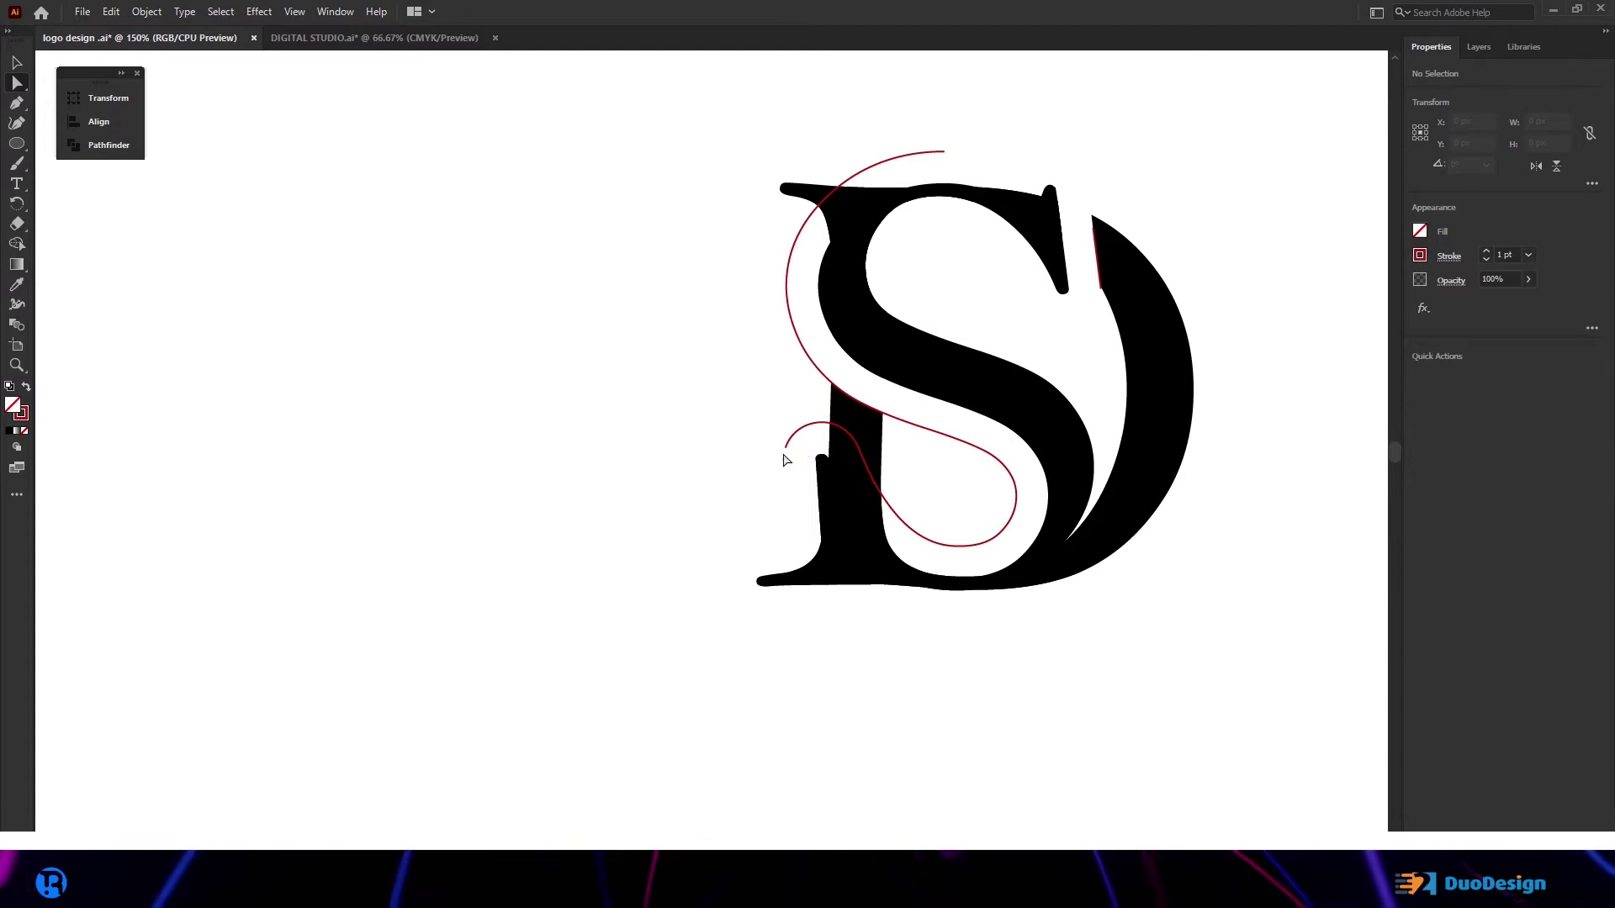
{"action": "left_click", "coordinate": [785, 448]}
{"action": "key", "text": "Delete"}
{"action": "left_click", "coordinate": [805, 435]}
{"action": "left_click", "coordinate": [821, 423]}
{"action": "key", "text": "Delete"}
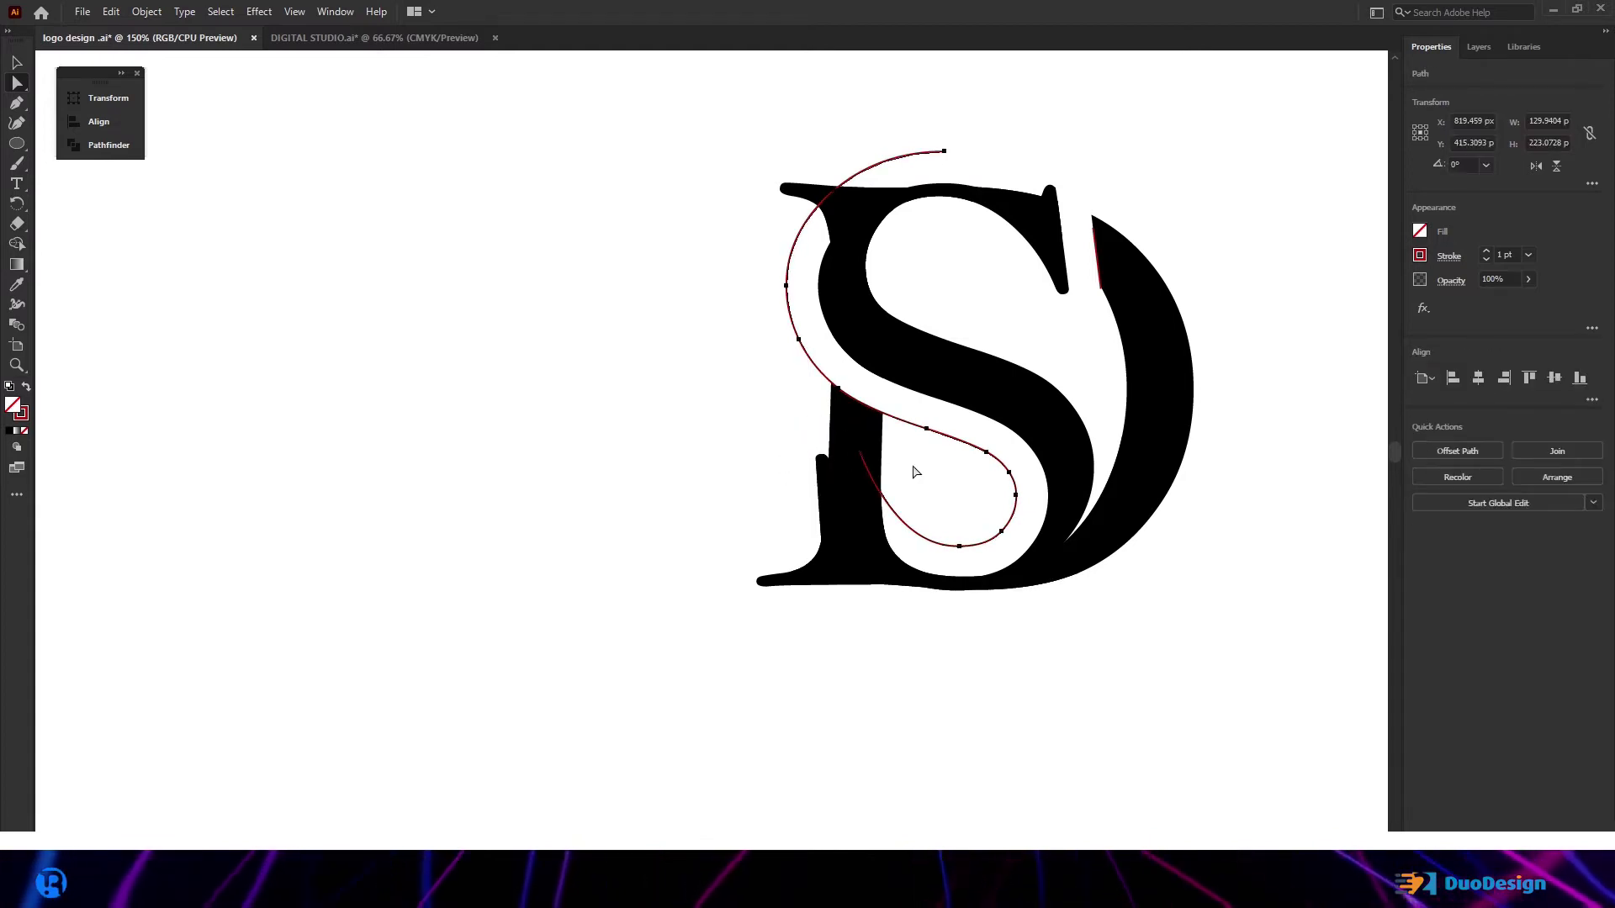
{"action": "key", "text": "Delete"}
{"action": "left_click", "coordinate": [460, 240]}
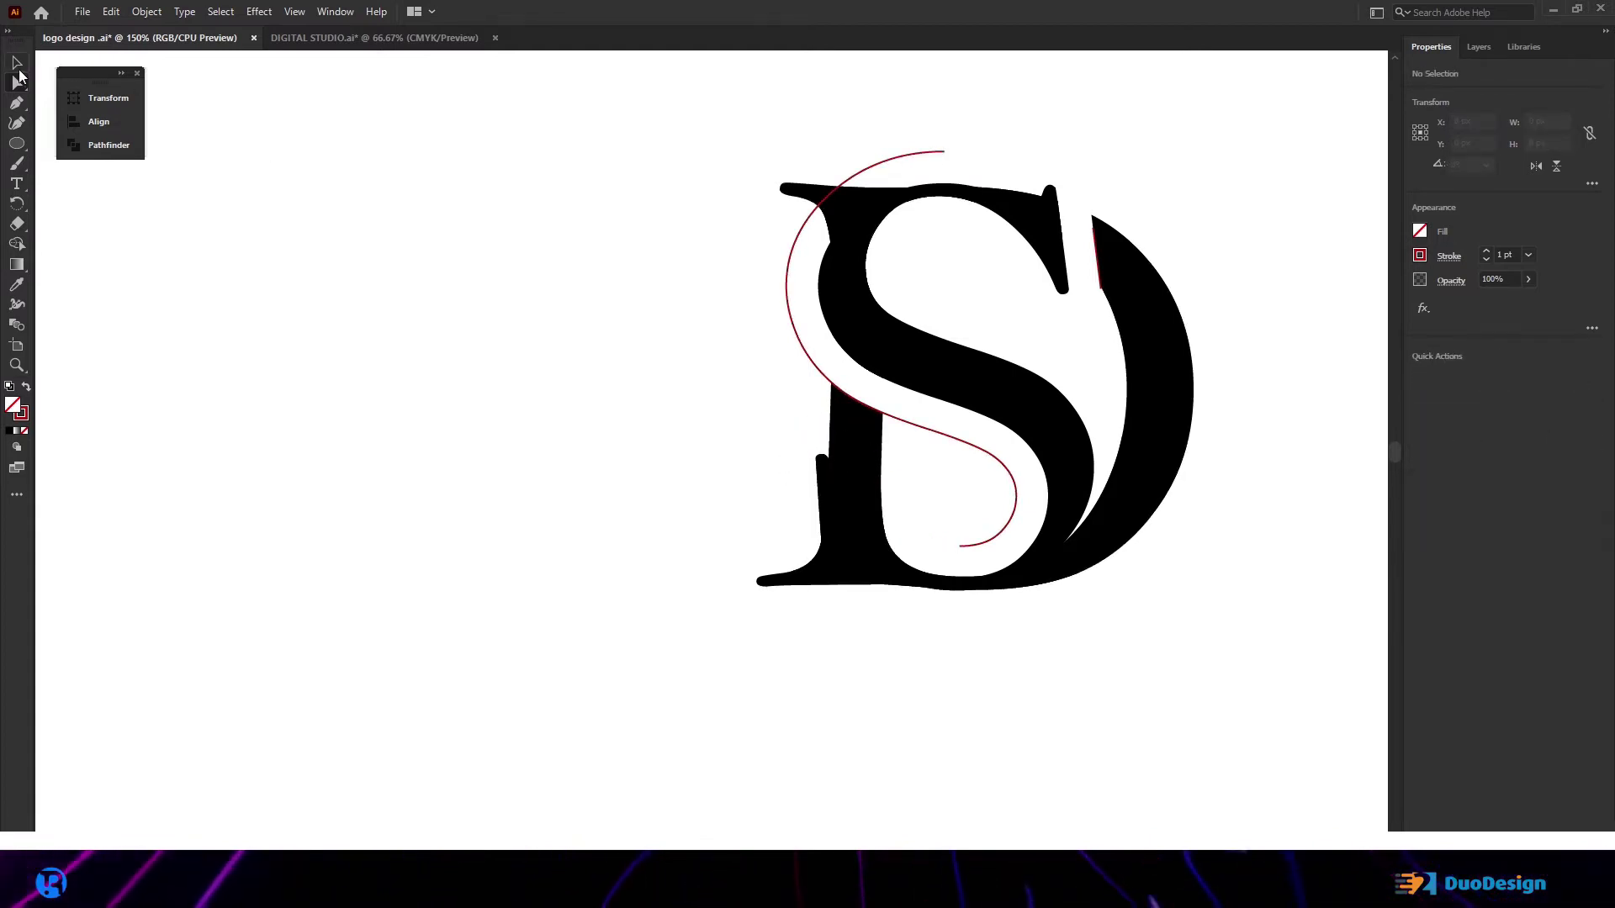
Step: Set the stroke weight of the remaining long red S curve to 5 pt
{"action": "left_click", "coordinate": [17, 64]}
{"action": "left_click", "coordinate": [809, 223]}
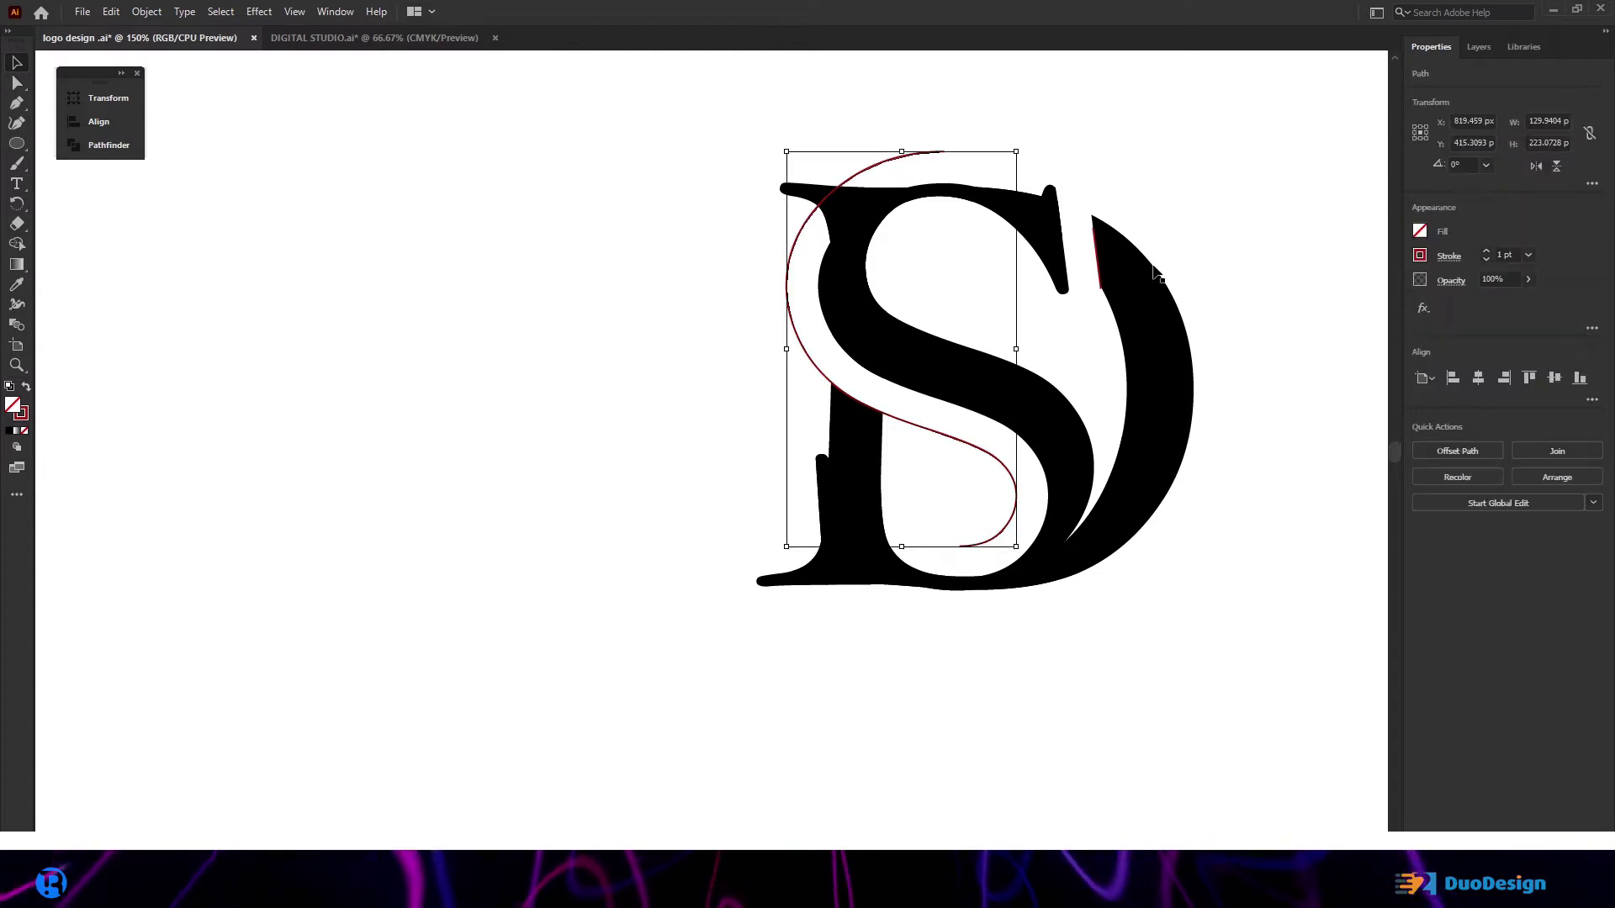
{"action": "left_click", "coordinate": [1487, 254]}
{"action": "left_click", "coordinate": [1487, 254]}
{"action": "left_click", "coordinate": [1487, 254]}
{"action": "left_click", "coordinate": [1487, 254]}
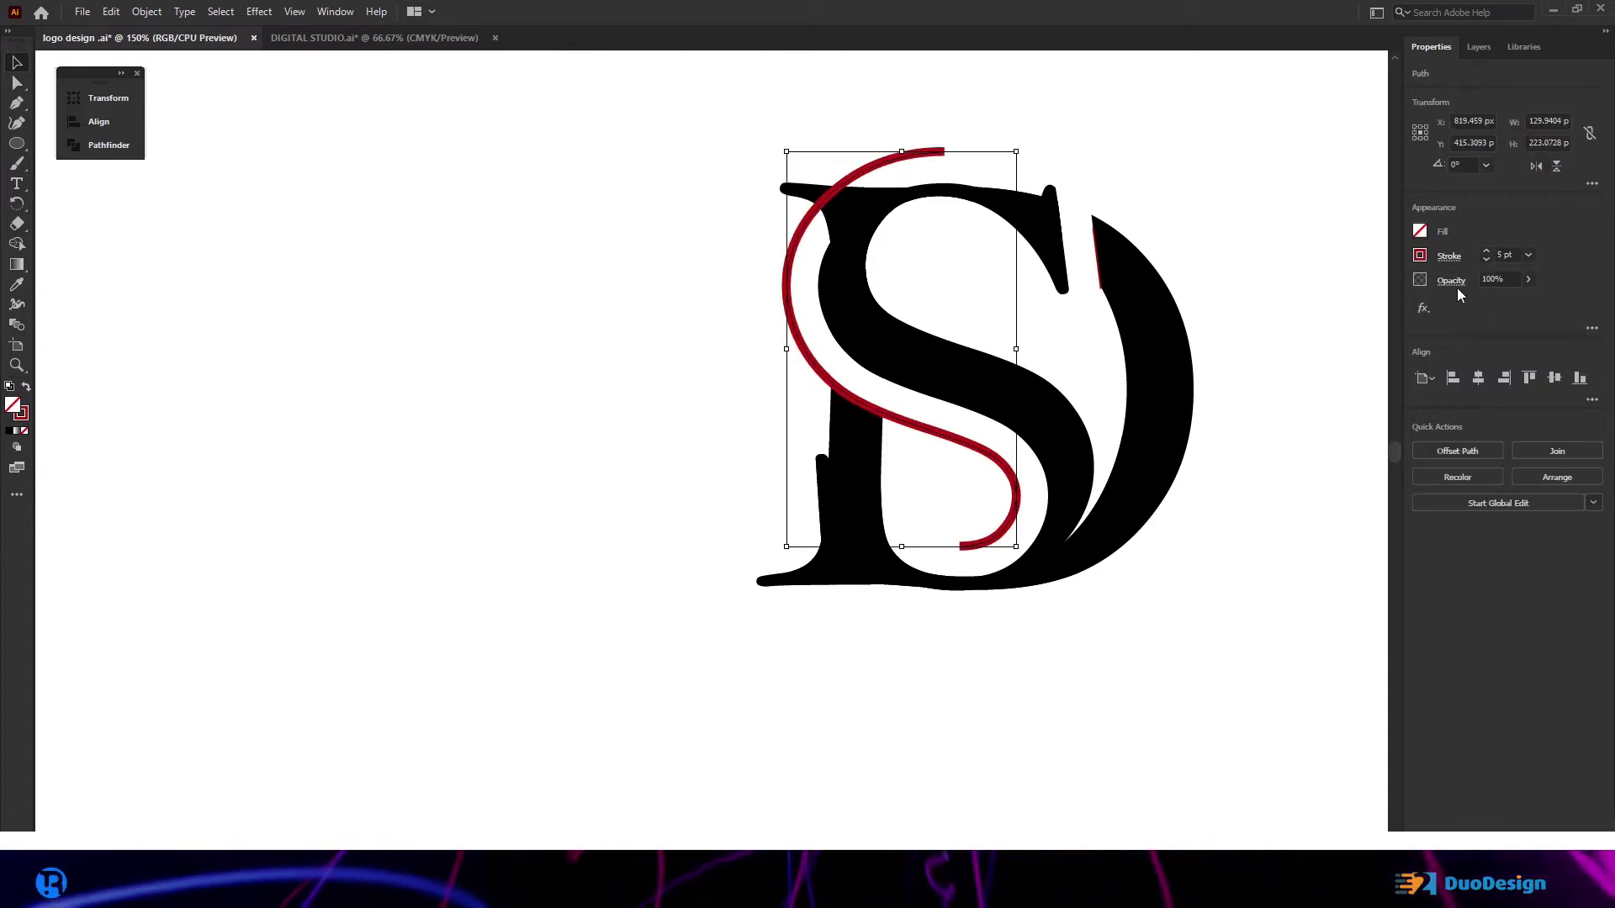
Step: Apply the width profile that tapers to a point at both ends to the red curve's stroke
{"action": "left_click", "coordinate": [1448, 256]}
{"action": "left_click", "coordinate": [1413, 517]}
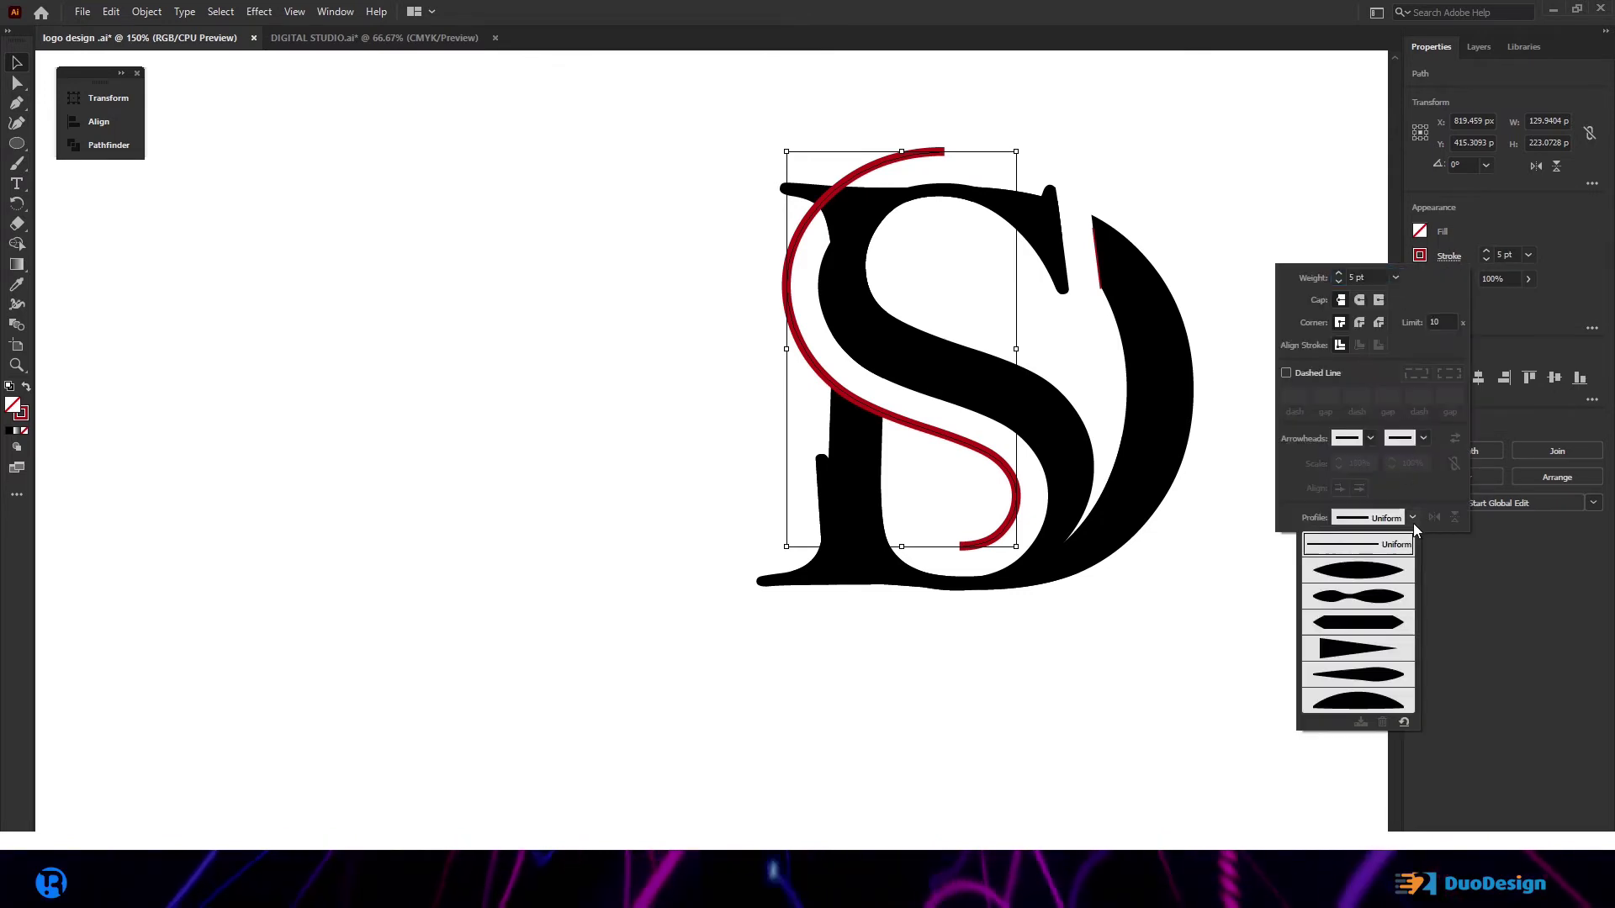
{"action": "left_click", "coordinate": [1360, 562]}
{"action": "left_click", "coordinate": [712, 329]}
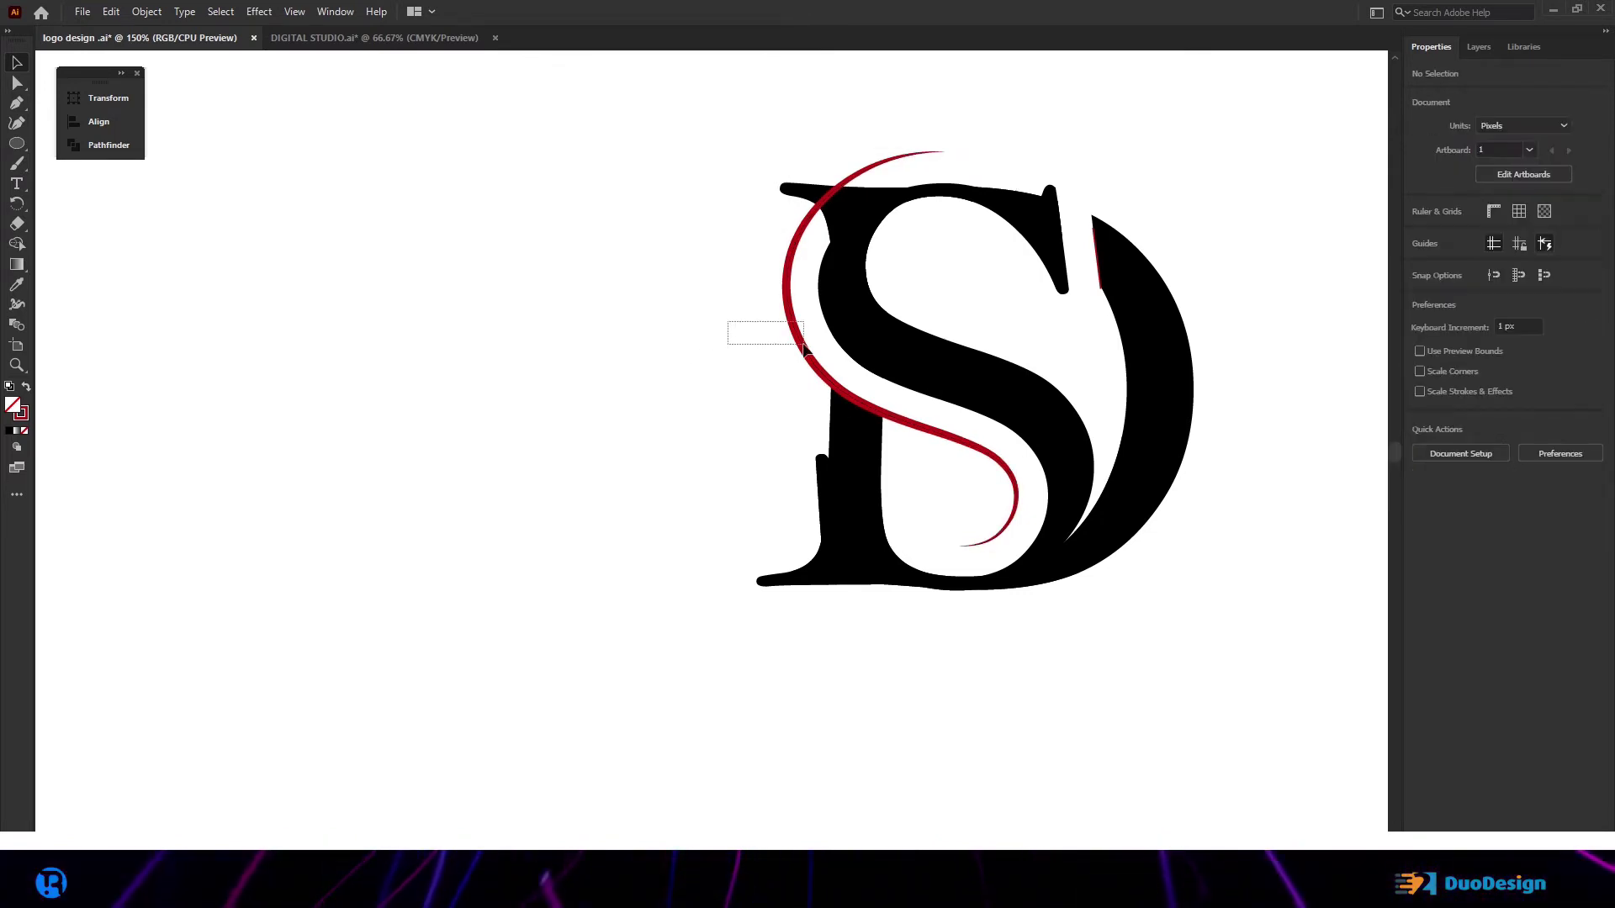
Step: Convert the tapered red curve into a filled shape with Outline Stroke
{"action": "left_click_drag", "start_coordinate": [803, 348], "coordinate": [806, 349]}
{"action": "left_click", "coordinate": [146, 11]}
{"action": "mouse_move", "coordinate": [307, 412]}
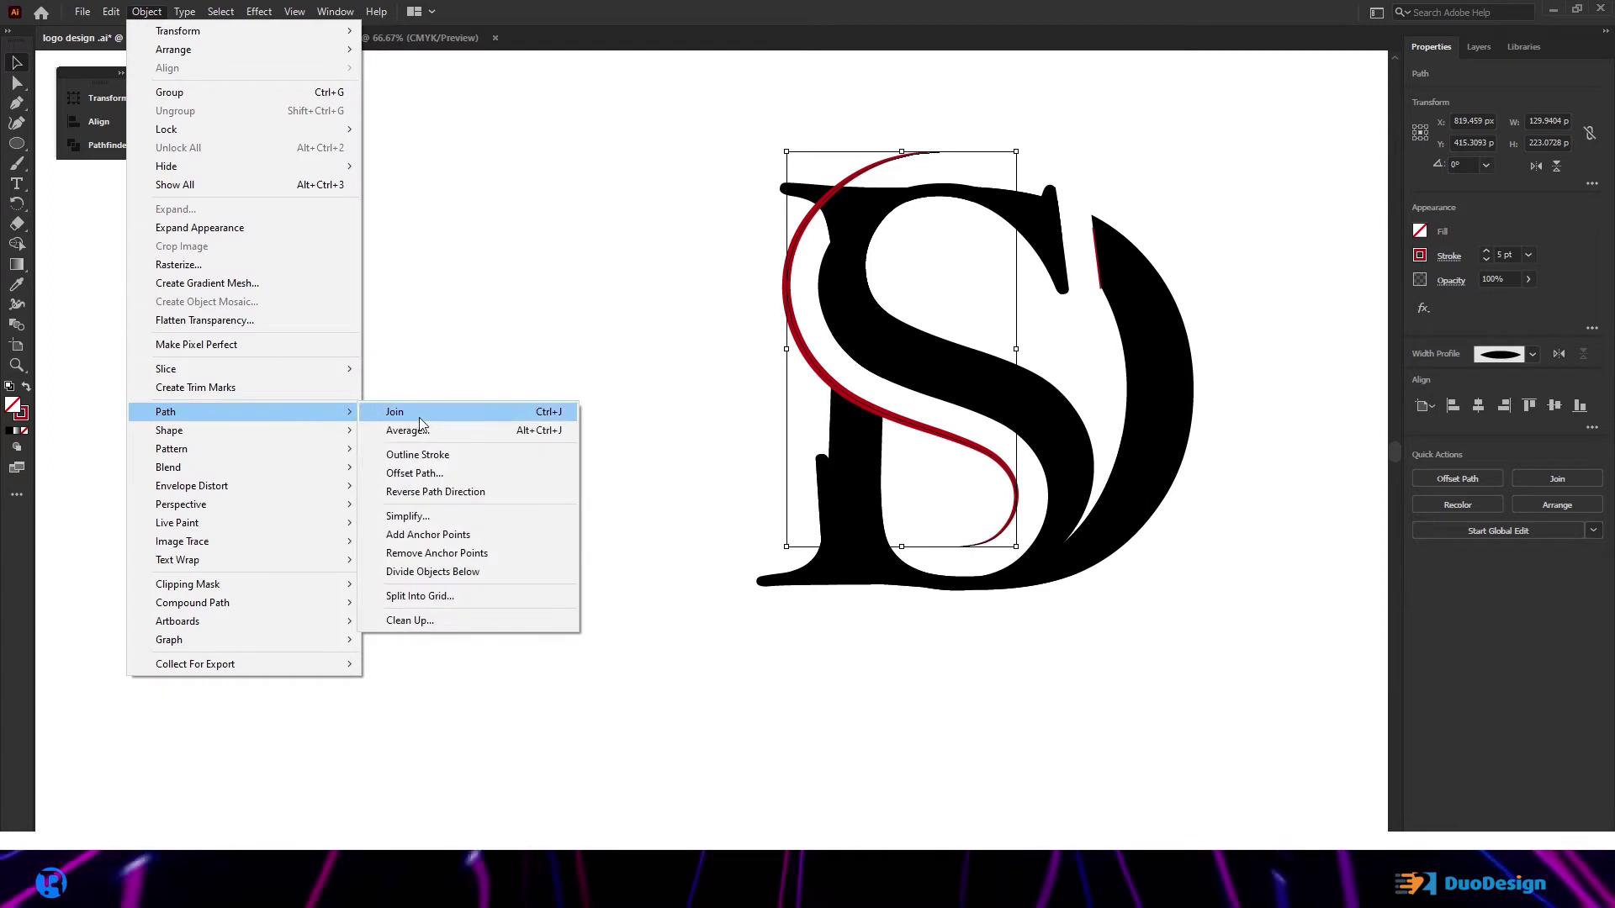
{"action": "left_click", "coordinate": [429, 454]}
{"action": "left_click", "coordinate": [649, 466]}
Step: Select the black monogram and remove the protruding stub beside the D's lower stem with the Shape Builder
{"action": "key", "text": "ctrl+minus"}
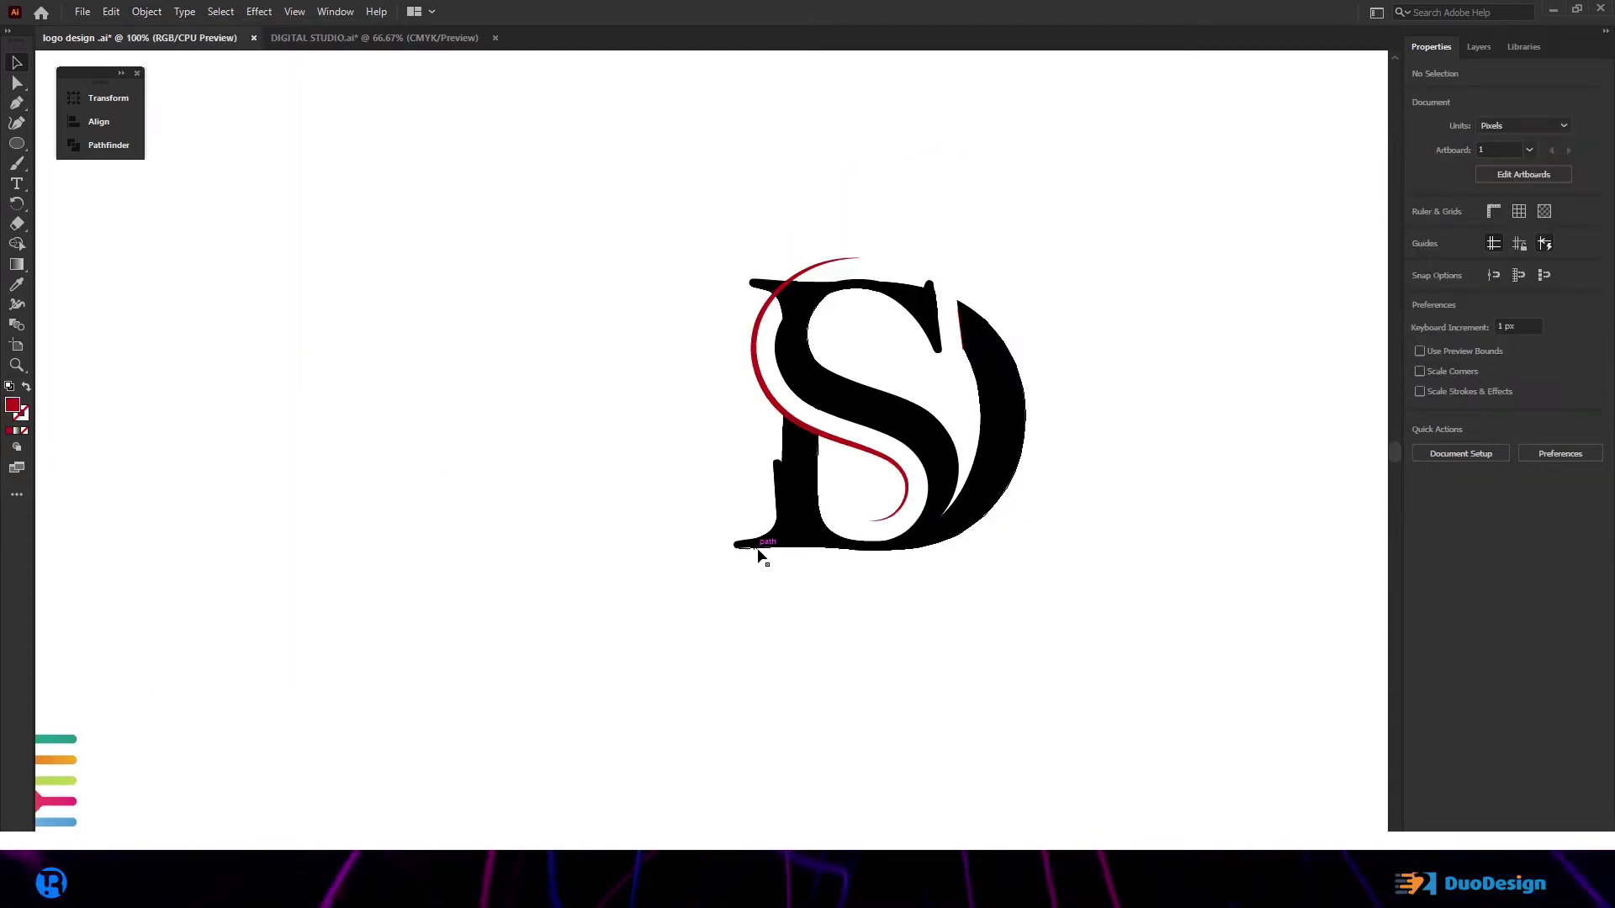
{"action": "scroll", "coordinate": [762, 555], "scroll_direction": "up", "scroll_amount": 2}
{"action": "left_click_drag", "start_coordinate": [699, 371], "coordinate": [844, 580]}
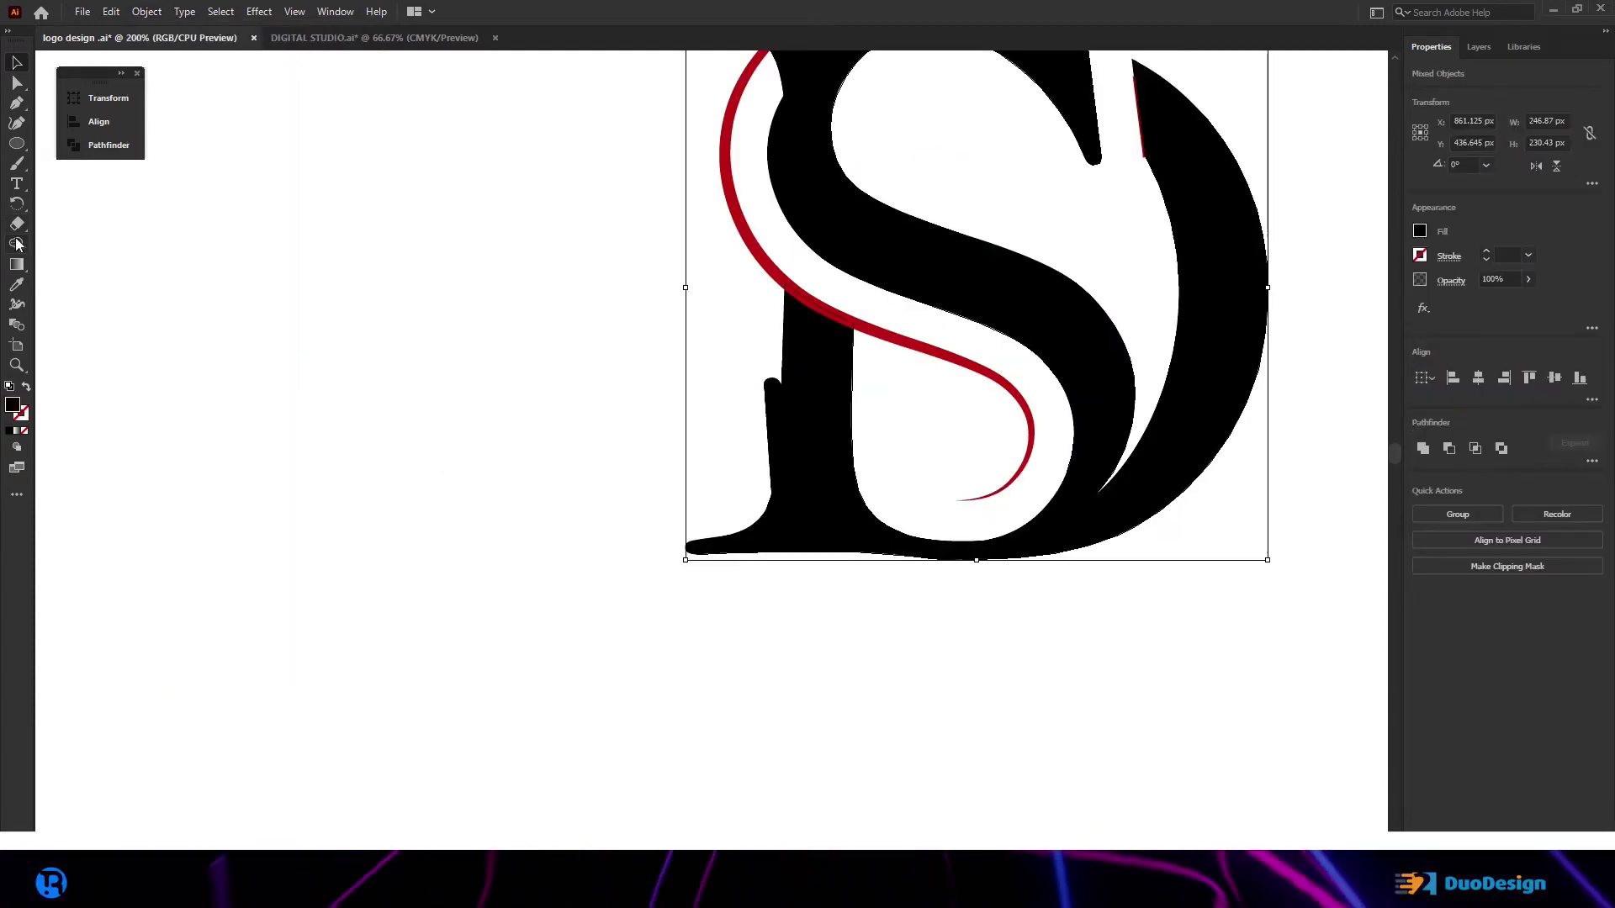
{"action": "left_click", "coordinate": [17, 244]}
{"action": "scroll", "coordinate": [739, 451], "scroll_direction": "up", "scroll_amount": 2}
{"action": "scroll", "coordinate": [768, 410], "scroll_direction": "down", "scroll_amount": 2}
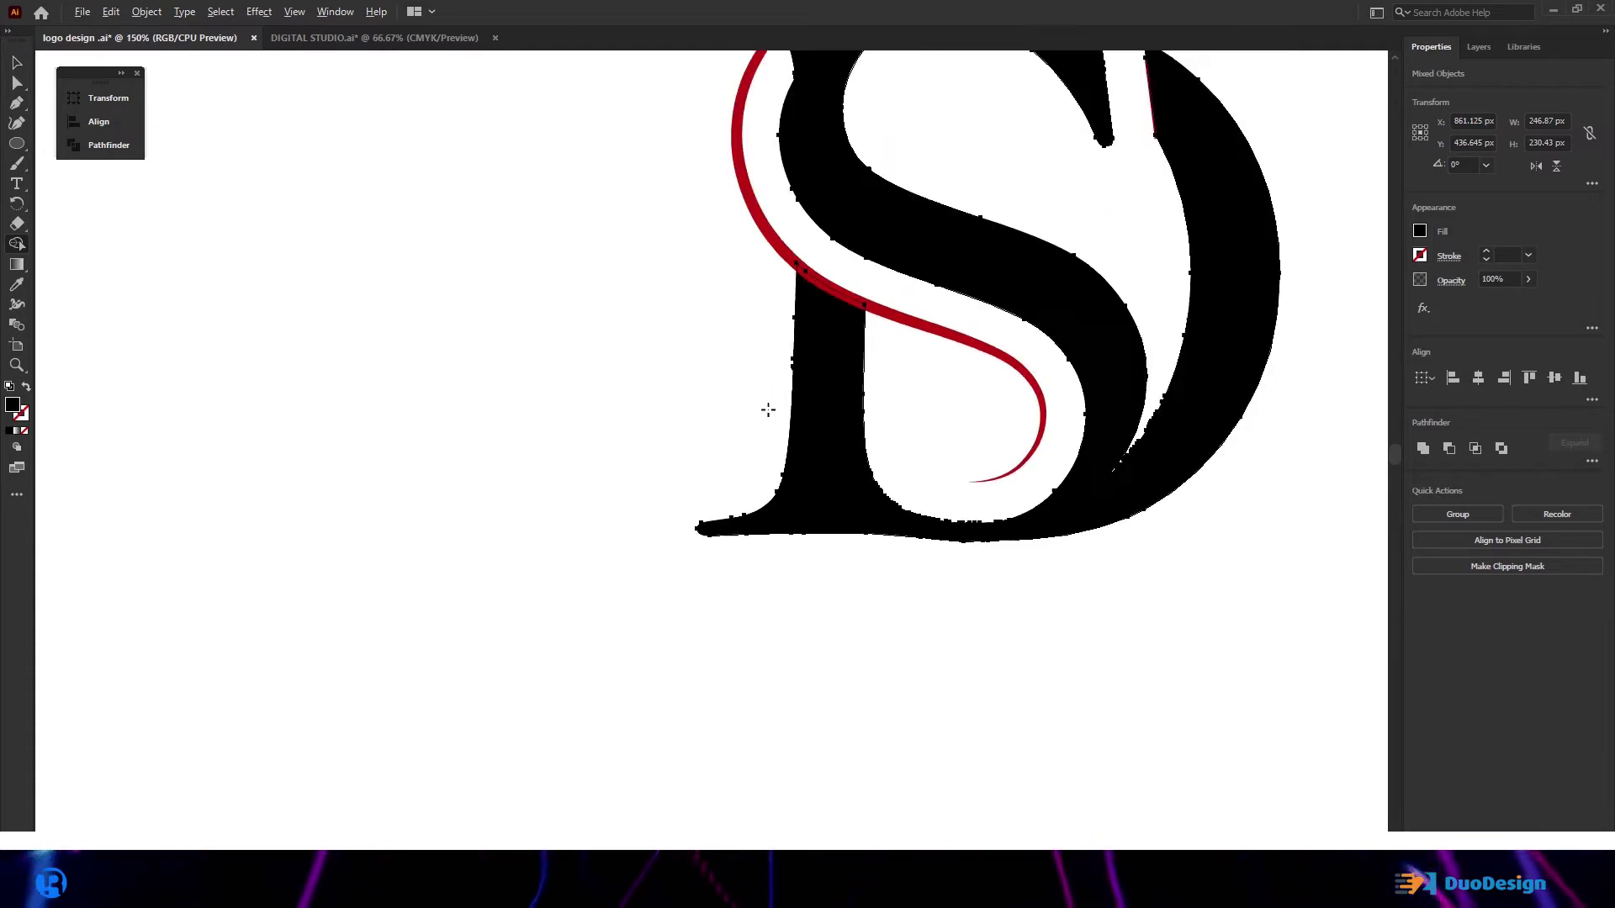
Step: Draw a black circle about 27.6 px wide and place it at the red curve's lower end inside the monogram
{"action": "scroll", "coordinate": [768, 410], "scroll_direction": "down", "scroll_amount": 1}
{"action": "left_click_drag", "start_coordinate": [658, 411], "coordinate": [684, 437]}
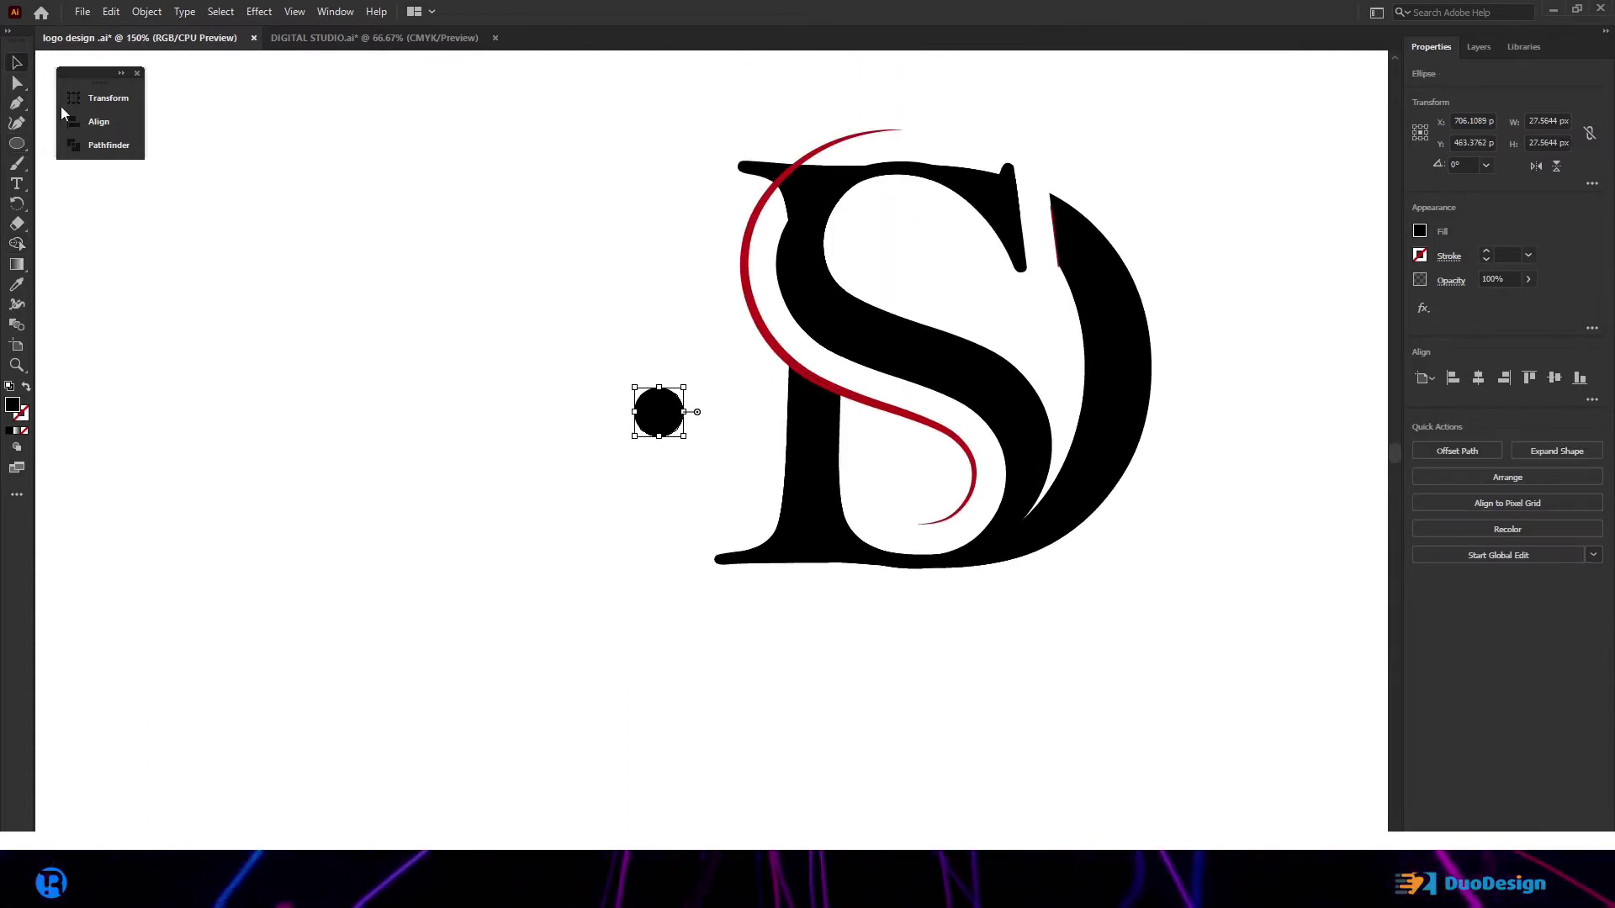
{"action": "left_click", "coordinate": [356, 260]}
{"action": "left_click_drag", "start_coordinate": [912, 499], "coordinate": [913, 495]}
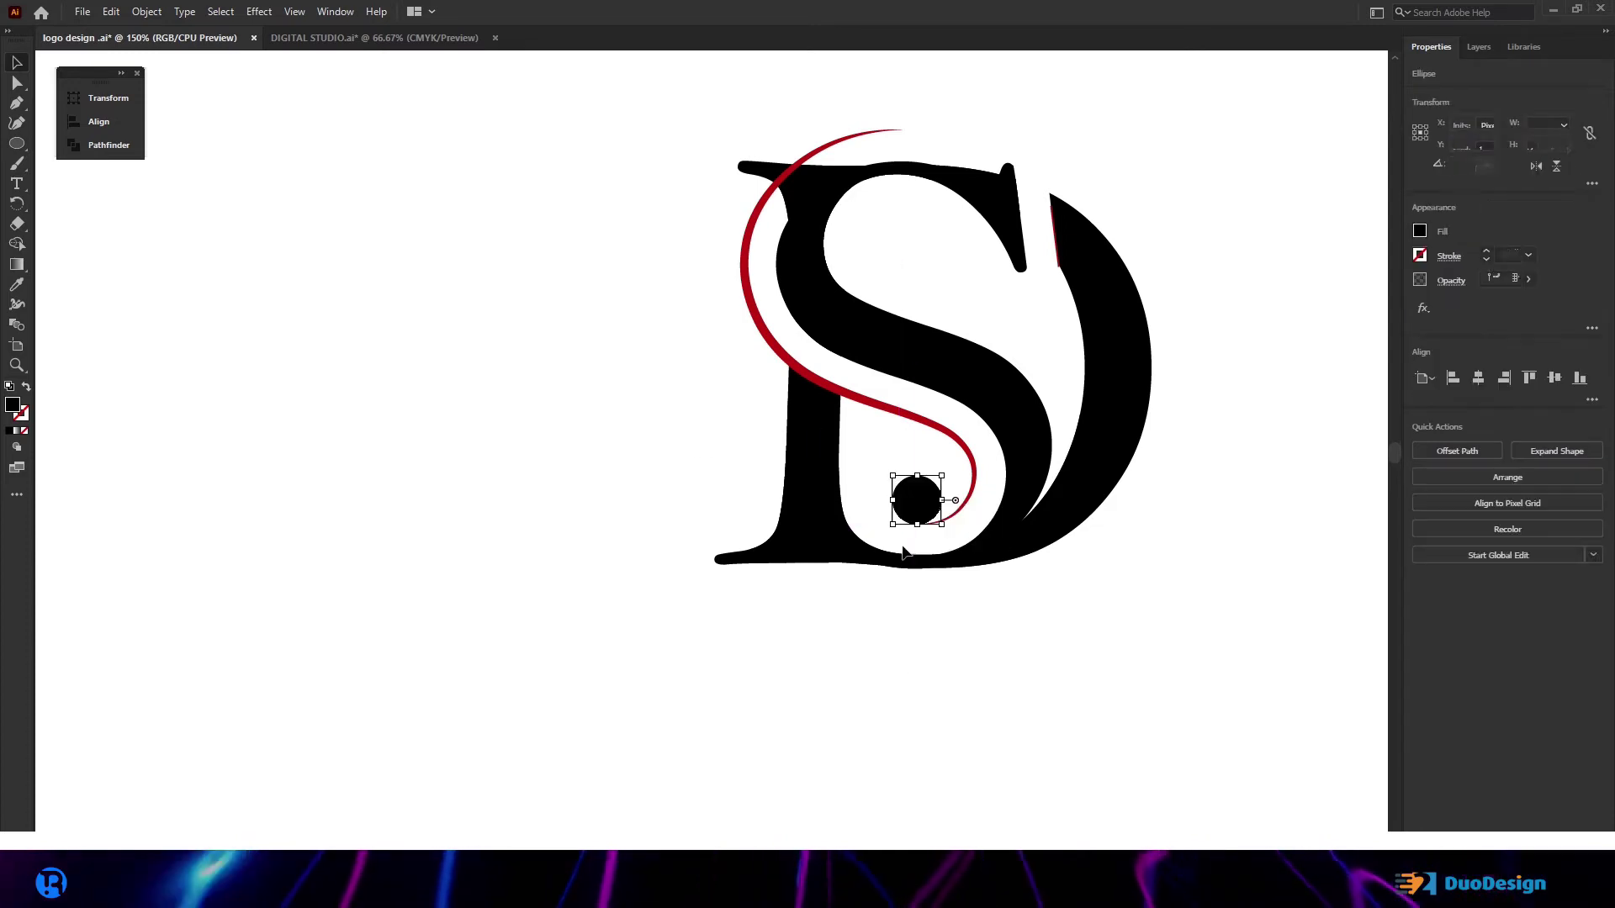
{"action": "key", "text": "ctrl+shift+a"}
Step: Delete the leftover red line segment on the inner edge of the D's bowl near its upper tip
{"action": "scroll", "coordinate": [910, 634], "scroll_direction": "down", "scroll_amount": 2}
{"action": "scroll", "coordinate": [913, 641], "scroll_direction": "down", "scroll_amount": 4}
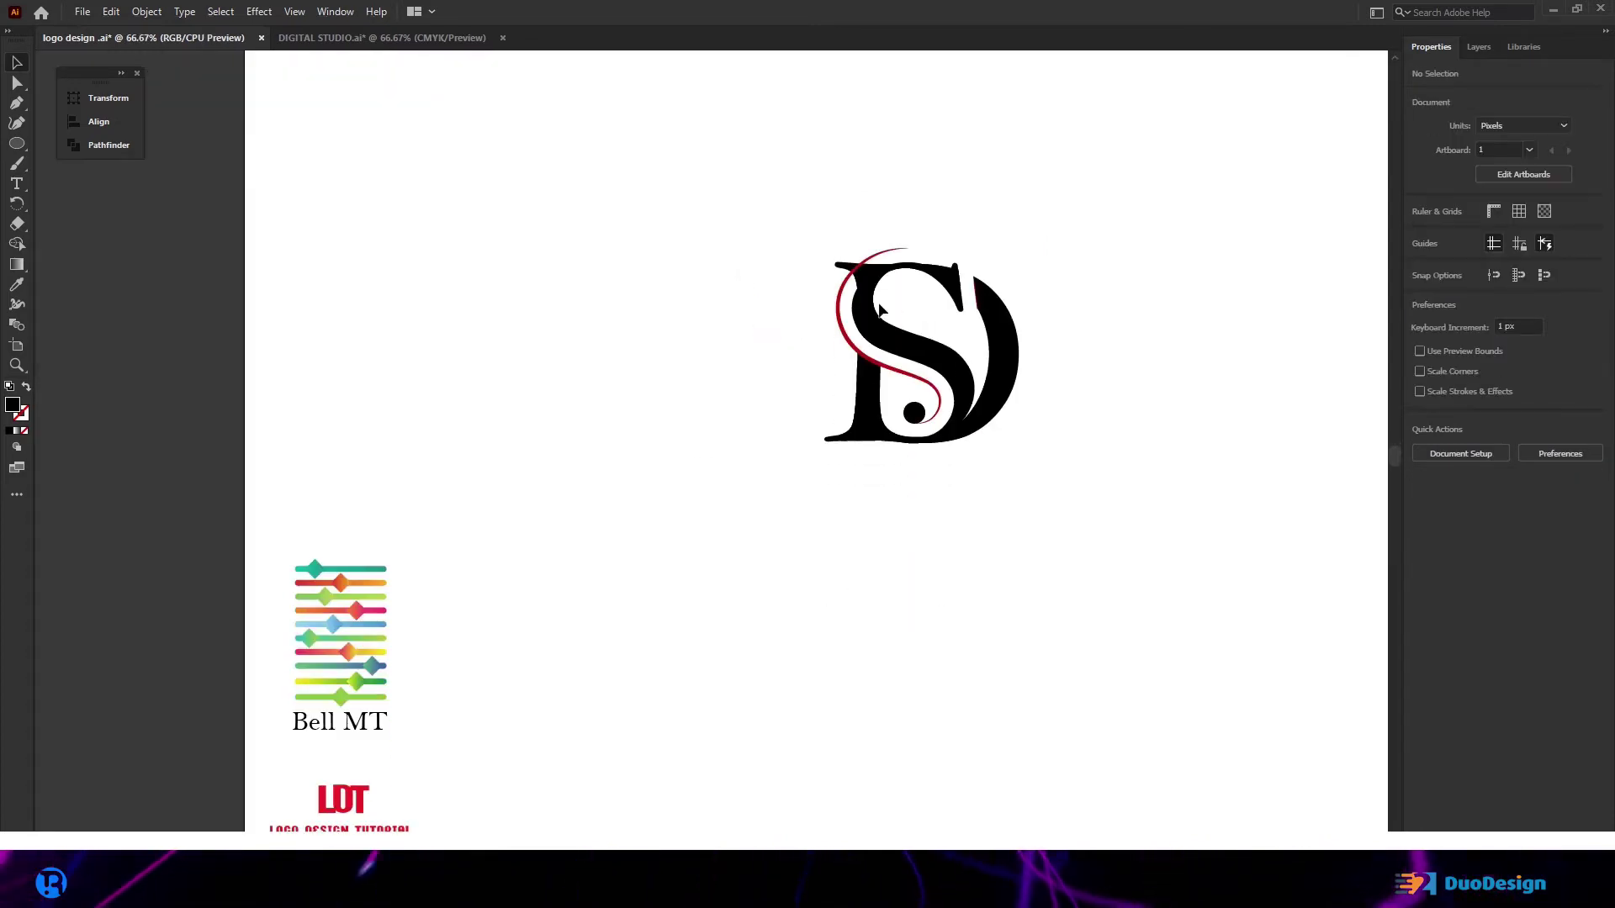
{"action": "scroll", "coordinate": [865, 303], "scroll_direction": "up", "scroll_amount": 2}
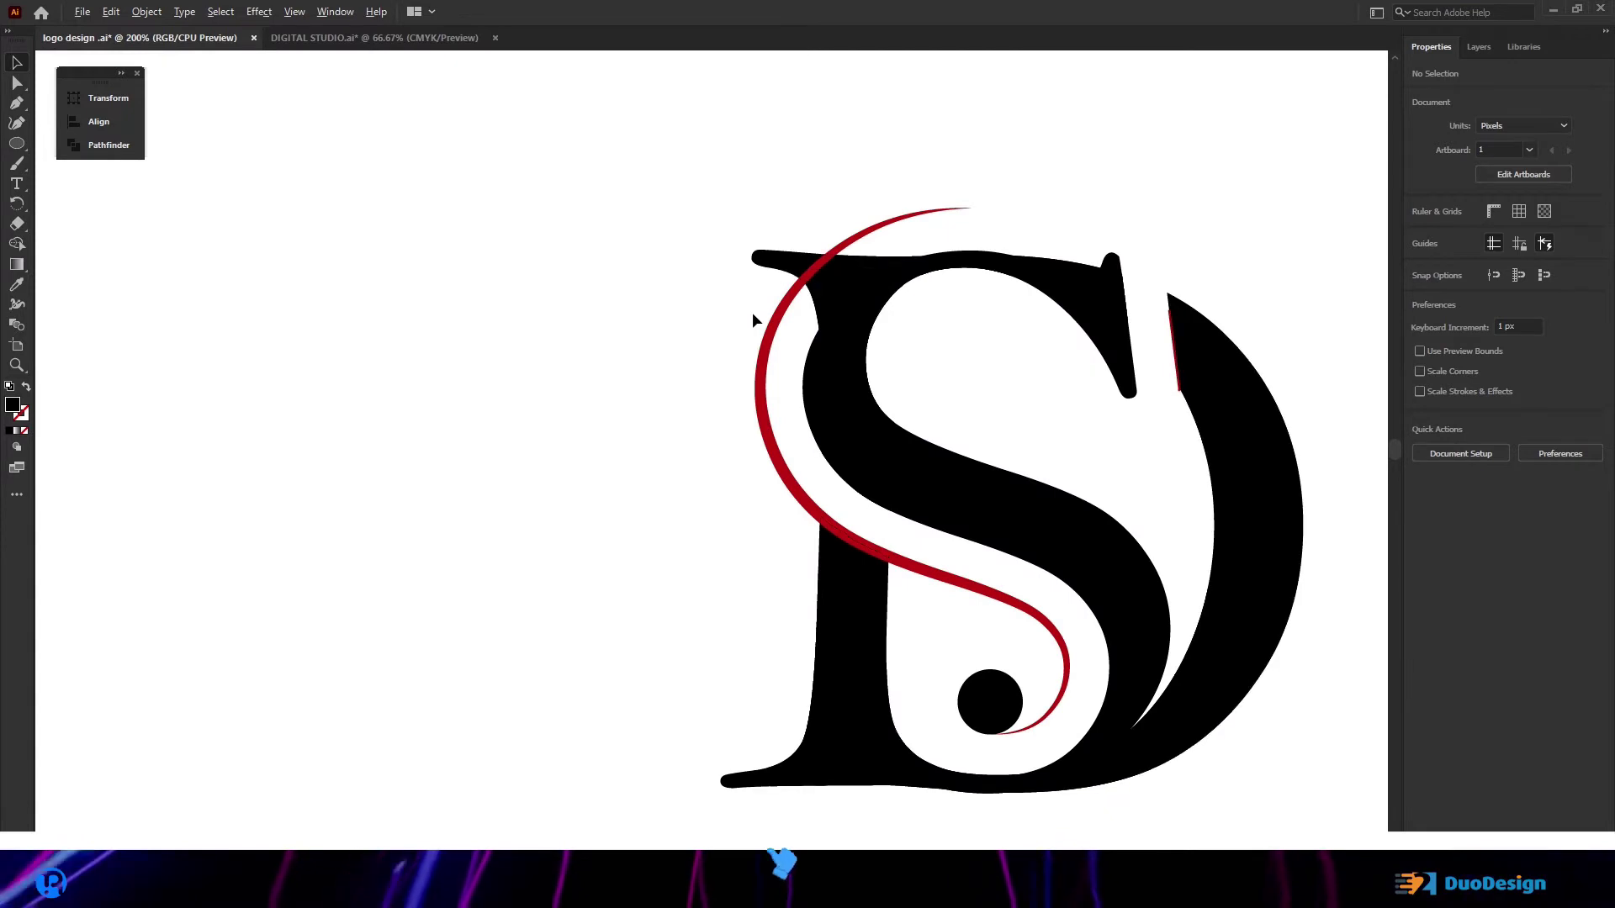
{"action": "scroll", "coordinate": [1077, 328], "scroll_direction": "up", "scroll_amount": 4}
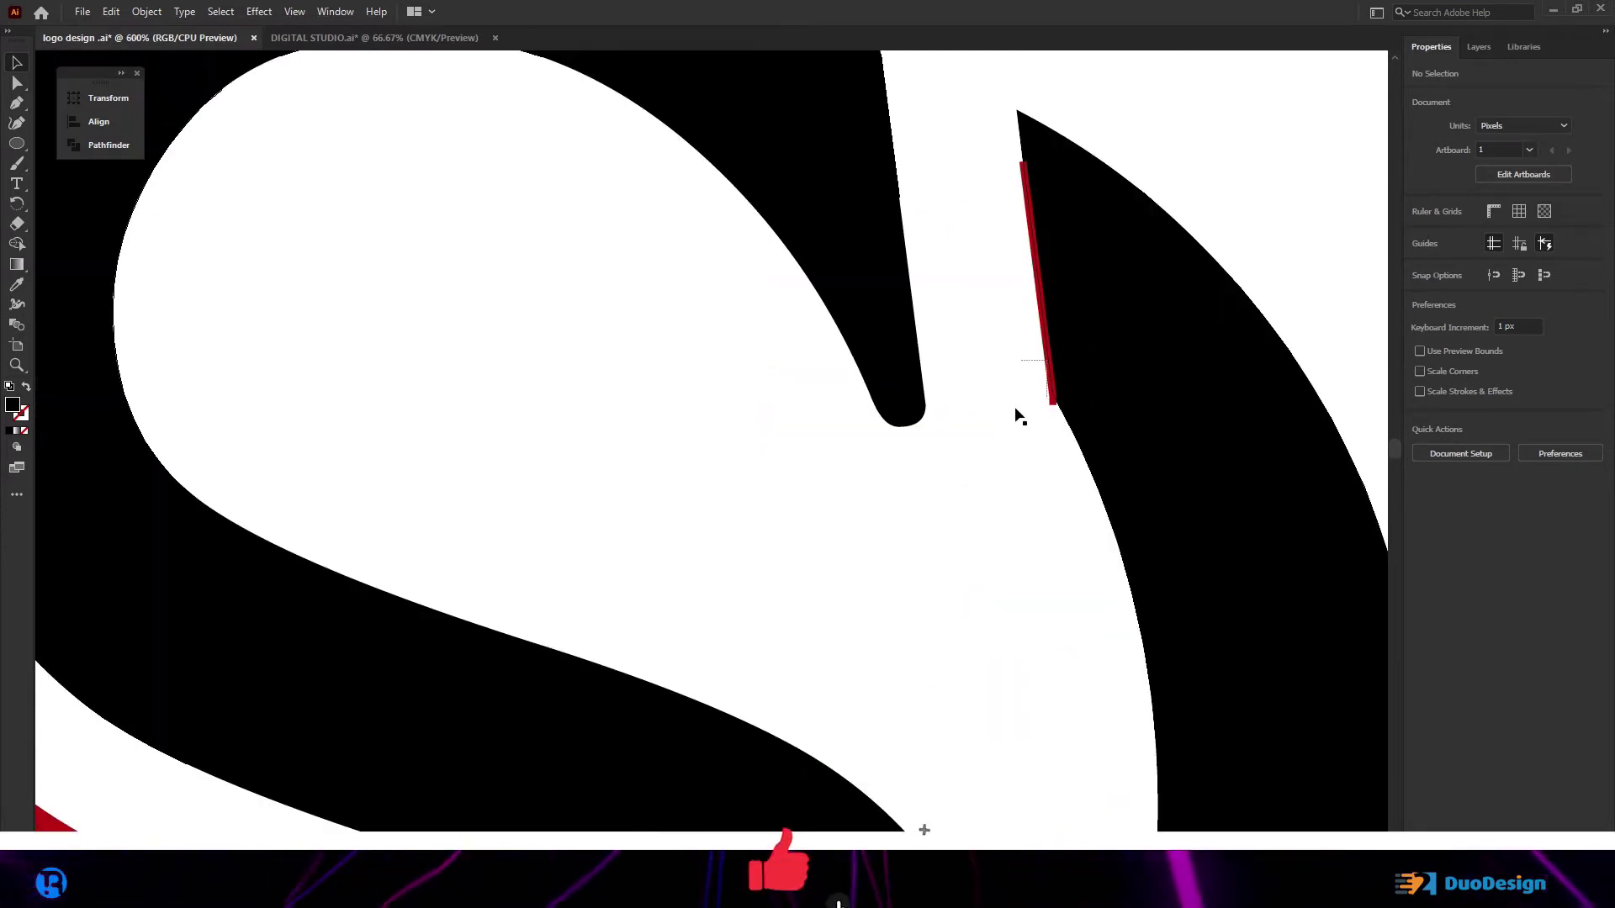
{"action": "left_click_drag", "start_coordinate": [1045, 395], "coordinate": [1014, 436]}
{"action": "key", "text": "Delete"}
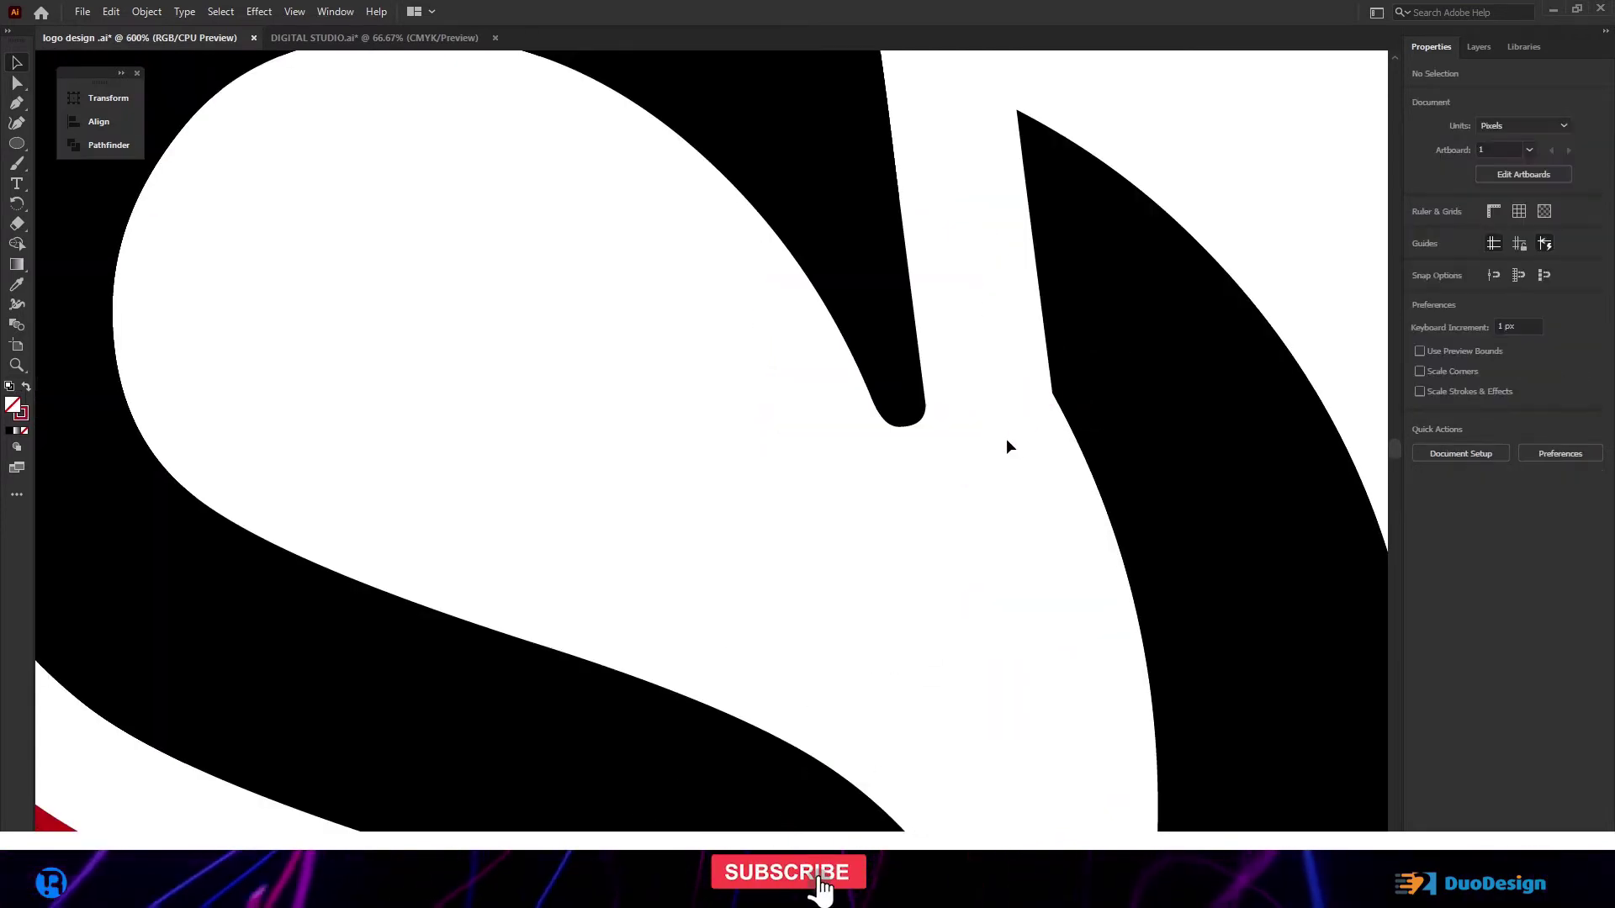
{"action": "scroll", "coordinate": [1006, 438], "scroll_direction": "down", "scroll_amount": 4}
{"action": "scroll", "coordinate": [1004, 440], "scroll_direction": "down", "scroll_amount": 3}
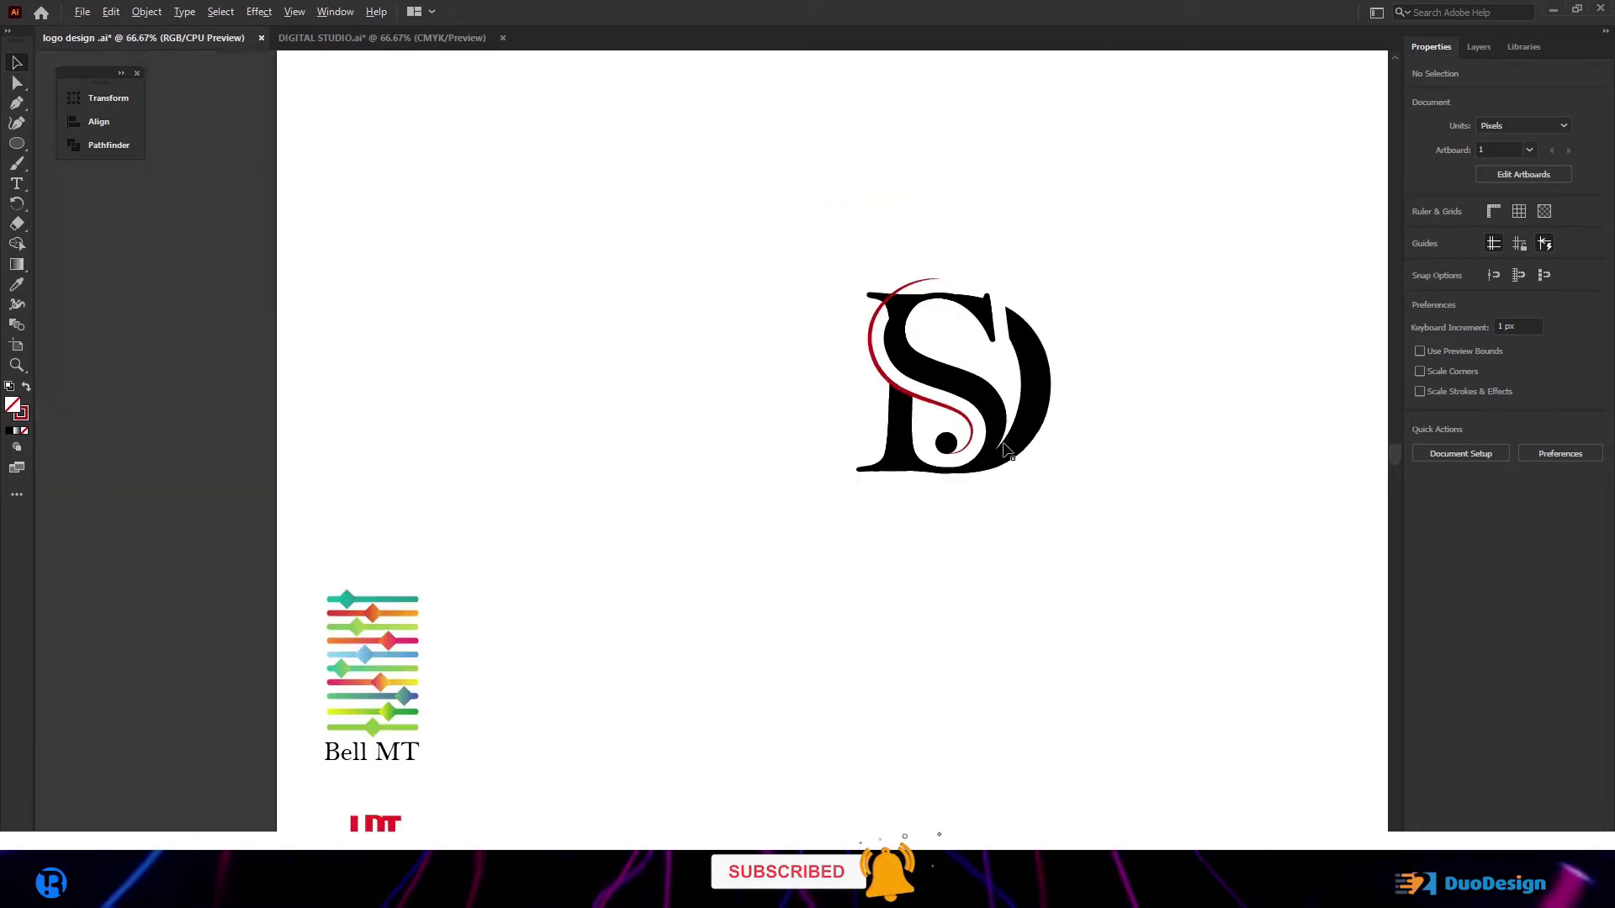
Step: Fill the whole DS monogram with the orange-to-pink gradient sampled from the matching slider bar in the colour reference
{"action": "left_click_drag", "start_coordinate": [961, 423], "coordinate": [1057, 516]}
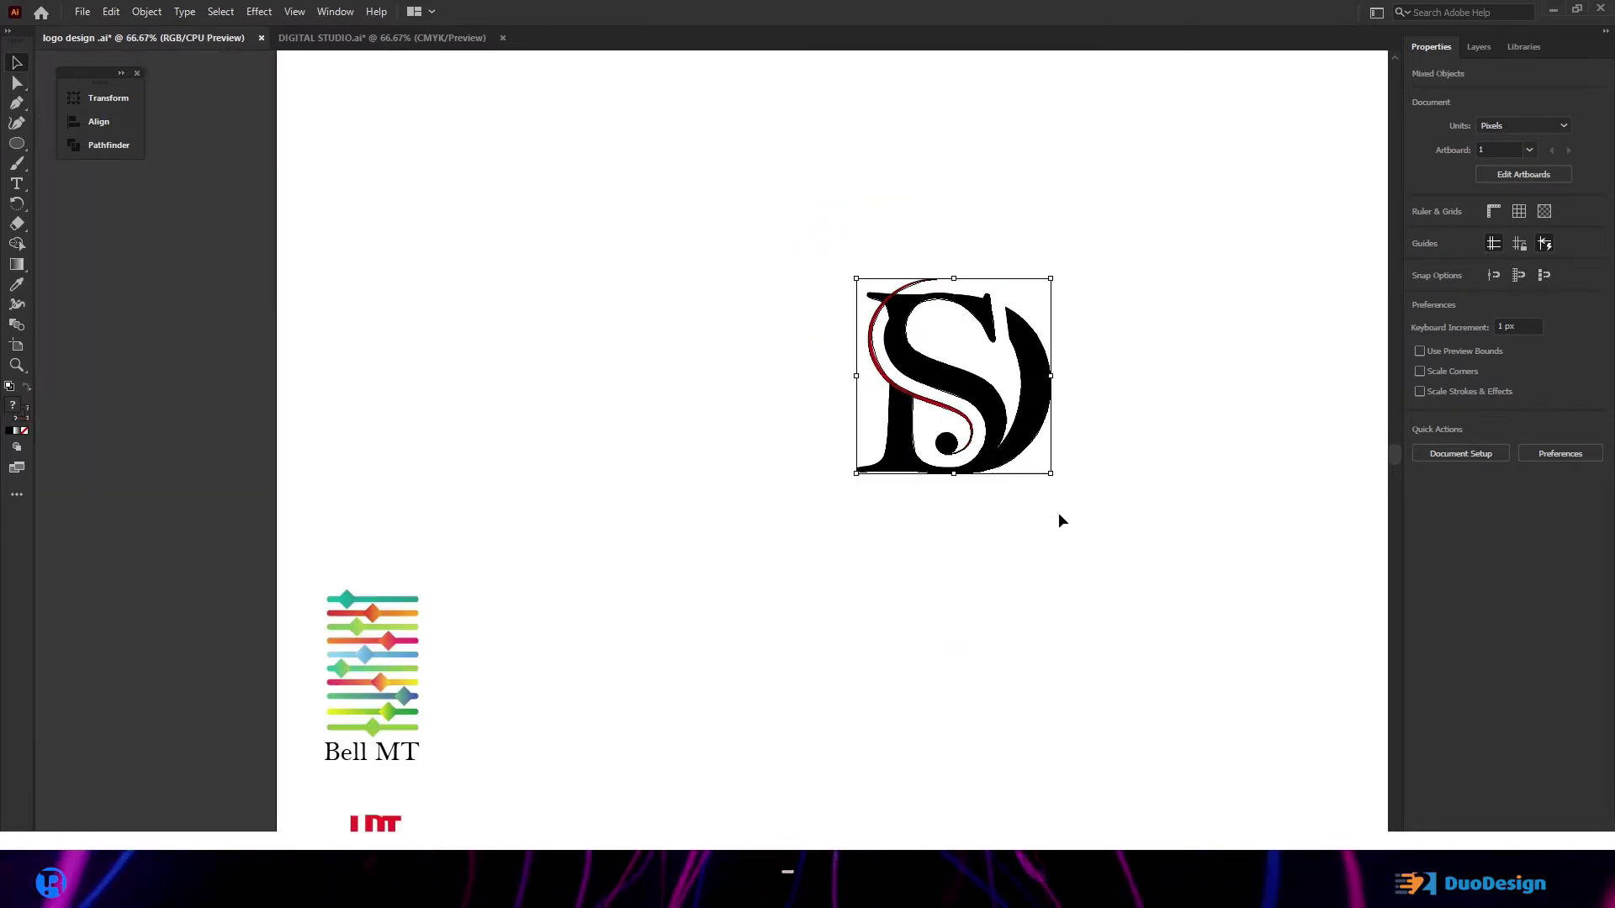
{"action": "left_click", "coordinate": [18, 288]}
{"action": "scroll", "coordinate": [341, 671], "scroll_direction": "down", "scroll_amount": 2}
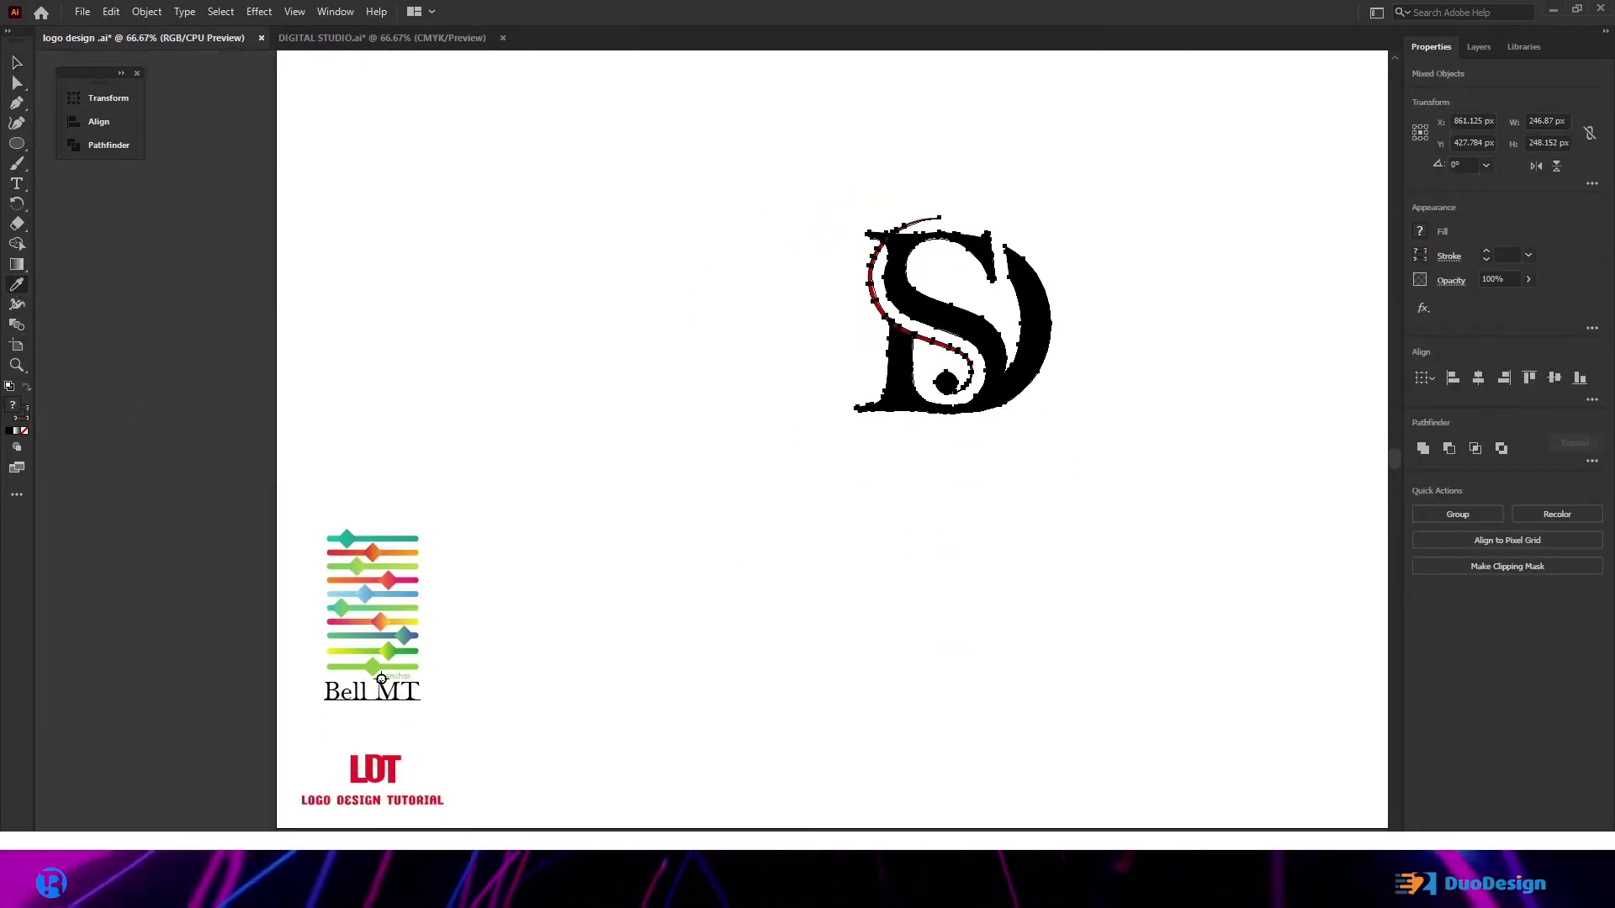
{"action": "left_click", "coordinate": [373, 580]}
{"action": "scroll", "coordinate": [1100, 319], "scroll_direction": "up", "scroll_amount": 3}
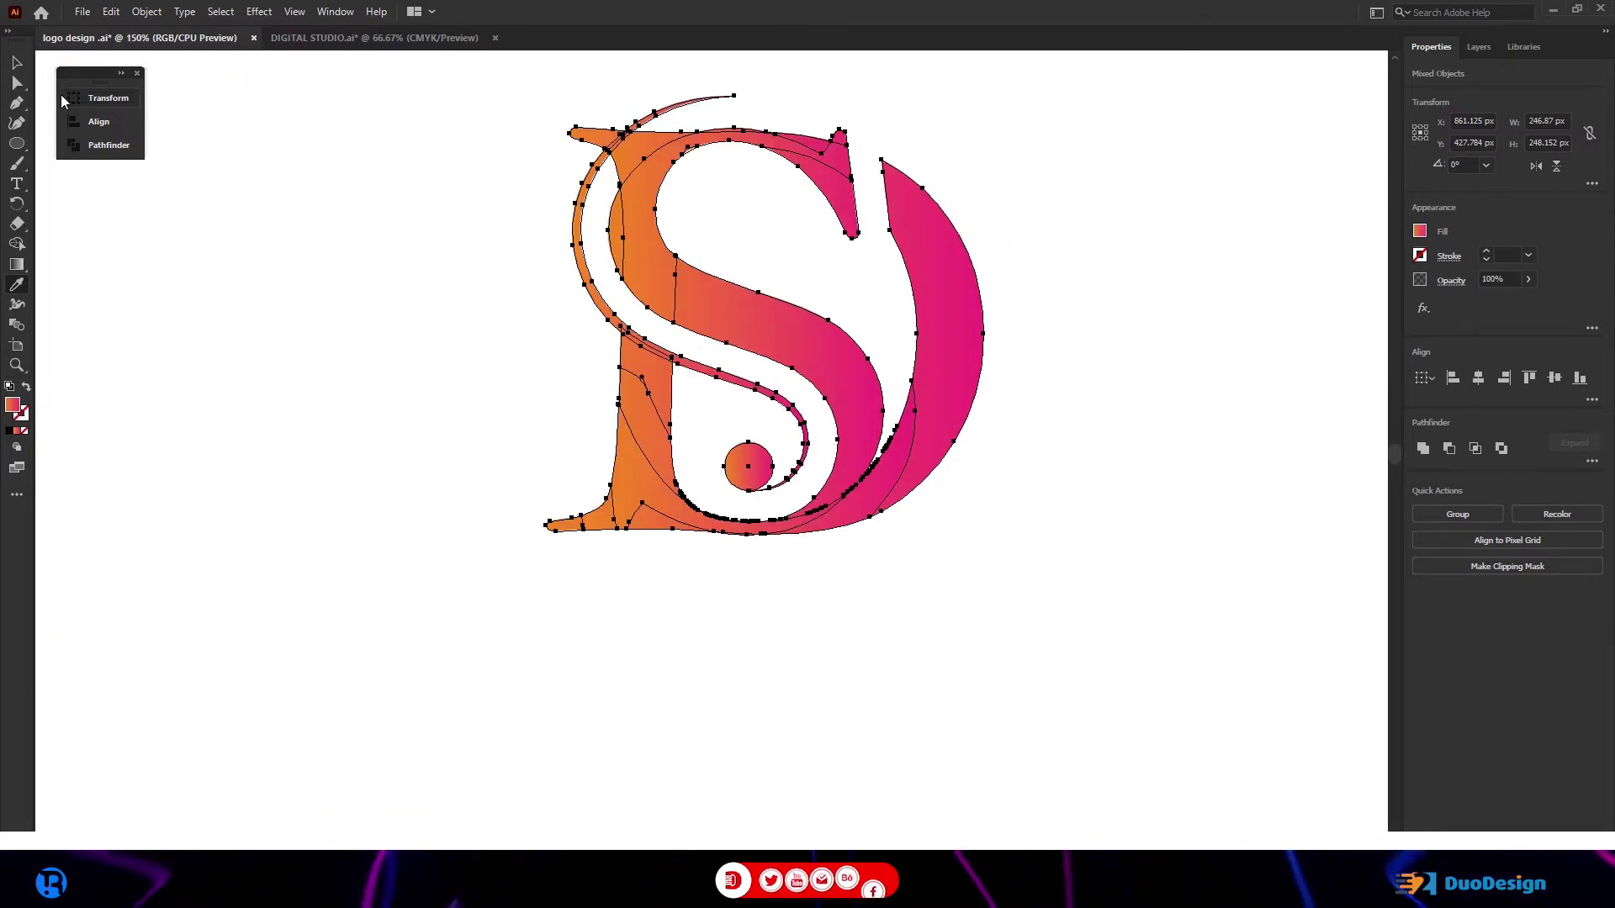
Step: Change the gradient of the dot inside the monogram to radial
{"action": "key", "text": "v"}
{"action": "left_click", "coordinate": [443, 376]}
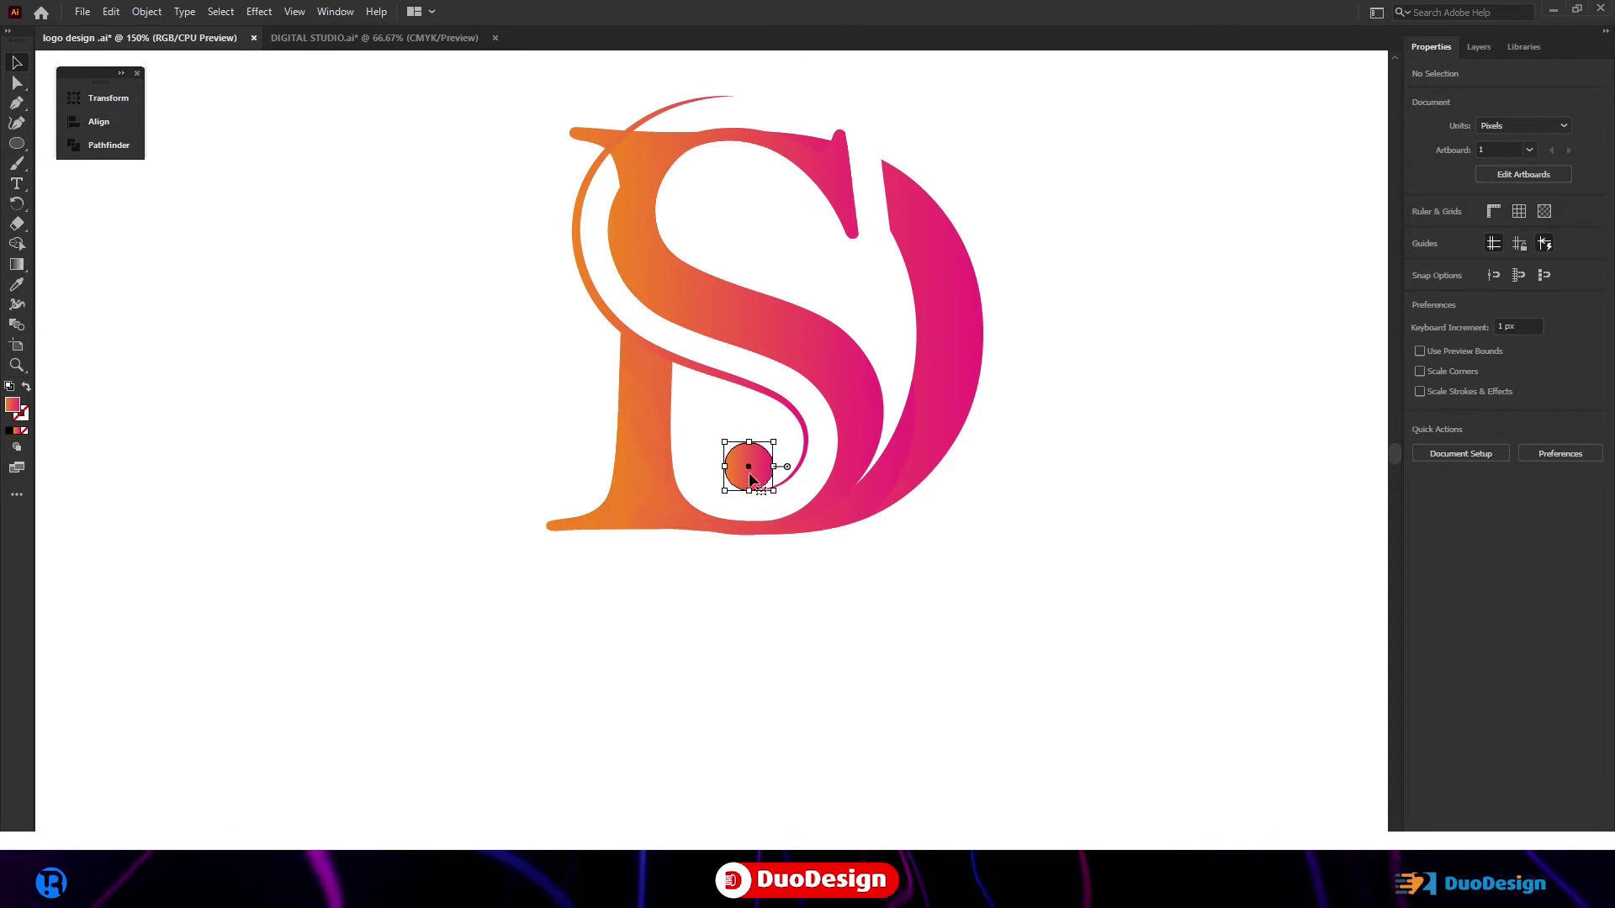
{"action": "left_click", "coordinate": [1480, 377]}
{"action": "left_click", "coordinate": [1212, 454]}
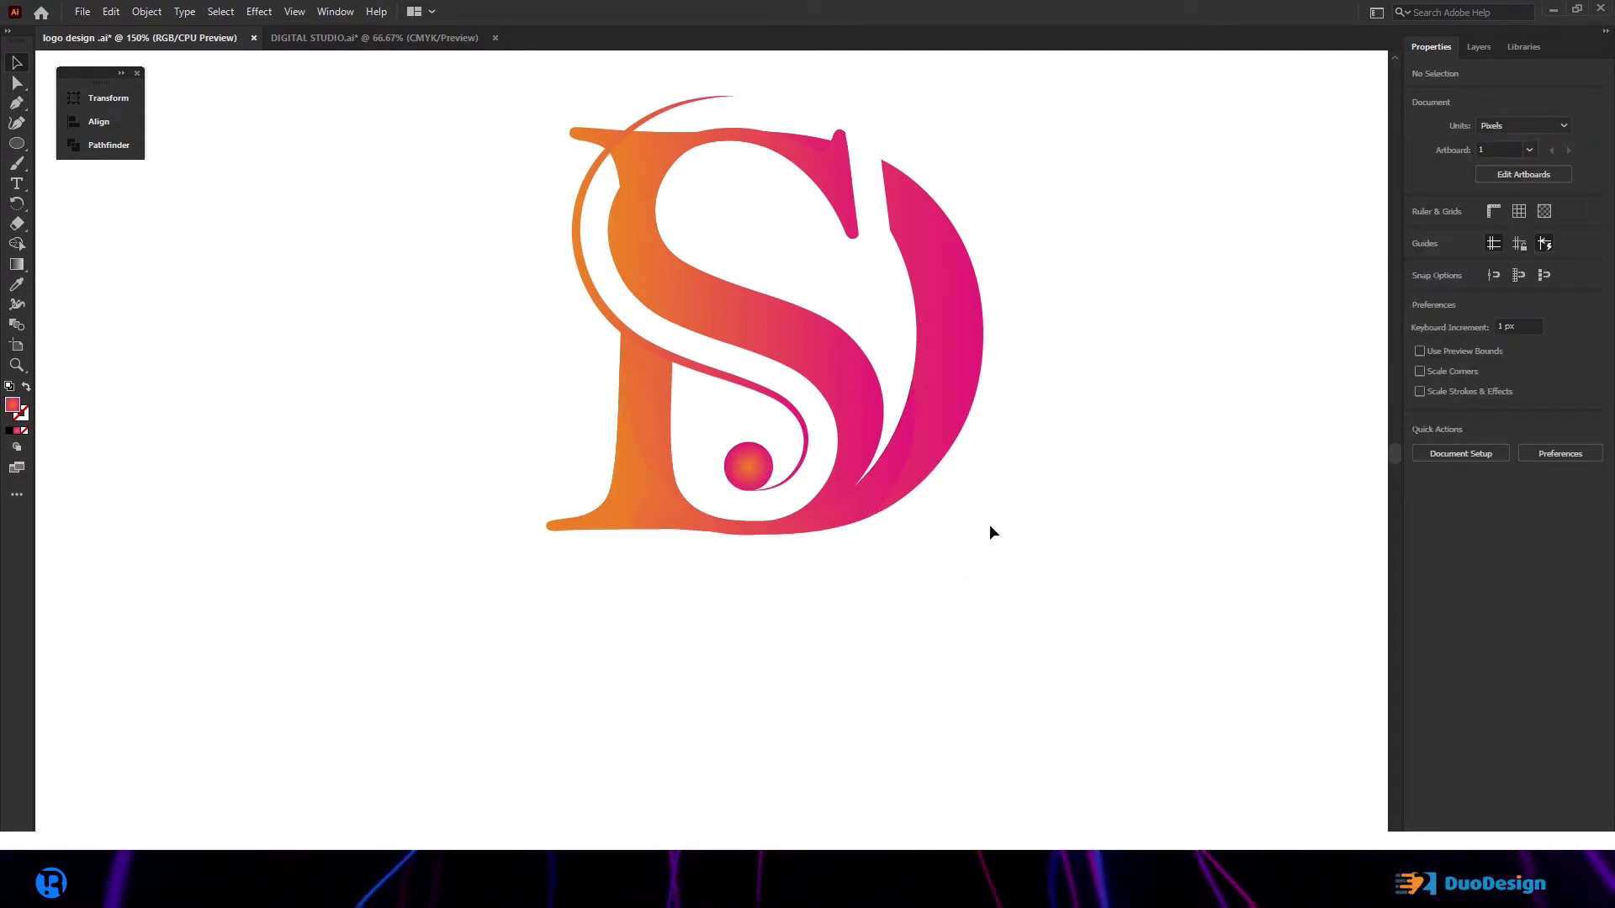
Step: Select the entire monogram and merge the separate pieces of the D's stem and base with the Shape Builder
{"action": "left_click_drag", "start_coordinate": [1012, 418], "coordinate": [905, 566]}
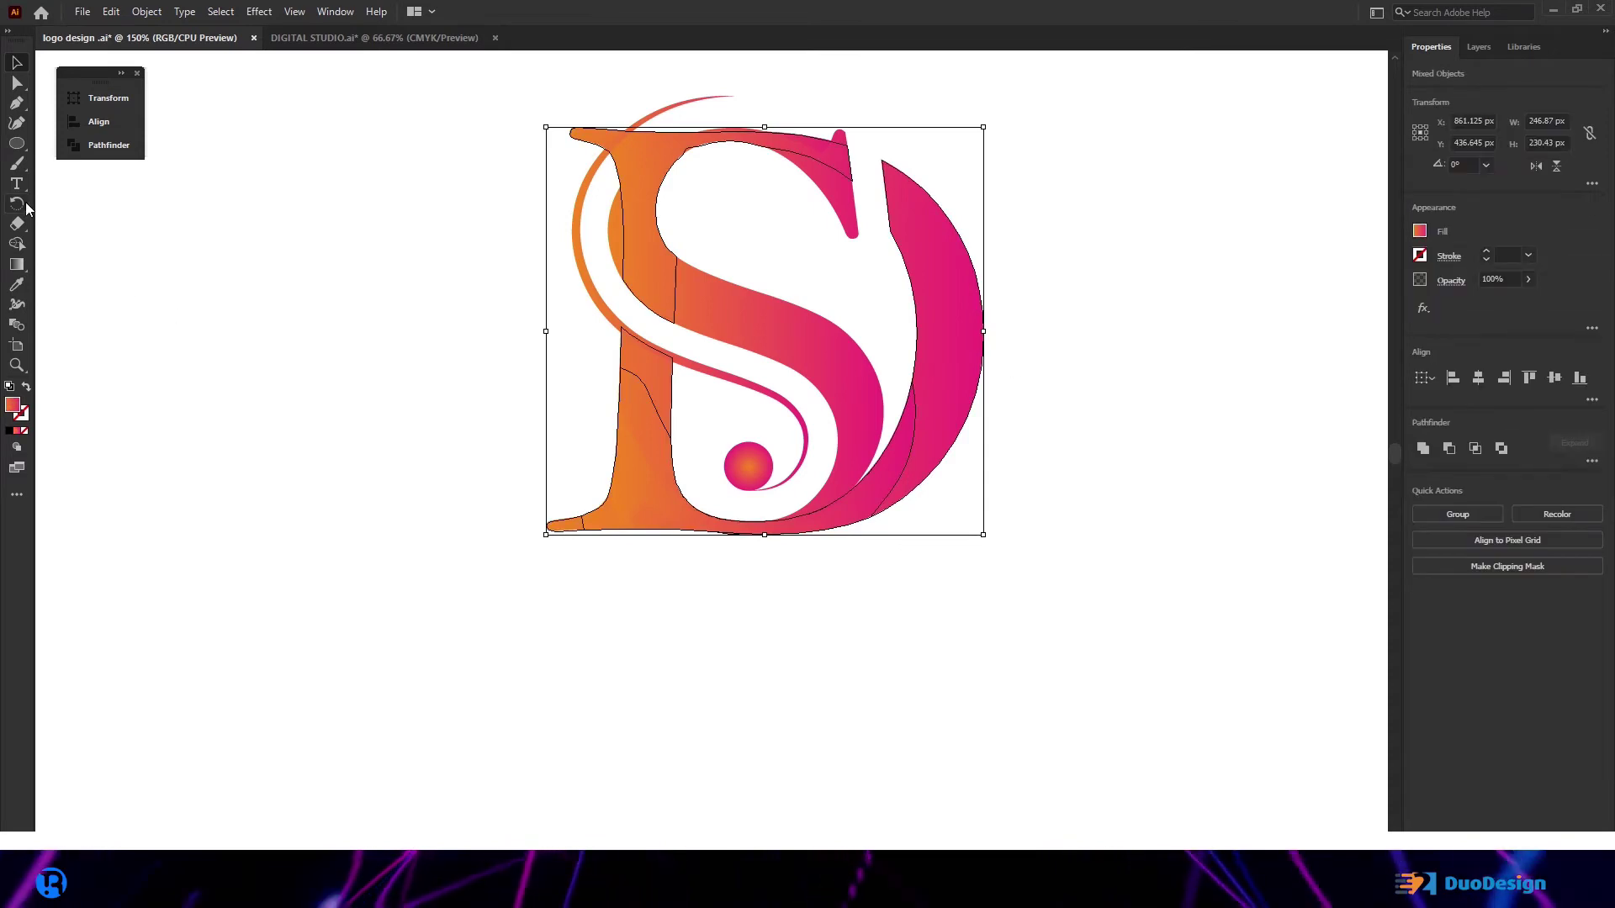
{"action": "left_click_drag", "start_coordinate": [1065, 573], "coordinate": [1064, 574]}
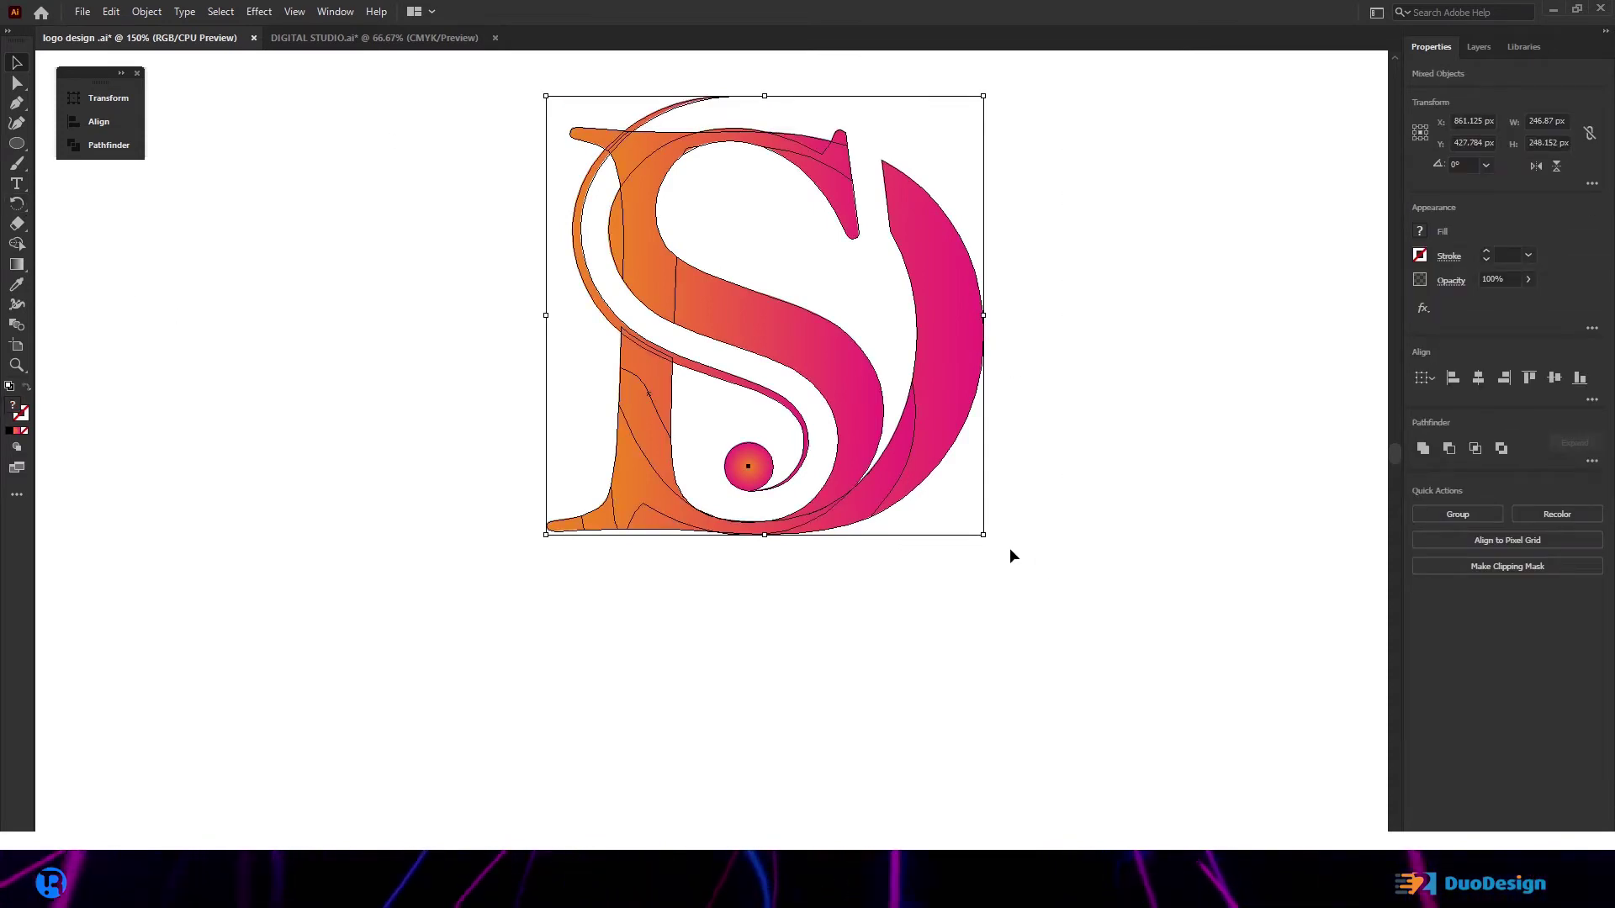
{"action": "left_click", "coordinate": [20, 244]}
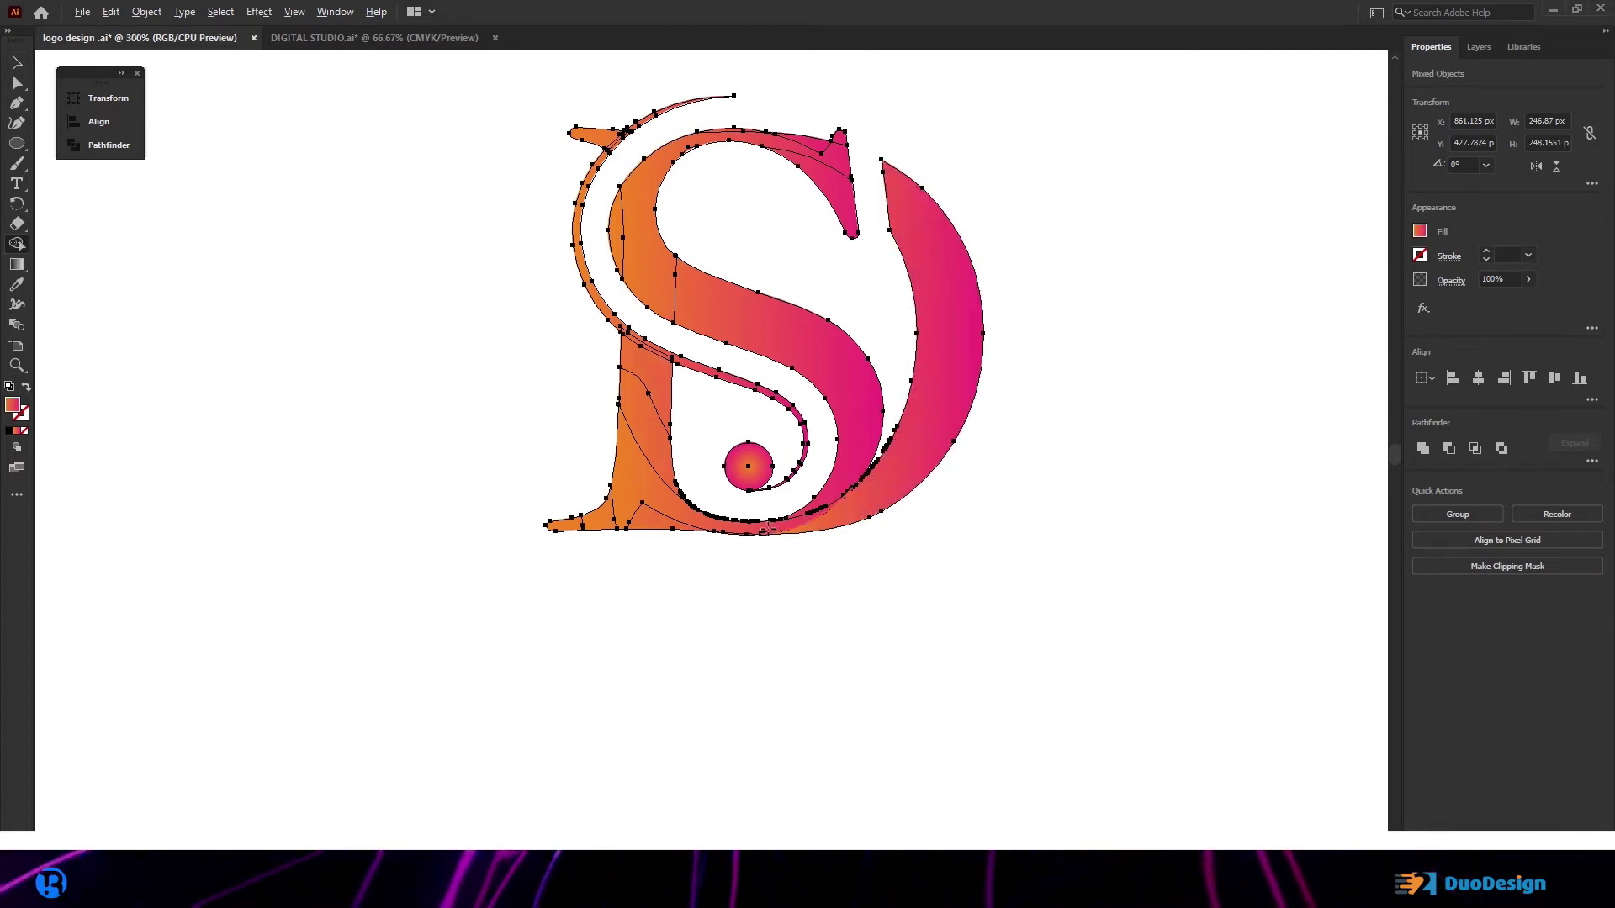
{"action": "scroll", "coordinate": [772, 531], "scroll_direction": "up", "scroll_amount": 3}
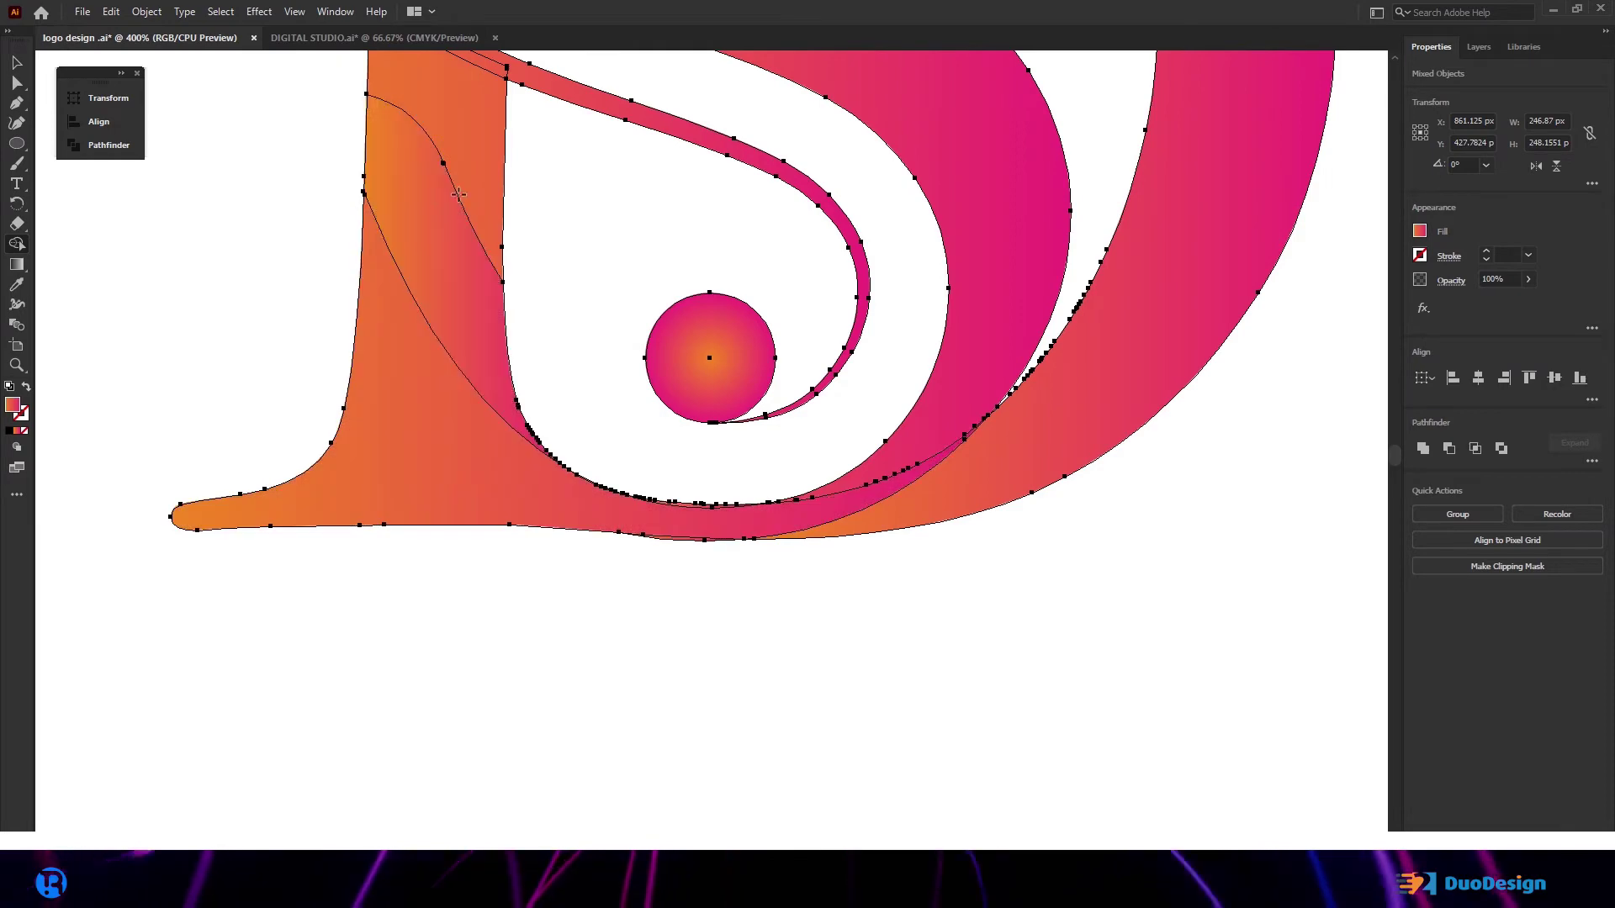
{"action": "scroll", "coordinate": [539, 309], "scroll_direction": "down", "scroll_amount": 2}
{"action": "left_click_drag", "start_coordinate": [492, 238], "coordinate": [488, 378]}
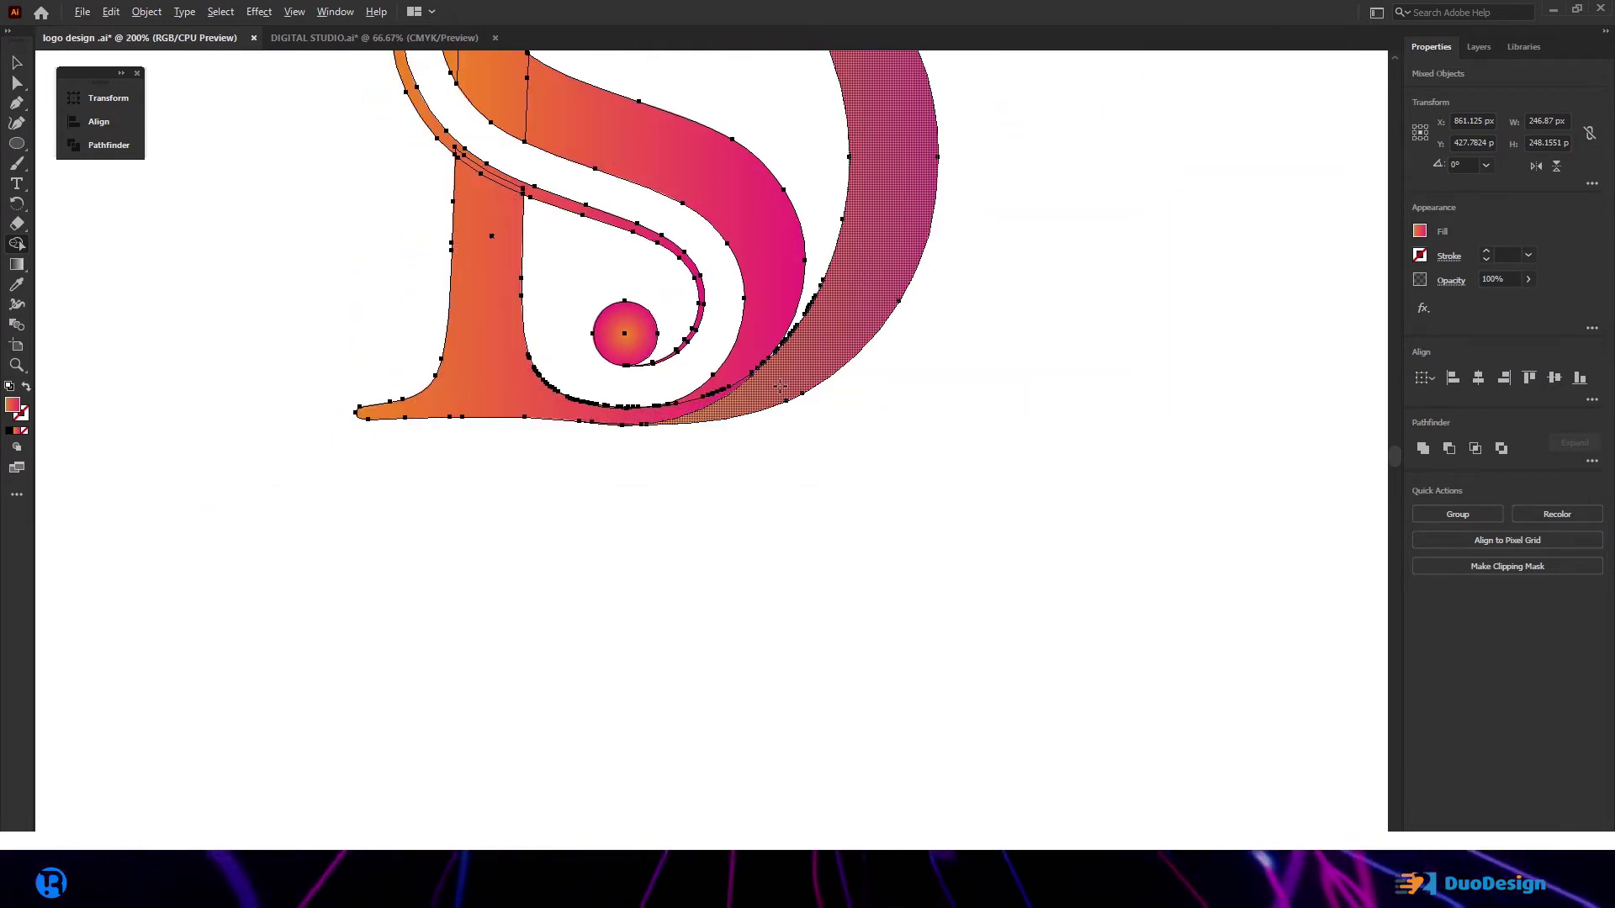
{"action": "scroll", "coordinate": [774, 388], "scroll_direction": "up", "scroll_amount": 1}
{"action": "scroll", "coordinate": [744, 370], "scroll_direction": "down", "scroll_amount": 3}
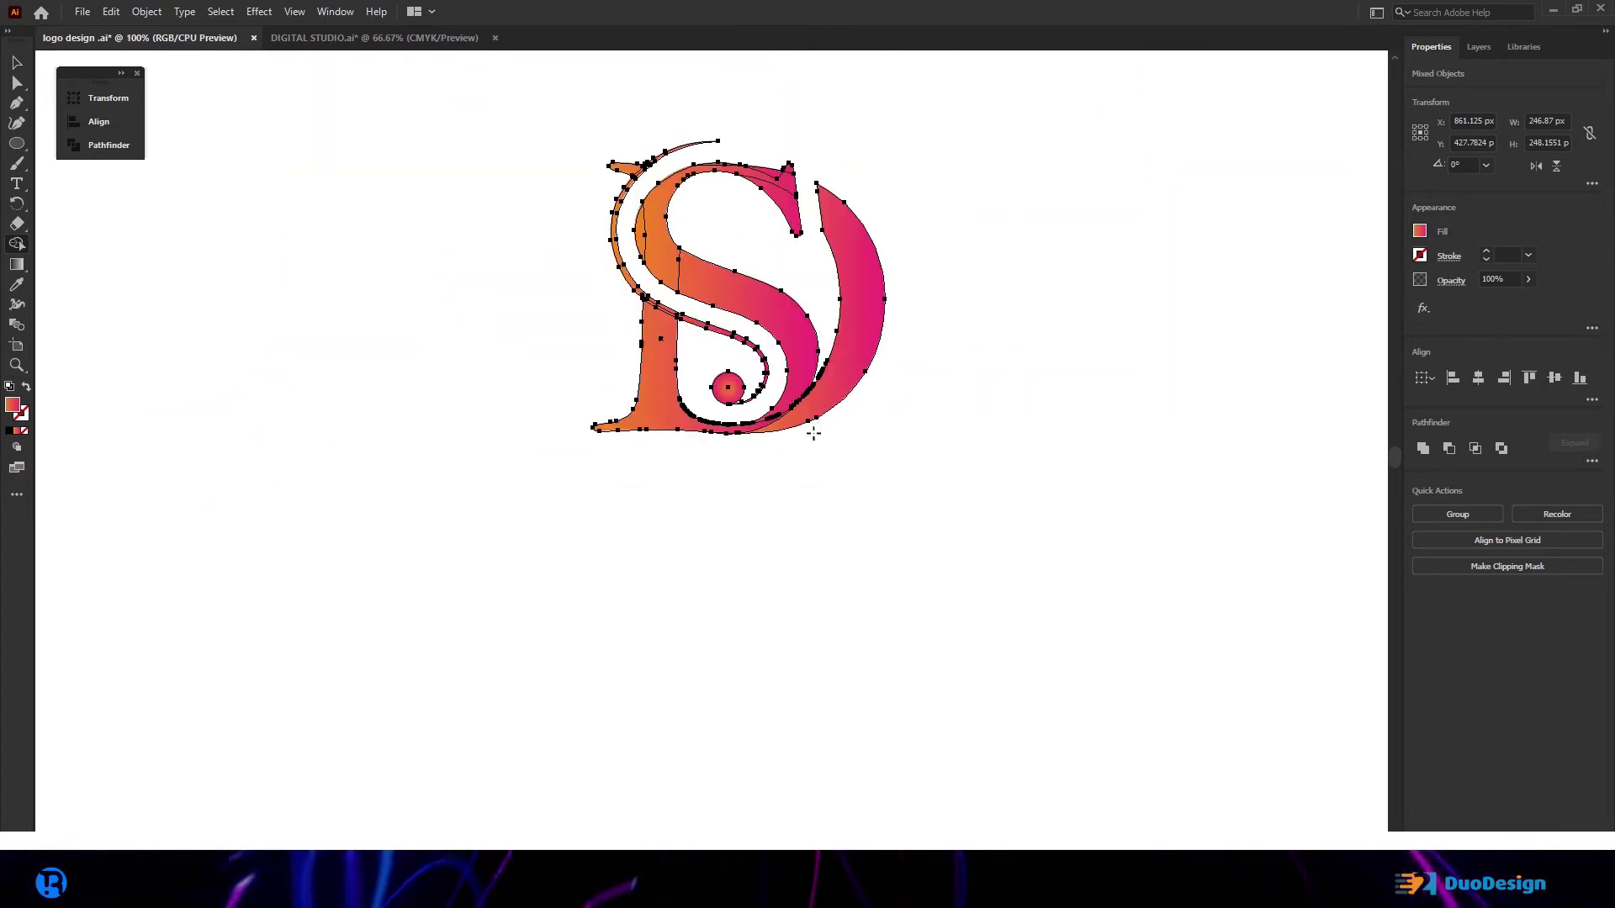
Step: Merge the S with its upper terminal pieces and remove the leftover sliver beside the terminal using the Shape Builder
{"action": "scroll", "coordinate": [778, 235], "scroll_direction": "up", "scroll_amount": 4}
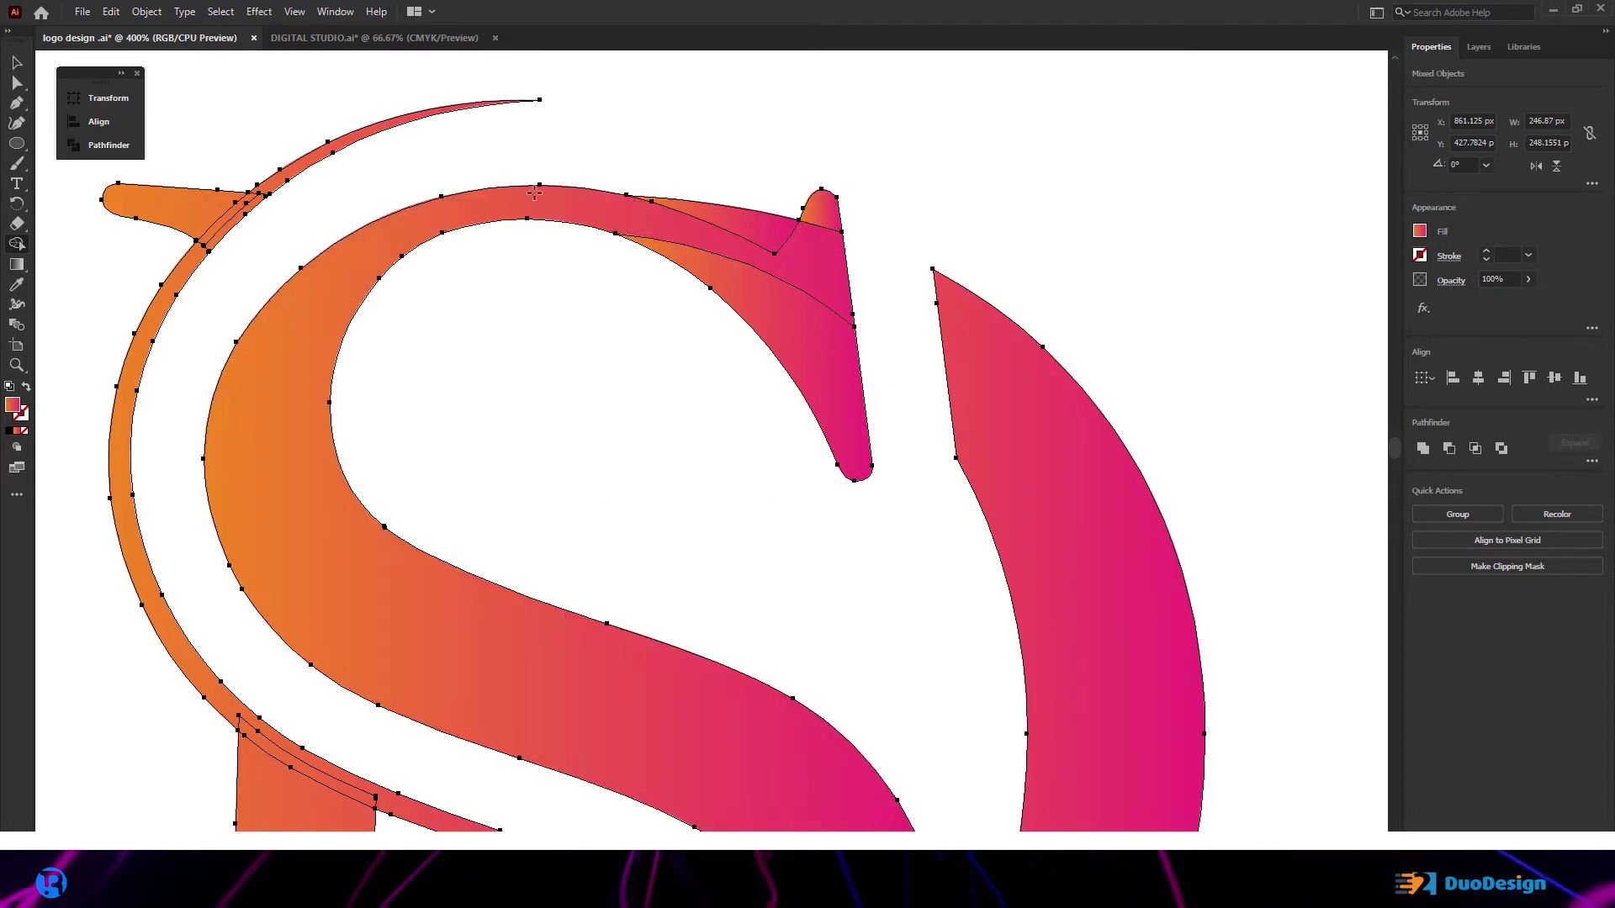
{"action": "mouse_move", "coordinate": [452, 216]}
{"action": "left_mouse_down"}
{"action": "mouse_move", "coordinate": [757, 225]}
{"action": "mouse_move", "coordinate": [827, 210]}
{"action": "mouse_move", "coordinate": [824, 260]}
{"action": "left_mouse_up"}
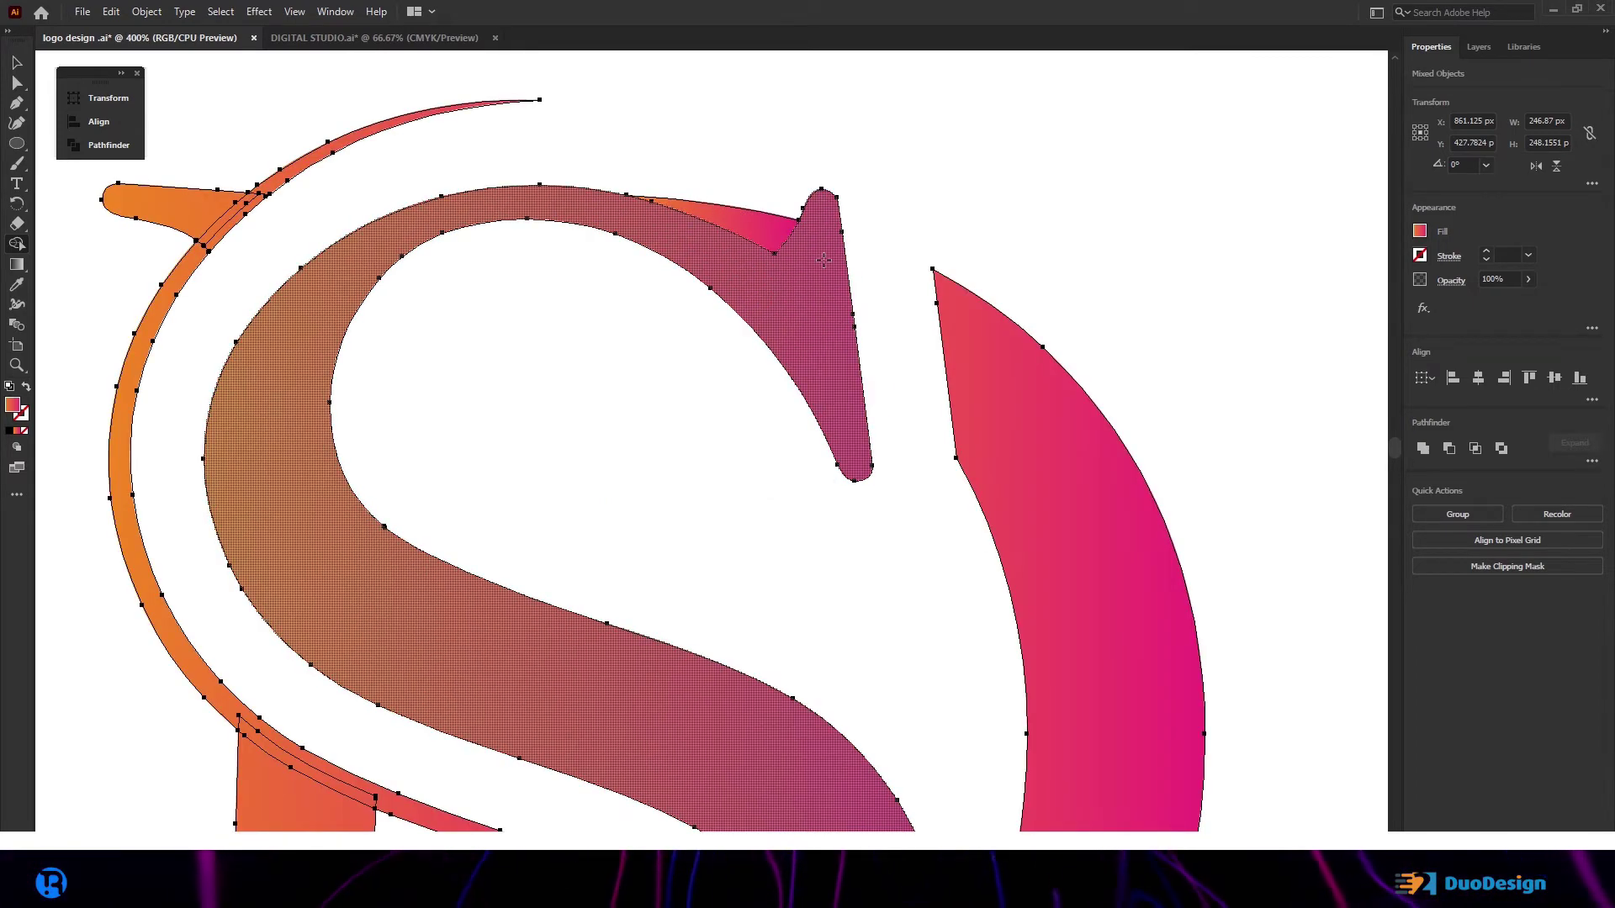
{"action": "scroll", "coordinate": [810, 300], "scroll_direction": "down", "scroll_amount": 2}
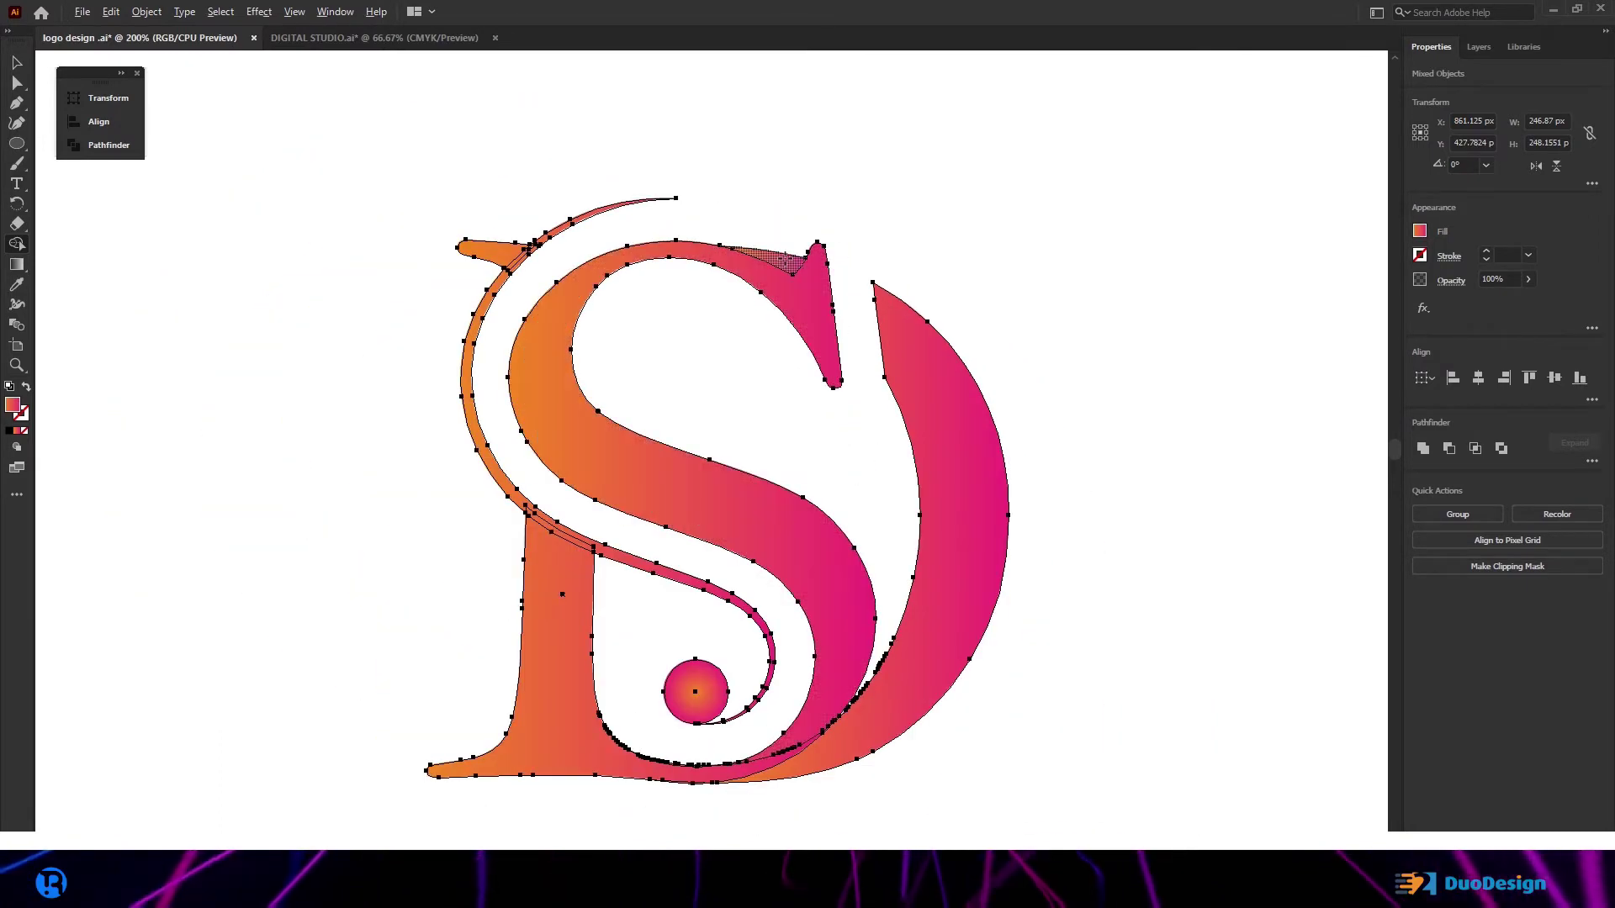
Step: Merge the overlapping slivers into the thin curve where it crosses the D's upper serif and stem, using the Shape Builder
{"action": "scroll", "coordinate": [520, 252], "scroll_direction": "up", "scroll_amount": 4}
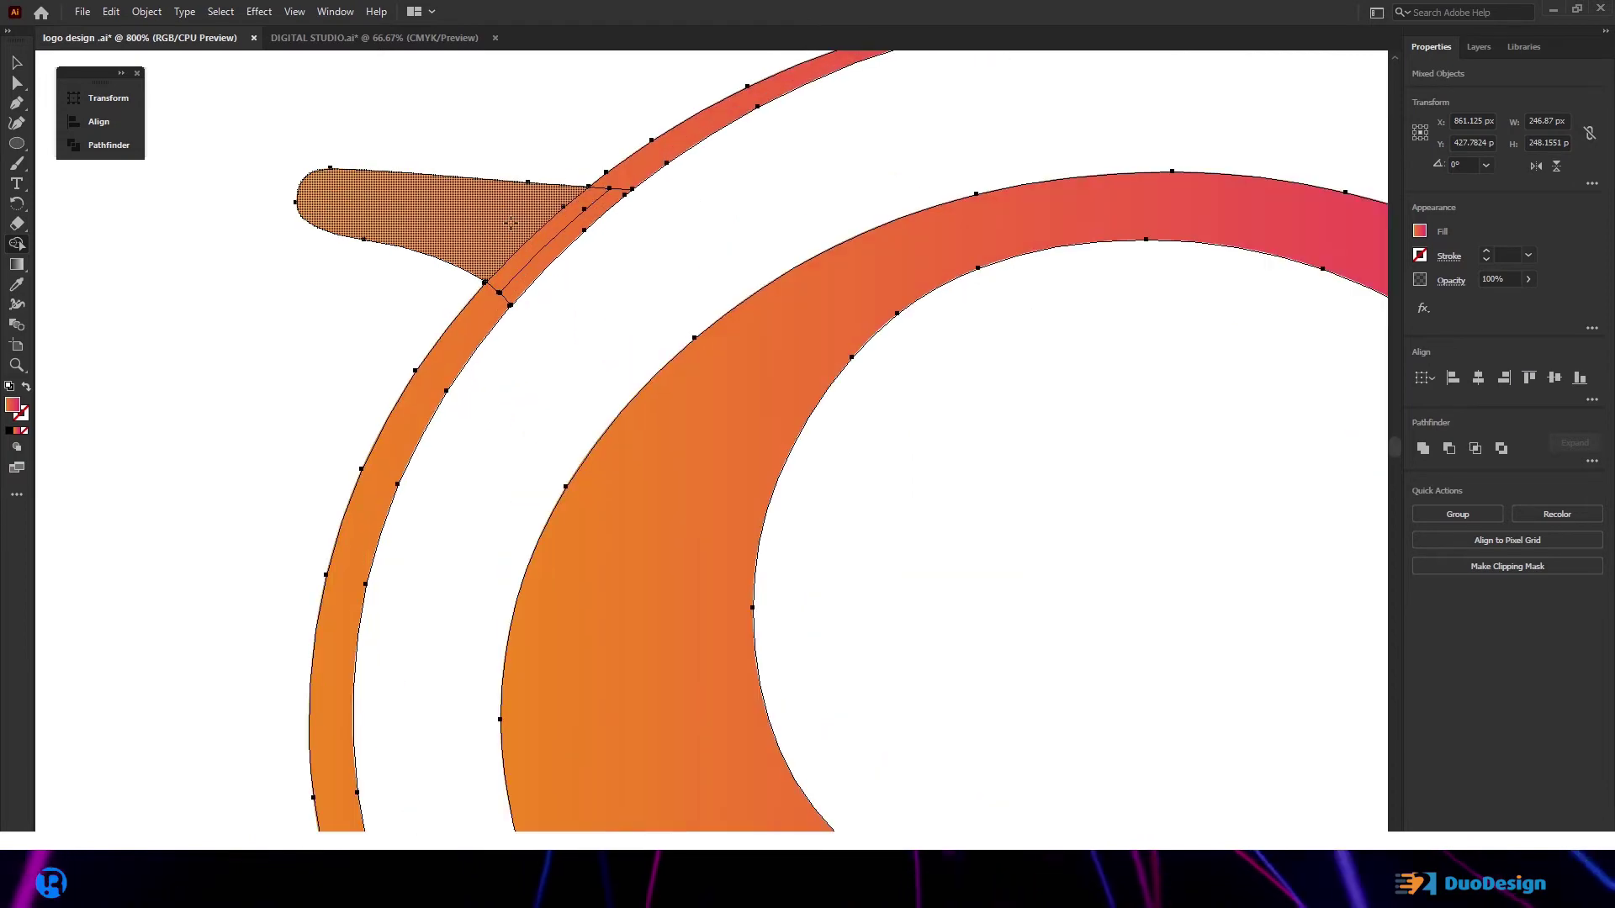
{"action": "left_click", "coordinate": [520, 261]}
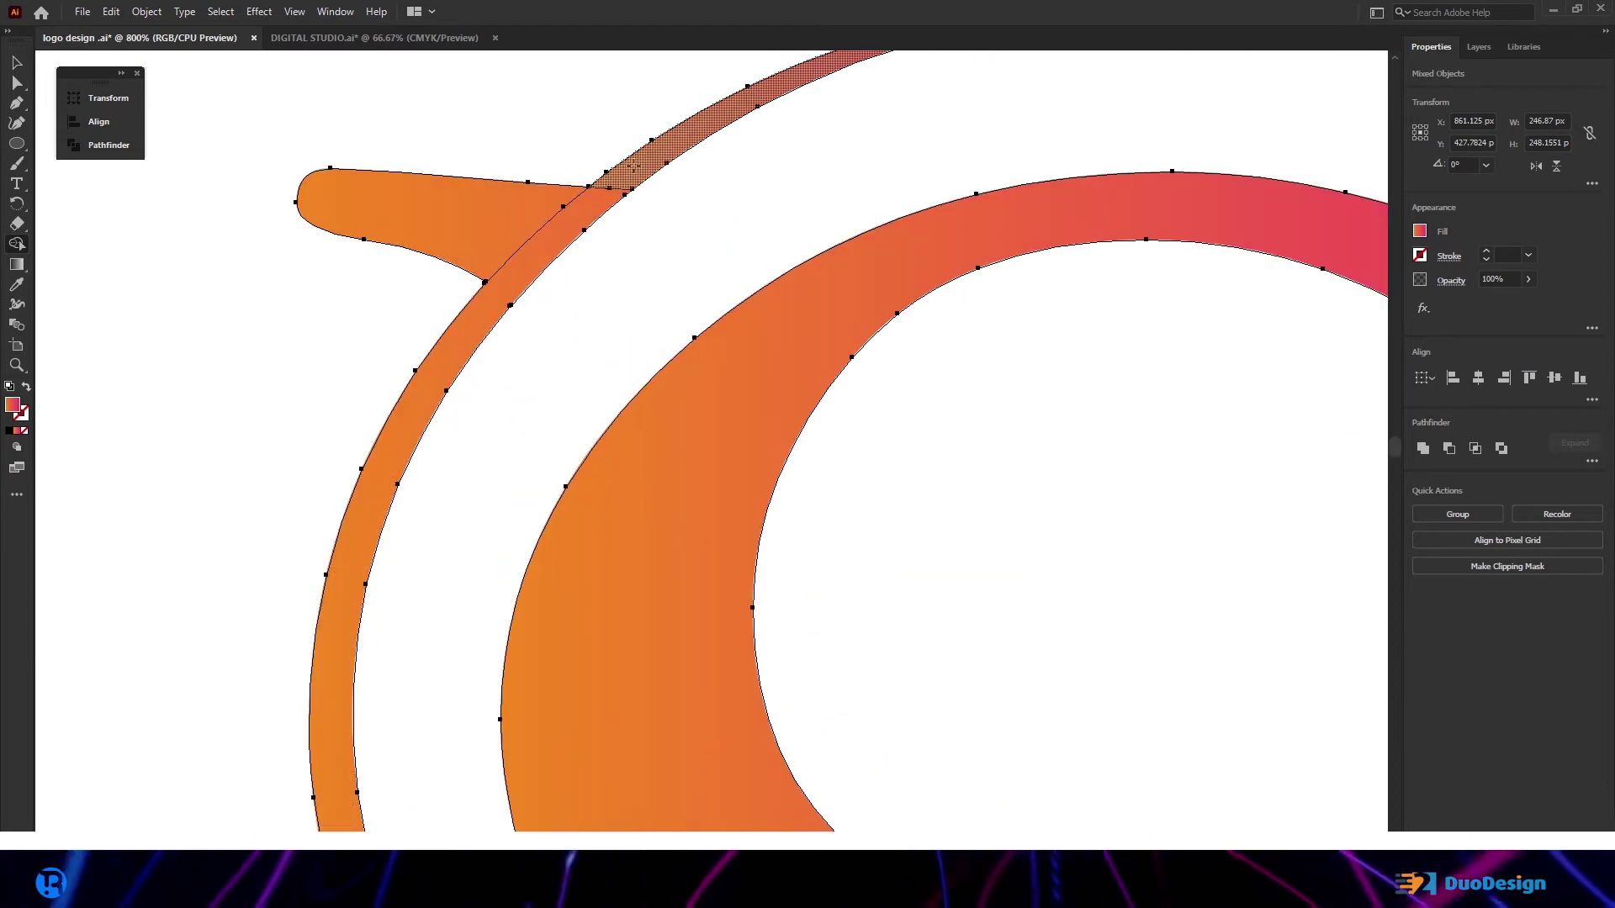
{"action": "scroll", "coordinate": [523, 209], "scroll_direction": "down", "scroll_amount": 4}
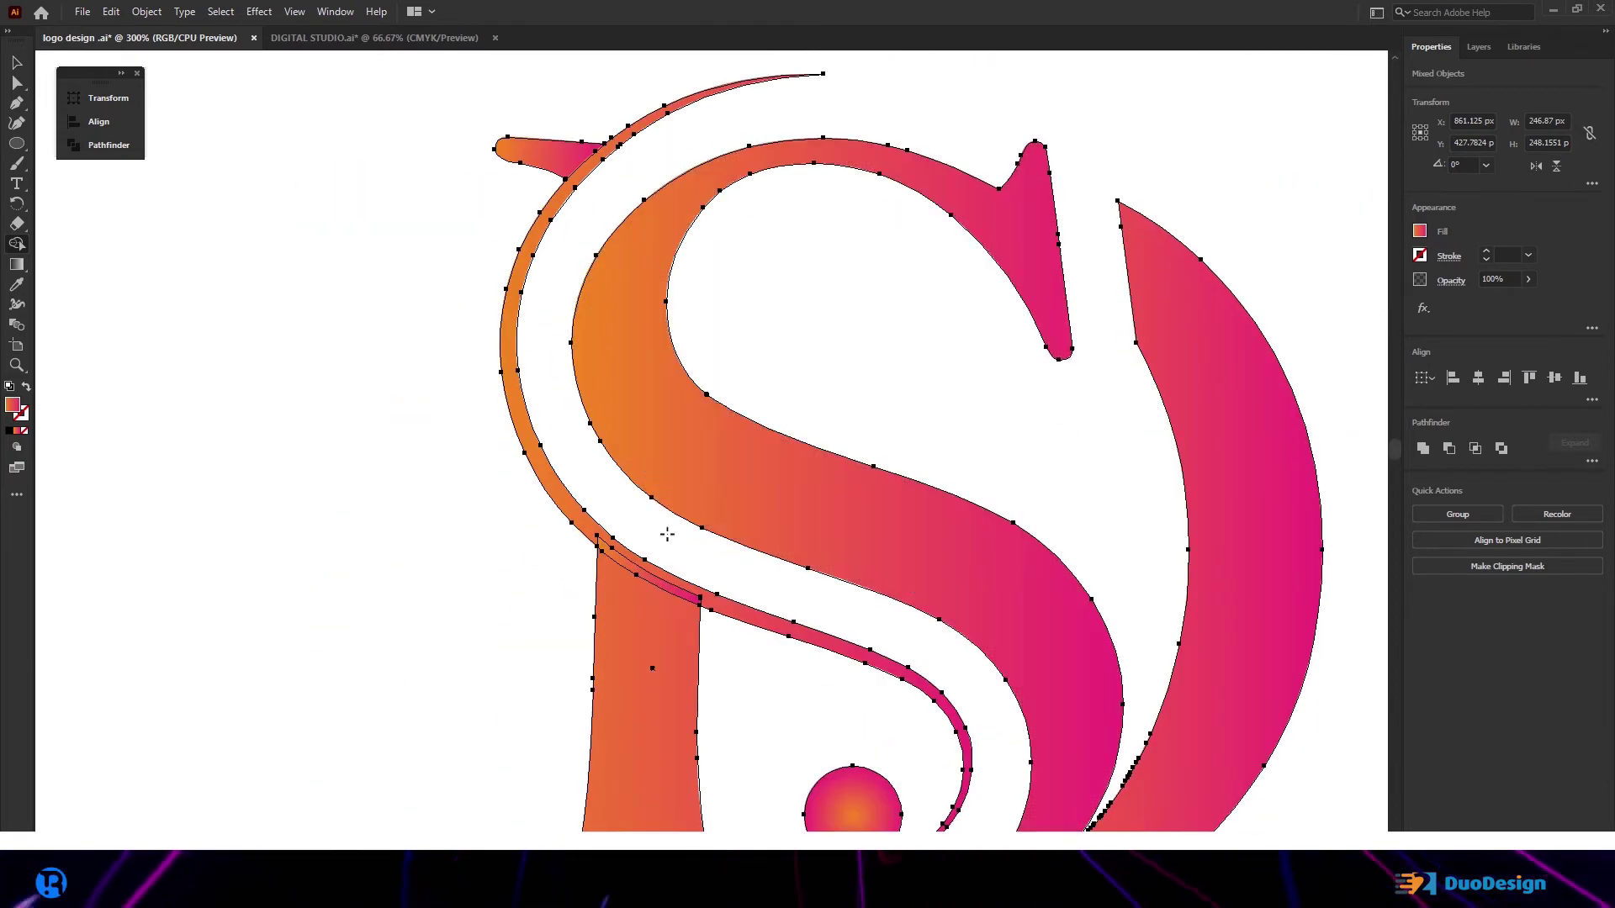
{"action": "scroll", "coordinate": [668, 572], "scroll_direction": "up", "scroll_amount": 4}
{"action": "left_click", "coordinate": [711, 620]}
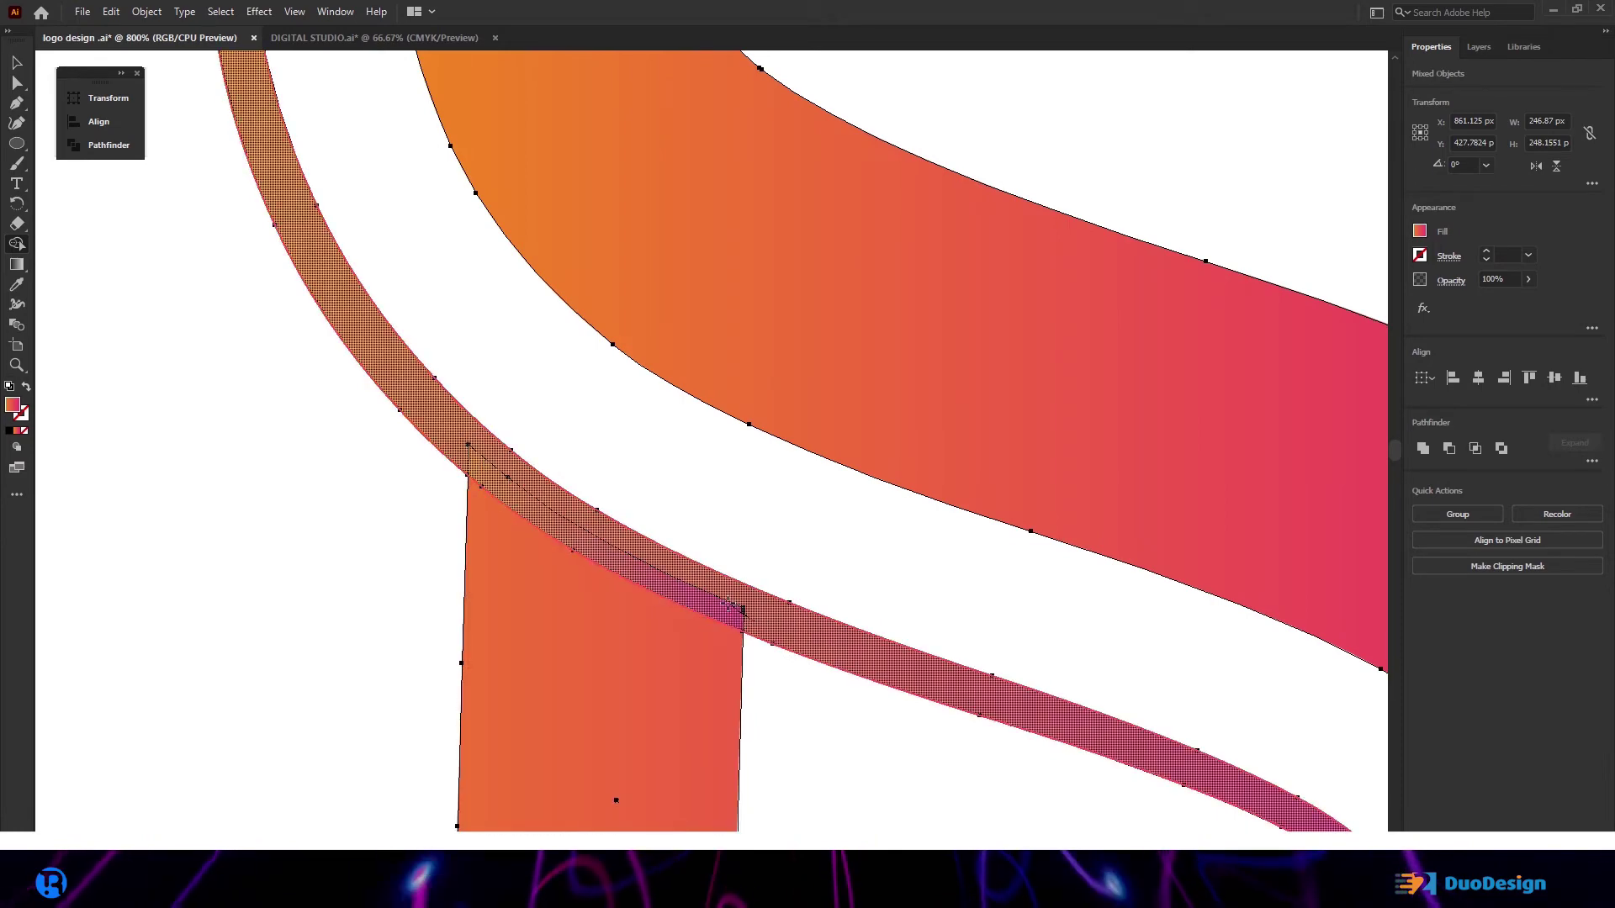
{"action": "scroll", "coordinate": [650, 505], "scroll_direction": "down", "scroll_amount": 4}
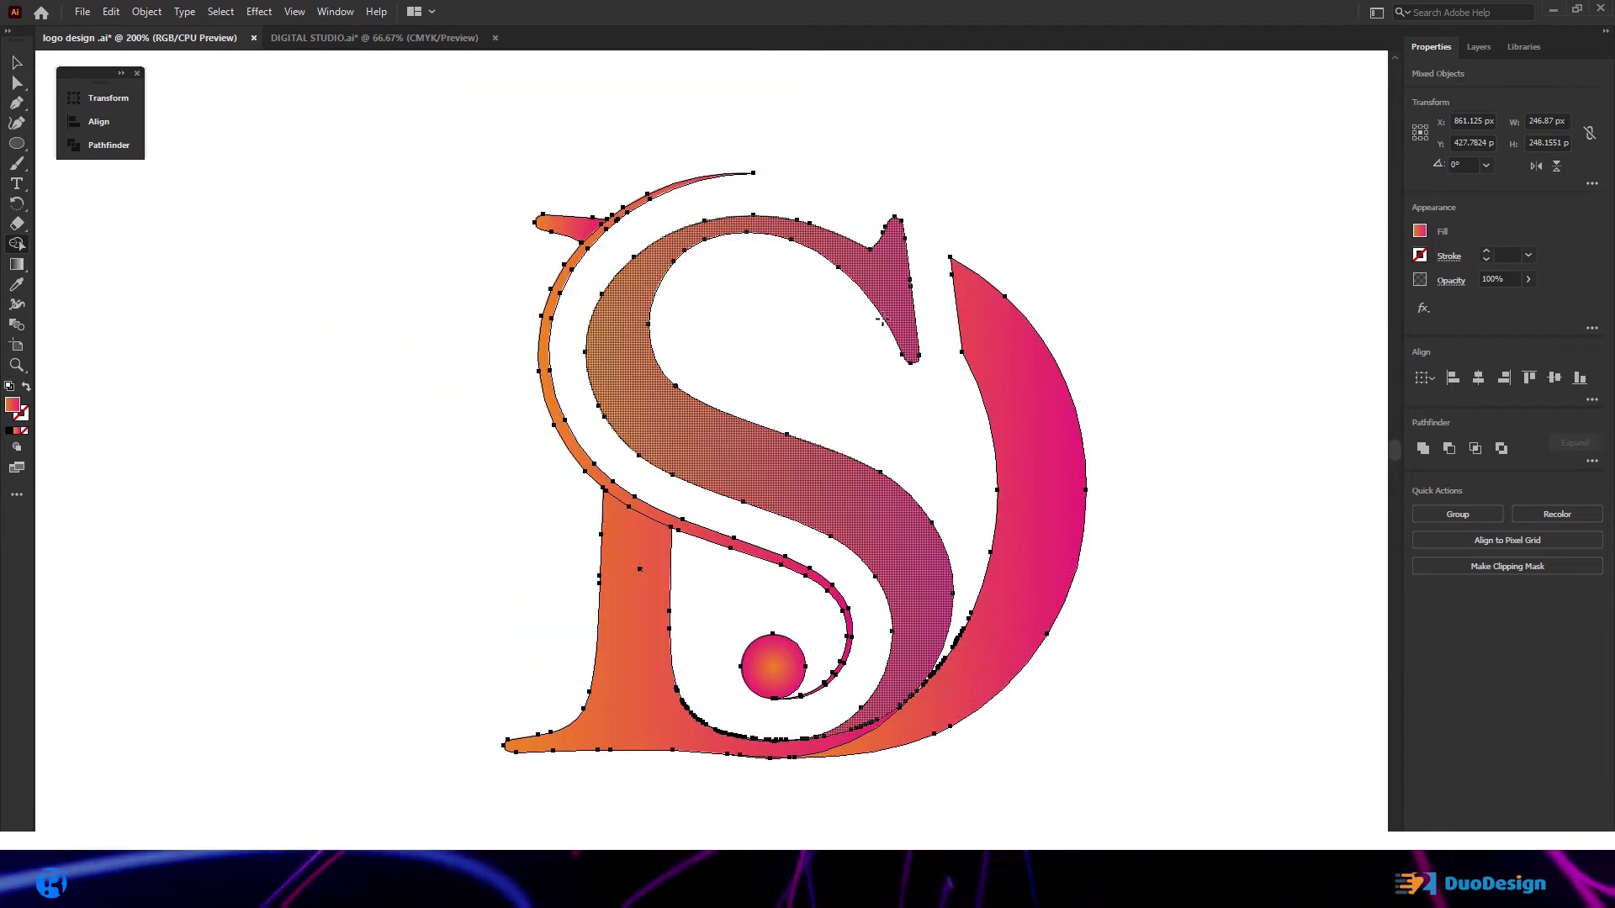
{"action": "key", "text": "v"}
{"action": "left_click", "coordinate": [1157, 649]}
{"action": "scroll", "coordinate": [1153, 639], "scroll_direction": "down", "scroll_amount": 3}
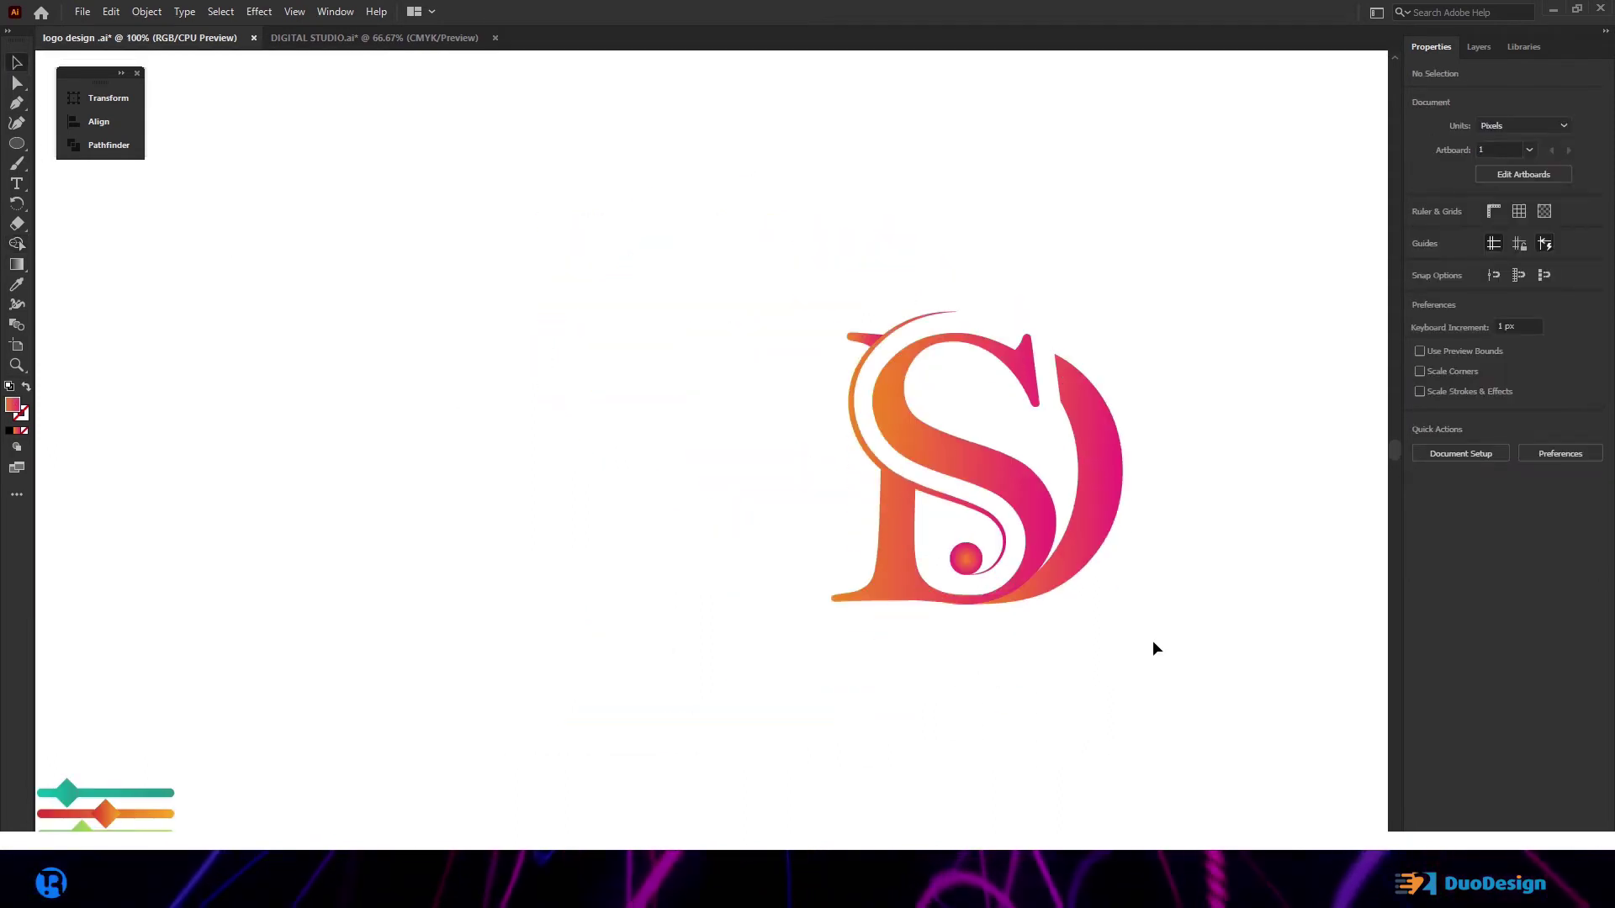
Step: Redirect the linear gradient on the D's bowl so it runs from orange at its upper tip to pink at its lower end
{"action": "left_click", "coordinate": [1123, 454]}
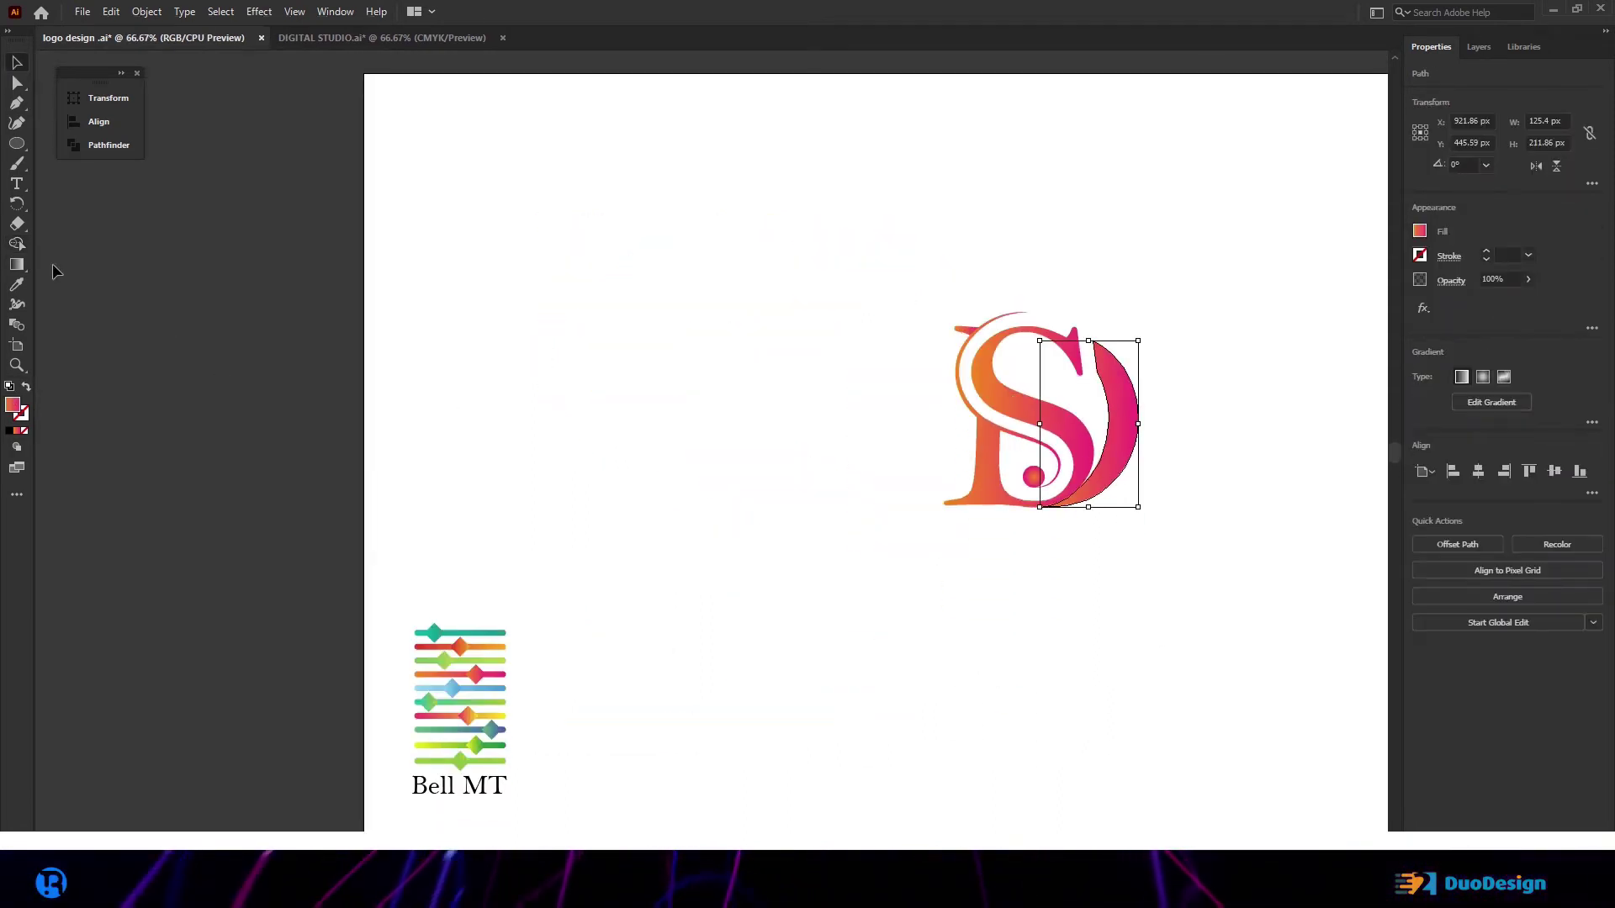
{"action": "key", "text": "g"}
{"action": "scroll", "coordinate": [1157, 471], "scroll_direction": "up", "scroll_amount": 1}
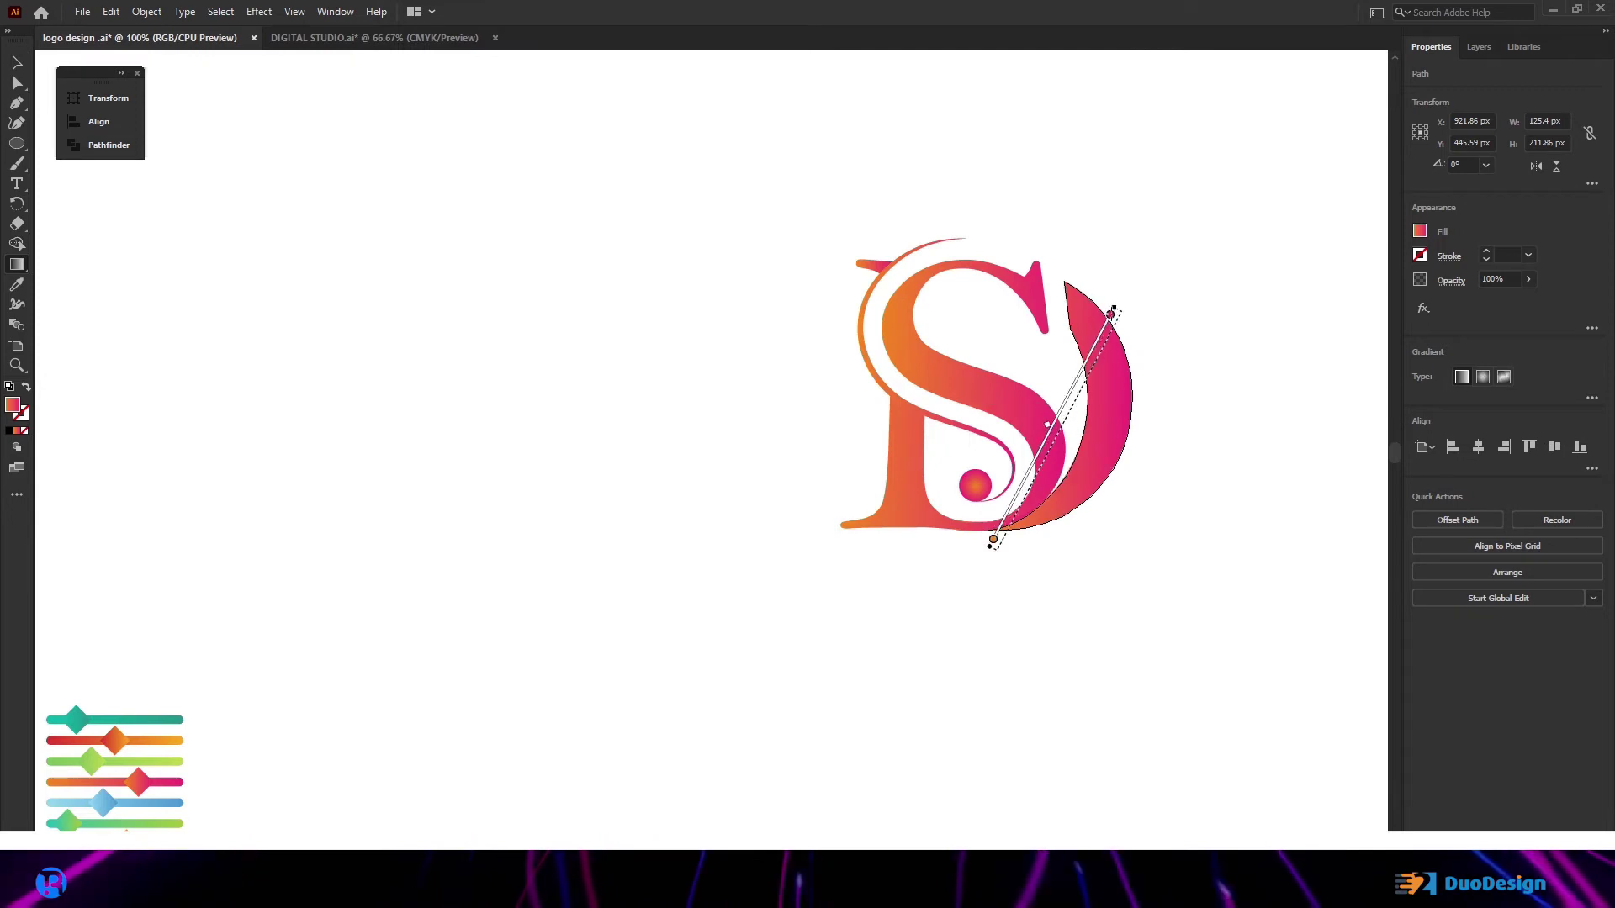
{"action": "left_click_drag", "start_coordinate": [1111, 314], "coordinate": [997, 548]}
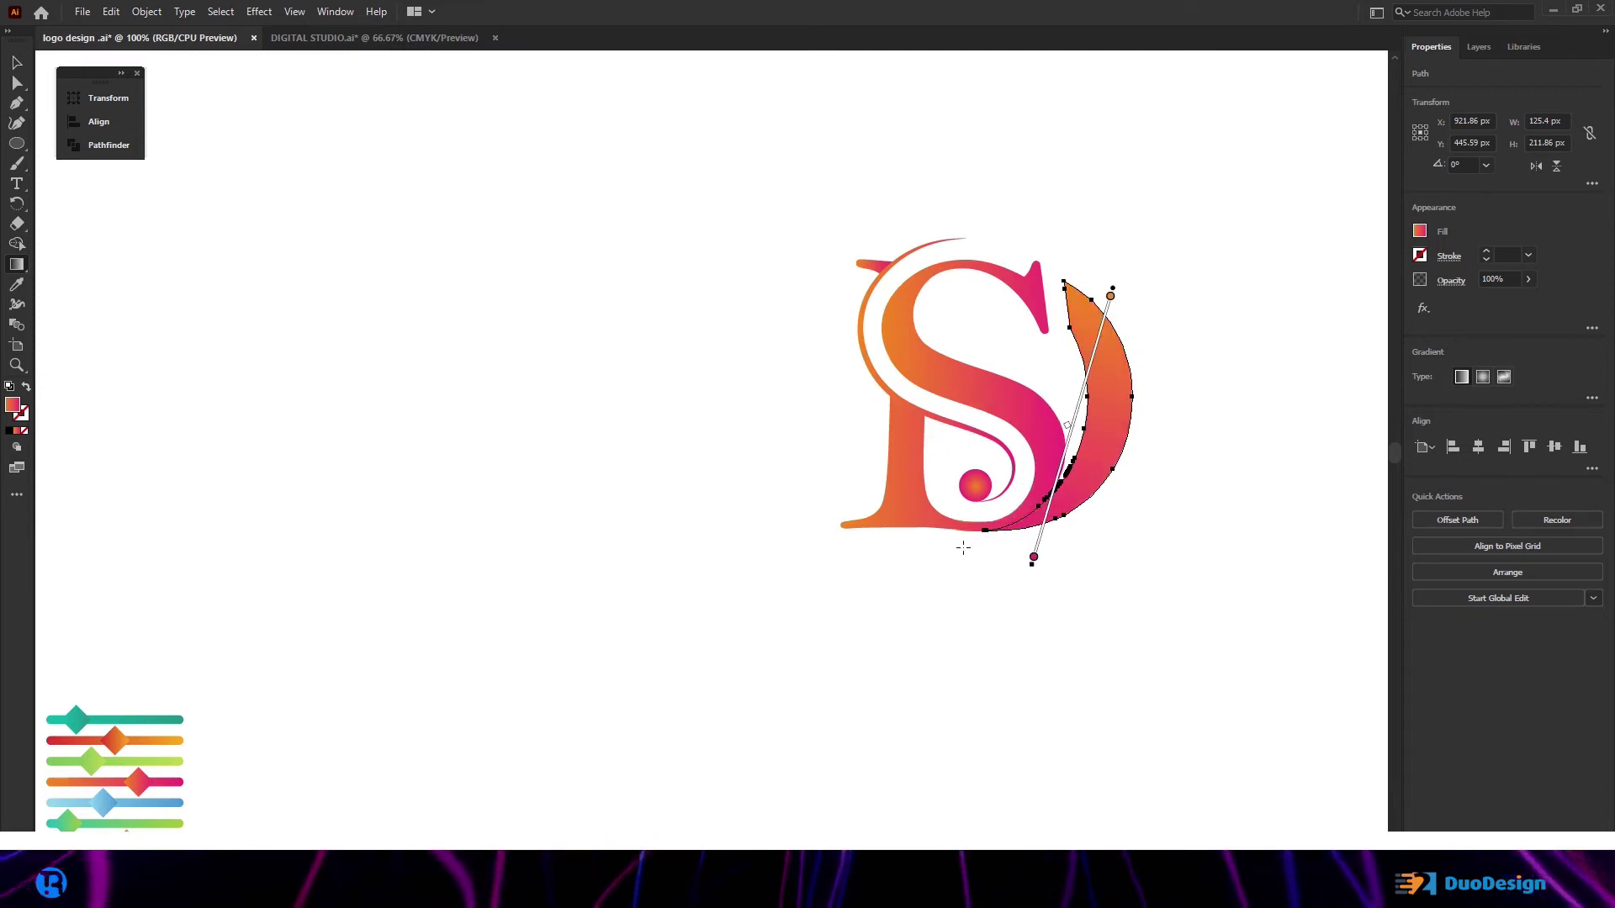
{"action": "left_click", "coordinate": [956, 620], "text": "ctrl"}
Step: Redirect the gradient on the D's stem and base from orange at the lower serif to pink where it meets the bowl
{"action": "left_click", "coordinate": [937, 523], "text": "ctrl"}
{"action": "left_click_drag", "start_coordinate": [1060, 498], "coordinate": [876, 559]}
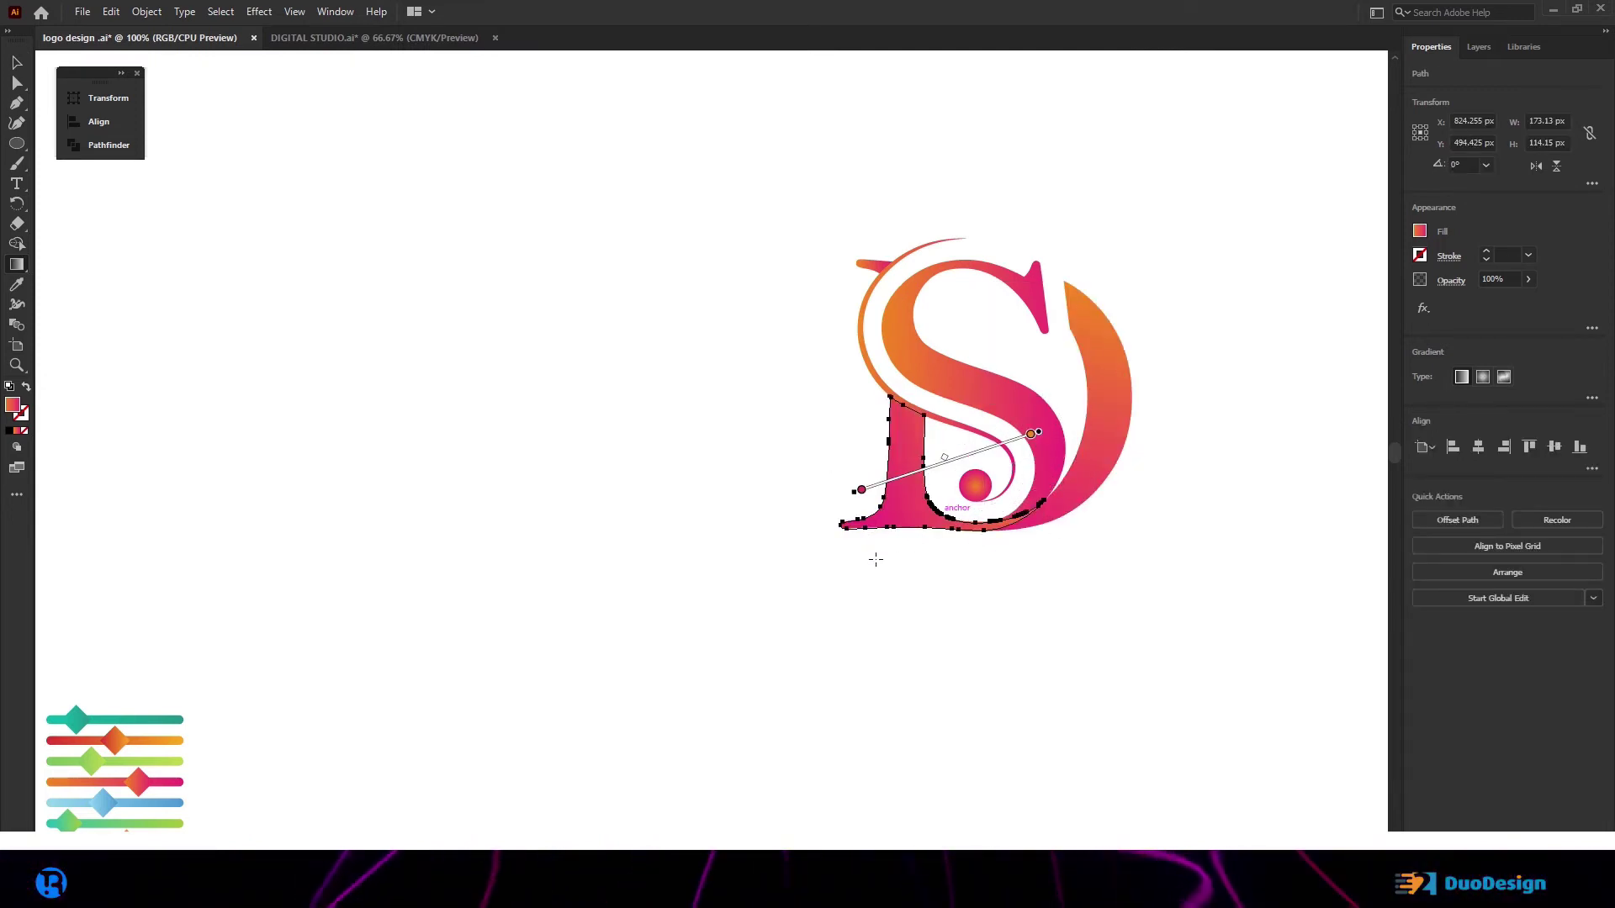
{"action": "left_click_drag", "start_coordinate": [1076, 468], "coordinate": [1079, 465]}
{"action": "left_click", "coordinate": [1060, 578], "text": "ctrl"}
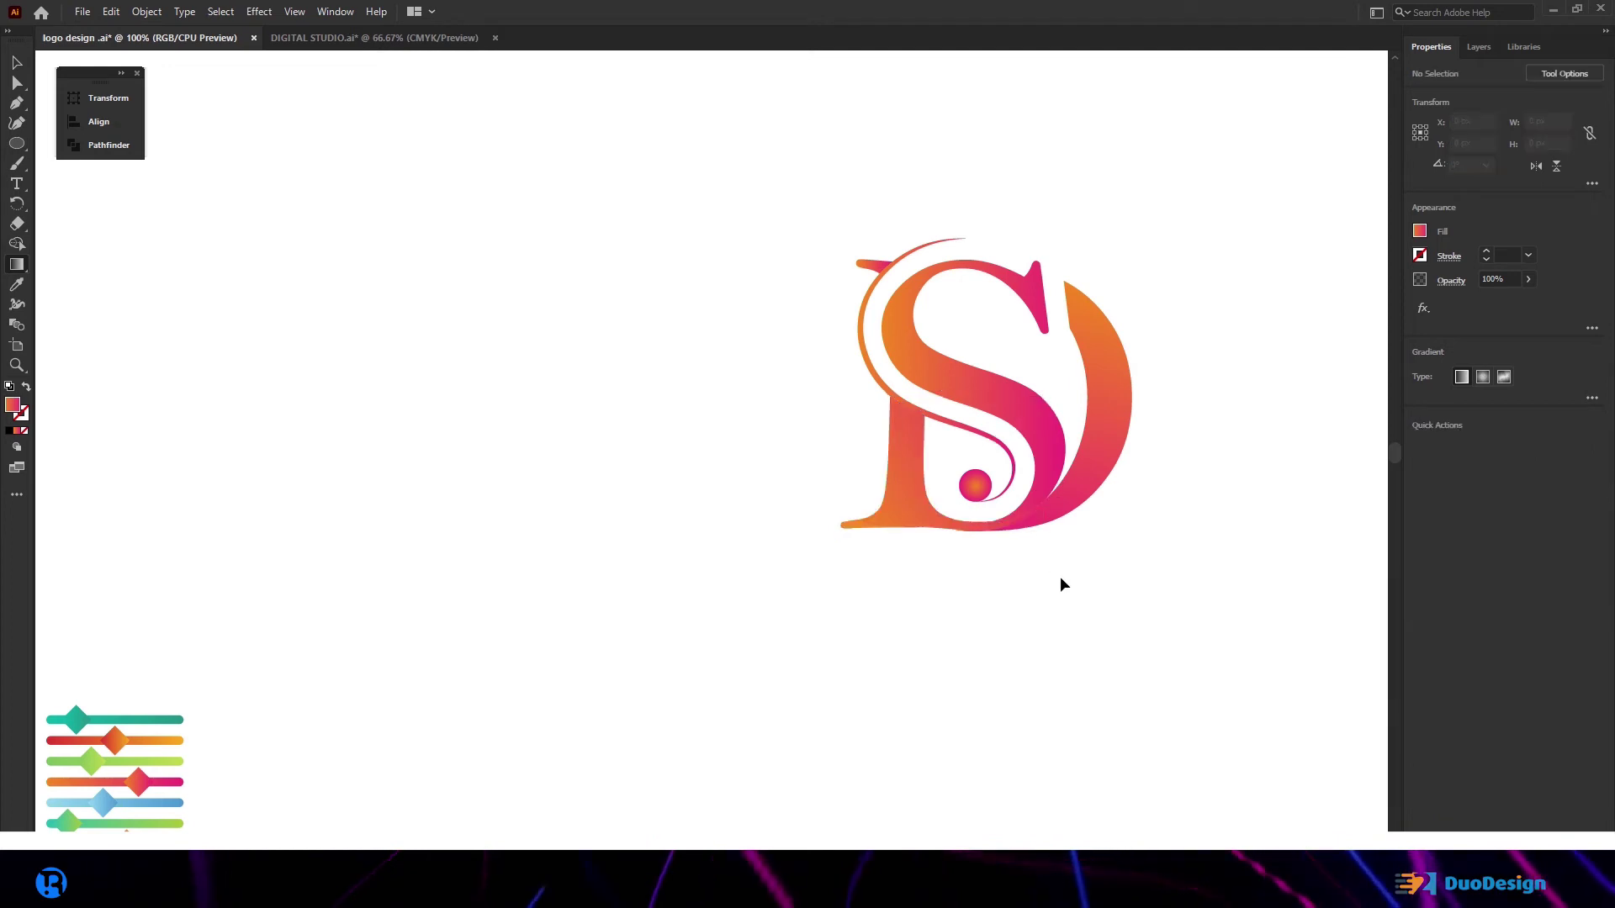
{"action": "left_click", "coordinate": [947, 527]}
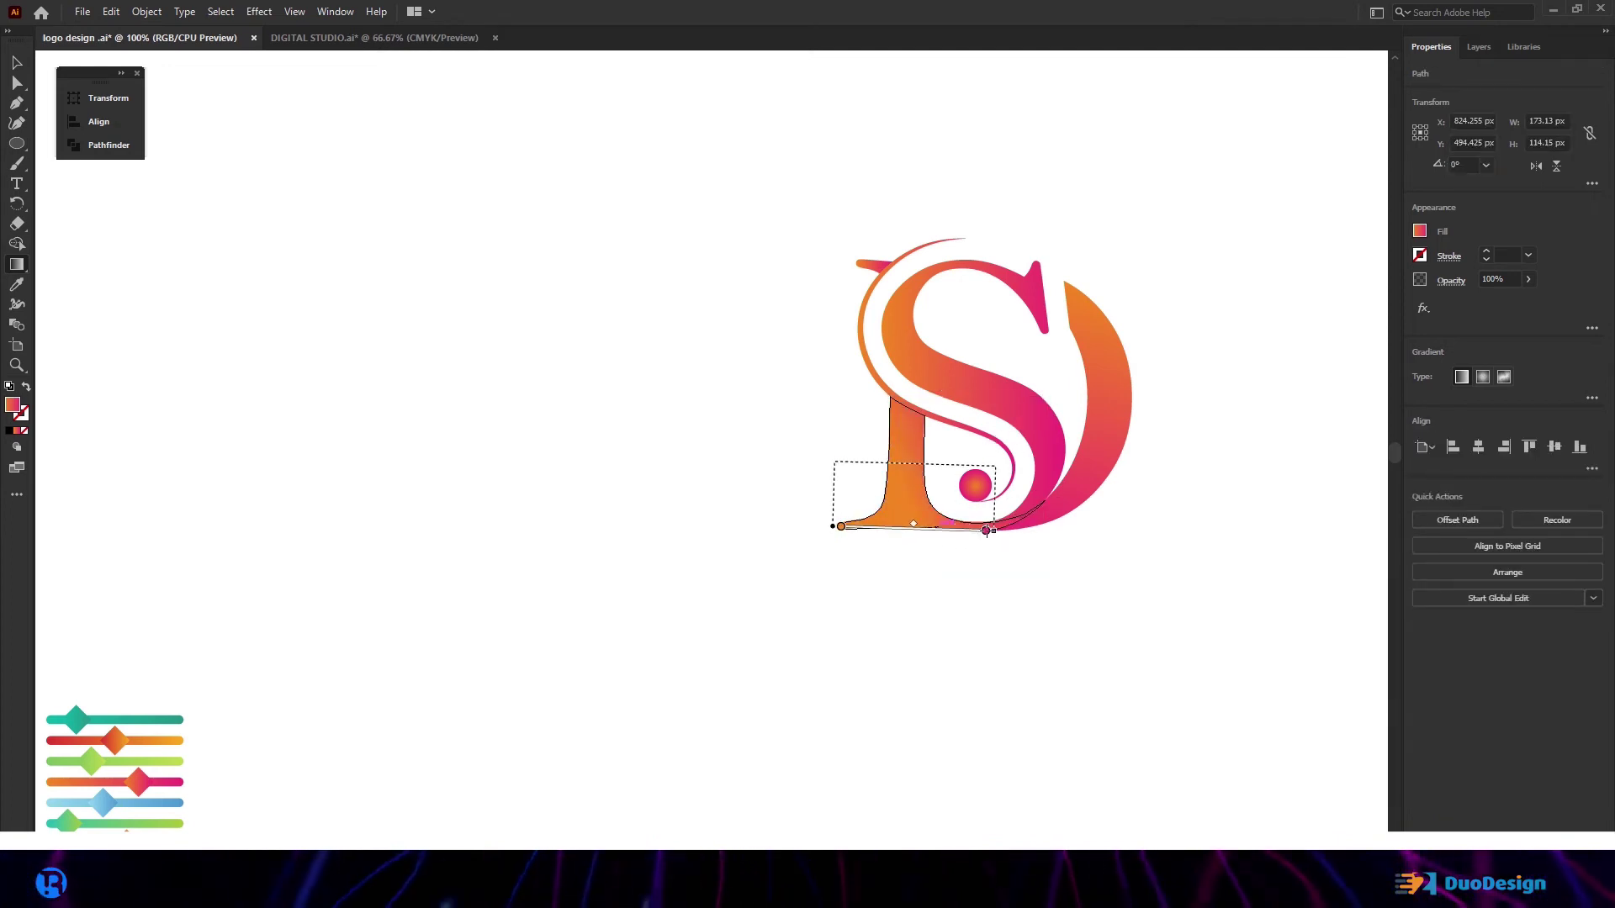
{"action": "left_click_drag", "start_coordinate": [987, 531], "coordinate": [987, 531]}
{"action": "left_click", "coordinate": [967, 577], "text": "ctrl"}
Step: Redirect the S's gradient diagonally from orange at the upper left of the letter to pink at its lower right end
{"action": "left_click", "coordinate": [1034, 446], "text": "ctrl"}
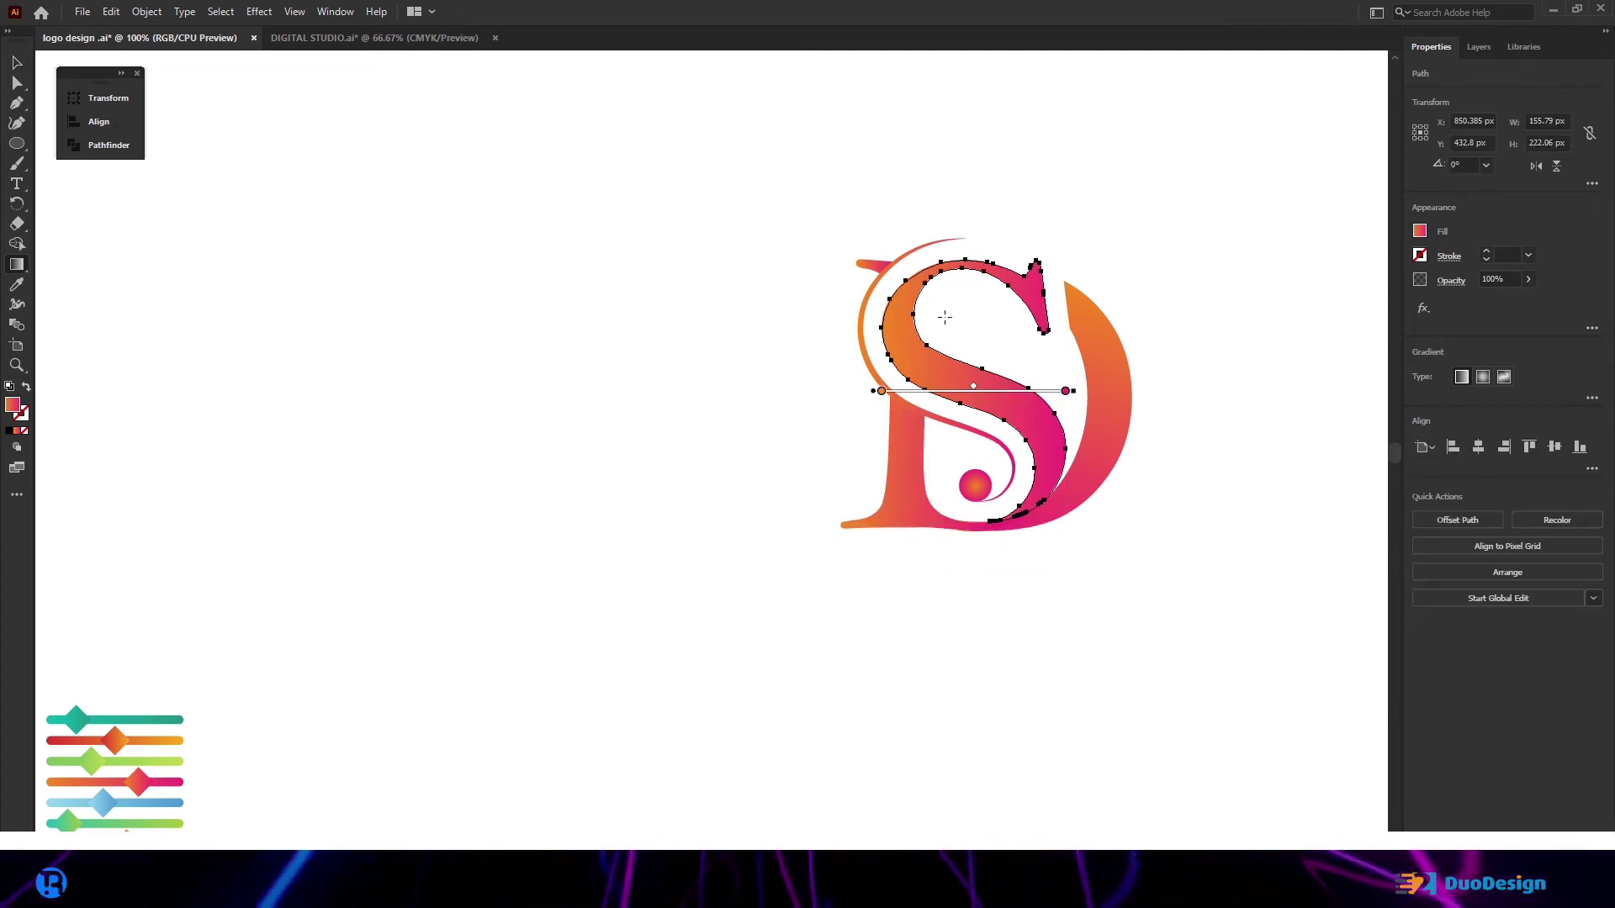
{"action": "left_click_drag", "start_coordinate": [953, 291], "coordinate": [1053, 456]}
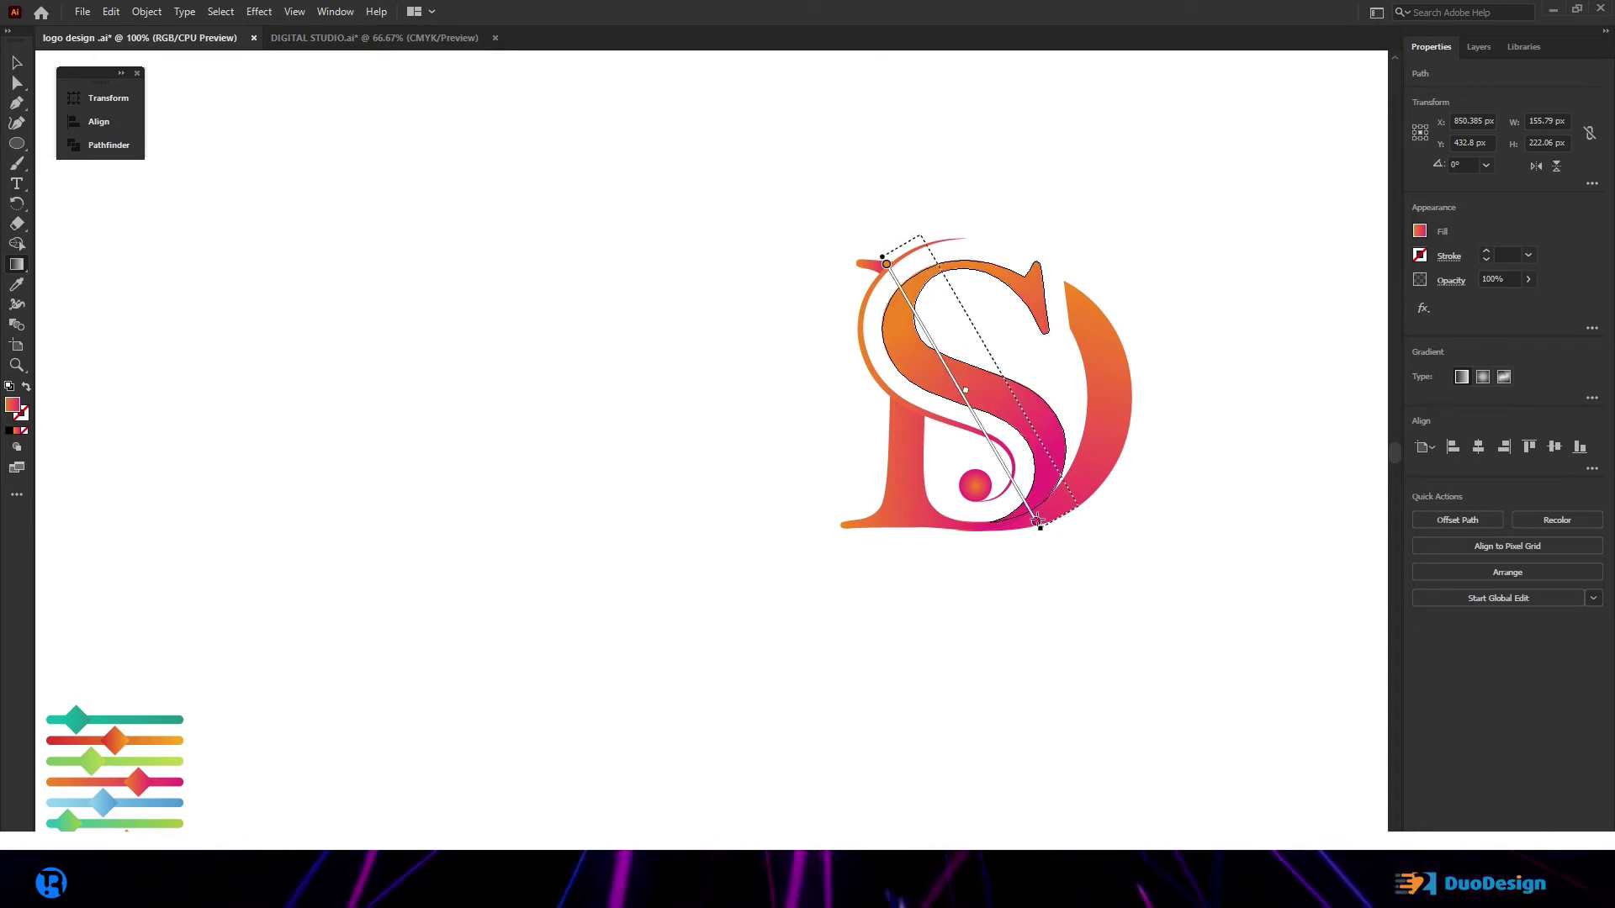
{"action": "left_click", "coordinate": [1006, 584]}
Step: Reverse the gradient on the D's upper-left serif so it runs from pink at the outer tip to orange beside the thin curve
{"action": "left_click", "coordinate": [873, 268]}
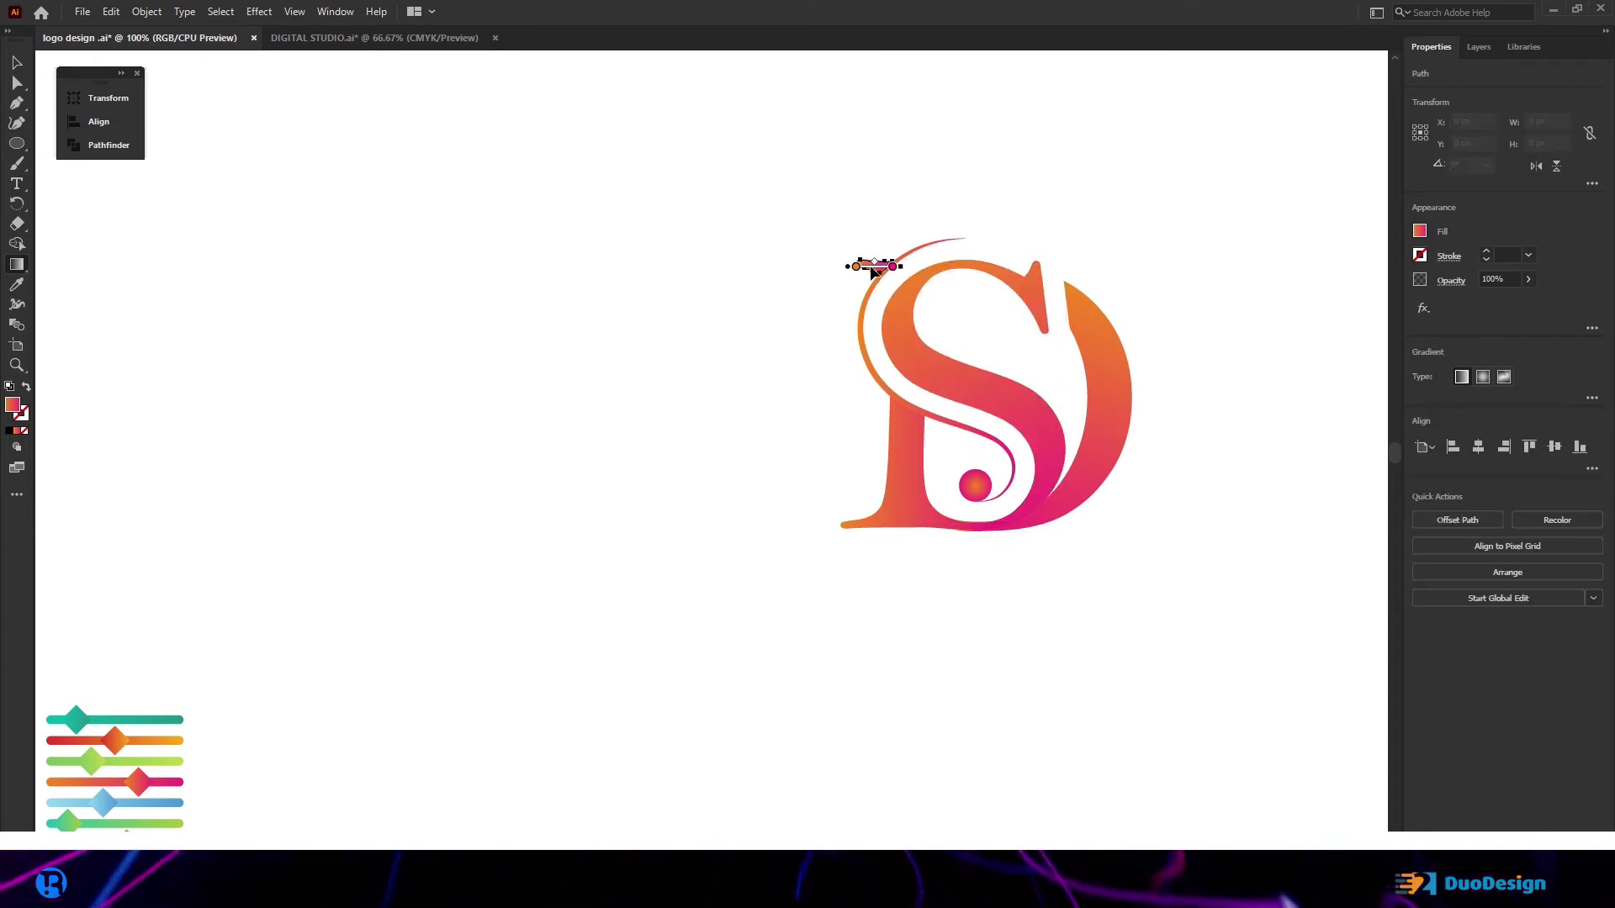
{"action": "scroll", "coordinate": [887, 328], "scroll_direction": "up", "scroll_amount": 2}
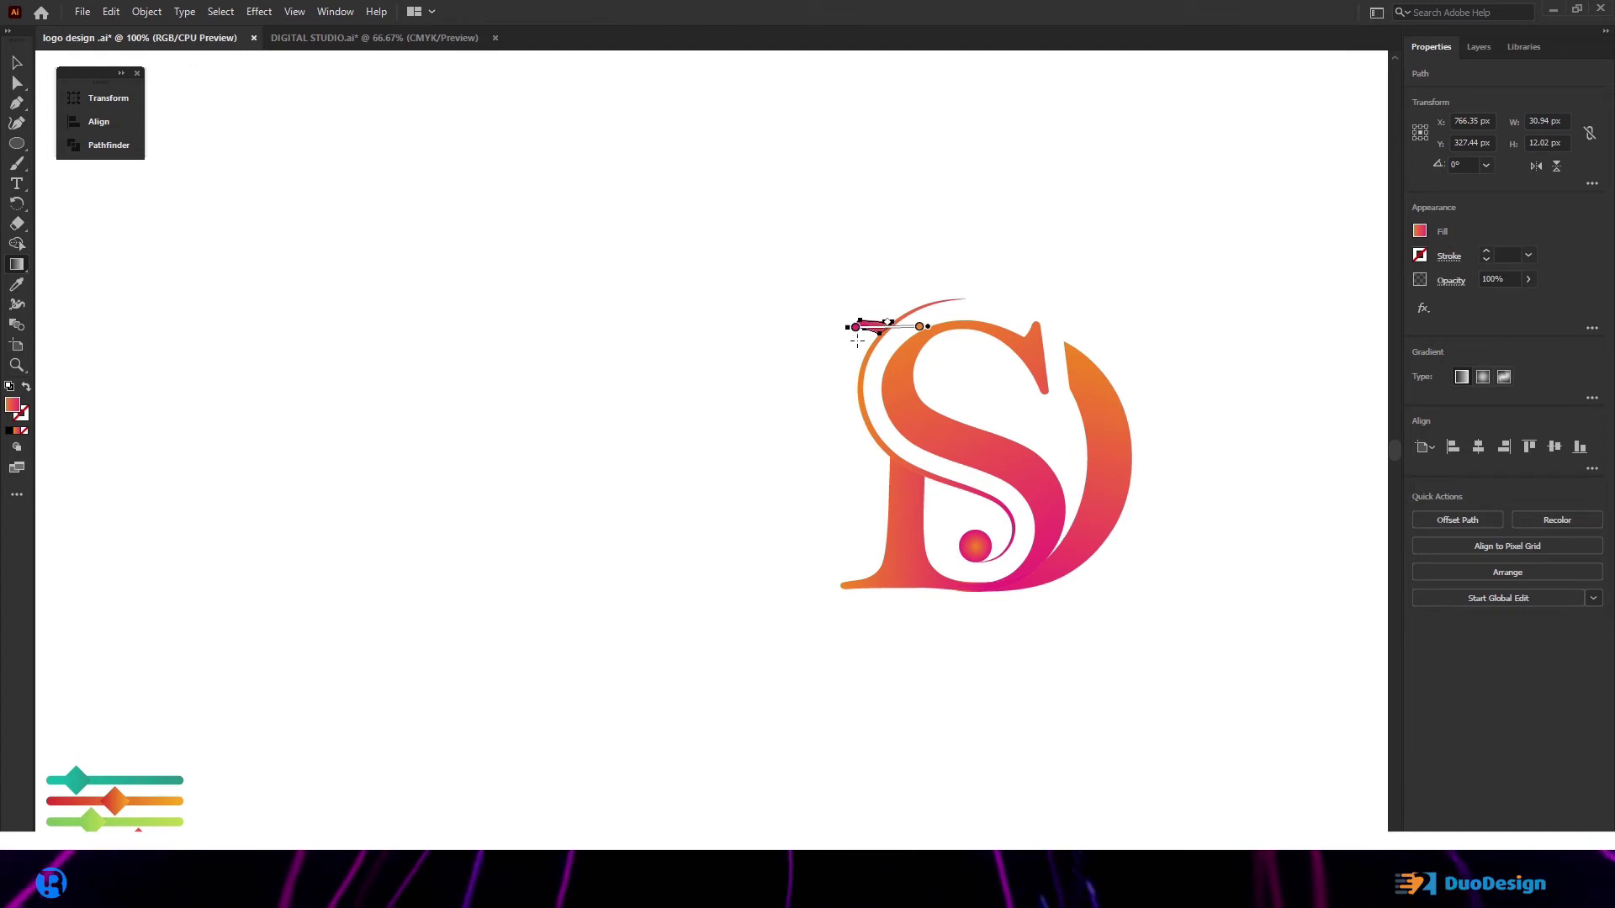
{"action": "scroll", "coordinate": [857, 339], "scroll_direction": "up", "scroll_amount": 3}
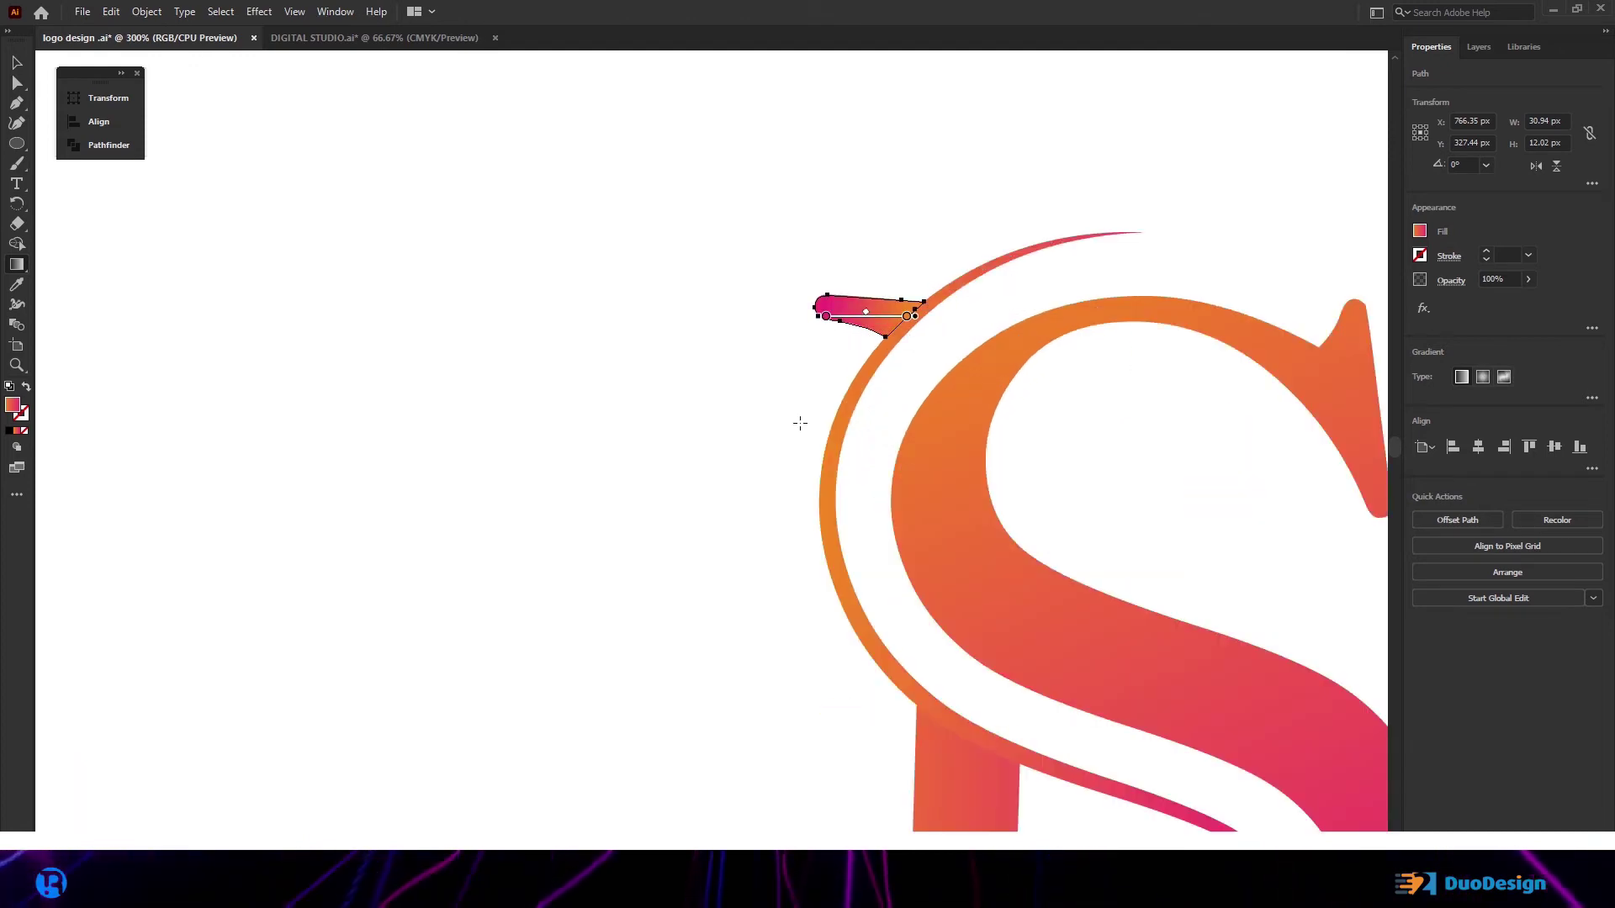
{"action": "left_click", "coordinate": [769, 412]}
{"action": "scroll", "coordinate": [769, 412], "scroll_direction": "down", "scroll_amount": 3}
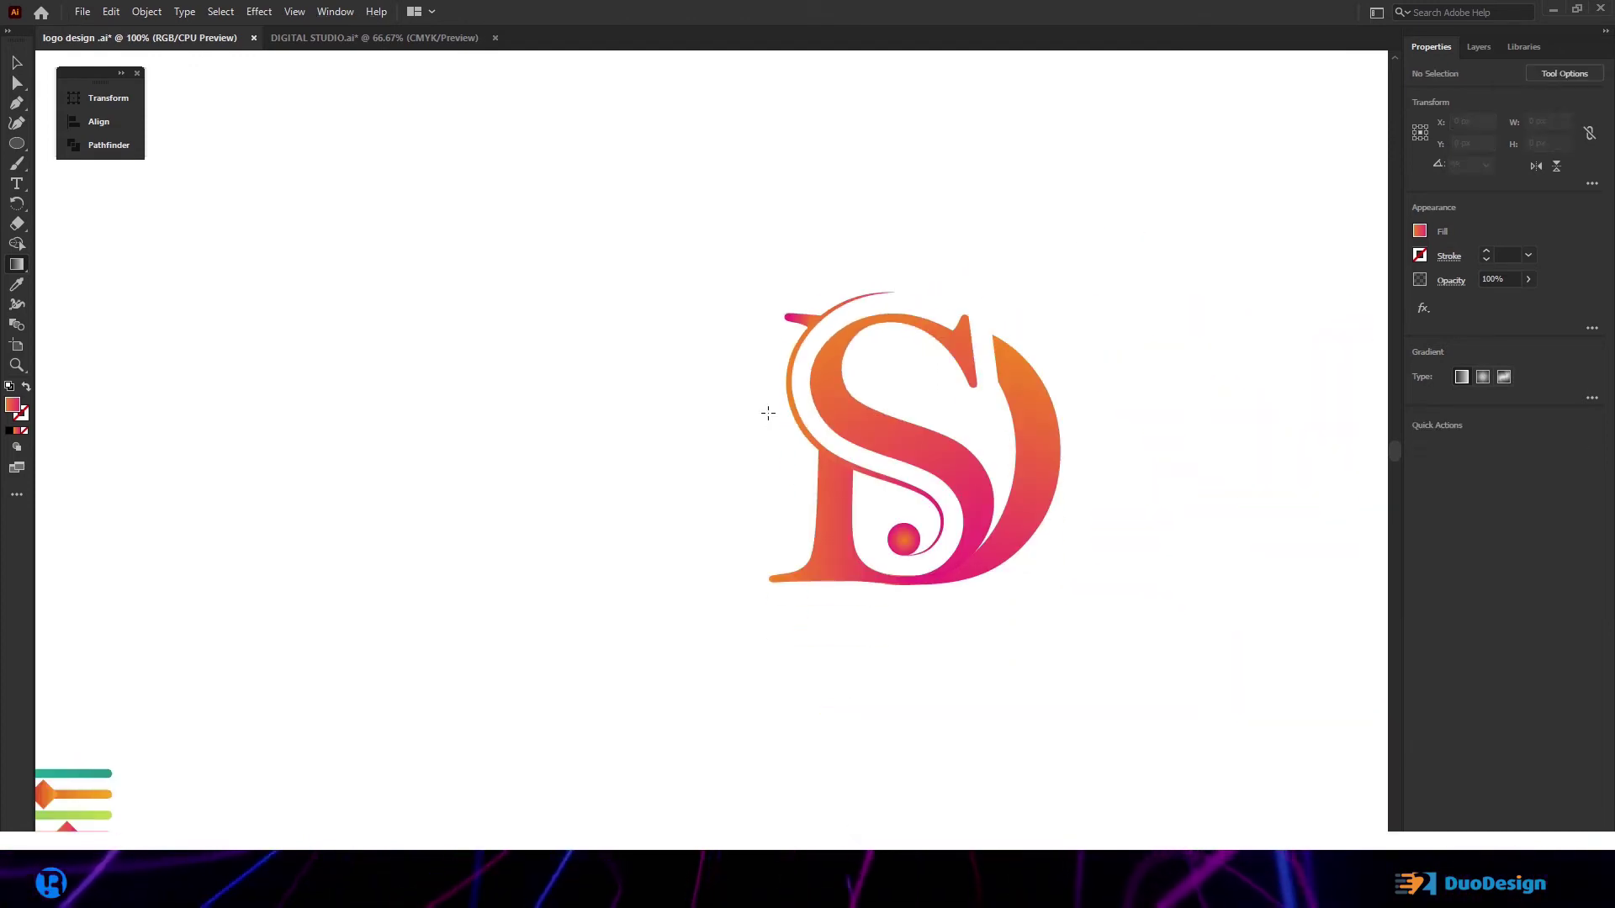
Step: Select all parts of the gradient DS monogram and group them
{"action": "left_click", "coordinate": [24, 69]}
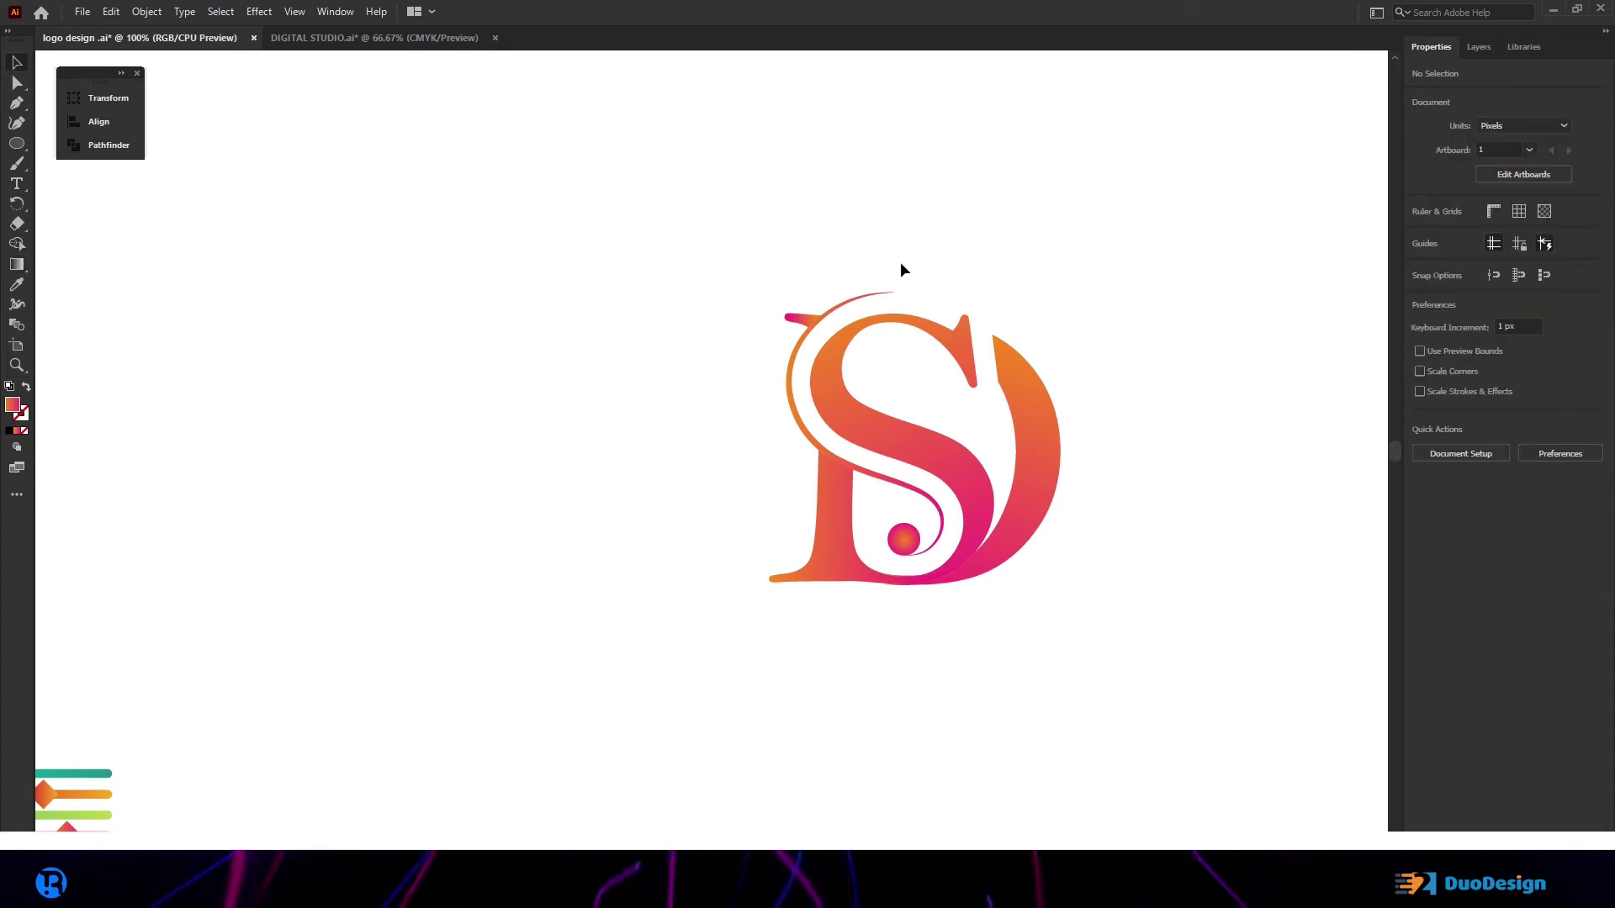
{"action": "scroll", "coordinate": [900, 261], "scroll_direction": "down", "scroll_amount": 2}
{"action": "scroll", "coordinate": [907, 274], "scroll_direction": "up", "scroll_amount": 1}
{"action": "left_click_drag", "start_coordinate": [824, 238], "coordinate": [850, 252]}
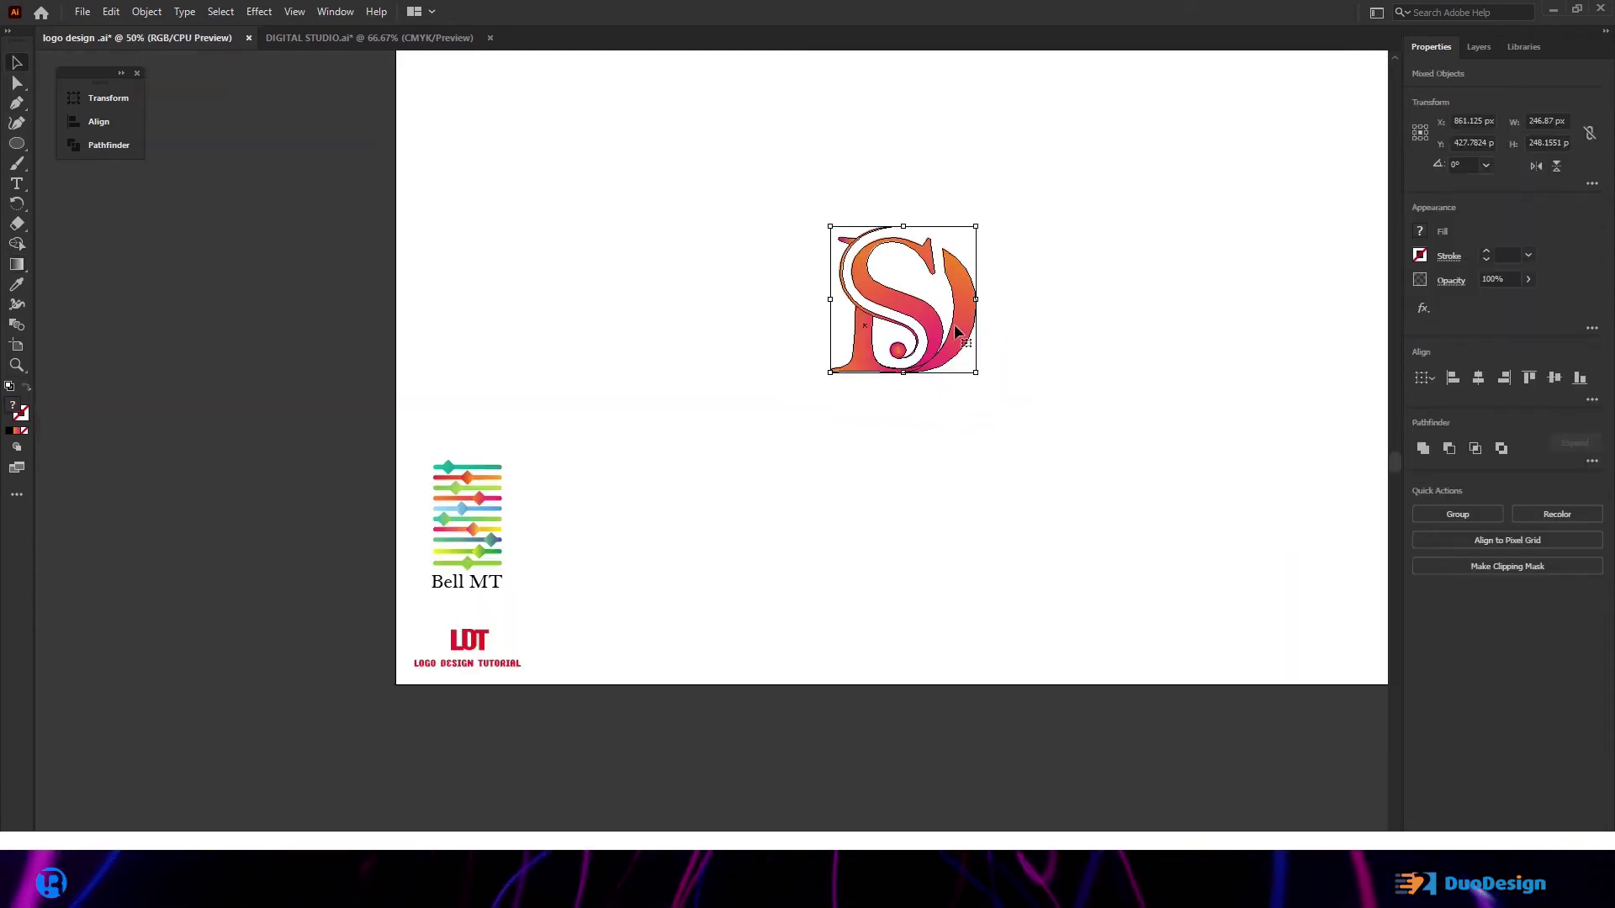
{"action": "right_click", "coordinate": [944, 303]}
{"action": "left_click", "coordinate": [976, 431]}
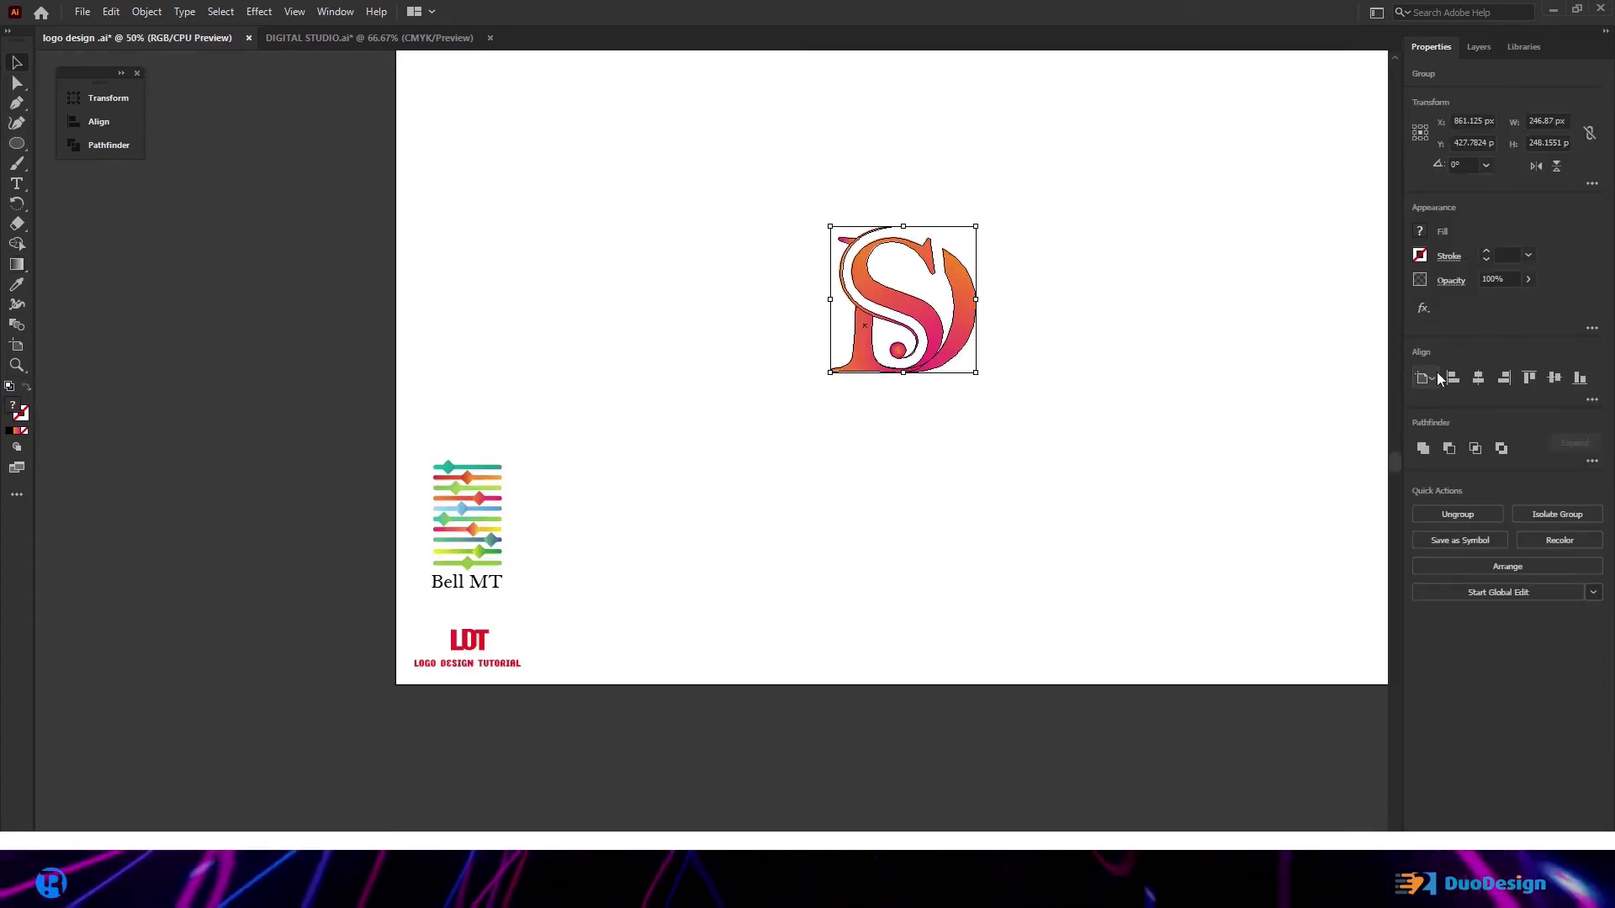
Step: Centre the grouped DS monogram horizontally and vertically on the artboard
{"action": "left_click", "coordinate": [1478, 378]}
{"action": "left_click", "coordinate": [1554, 378]}
{"action": "left_click", "coordinate": [1207, 478]}
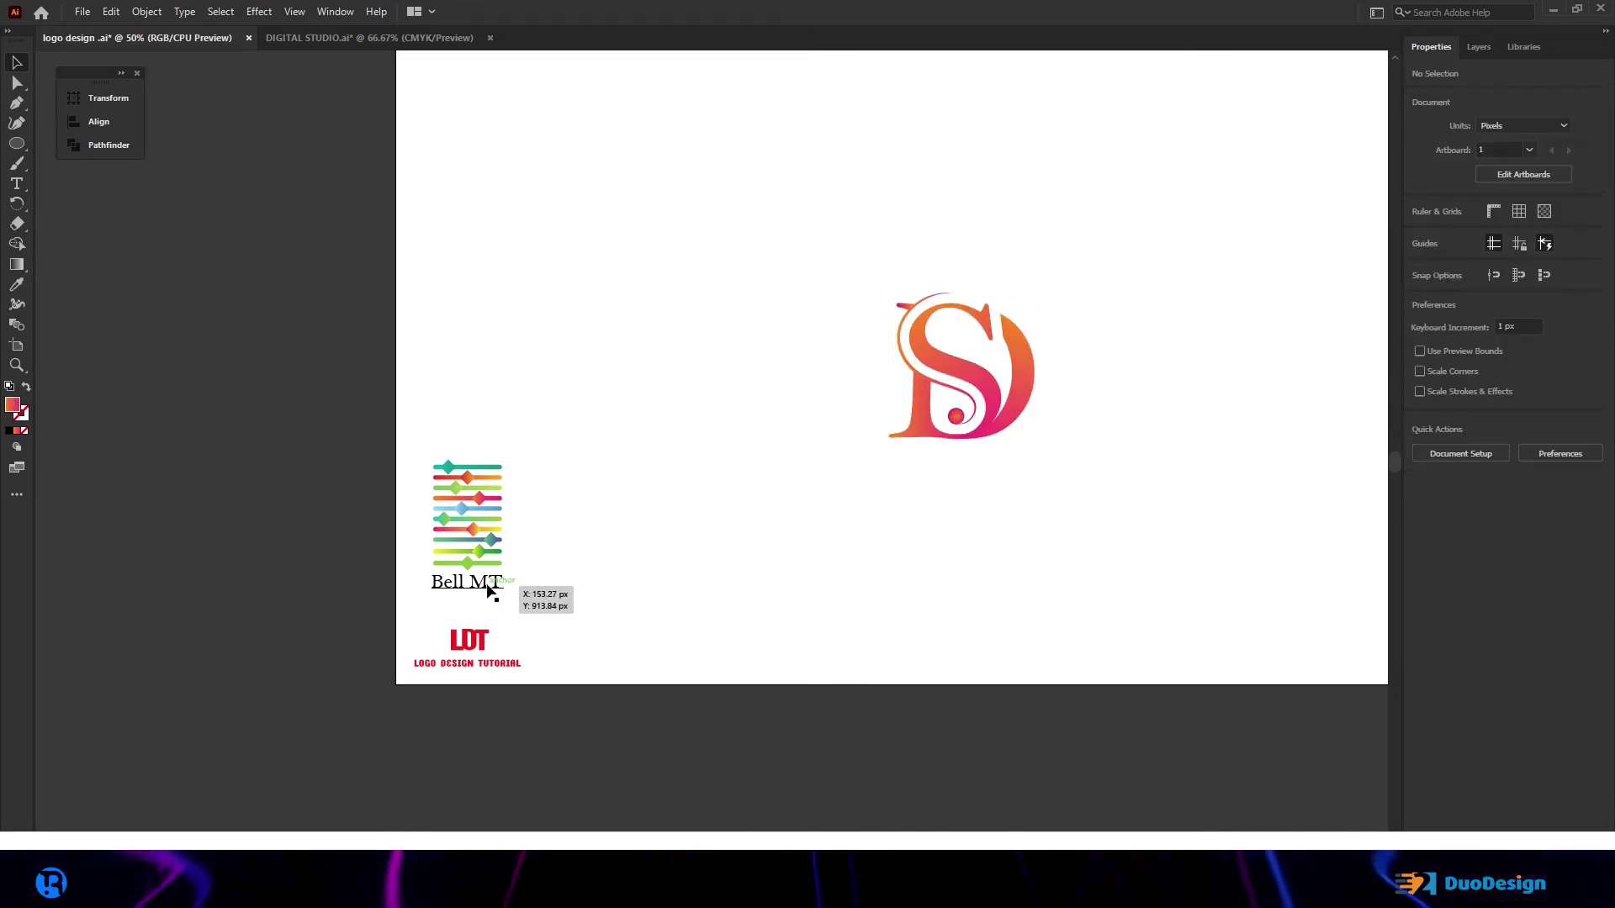
Step: Duplicate the Bell MT label beneath the monogram and change the copy's text to DIGITAL STUDIO
{"action": "left_click_drag", "start_coordinate": [487, 587], "coordinate": [966, 499], "text": "alt"}
{"action": "double_click", "coordinate": [957, 487]}
{"action": "key", "text": "ctrl+a"}
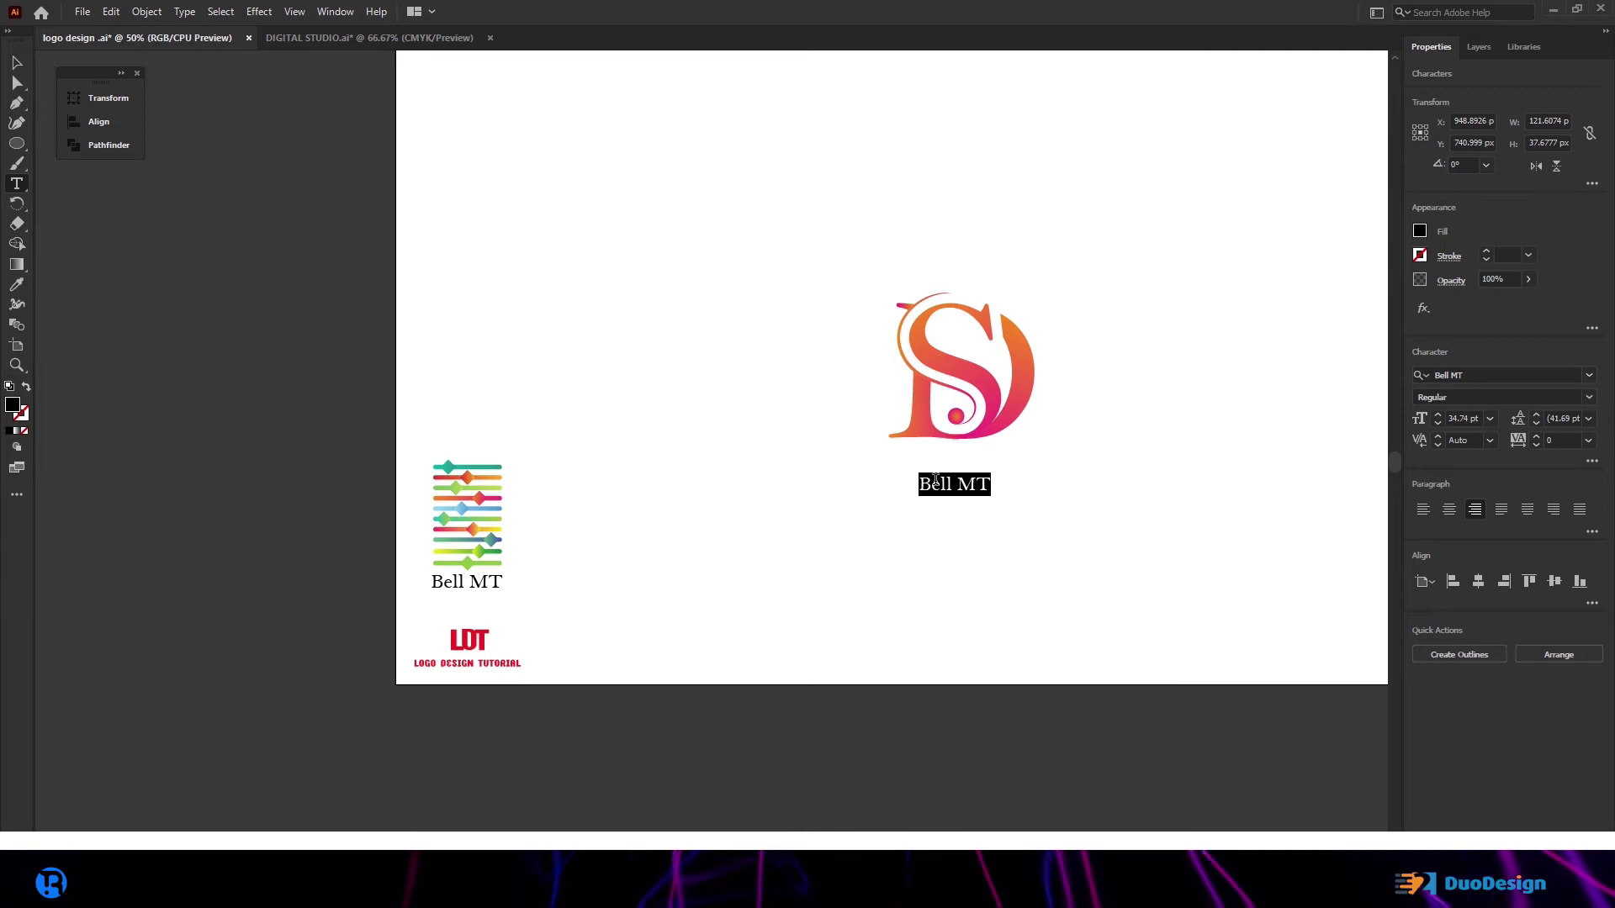
{"action": "type", "text": "DIGITAL STUDIO"}
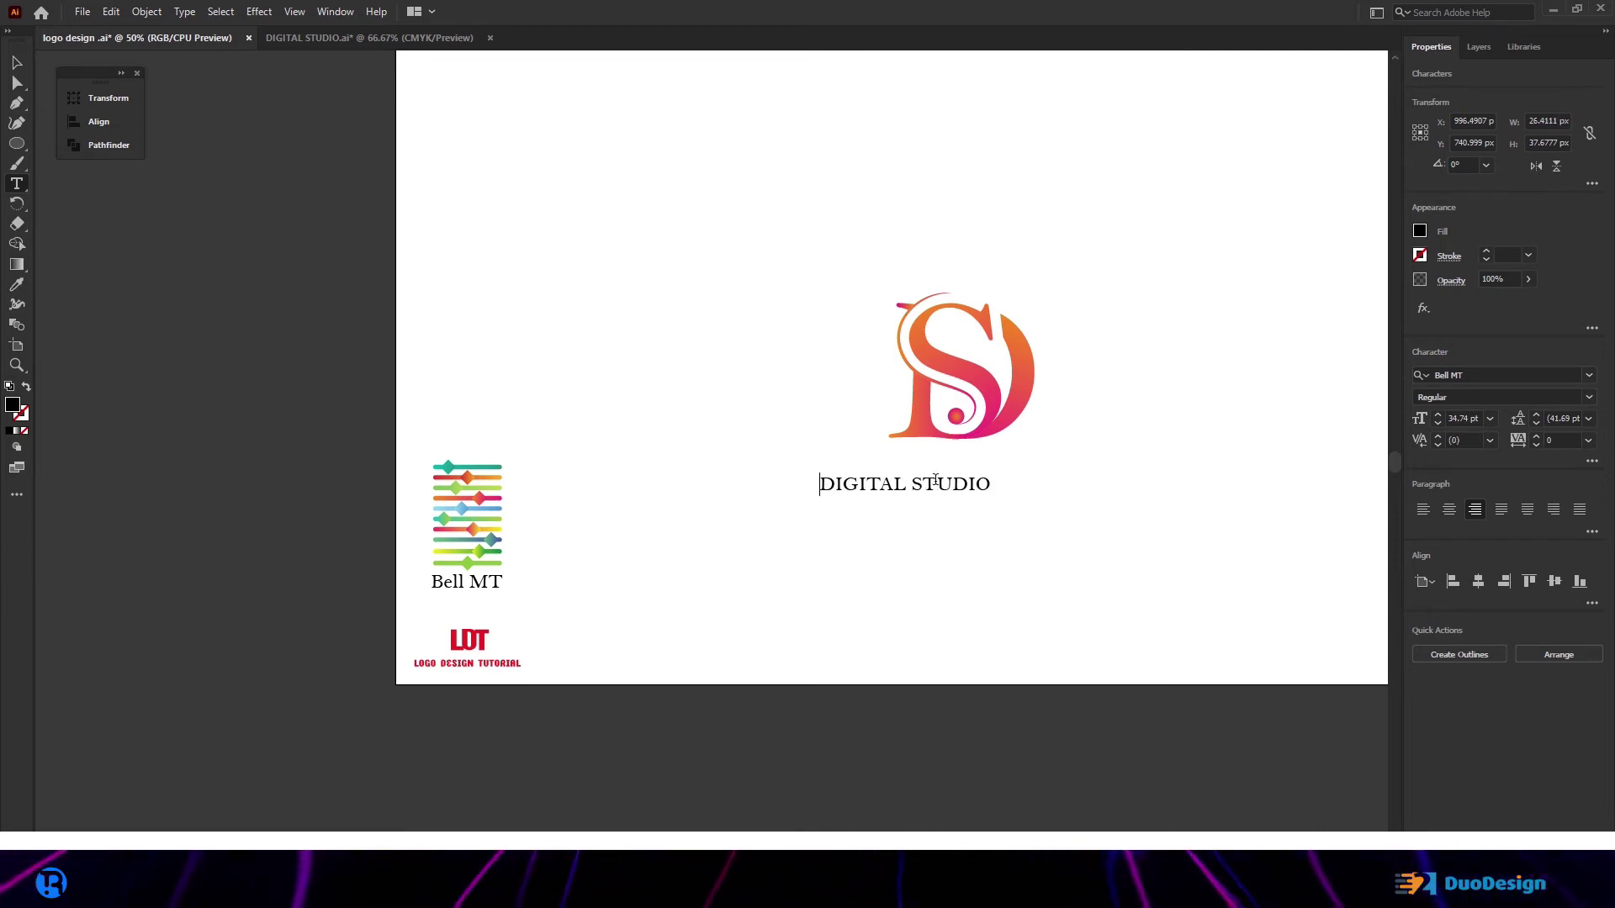
{"action": "key", "text": "Escape"}
Step: Enlarge the DIGITAL STUDIO text to about 46.5 pt and convert it to outlines
{"action": "scroll", "coordinate": [995, 499], "scroll_direction": "up", "scroll_amount": 2, "text": "alt"}
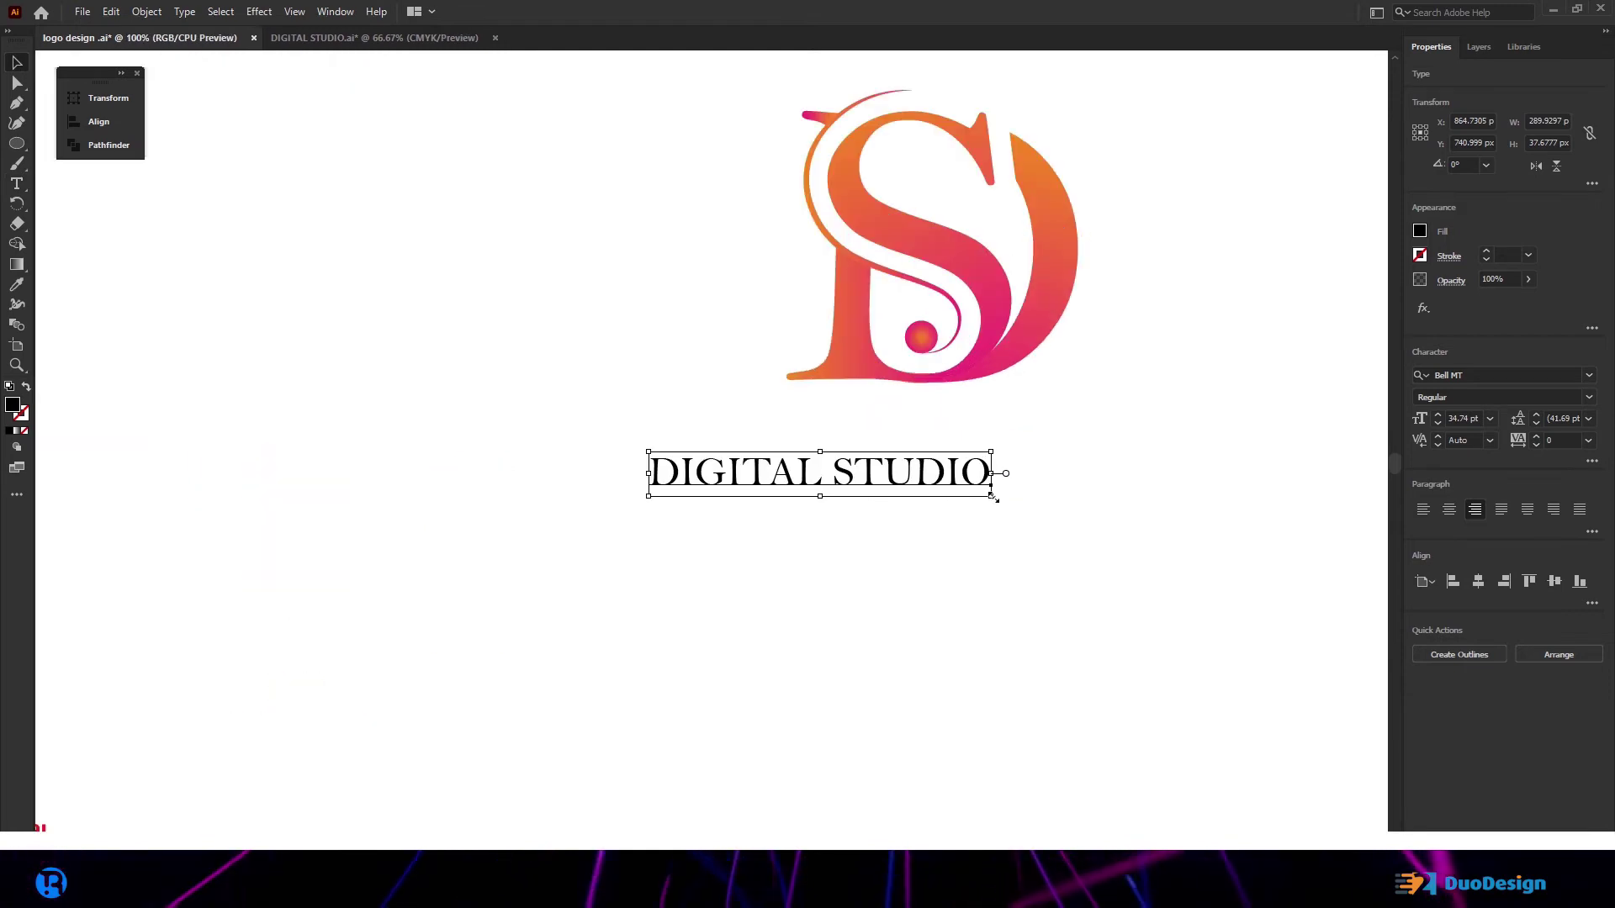
{"action": "left_click_drag", "start_coordinate": [995, 499], "coordinate": [1107, 510]}
{"action": "right_click", "coordinate": [1021, 483]}
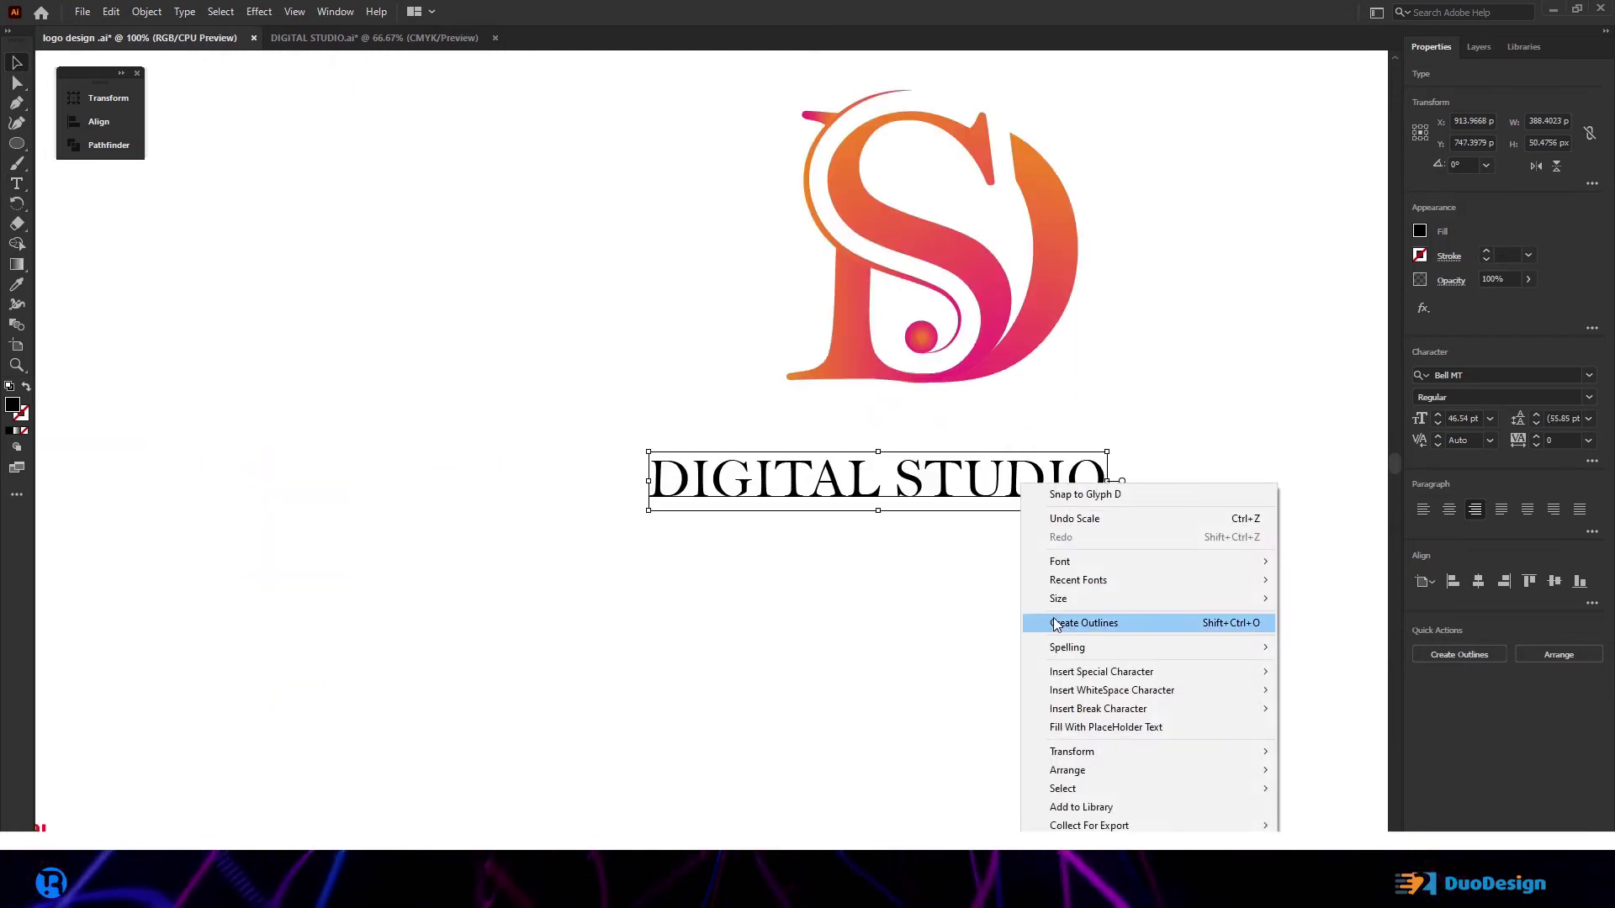
{"action": "left_click", "coordinate": [1008, 542]}
Step: Centre the outlined DIGITAL STUDIO wordmark horizontally on the artboard and move it up closer to the monogram
{"action": "scroll", "coordinate": [916, 338], "scroll_direction": "up", "scroll_amount": 1, "text": "alt"}
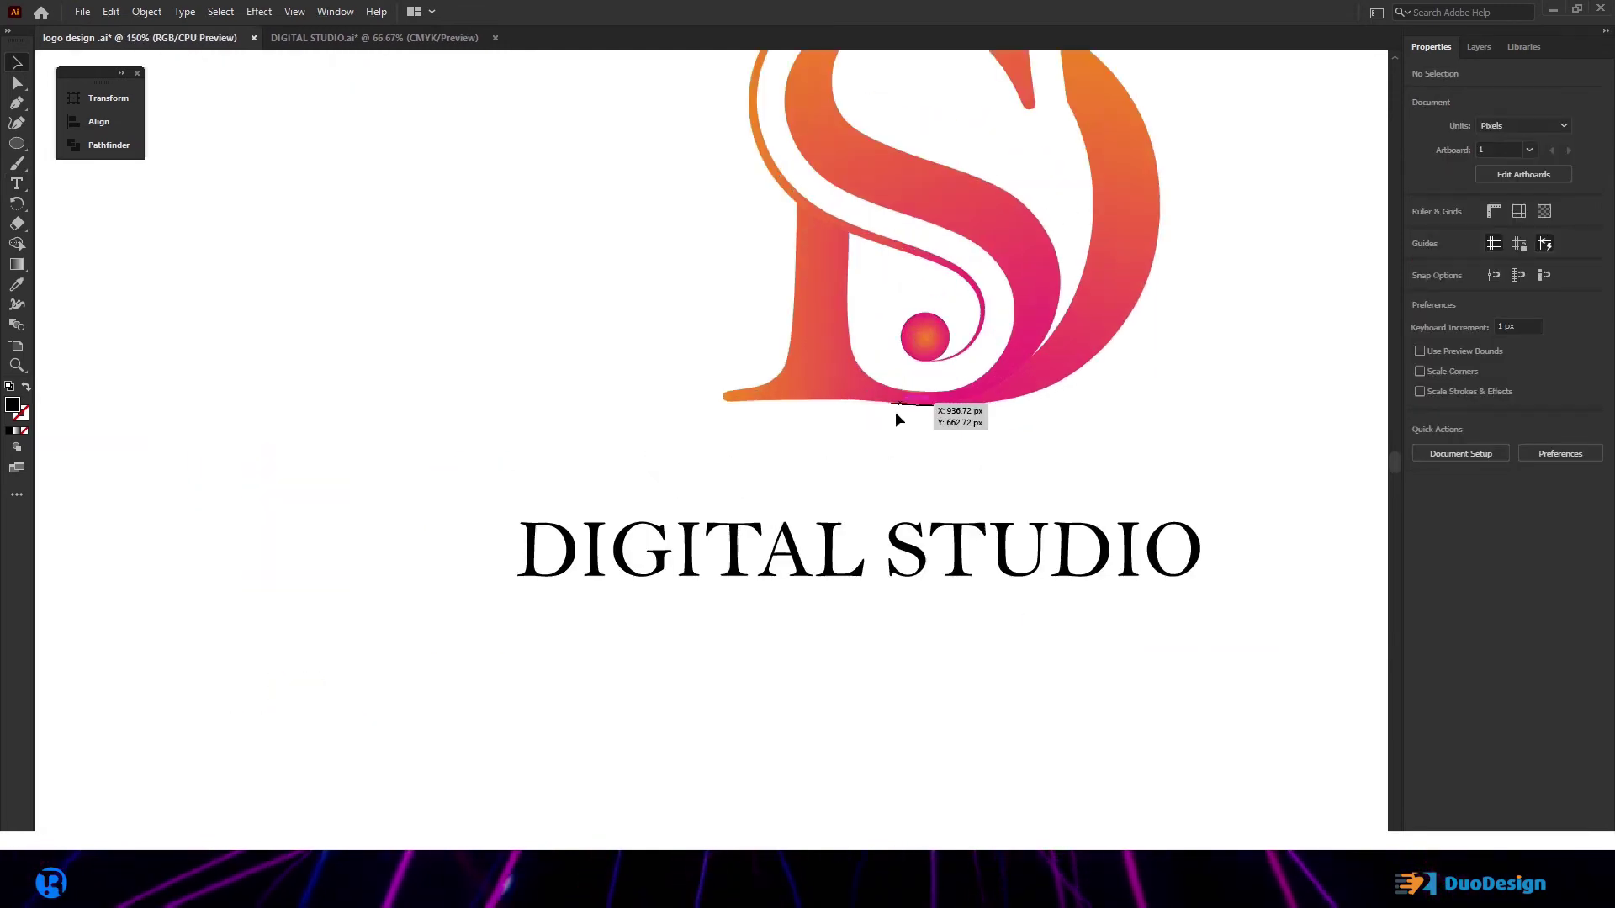
{"action": "left_click", "coordinate": [737, 575]}
{"action": "left_click", "coordinate": [1478, 379]}
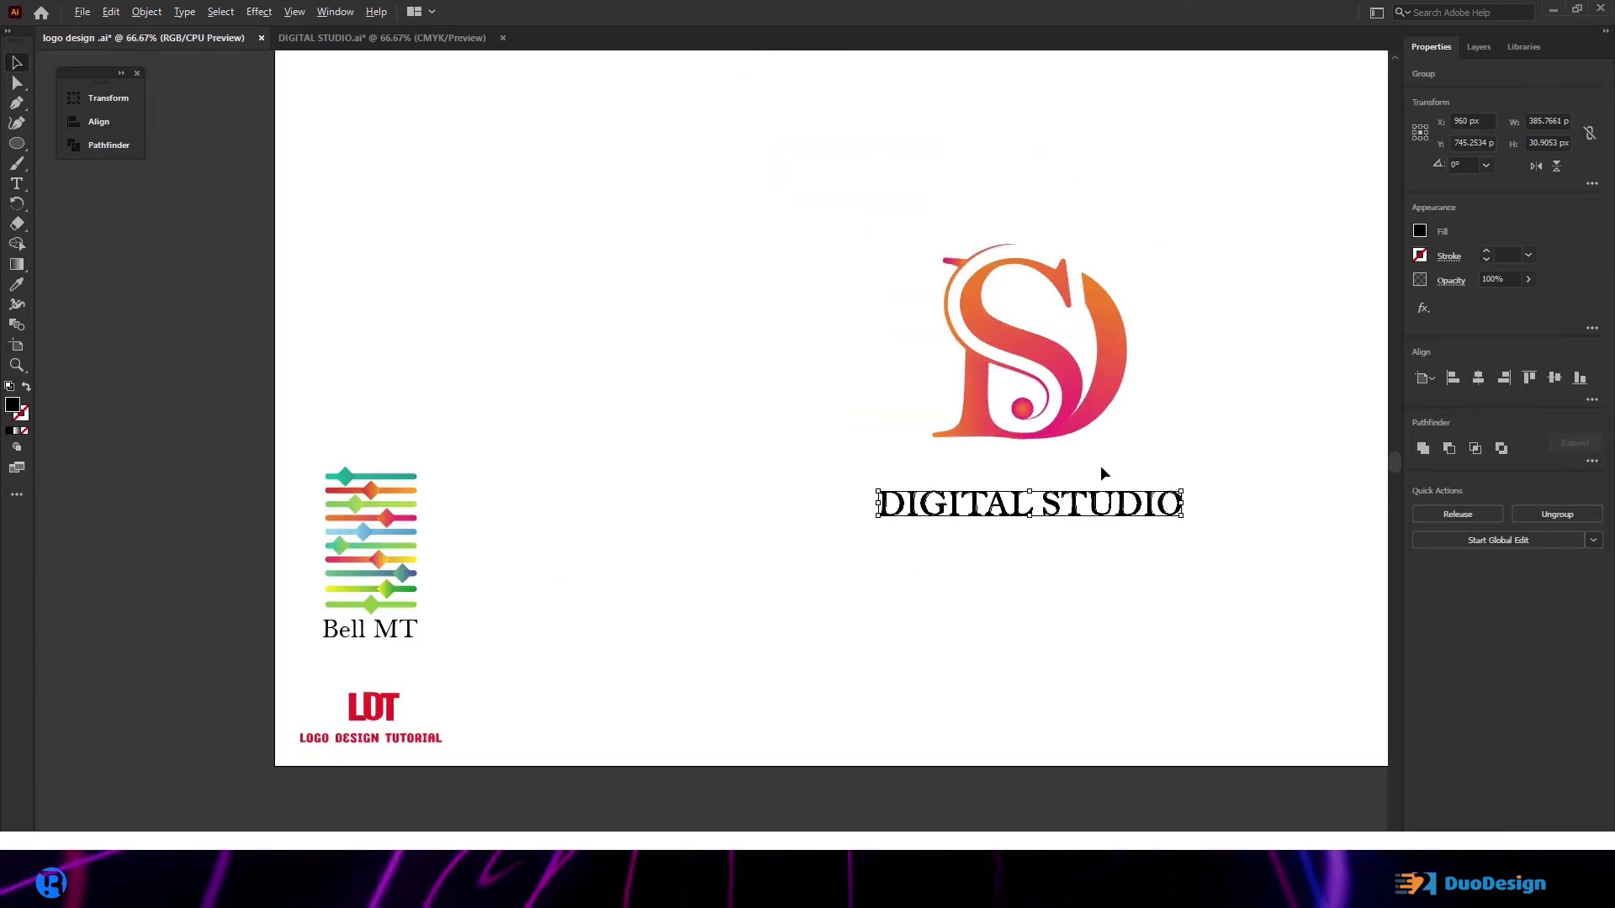
{"action": "key", "text": "ctrl+0"}
{"action": "left_click_drag", "start_coordinate": [1086, 502], "coordinate": [1086, 476]}
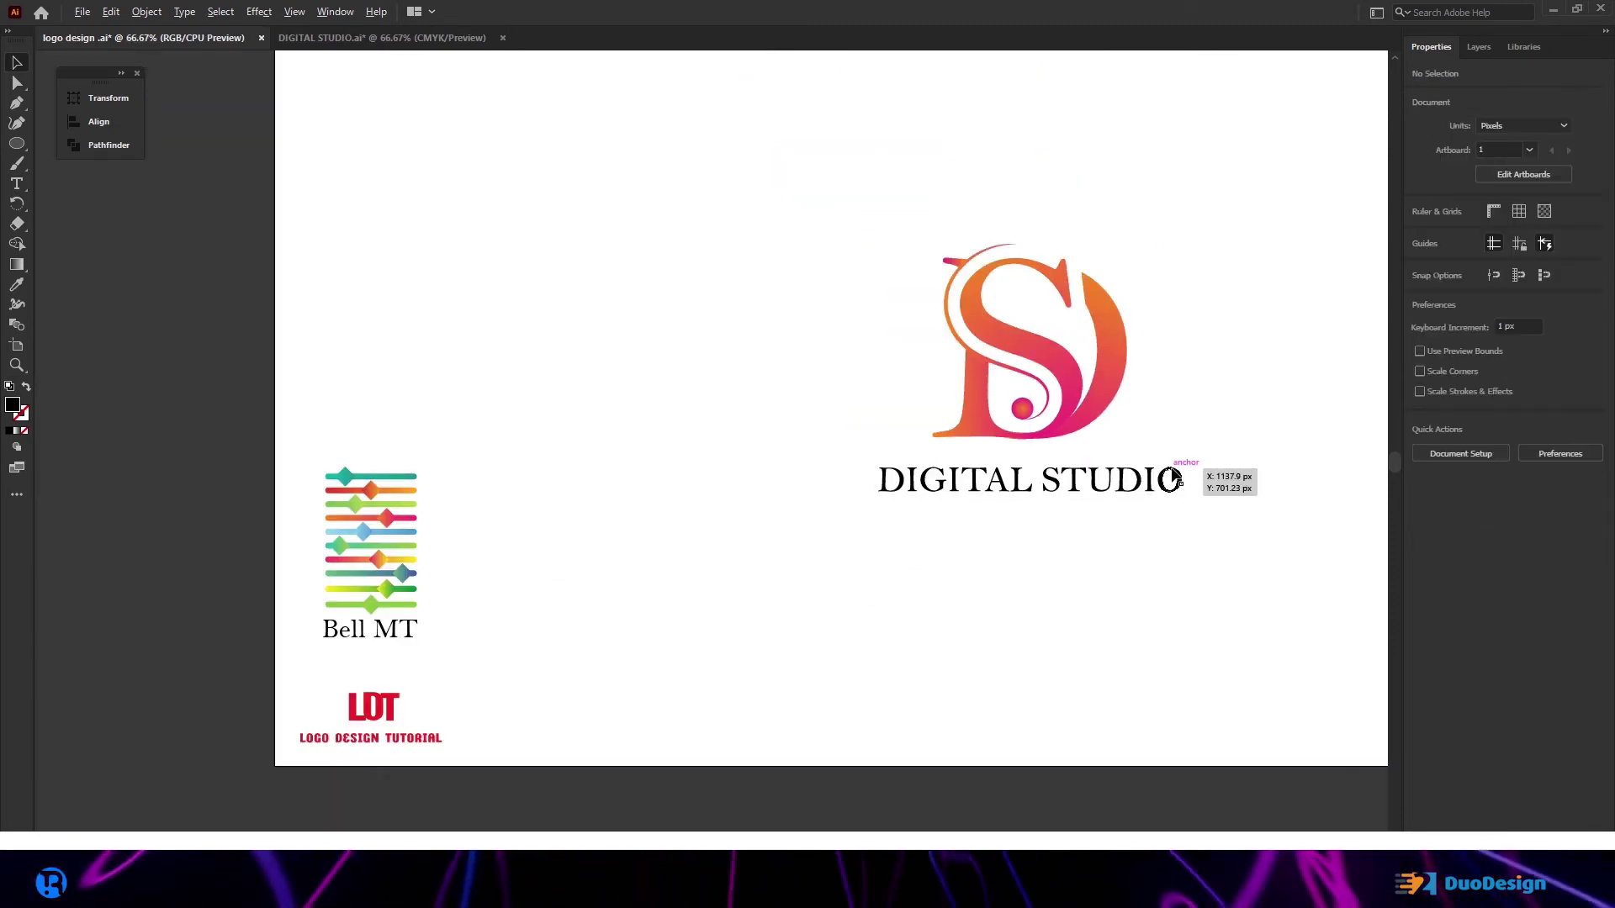
Step: Scale the wordmark down about its centre to match the monogram's width of about 246.87 px
{"action": "scroll", "coordinate": [1181, 480], "scroll_direction": "up", "scroll_amount": 1, "text": "alt"}
{"action": "left_click_drag", "start_coordinate": [1182, 486], "coordinate": [1105, 486]}
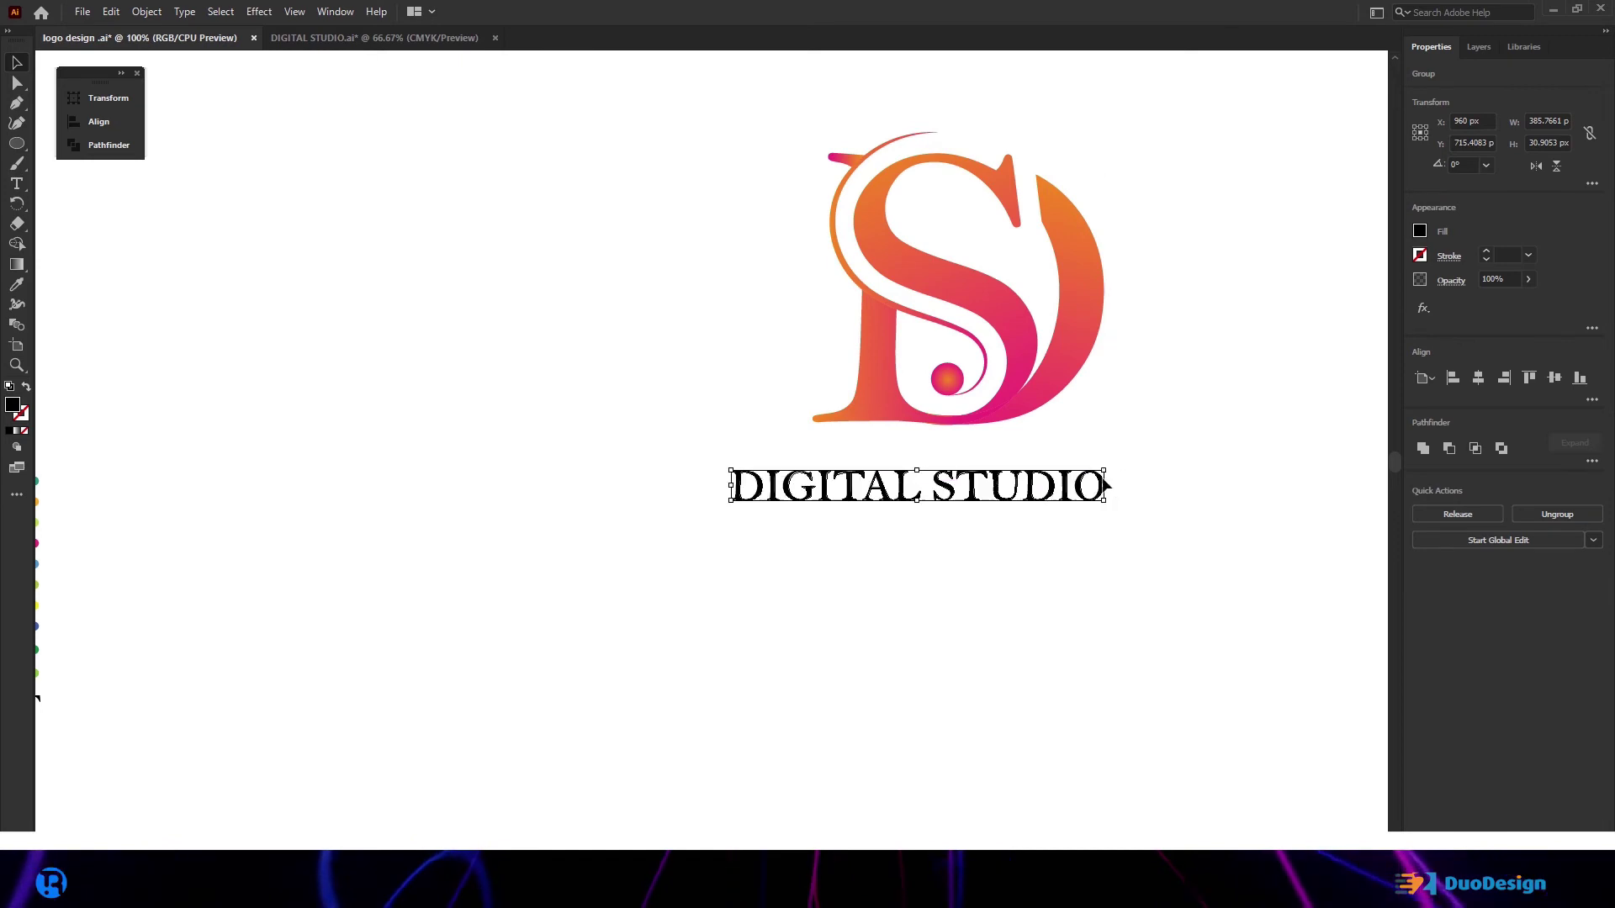
{"action": "left_click_drag", "start_coordinate": [724, 486], "coordinate": [810, 480]}
{"action": "scroll", "coordinate": [817, 479], "scroll_direction": "up", "scroll_amount": 2, "text": "alt"}
{"action": "left_click", "coordinate": [830, 558]}
{"action": "scroll", "coordinate": [928, 573], "scroll_direction": "down", "scroll_amount": 3, "text": "alt"}
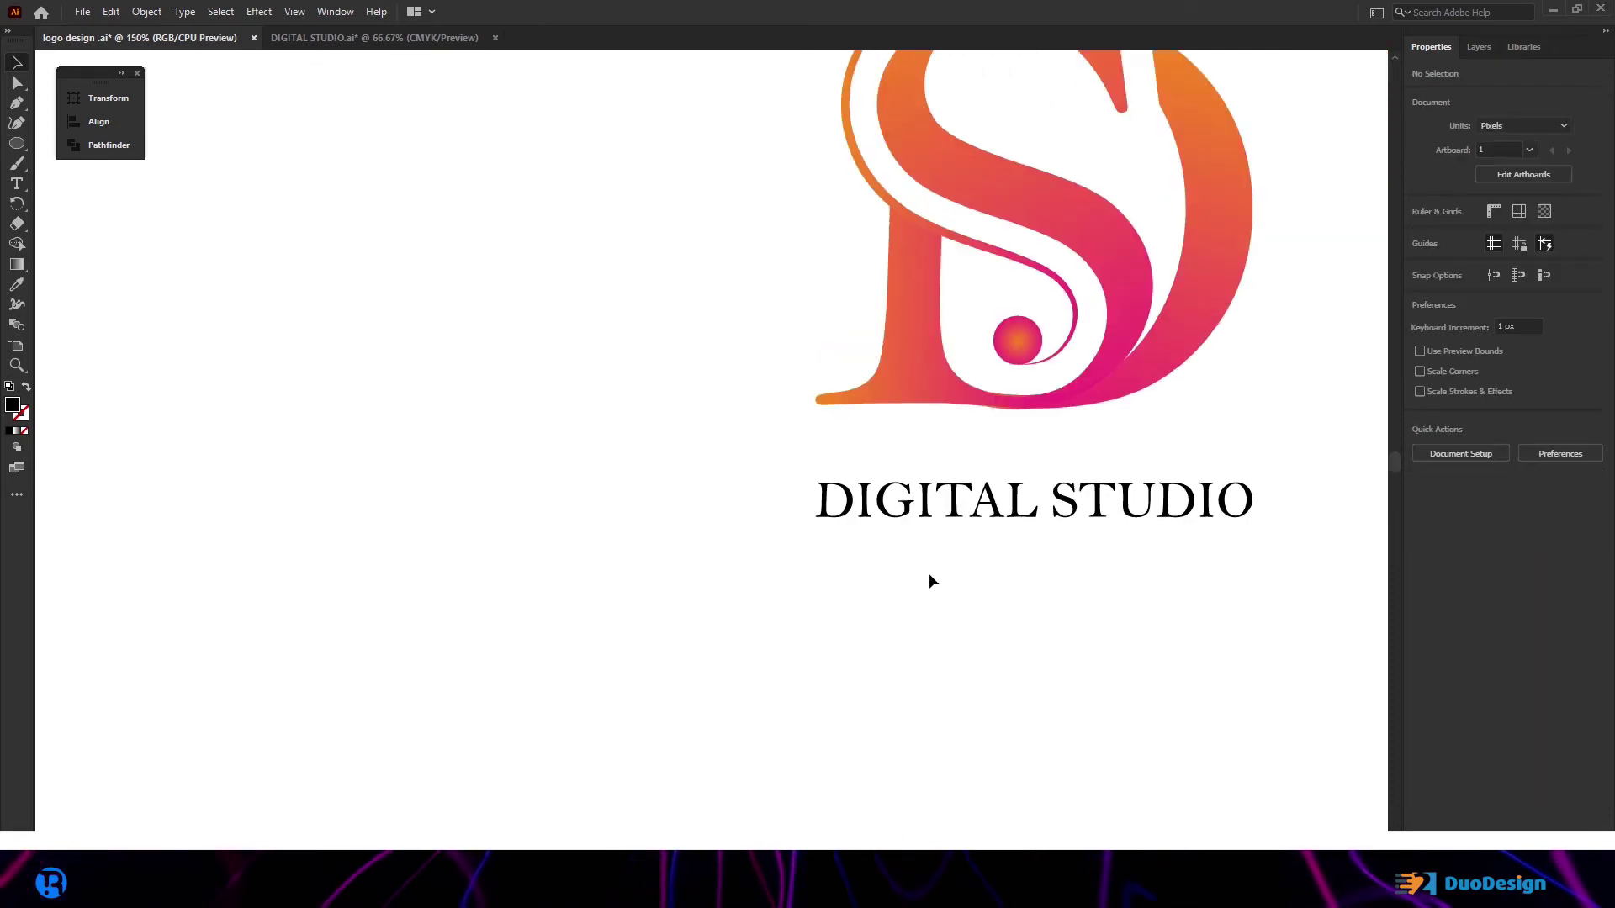
{"action": "scroll", "coordinate": [967, 591], "scroll_direction": "up", "scroll_amount": 2, "text": "alt"}
{"action": "scroll", "coordinate": [986, 595], "scroll_direction": "up", "scroll_amount": 1}
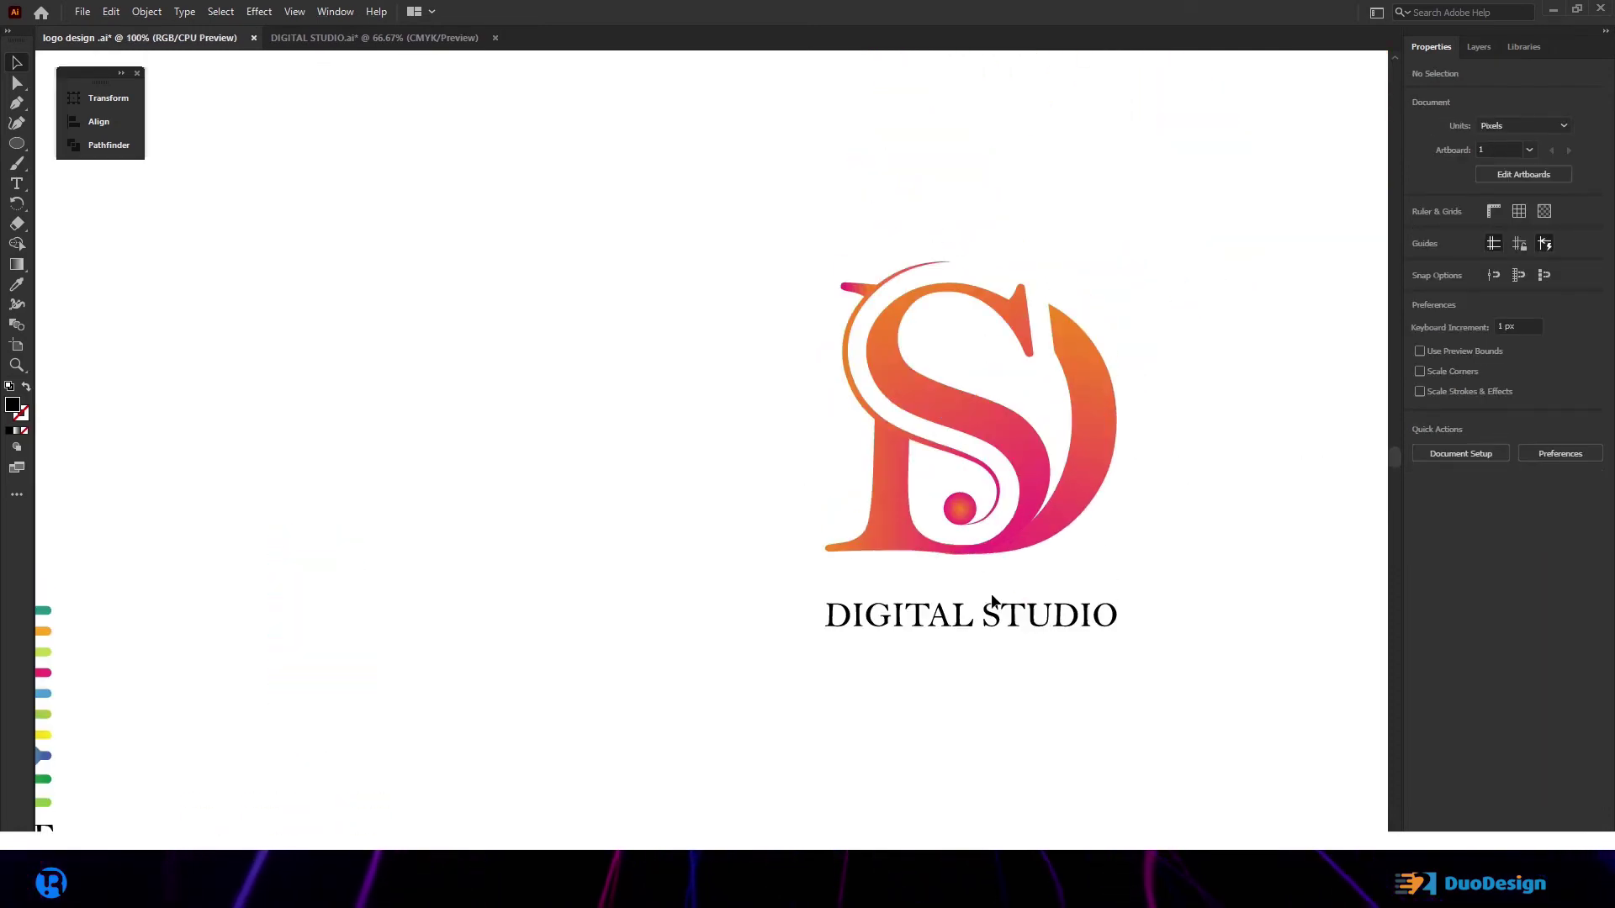
Step: Apply the monogram S's orange-to-pink gradient to the DIGITAL STUDIO wordmark with the Eyedropper
{"action": "left_click", "coordinate": [989, 614]}
{"action": "left_click", "coordinate": [16, 284]}
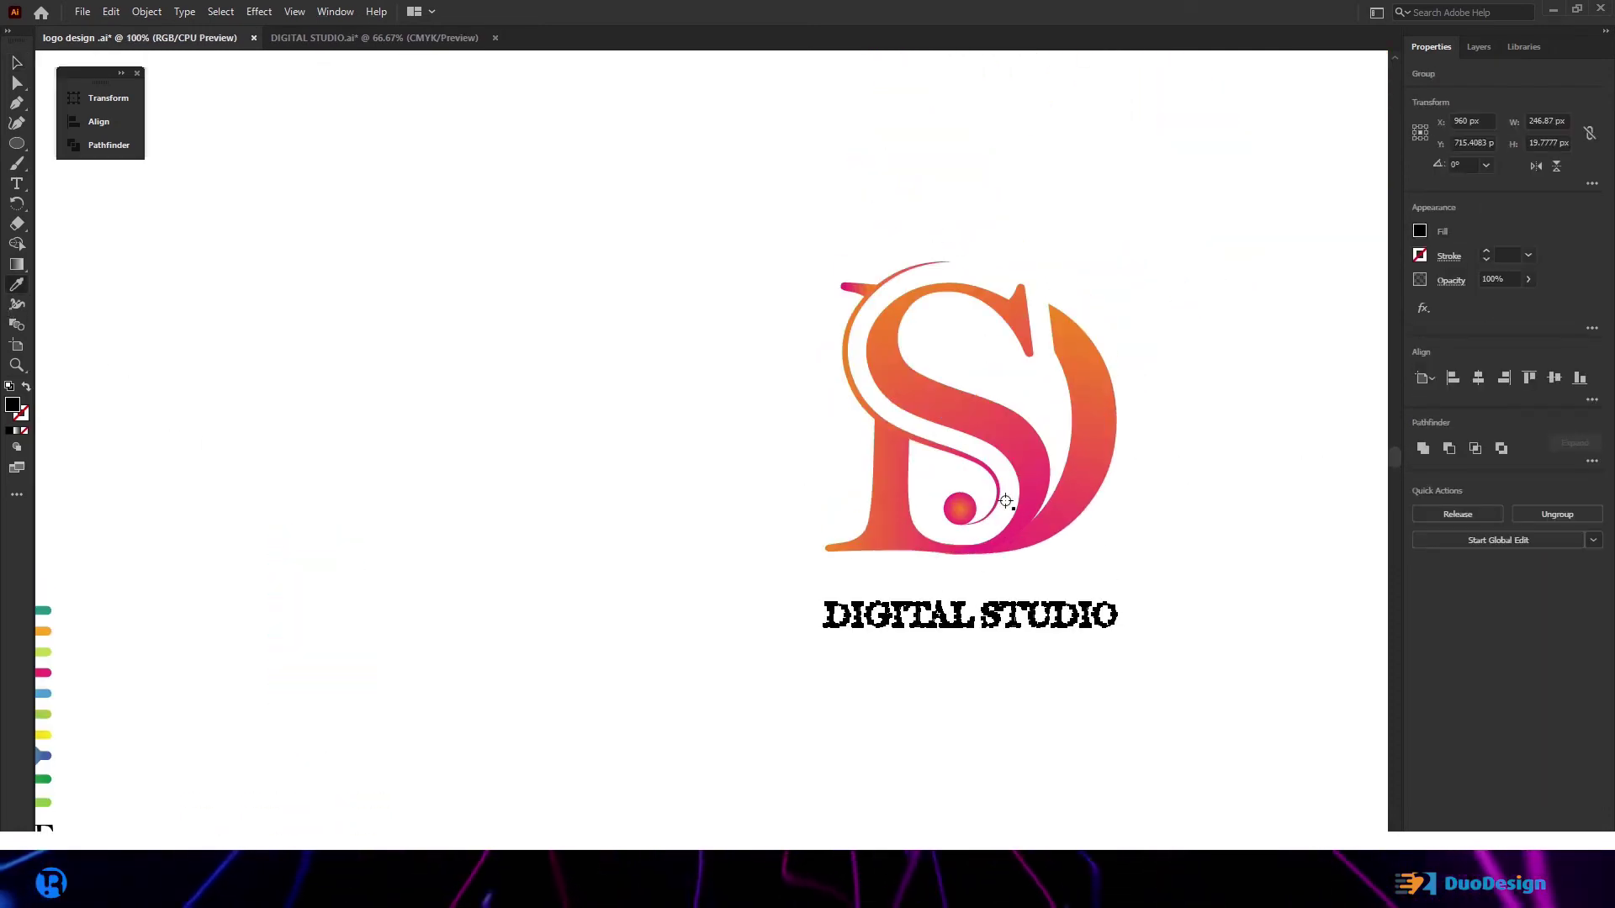
{"action": "left_click", "coordinate": [984, 412]}
{"action": "scroll", "coordinate": [1010, 632], "scroll_direction": "up", "scroll_amount": 2, "text": "alt"}
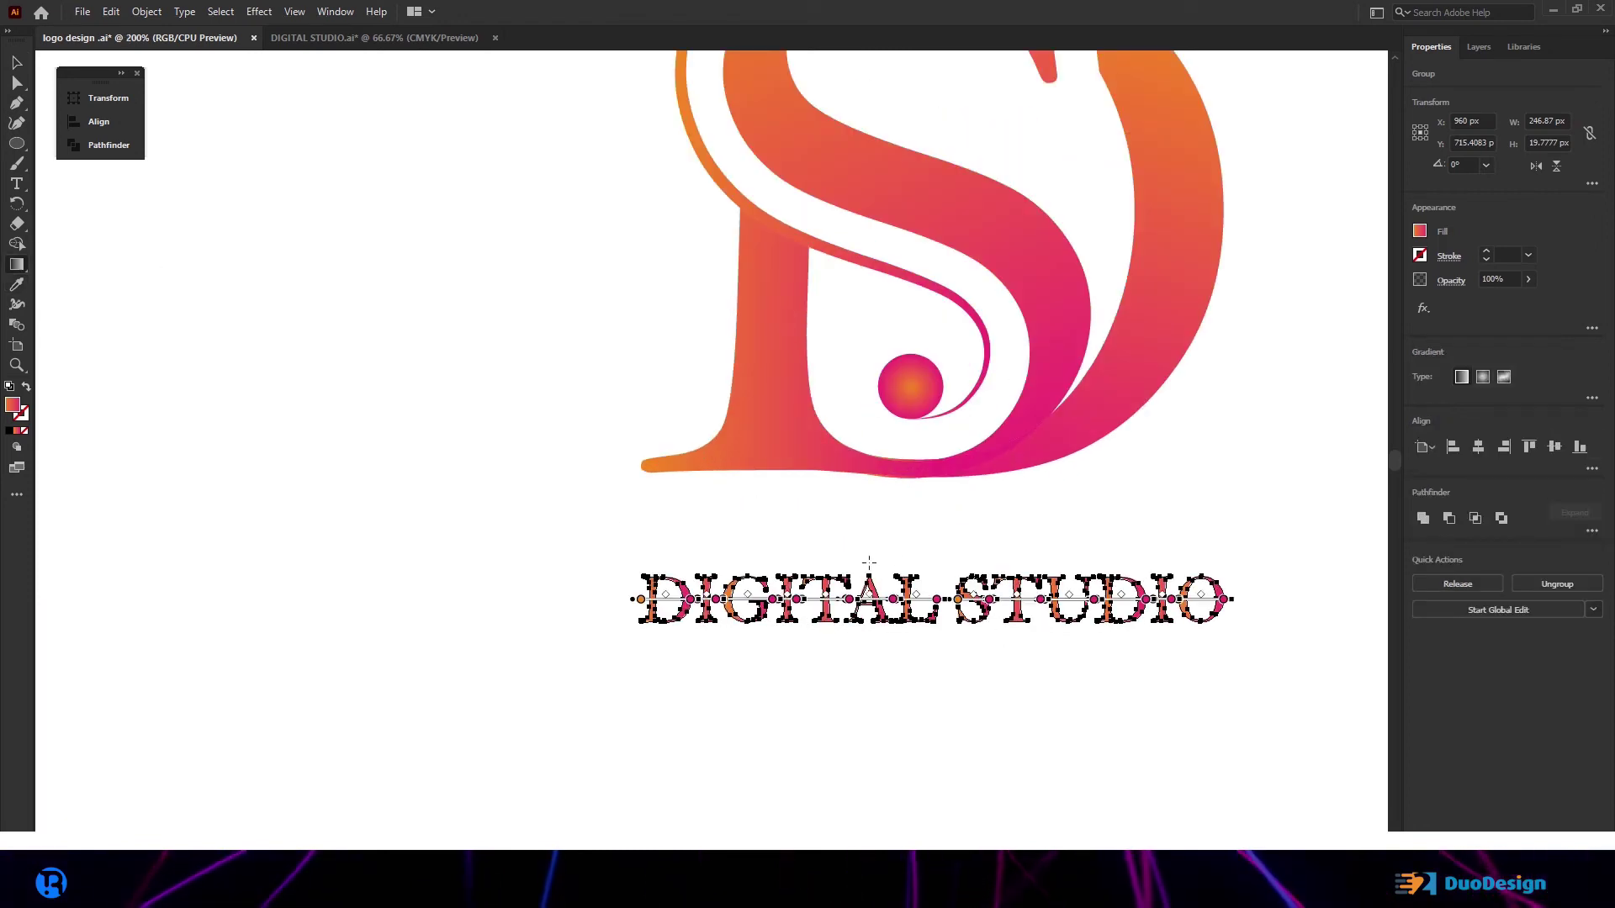
Step: Redirect the wordmark's gradient vertically across all letters, from orange at the top to pink at the bottom
{"action": "left_click", "coordinate": [17, 265]}
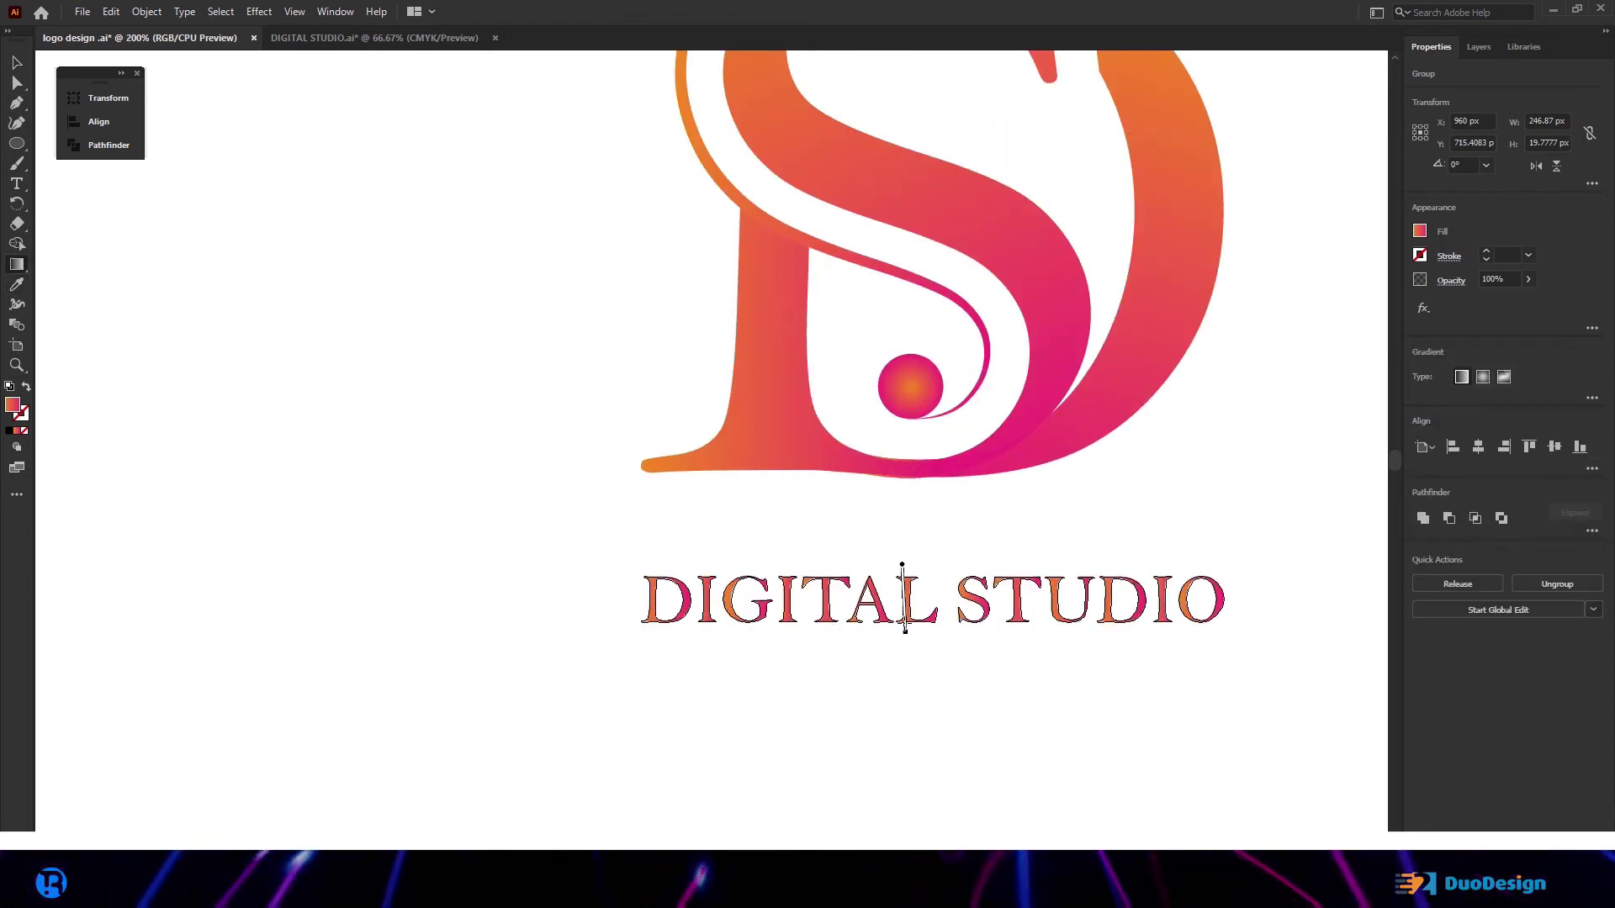
{"action": "left_click_drag", "start_coordinate": [905, 630], "coordinate": [902, 624]}
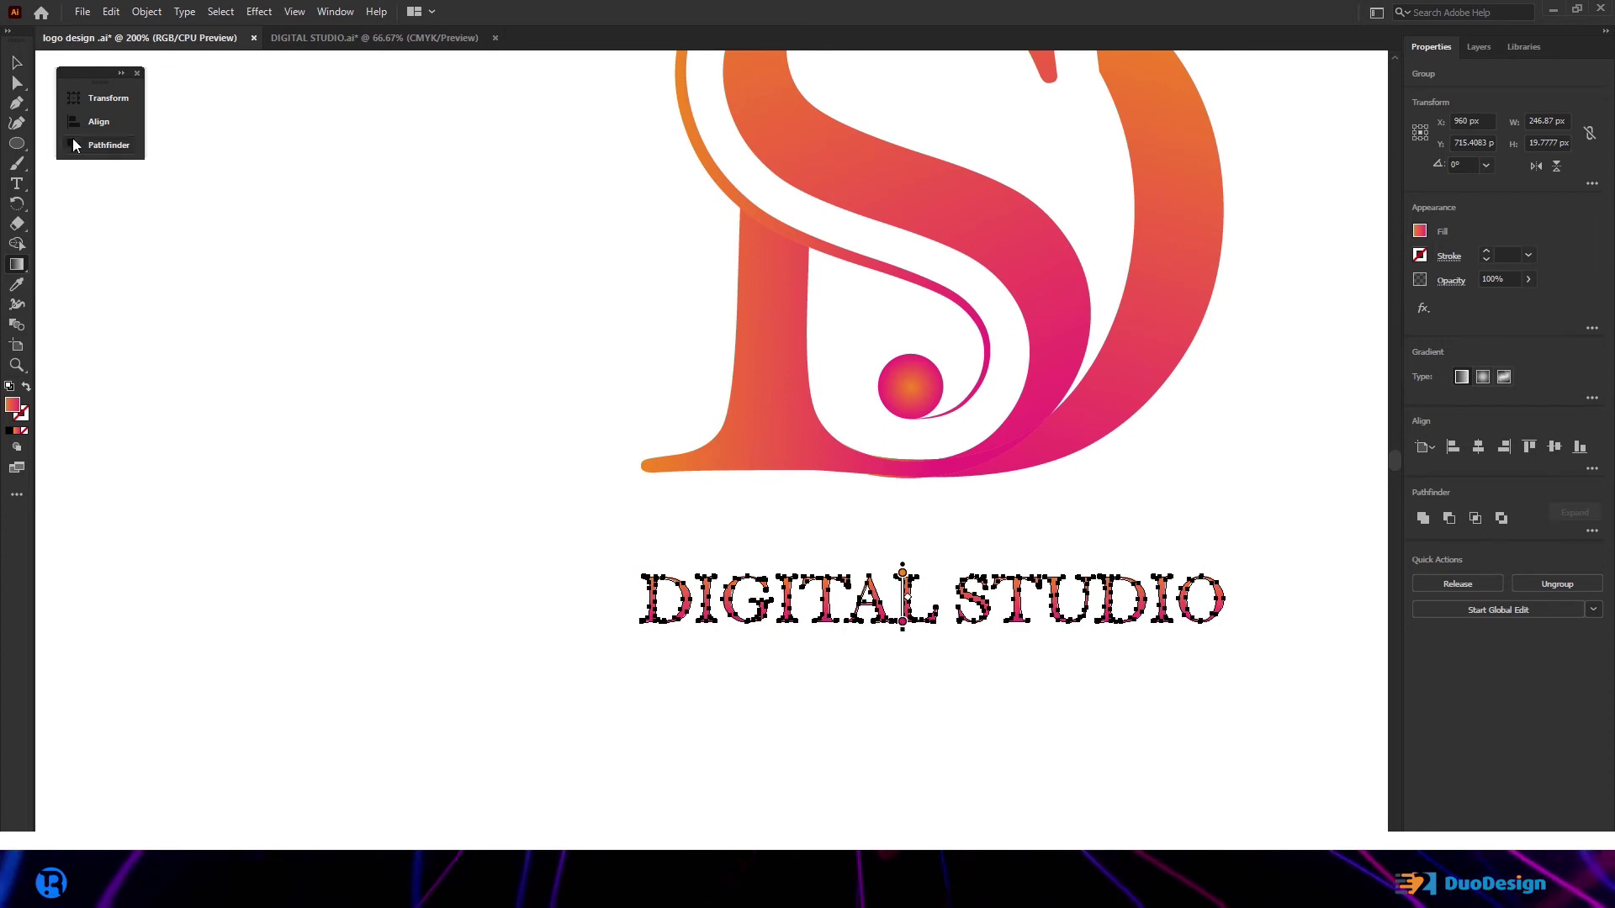
{"action": "left_click", "coordinate": [16, 62]}
{"action": "left_click", "coordinate": [557, 552]}
{"action": "scroll", "coordinate": [815, 577], "scroll_direction": "up", "scroll_amount": 1}
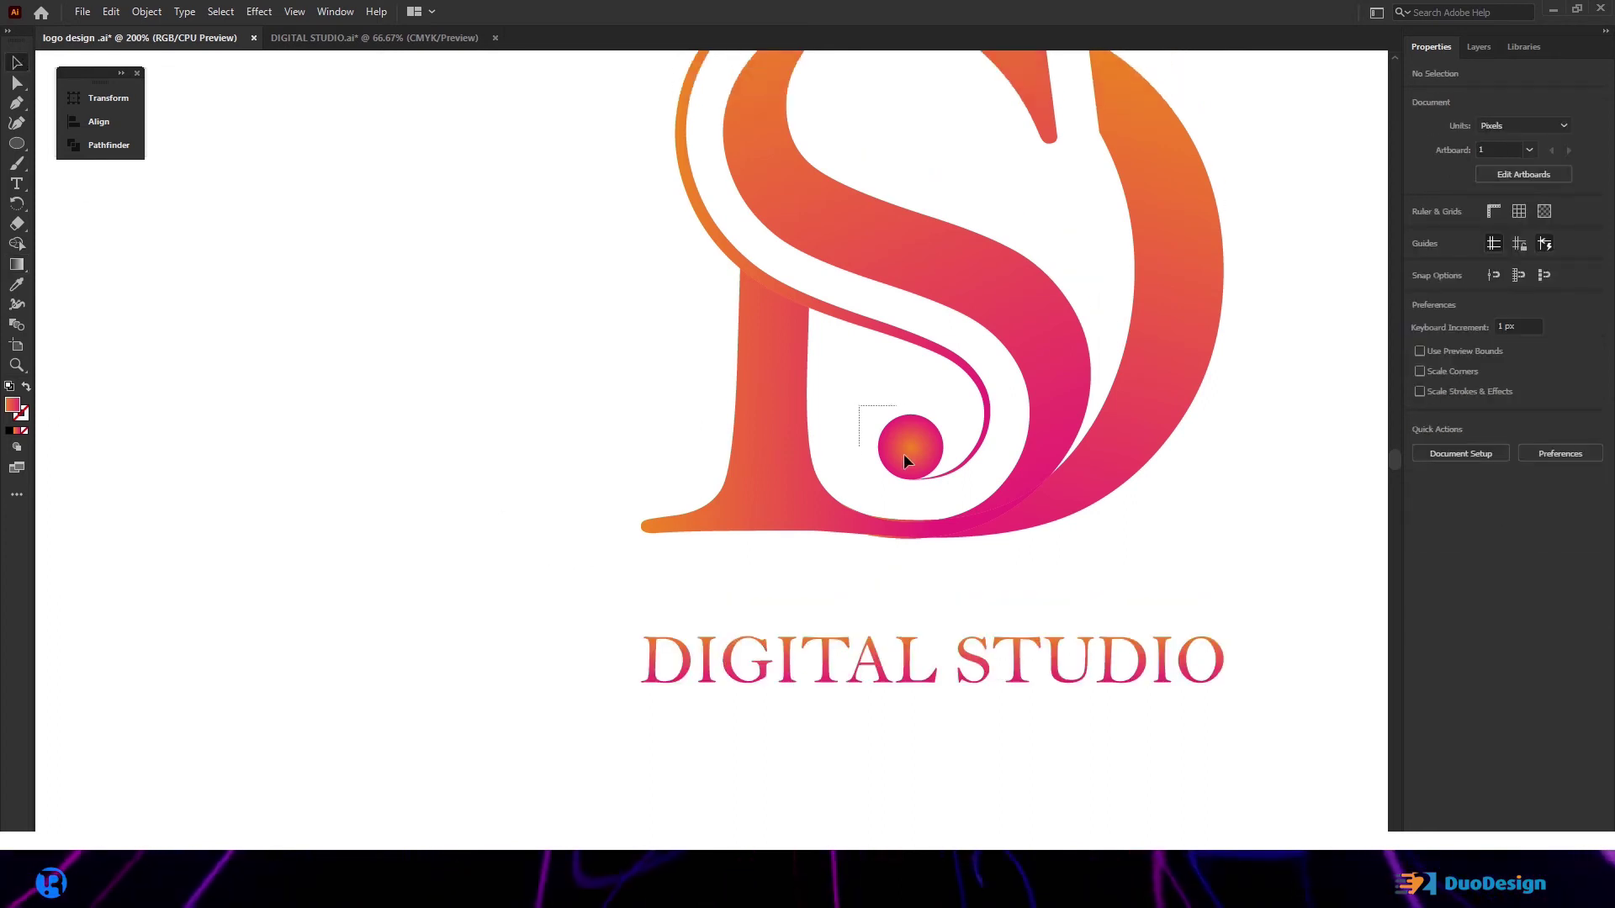
Step: Copy the monogram's thin S-curve and dot, scale the copy down and place it over the S of STUDIO
{"action": "mouse_move", "coordinate": [904, 452]}
{"action": "left_mouse_down"}
{"action": "mouse_move", "coordinate": [956, 473]}
{"action": "mouse_move", "coordinate": [454, 616]}
{"action": "left_mouse_up"}
{"action": "right_click", "coordinate": [942, 474]}
{"action": "left_click", "coordinate": [976, 608]}
{"action": "left_click", "coordinate": [951, 572]}
{"action": "left_click_drag", "start_coordinate": [361, 122], "coordinate": [369, 580]}
{"action": "mouse_move", "coordinate": [368, 641]}
{"action": "left_mouse_down"}
{"action": "mouse_move", "coordinate": [1099, 671]}
{"action": "mouse_move", "coordinate": [968, 676]}
{"action": "left_mouse_up"}
Step: Shrink the copied curve and dot to about 11.2 × 18.8 px and fit them along the inner contour of the S in STUDIO
{"action": "scroll", "coordinate": [993, 691], "scroll_direction": "up", "scroll_amount": 6}
{"action": "left_click_drag", "start_coordinate": [789, 524], "coordinate": [830, 557]}
{"action": "scroll", "coordinate": [832, 179], "scroll_direction": "up", "scroll_amount": 1}
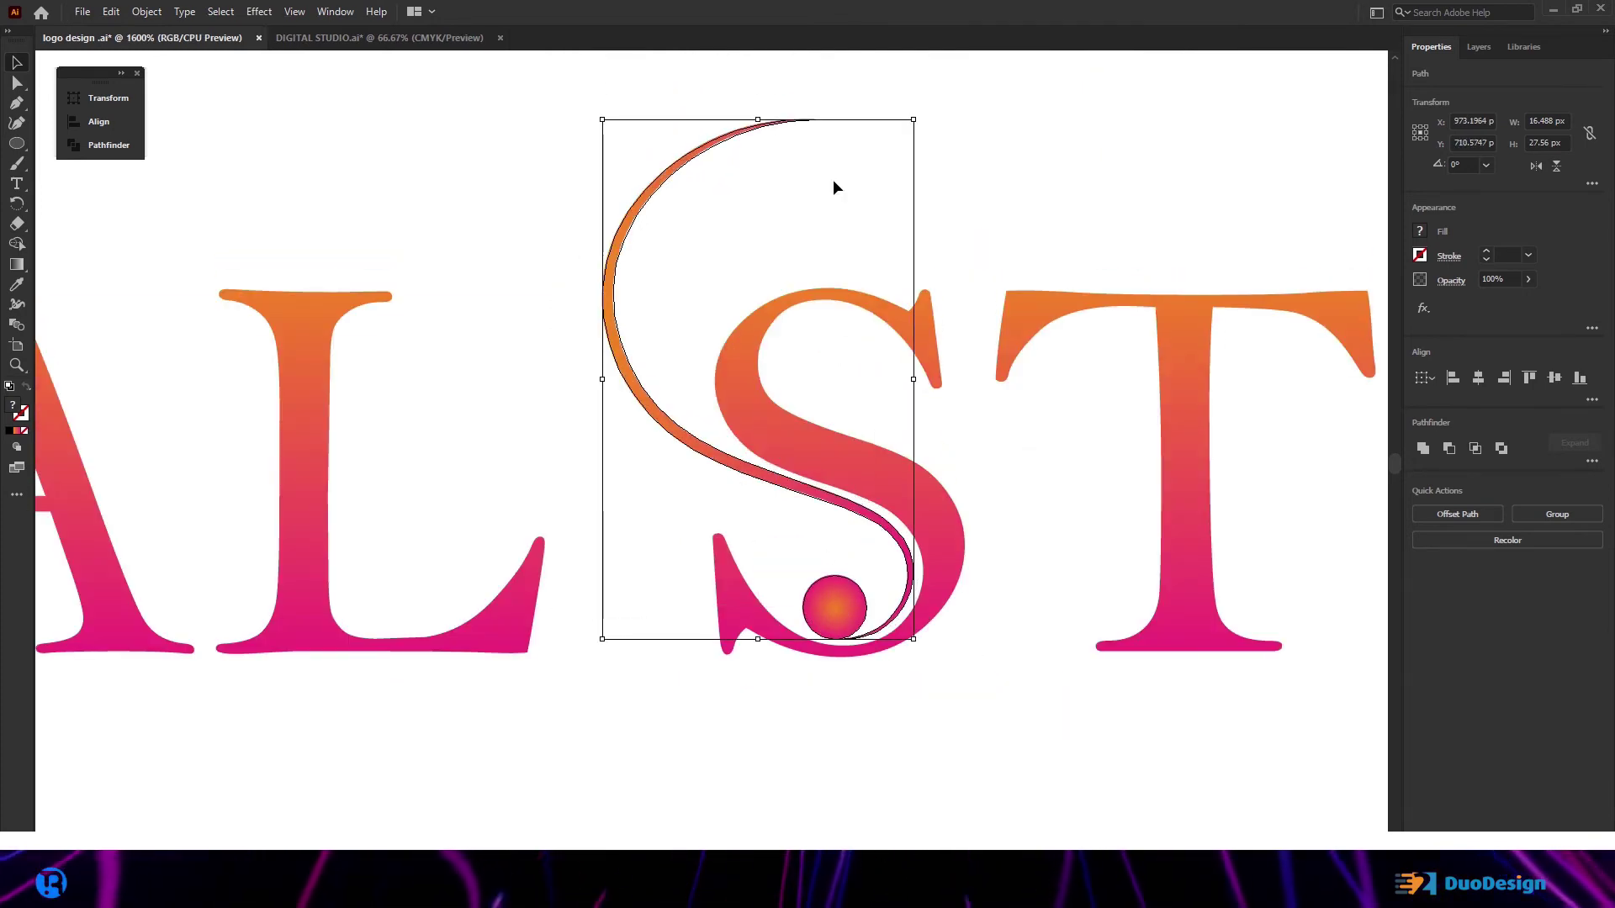
{"action": "left_click_drag", "start_coordinate": [762, 119], "coordinate": [768, 285]}
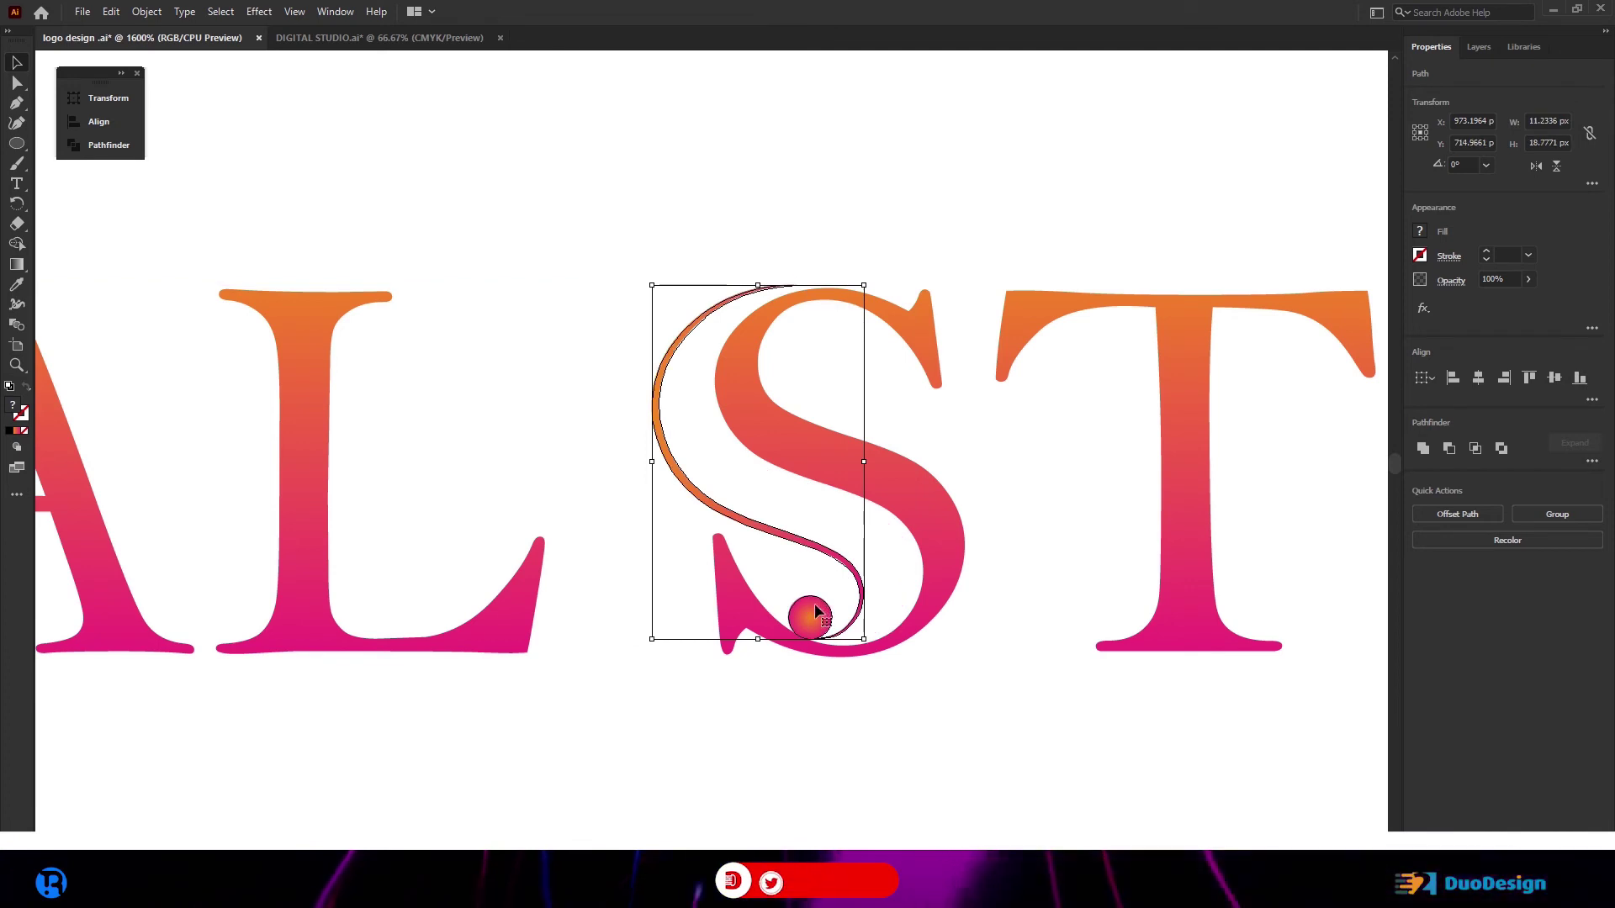
{"action": "left_click_drag", "start_coordinate": [823, 611], "coordinate": [851, 596]}
{"action": "scroll", "coordinate": [972, 624], "scroll_direction": "down", "scroll_amount": 2}
{"action": "scroll", "coordinate": [917, 617], "scroll_direction": "down", "scroll_amount": 2}
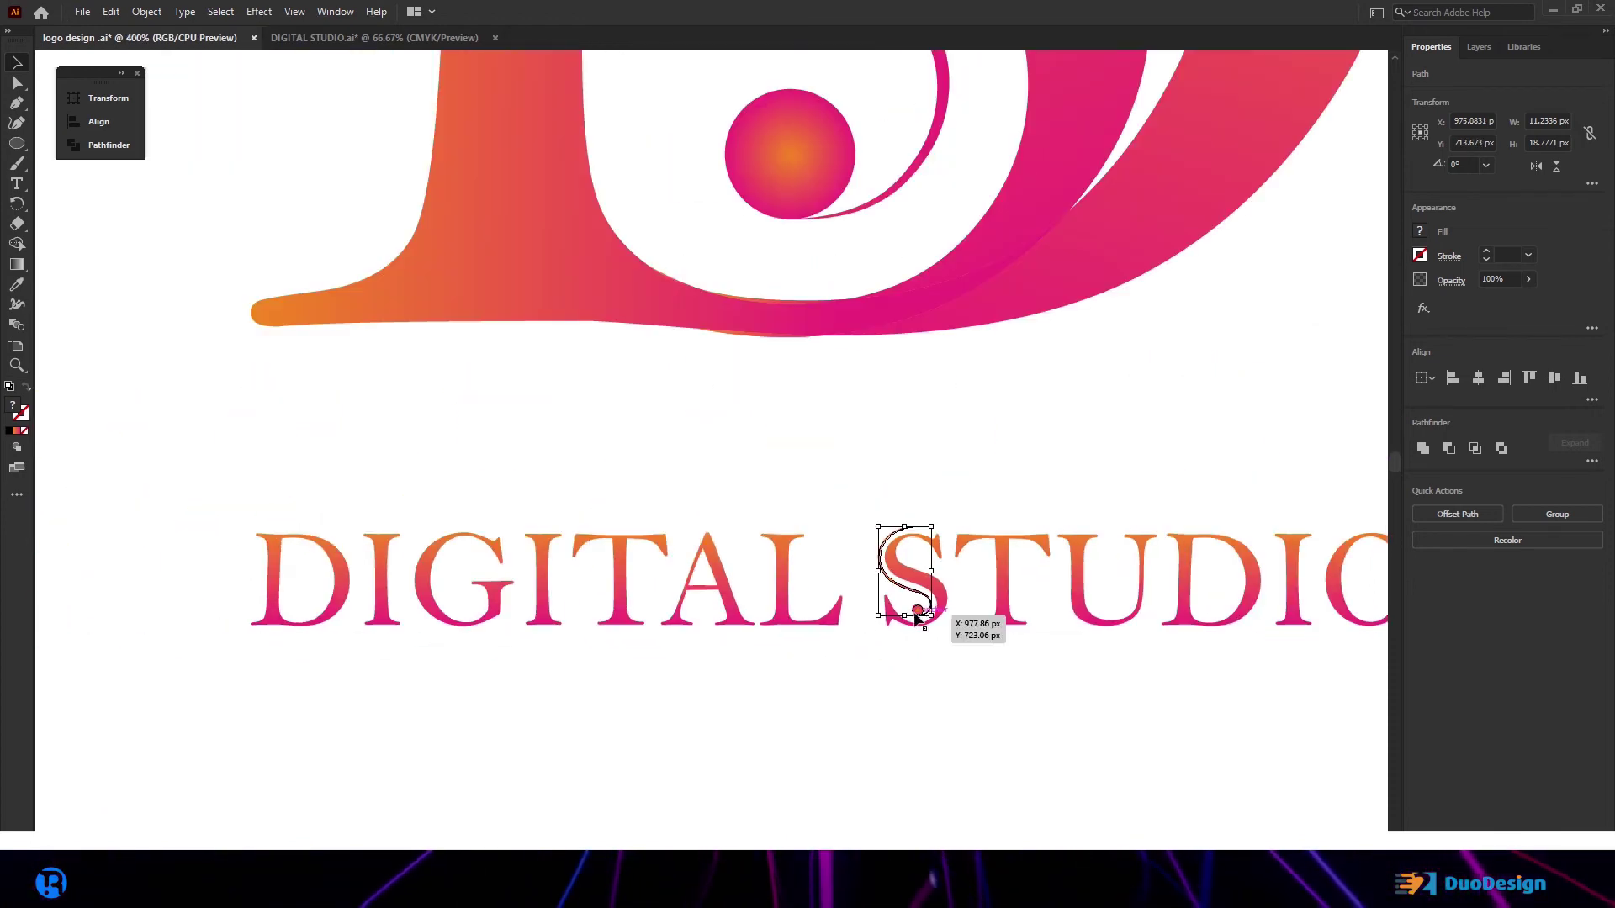
Step: Duplicate the small curve and dot from the S of STUDIO onto the D of DIGITAL, crossing its stem
{"action": "left_click", "coordinate": [335, 612], "text": "shift"}
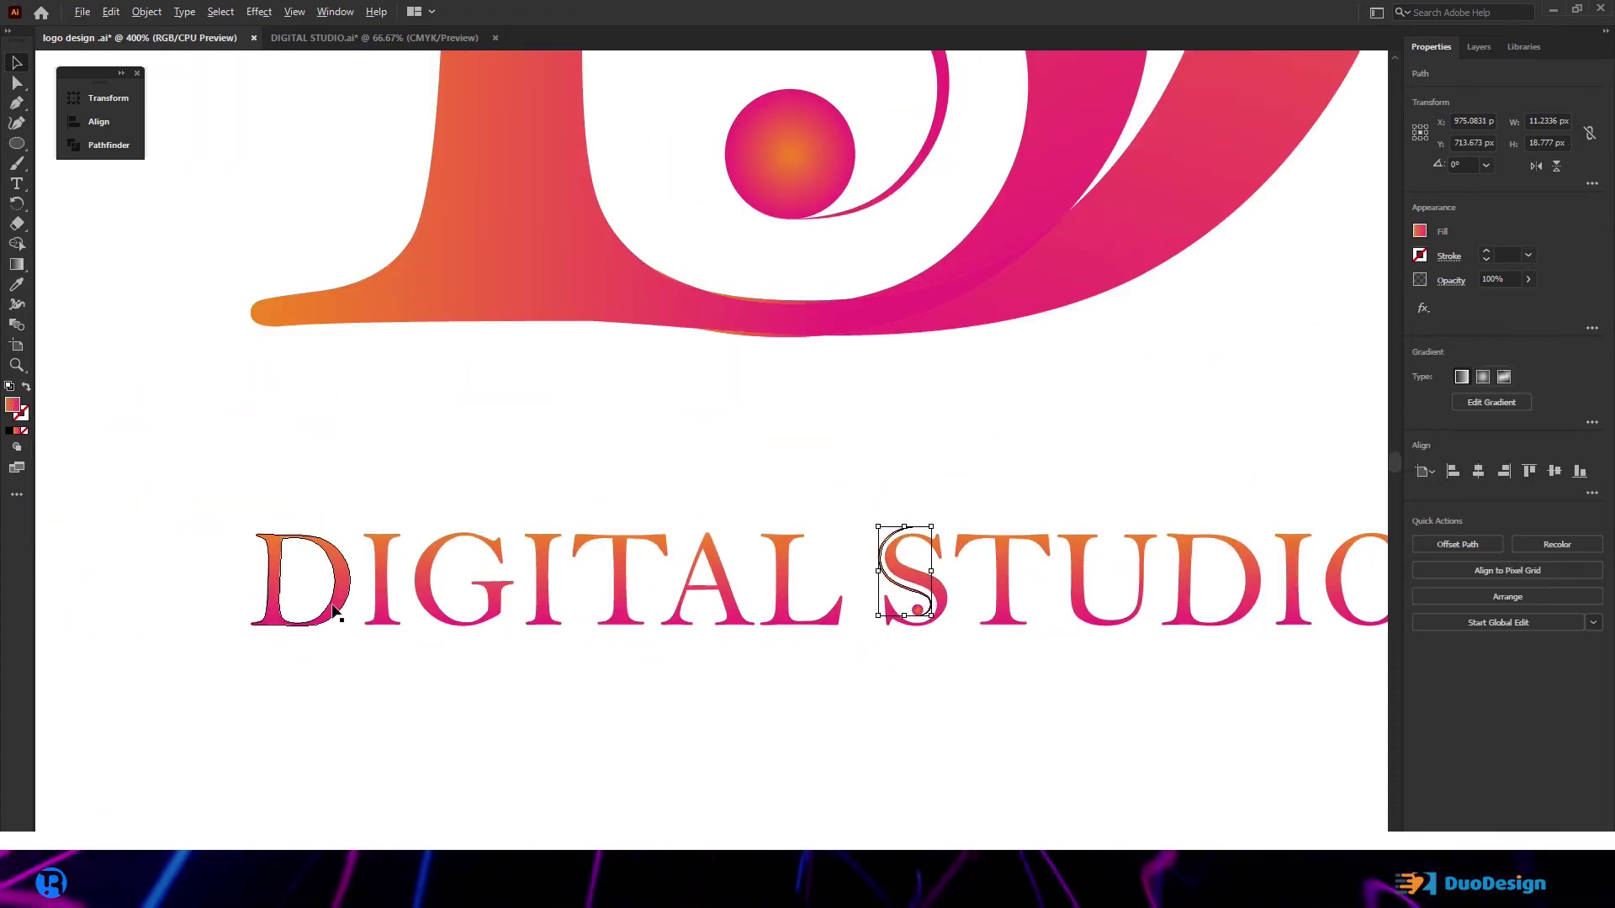
{"action": "left_click", "coordinate": [911, 654]}
{"action": "scroll", "coordinate": [901, 581], "scroll_direction": "up", "scroll_amount": 3}
{"action": "left_click", "coordinate": [953, 573]}
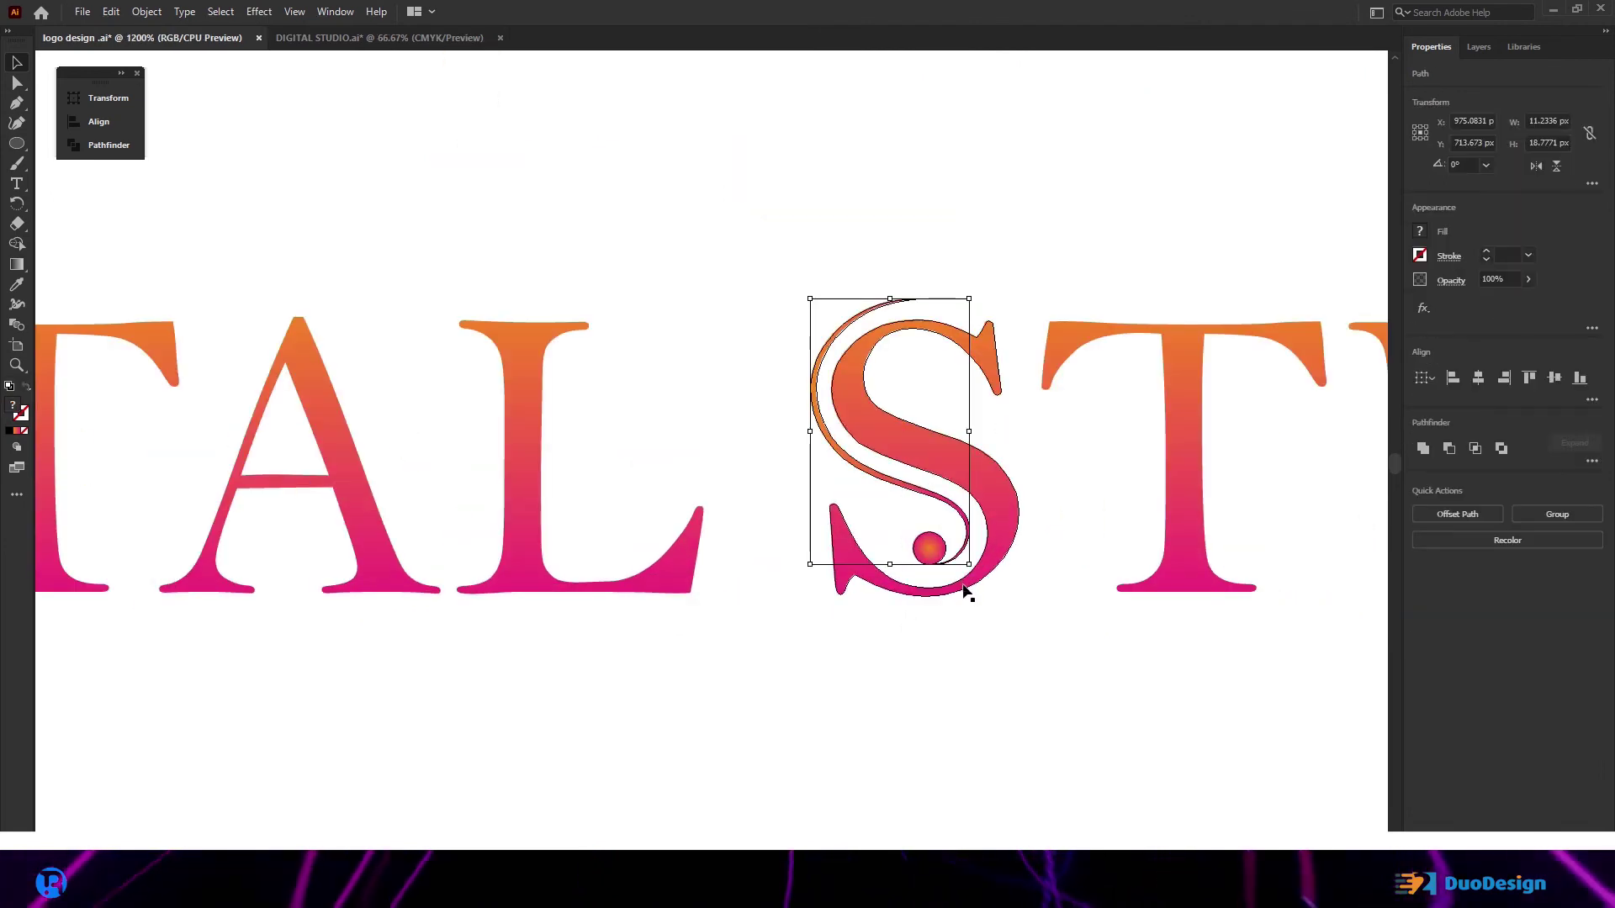
{"action": "scroll", "coordinate": [952, 575], "scroll_direction": "down", "scroll_amount": 3}
{"action": "left_click_drag", "start_coordinate": [949, 574], "coordinate": [345, 563]}
{"action": "scroll", "coordinate": [277, 522], "scroll_direction": "up", "scroll_amount": 5}
{"action": "scroll", "coordinate": [548, 588], "scroll_direction": "down", "scroll_amount": 2}
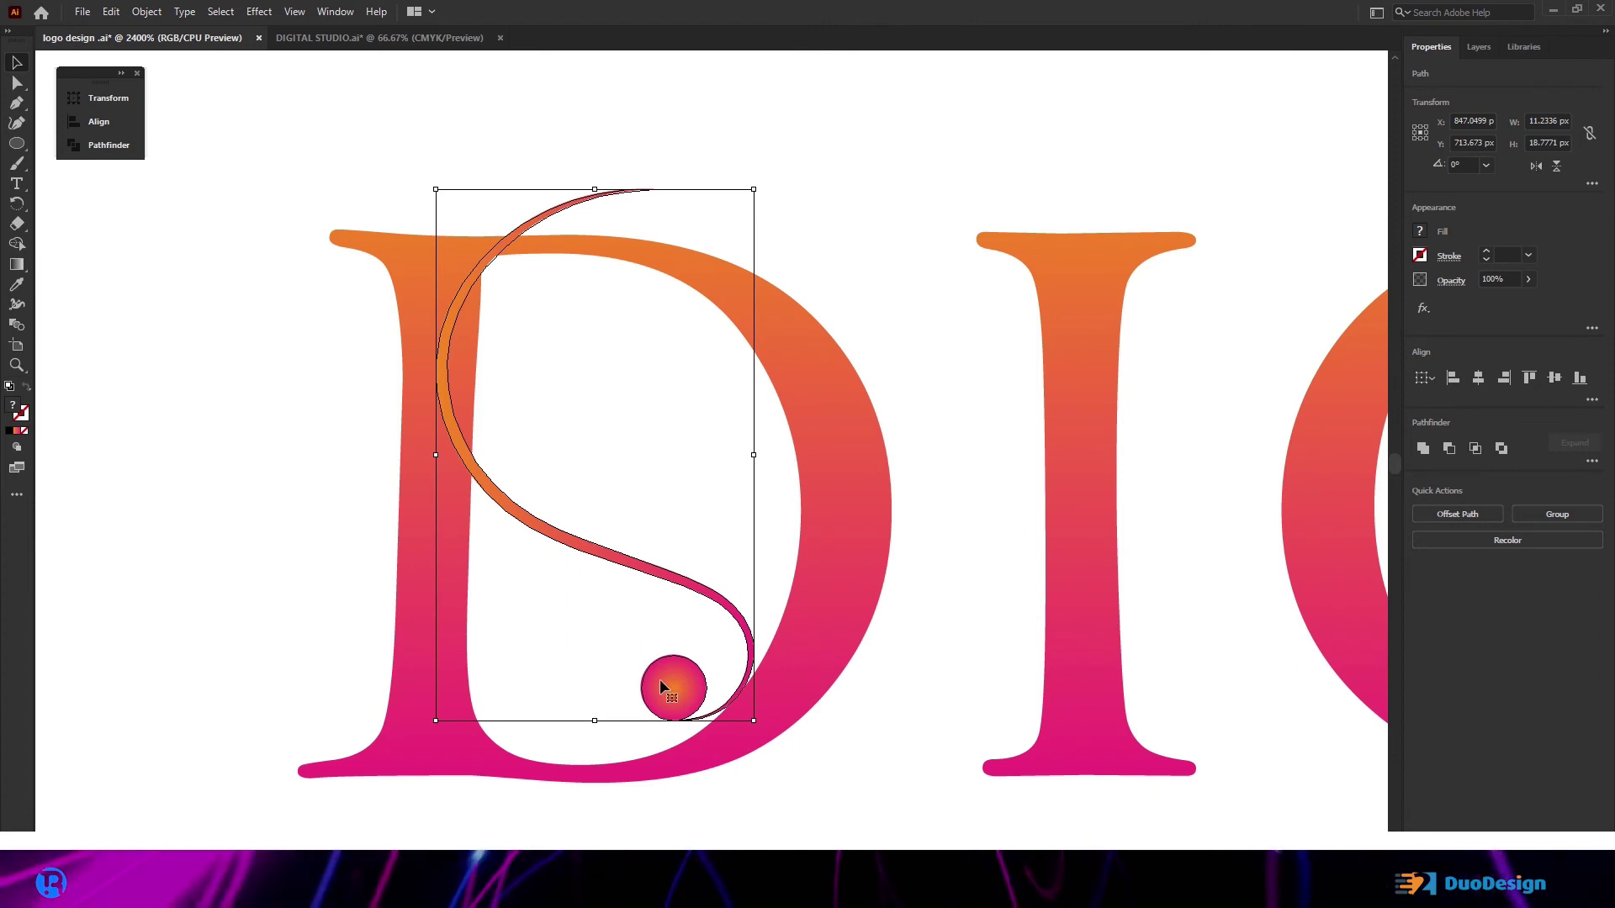
{"action": "left_click_drag", "start_coordinate": [659, 679], "coordinate": [640, 679]}
{"action": "left_click_drag", "start_coordinate": [530, 546], "coordinate": [545, 540]}
{"action": "left_click", "coordinate": [274, 191]}
Step: Remove the sliver of the D's stem enclosed by the thin curve using the Shape Builder
{"action": "key", "text": "ctrl+a"}
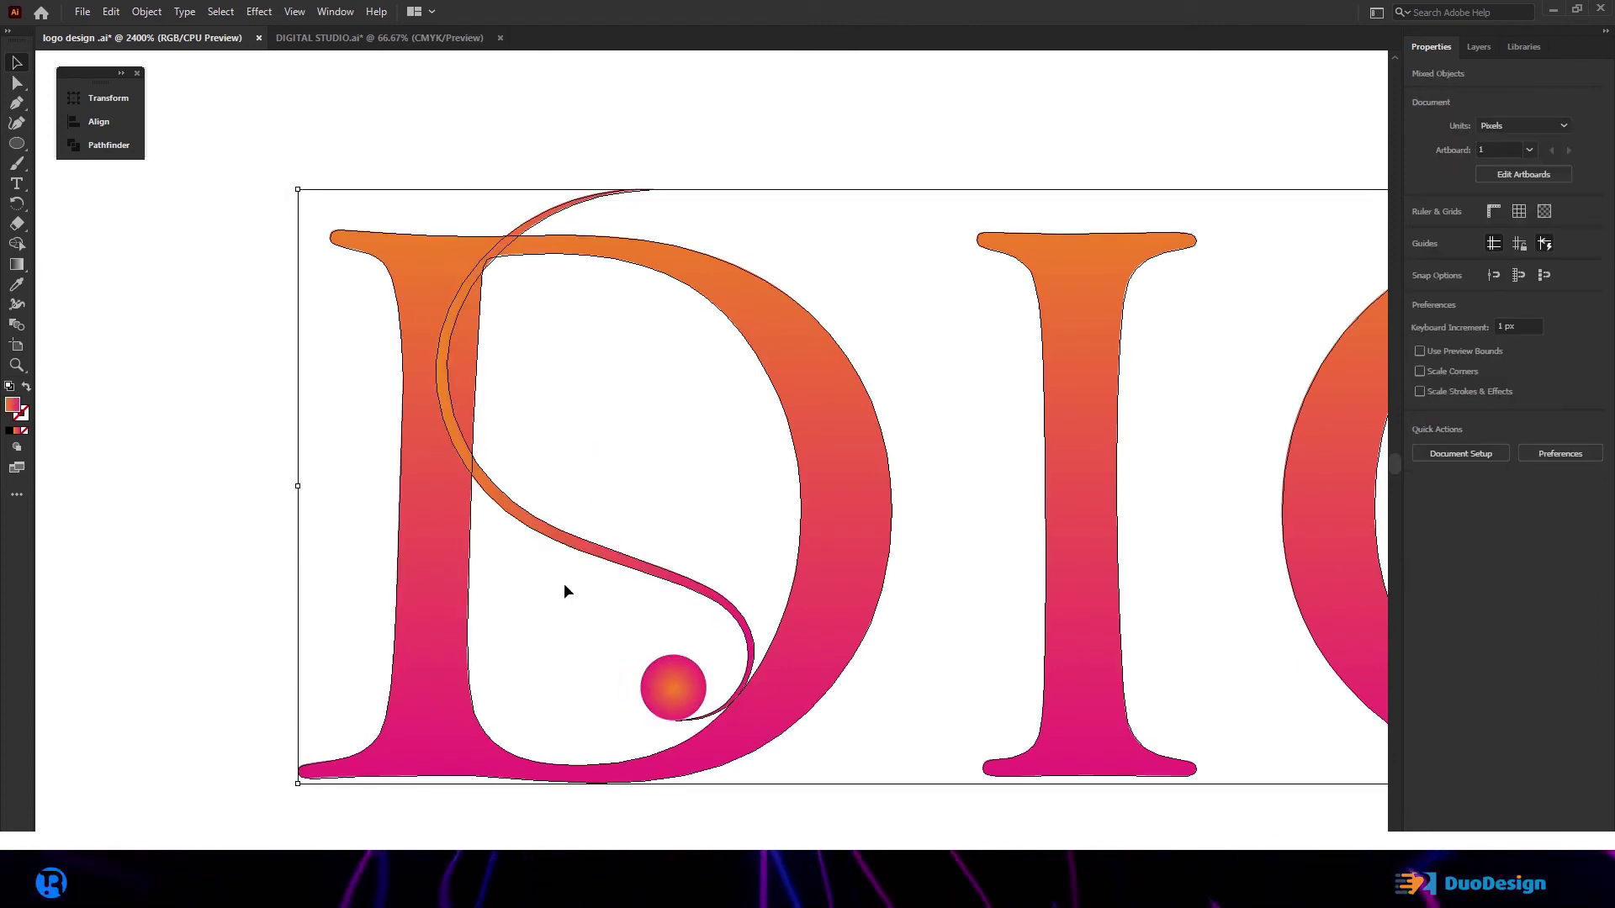
{"action": "key", "text": "shift+m"}
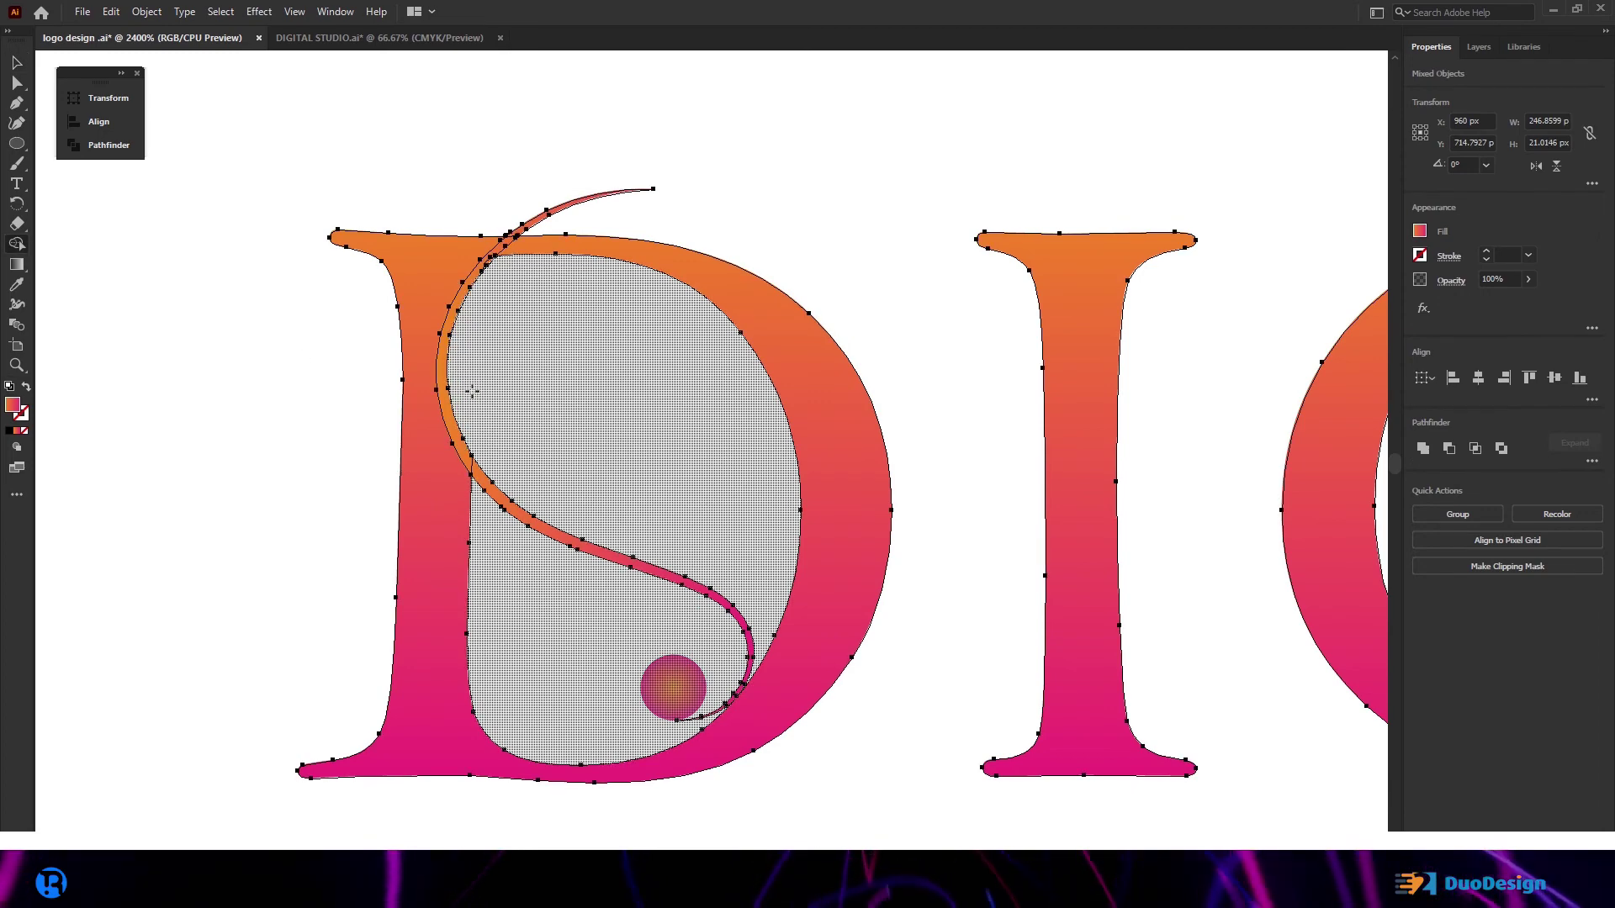
{"action": "left_click", "coordinate": [16, 62]}
{"action": "left_click", "coordinate": [553, 517]}
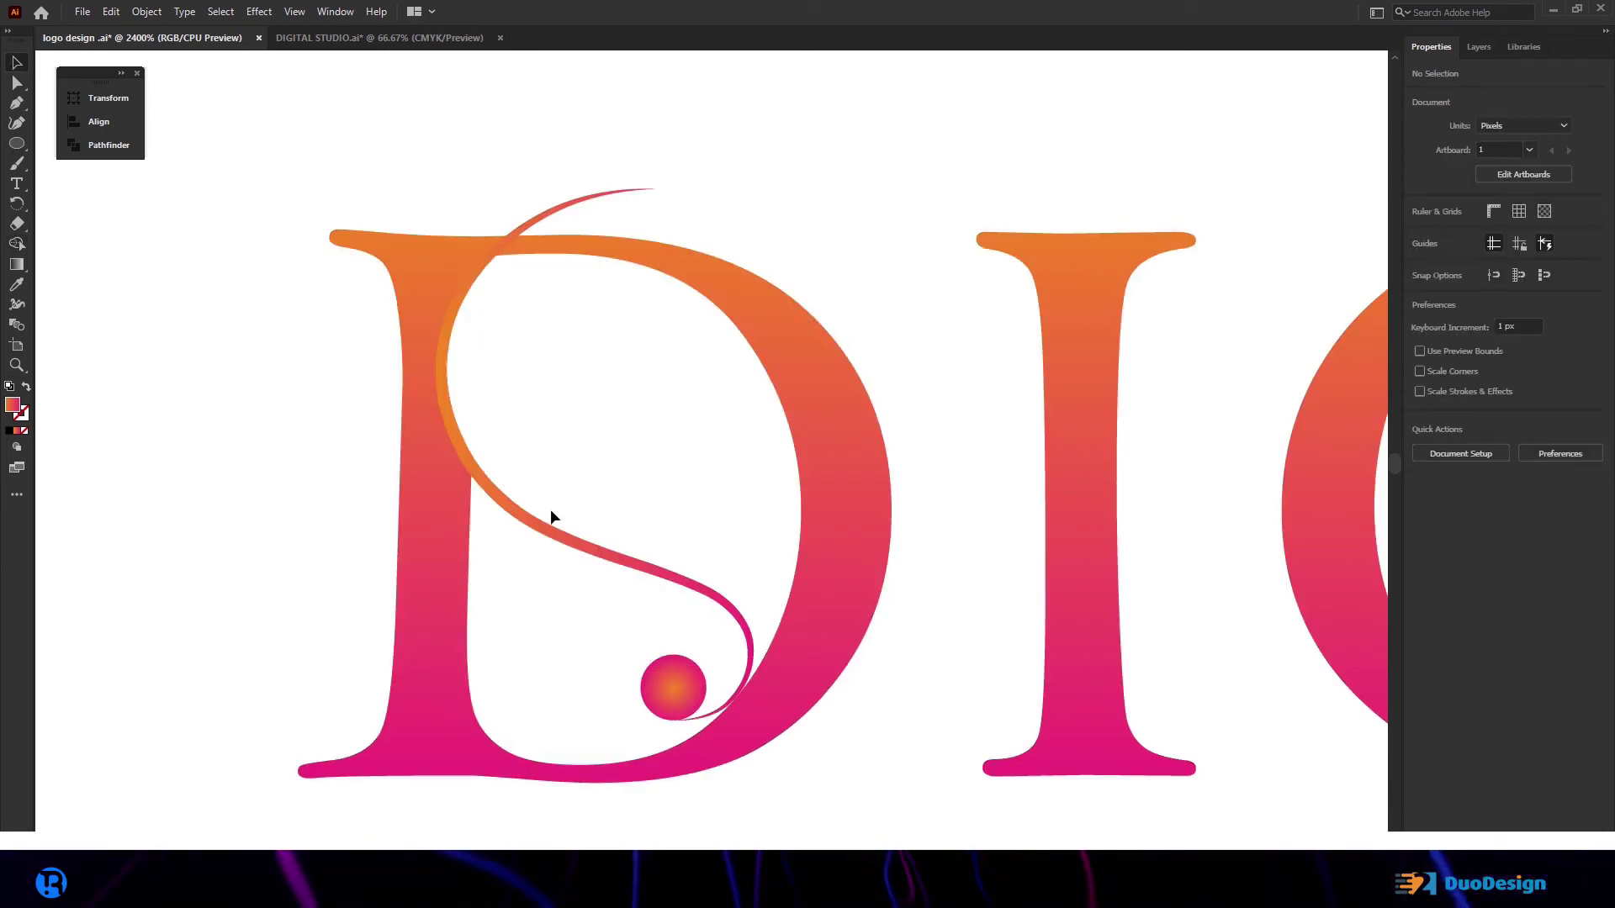
{"action": "scroll", "coordinate": [550, 508], "scroll_direction": "down", "scroll_amount": 8}
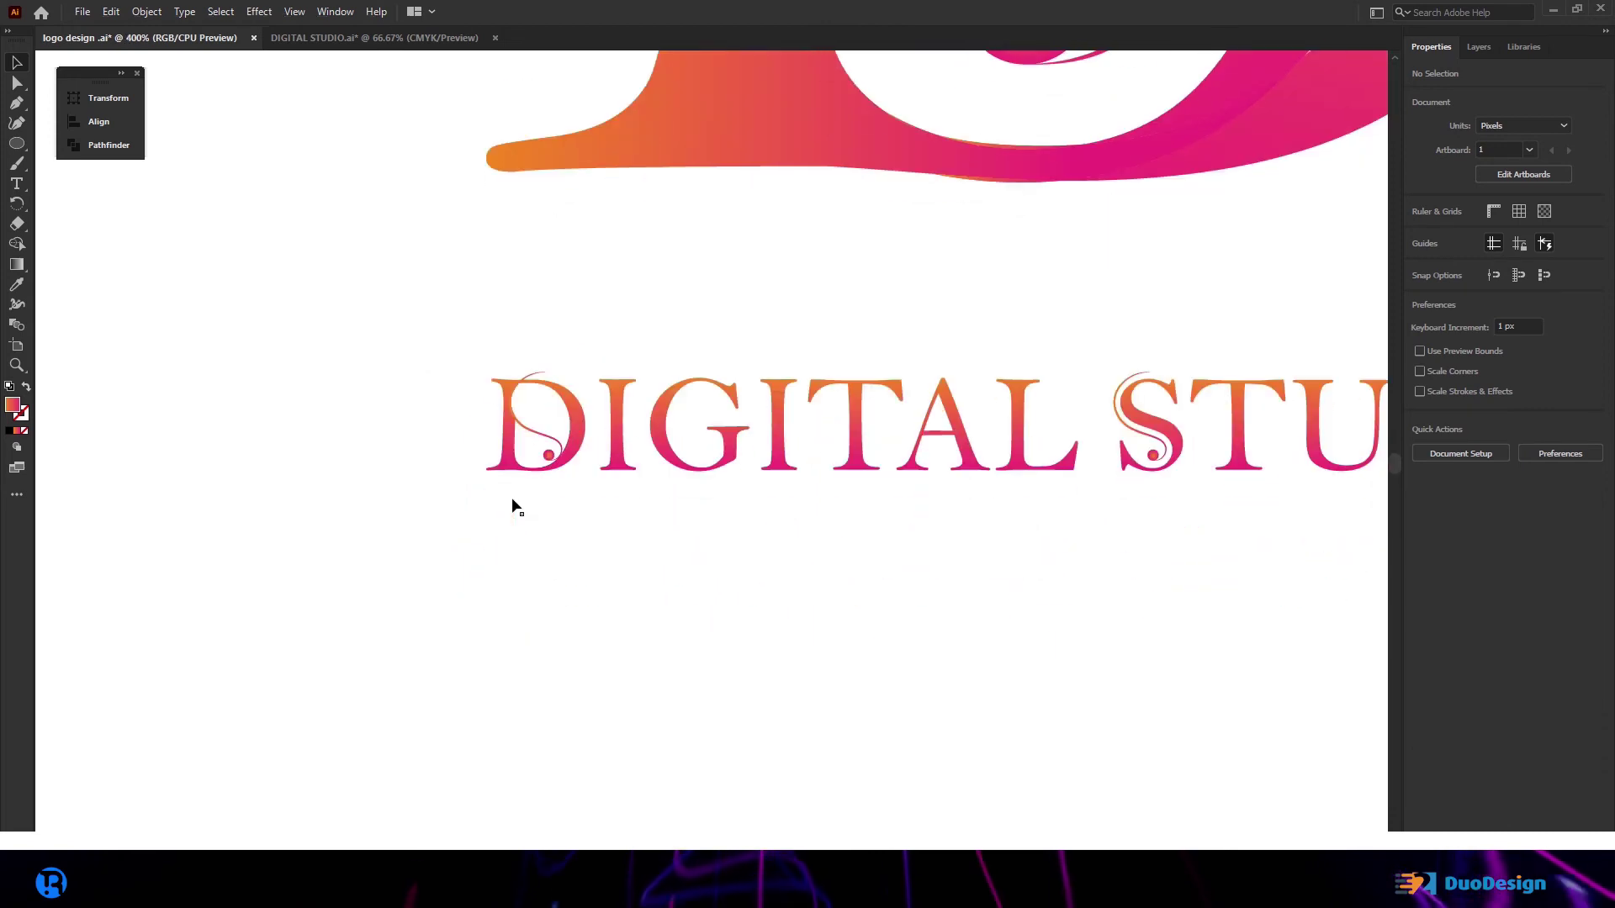
{"action": "scroll", "coordinate": [512, 503], "scroll_direction": "down", "scroll_amount": 5}
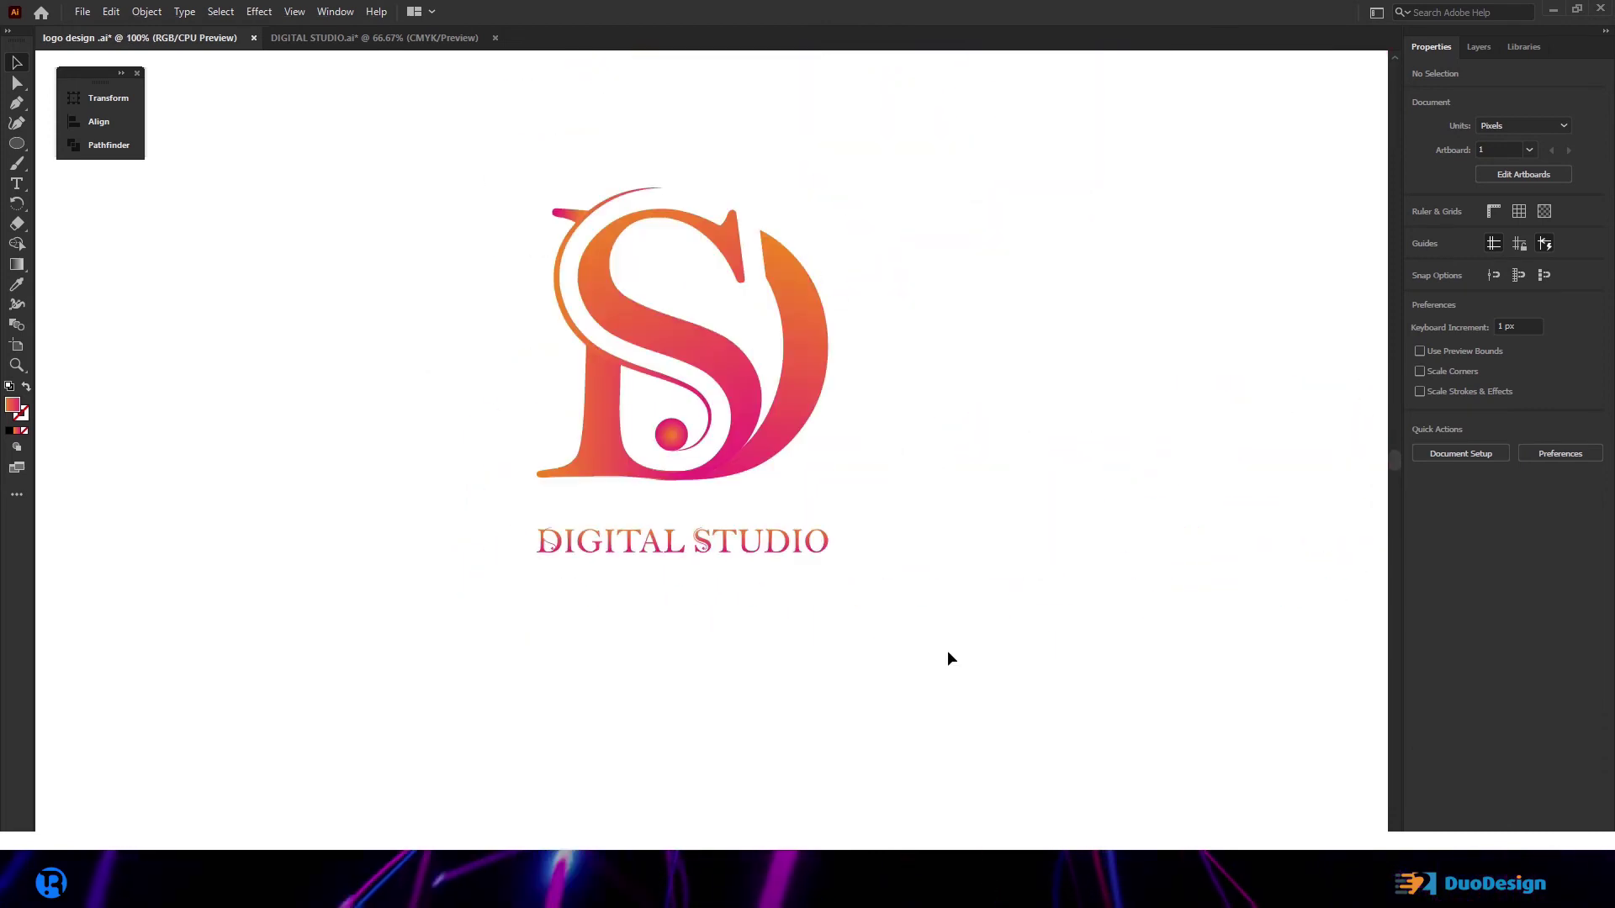
Step: Select all wordmark letters together with their curve and dot accents and group them
{"action": "scroll", "coordinate": [947, 649], "scroll_direction": "down", "scroll_amount": 3}
{"action": "left_click_drag", "start_coordinate": [907, 535], "coordinate": [666, 573]}
{"action": "scroll", "coordinate": [739, 574], "scroll_direction": "up", "scroll_amount": 2}
{"action": "right_click", "coordinate": [761, 503]}
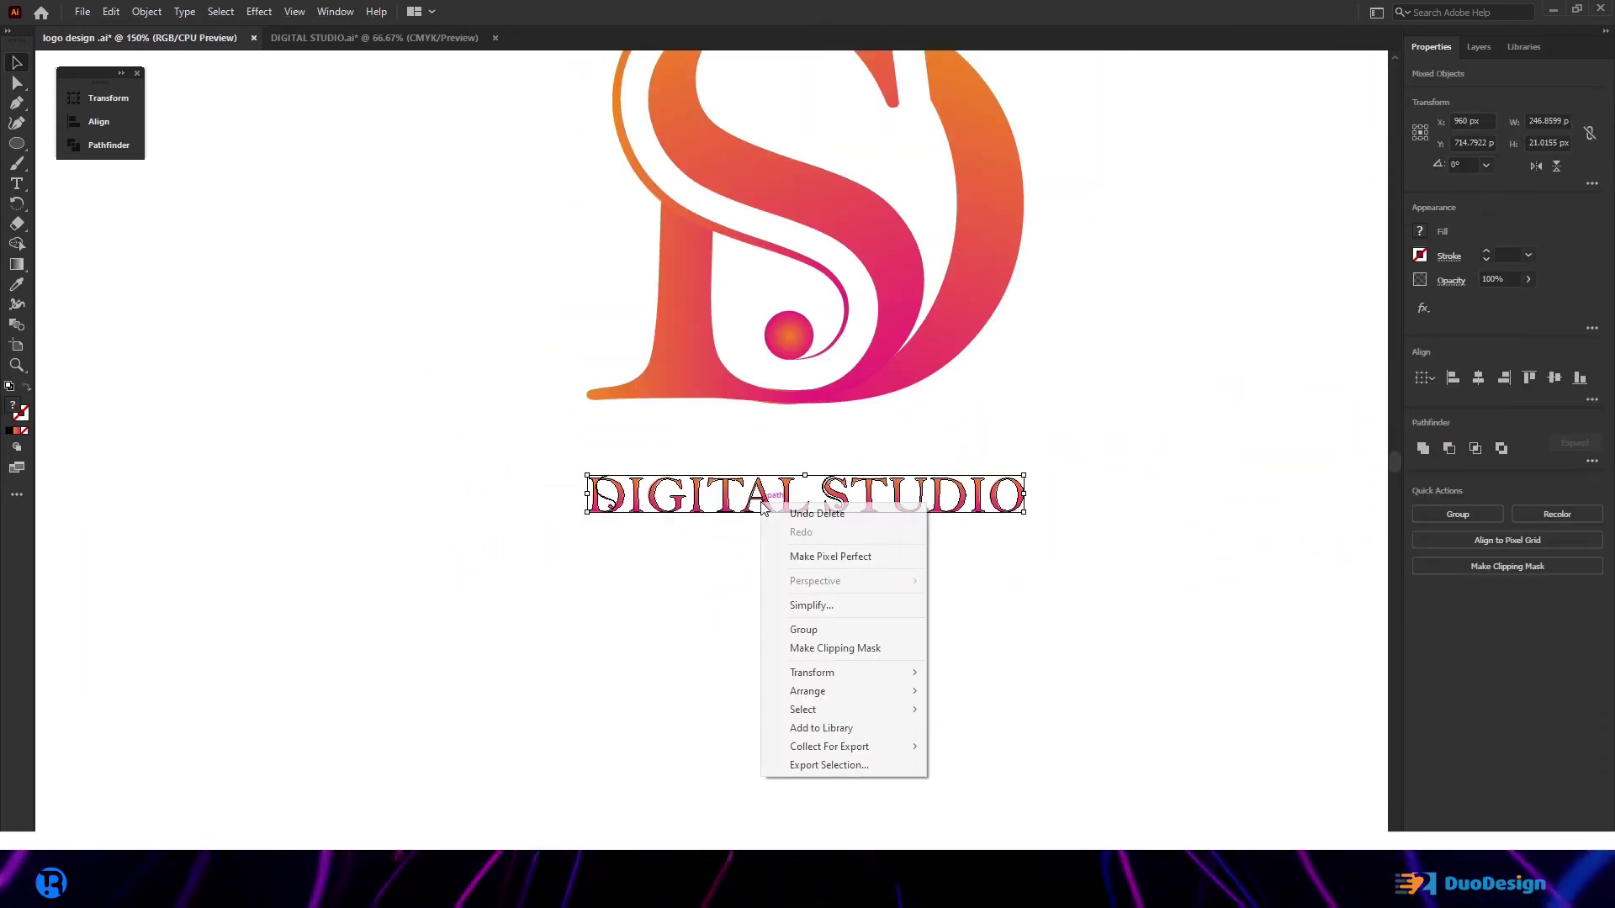
{"action": "left_click", "coordinate": [803, 629]}
Step: Enlarge the grouped wordmark proportionally about its centre so it extends past both sides of the monogram
{"action": "left_click_drag", "start_coordinate": [806, 514], "coordinate": [807, 532]}
{"action": "left_click", "coordinate": [818, 592]}
{"action": "scroll", "coordinate": [824, 607], "scroll_direction": "down", "scroll_amount": 2}
{"action": "scroll", "coordinate": [826, 607], "scroll_direction": "down", "scroll_amount": 1}
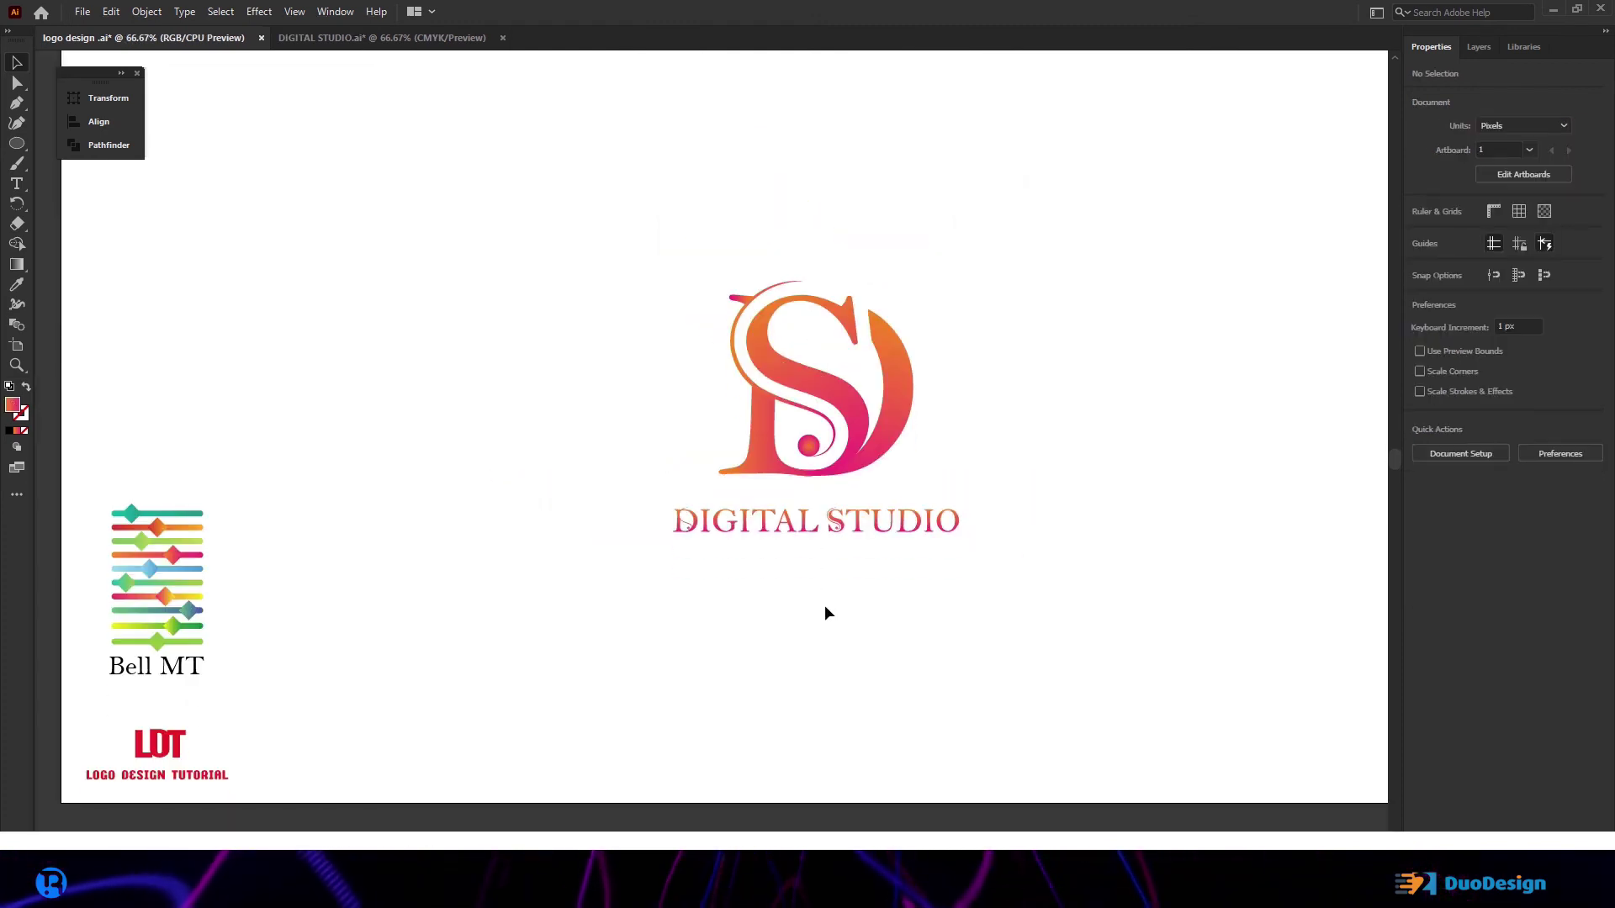
{"action": "scroll", "coordinate": [826, 607], "scroll_direction": "left", "scroll_amount": 2}
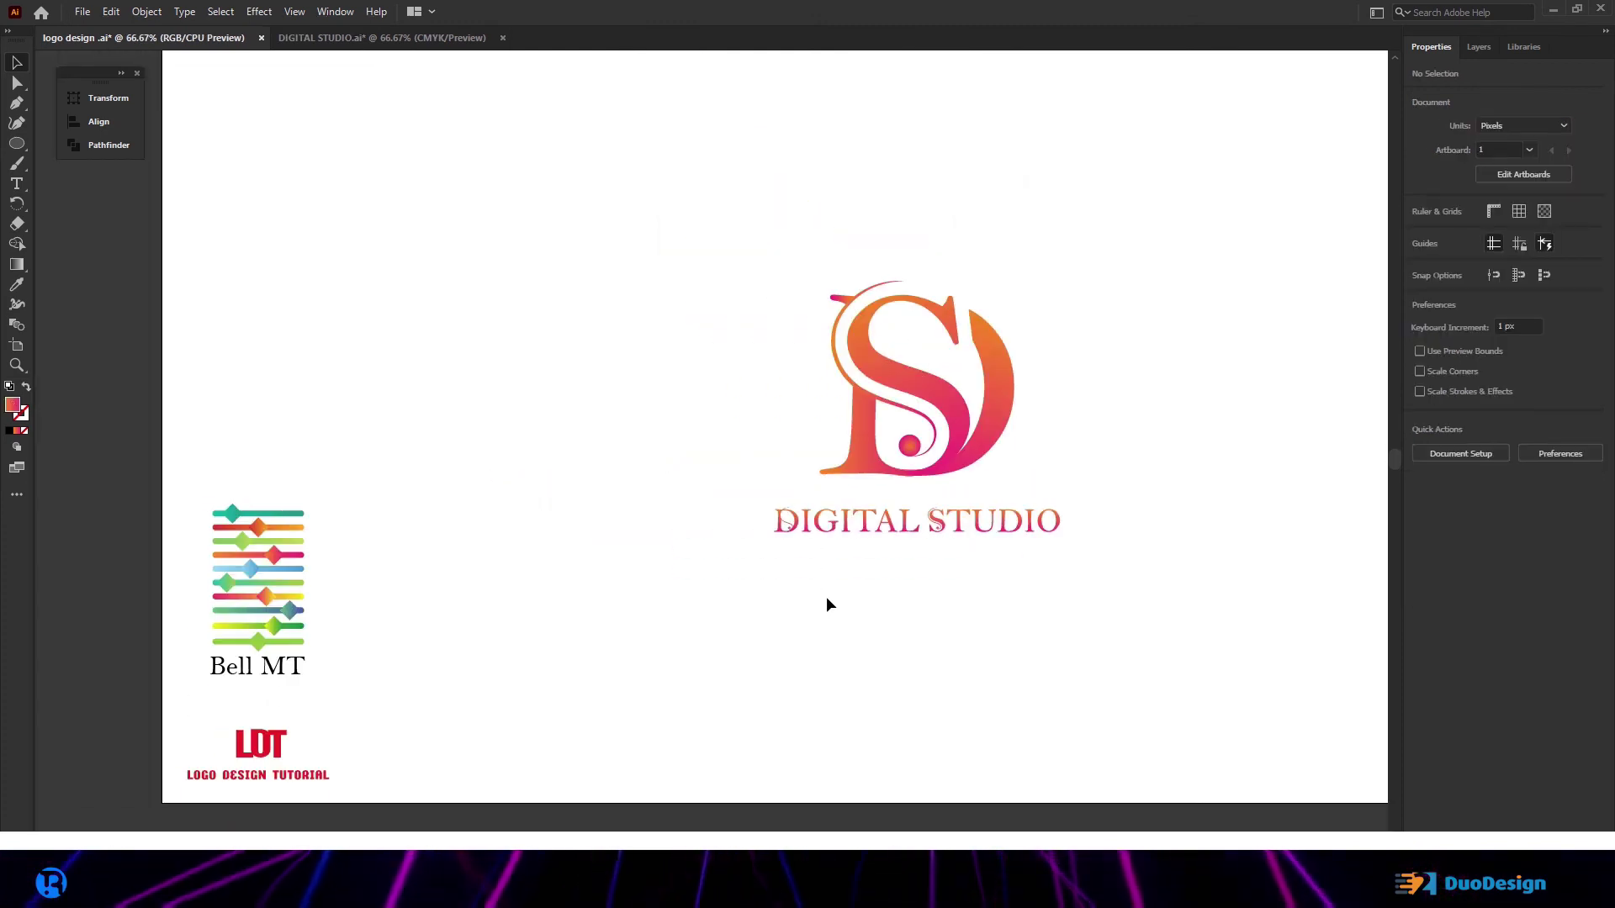
{"action": "scroll", "coordinate": [828, 594], "scroll_direction": "up", "scroll_amount": 1}
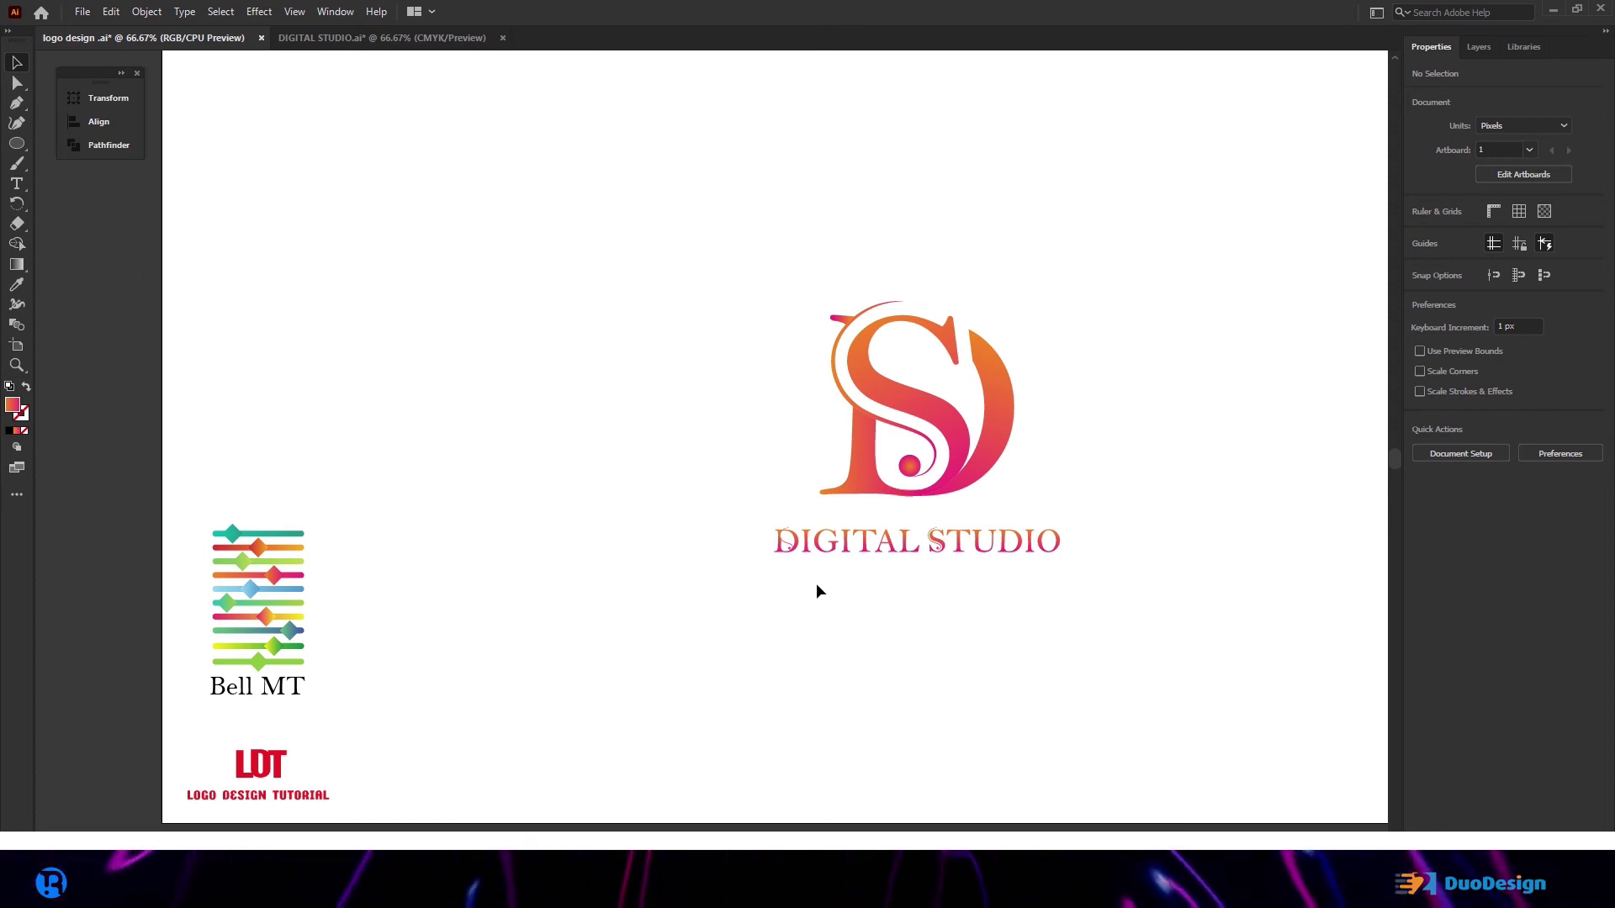
{"action": "key", "text": "ctrl+0"}
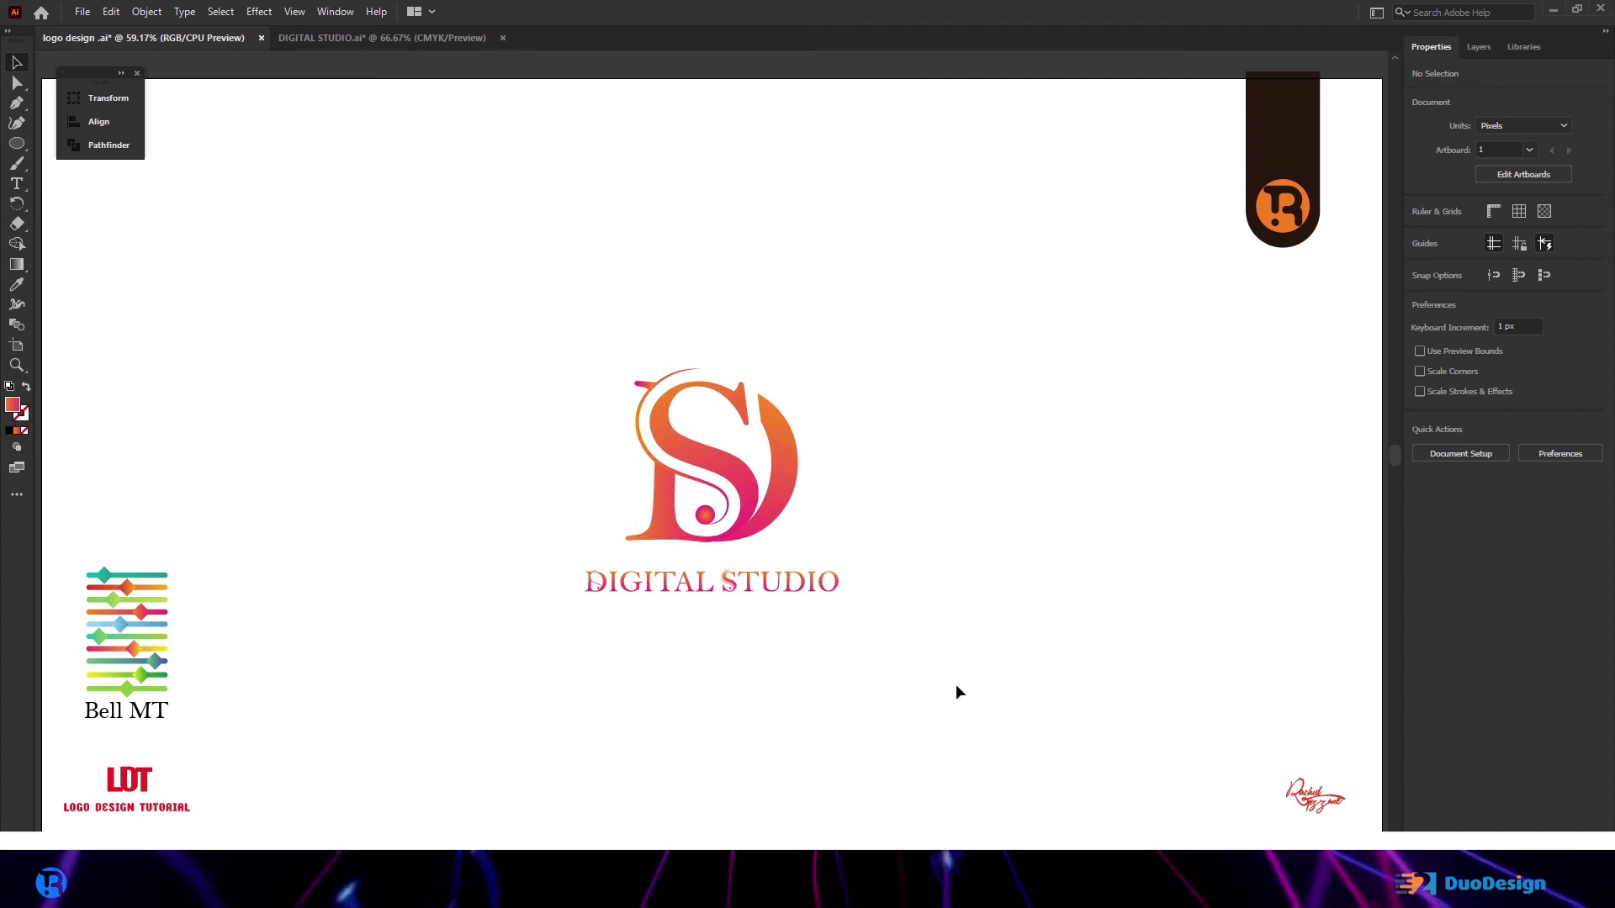